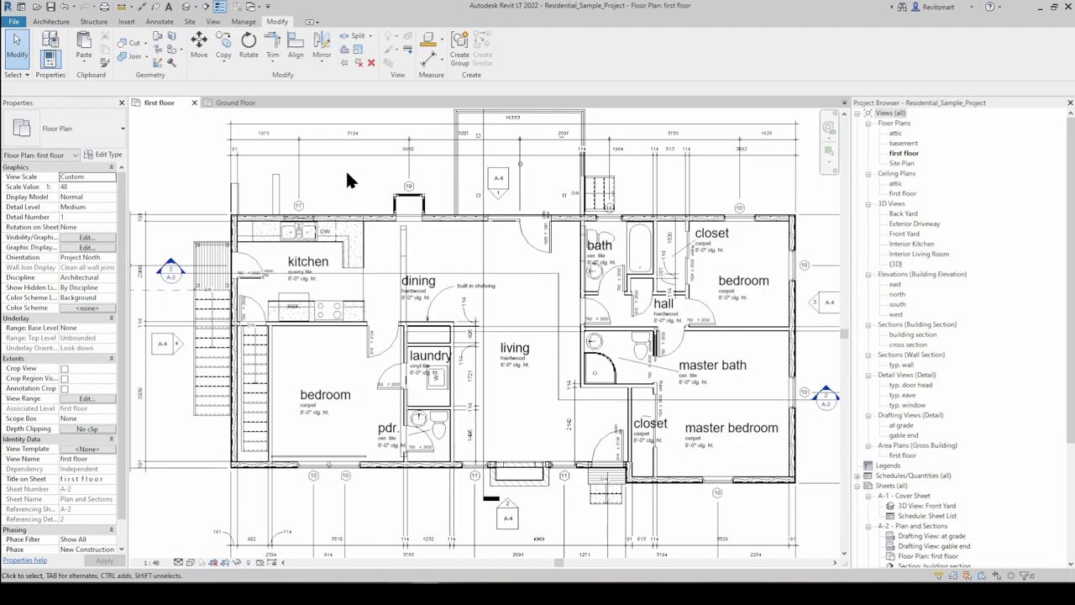
mouse_move(353, 173)
middle_mouse_down()
mouse_move(332, 168)
mouse_move(372, 164)
middle_mouse_up()
scroll(367, 172, "down", 3)
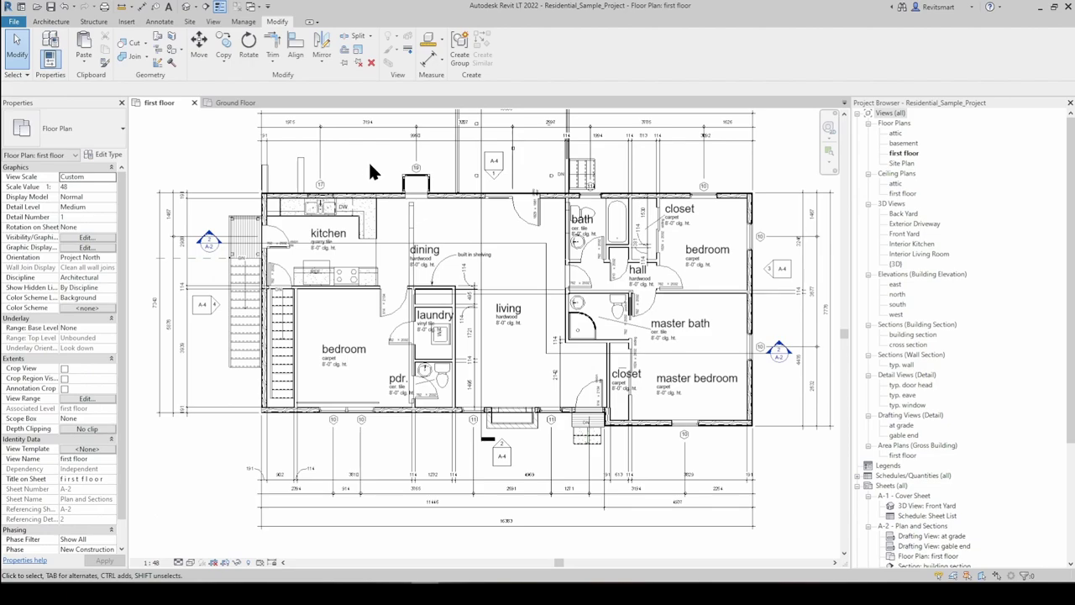
middle_click_drag(359, 156, 393, 186)
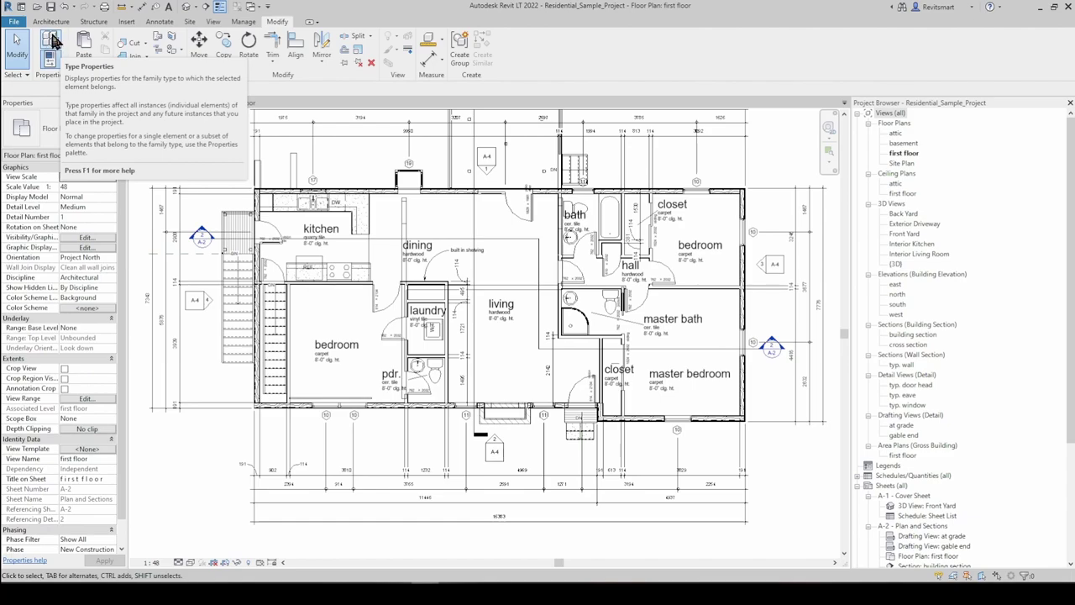
middle_click_drag(335, 200, 330, 196)
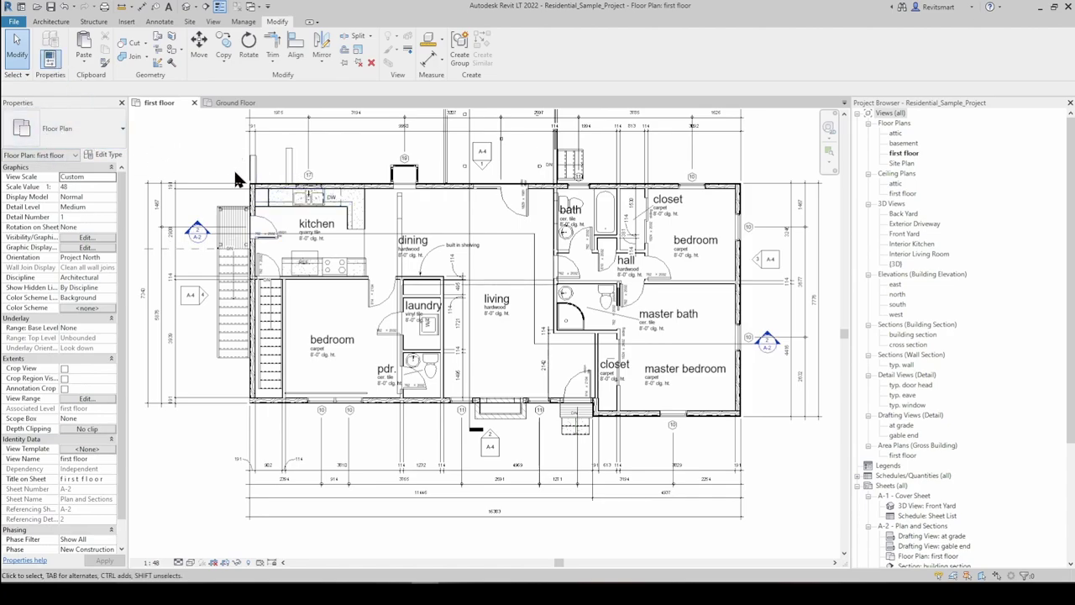
left_click(309, 187)
key("Escape")
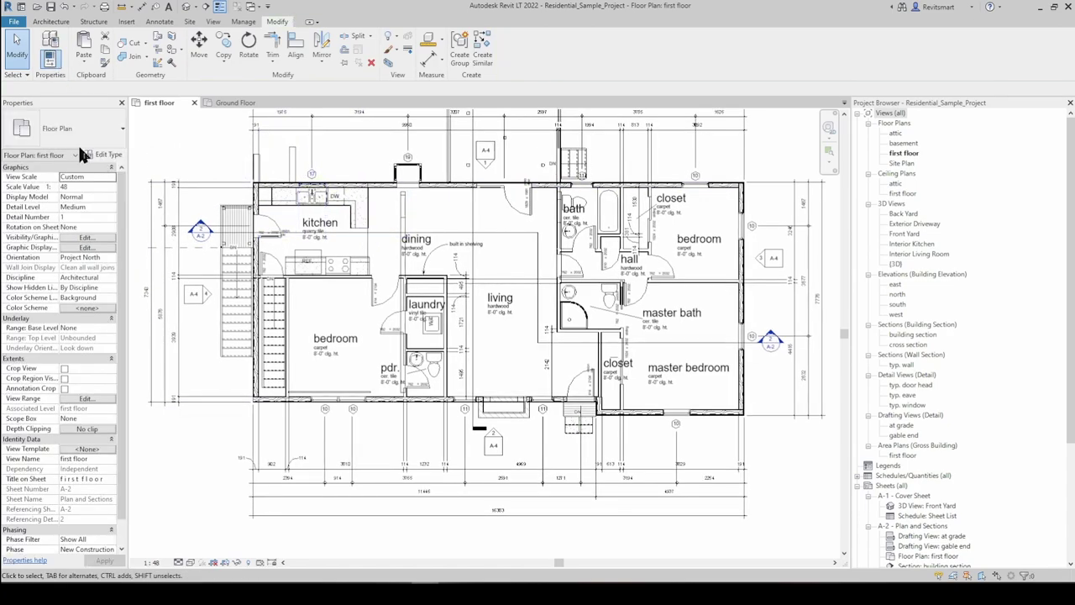
View the type properties of the first floor plan view, then close them unchanged
left_click(101, 155)
left_click_drag(263, 159, 277, 163)
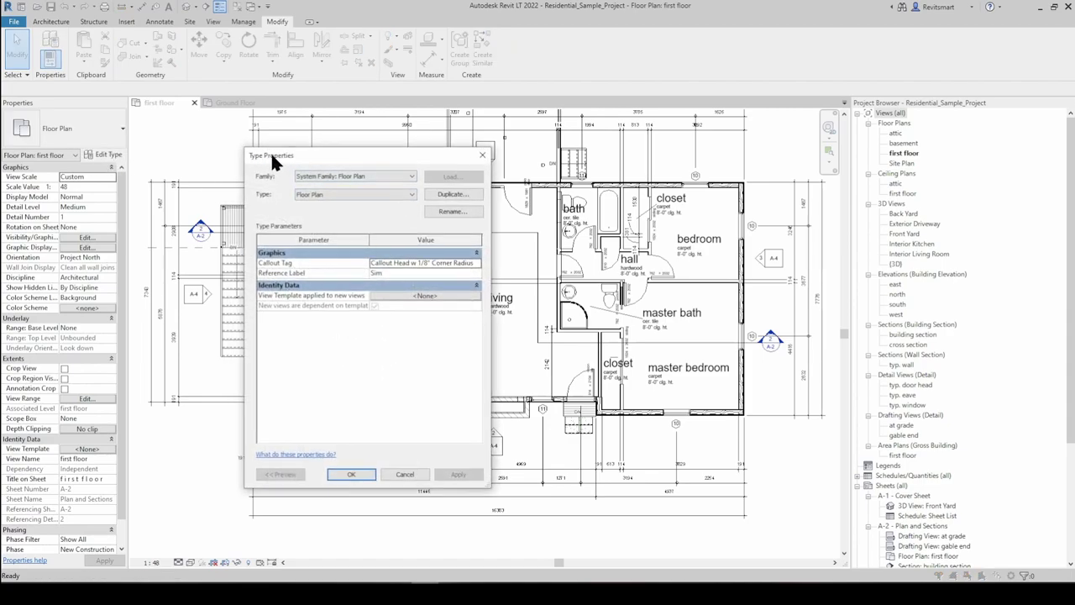
key("Escape")
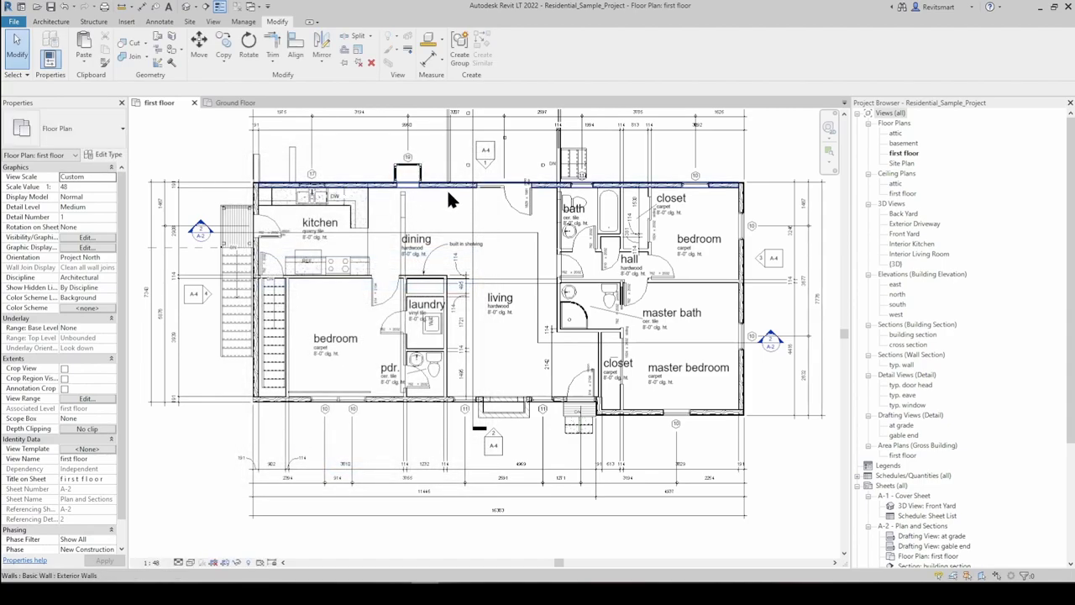
Select the exterior wall along the kitchen and dining side and view its type properties, closing them without changes
left_click(447, 188)
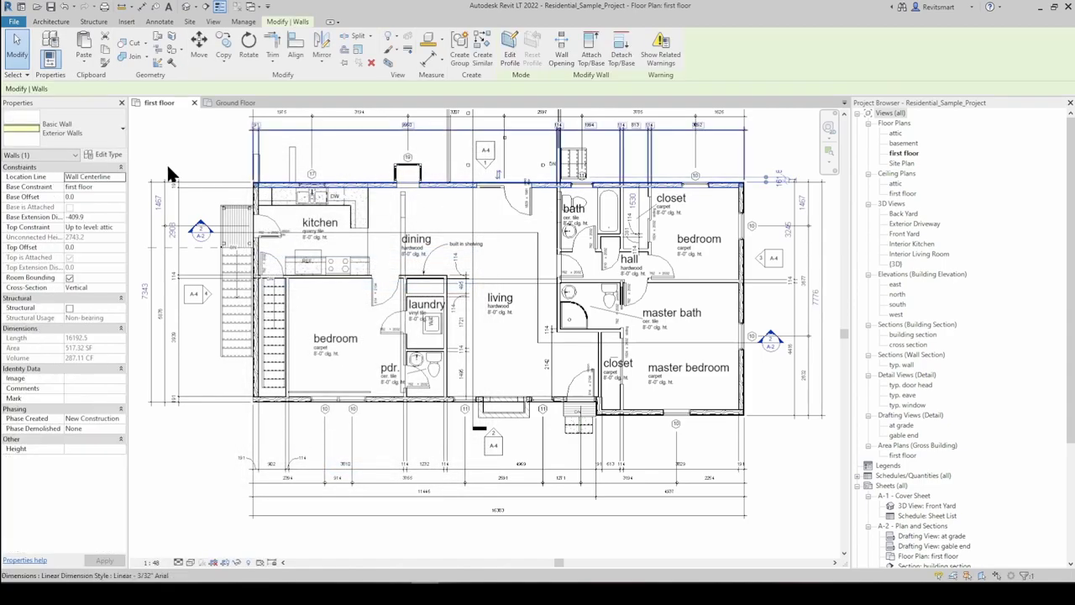
left_click(111, 156)
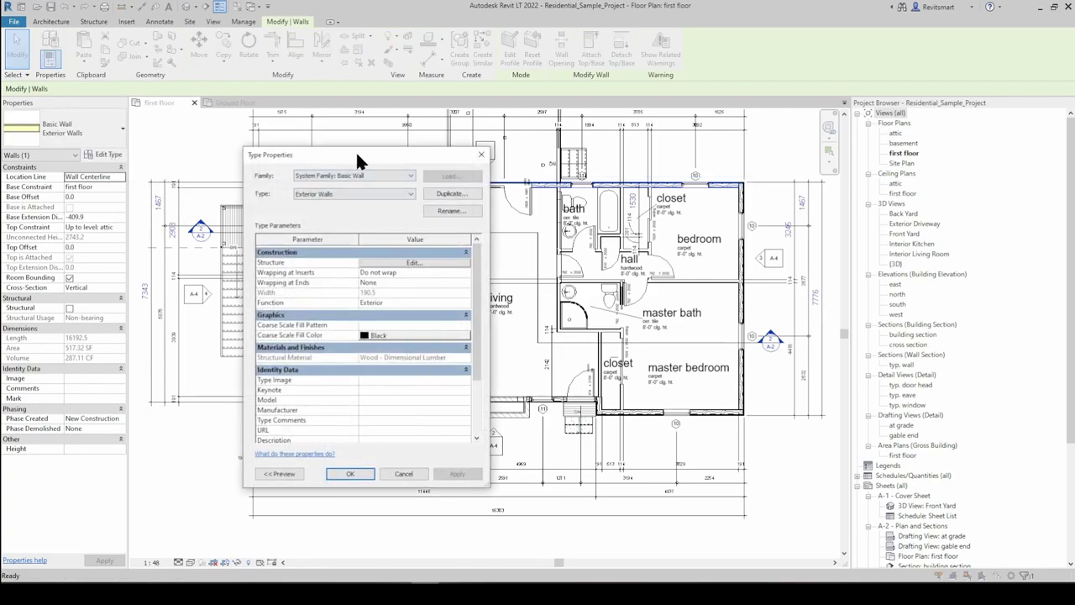
key("Escape")
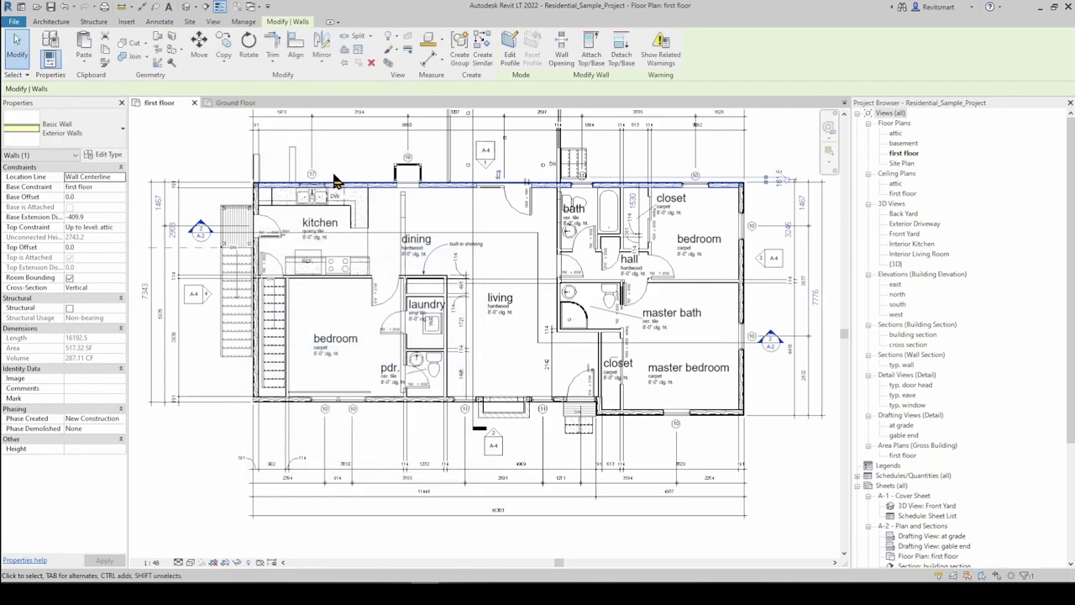
left_click(378, 154)
left_click(376, 185)
left_click(52, 46)
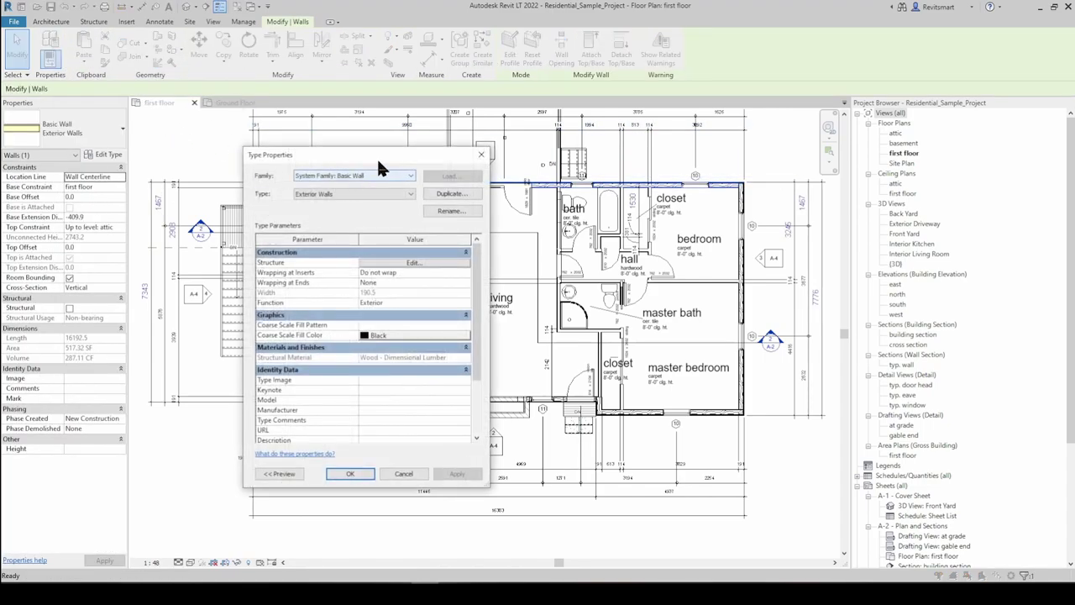
key("Escape")
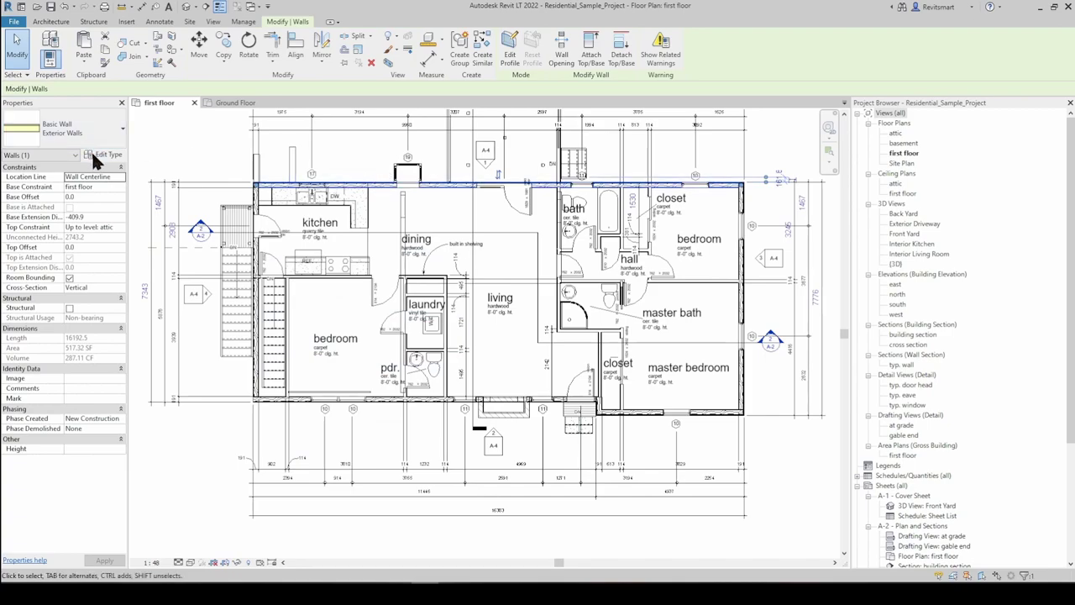
Show the preview in the Exterior Walls type properties, switch it to the section view, and accept
left_click(104, 154)
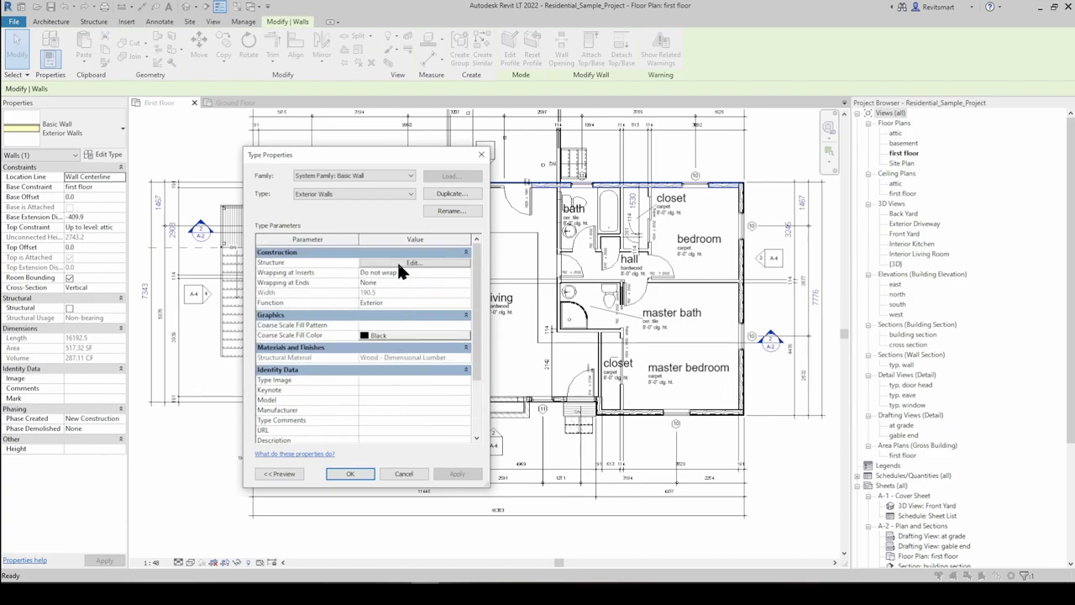
scroll(339, 367, "down", 2)
left_click(284, 474)
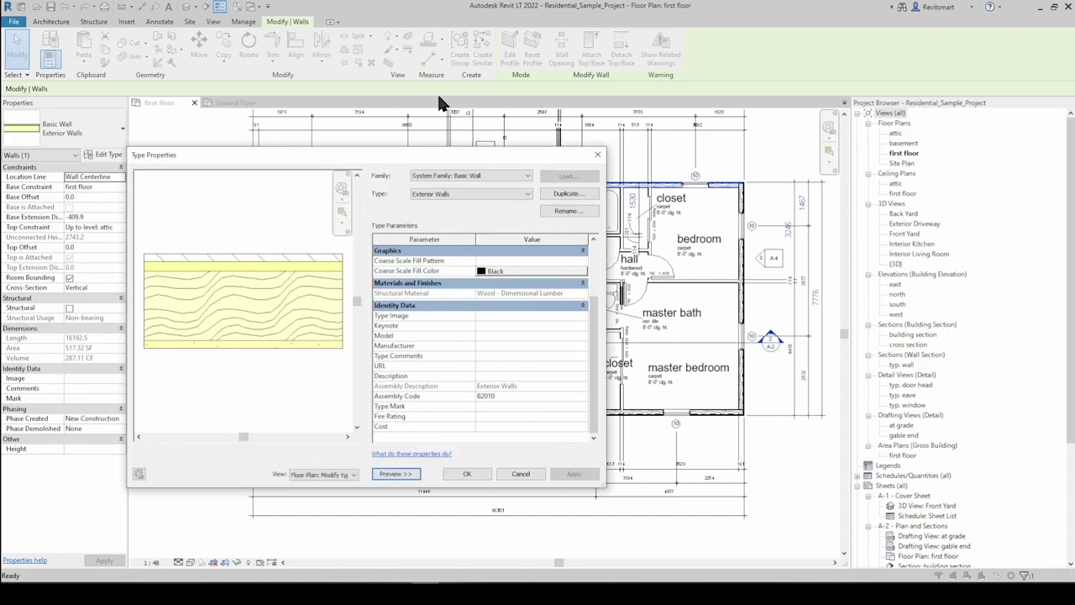
left_click_drag(395, 151, 516, 150)
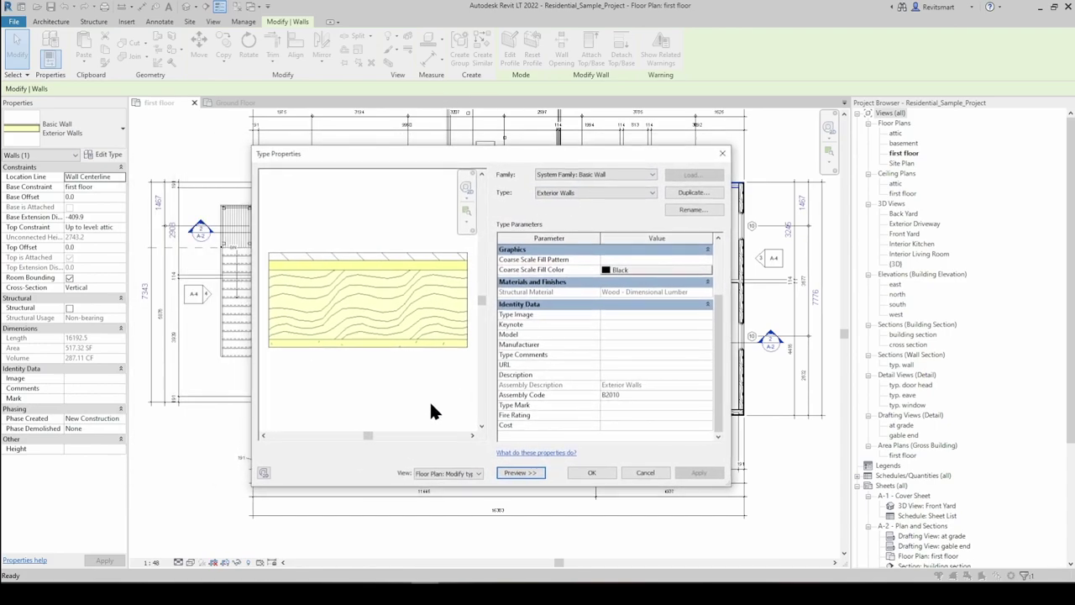
left_click(430, 475)
left_click(445, 492)
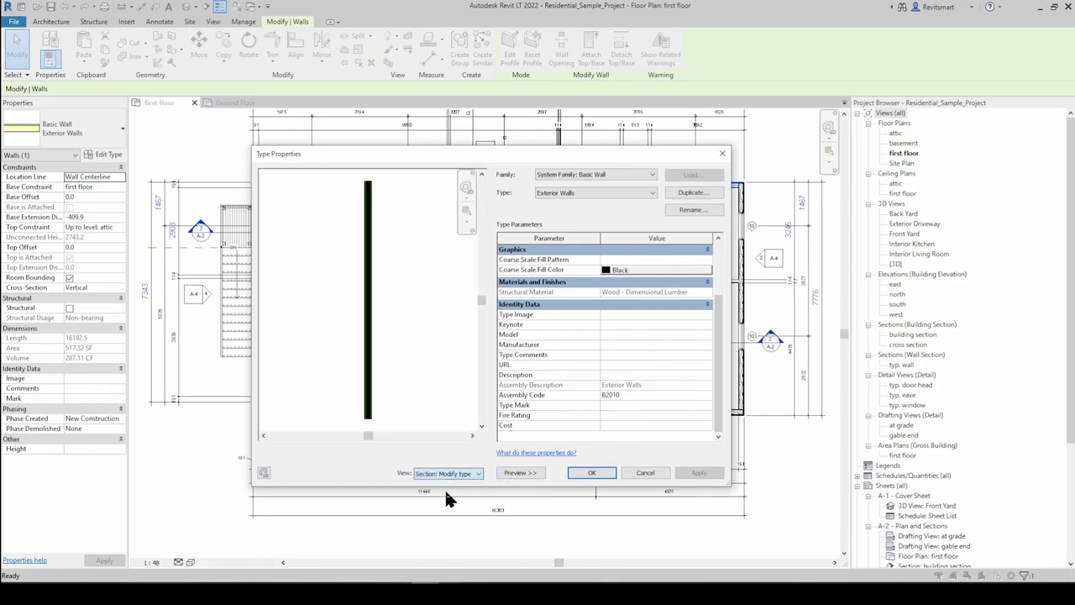
left_click(464, 474)
left_click(592, 472)
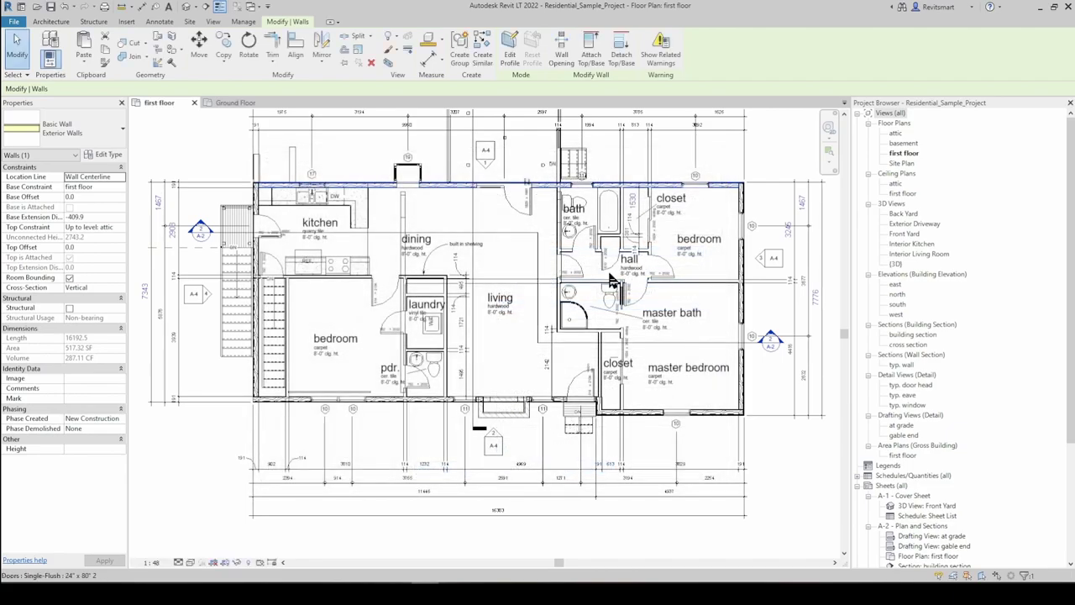
Inspect the layer structure of the Exterior Walls type, then close it and the type properties without changes
left_click(106, 155)
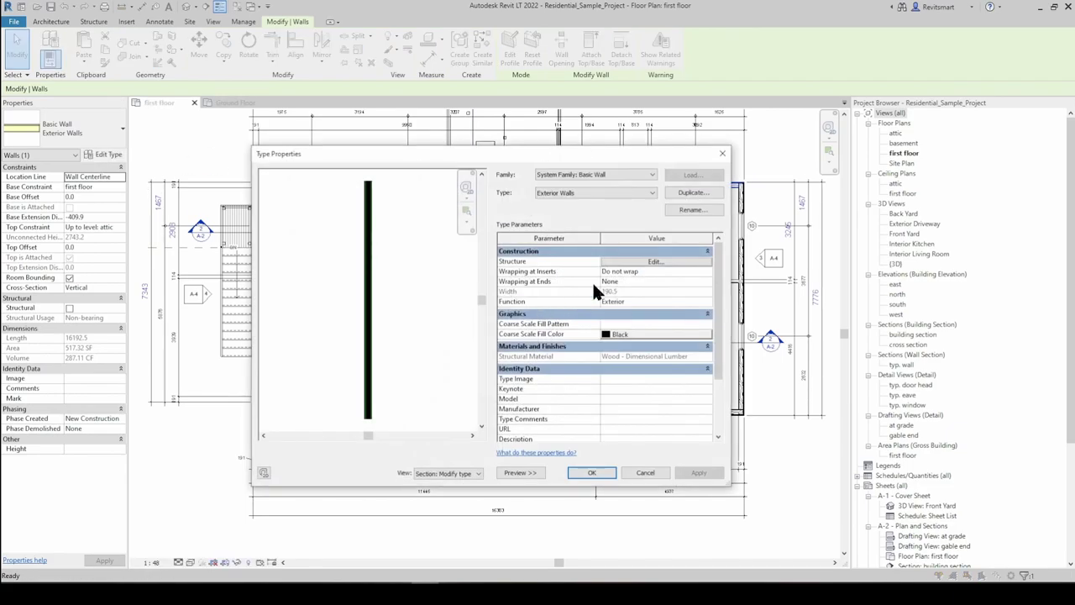
left_click(633, 266)
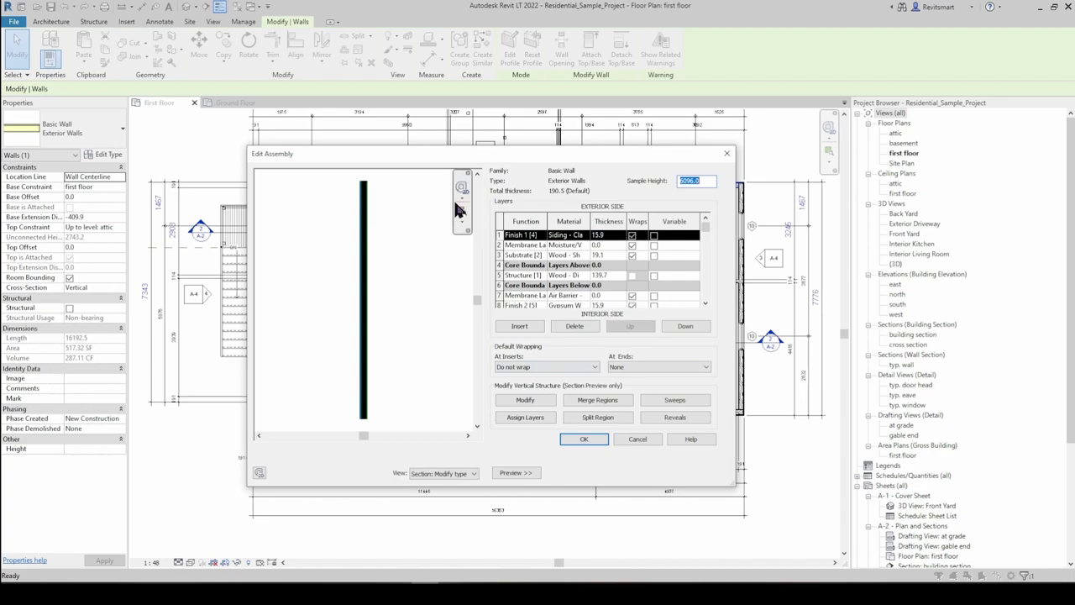
left_click(424, 266)
key("Escape")
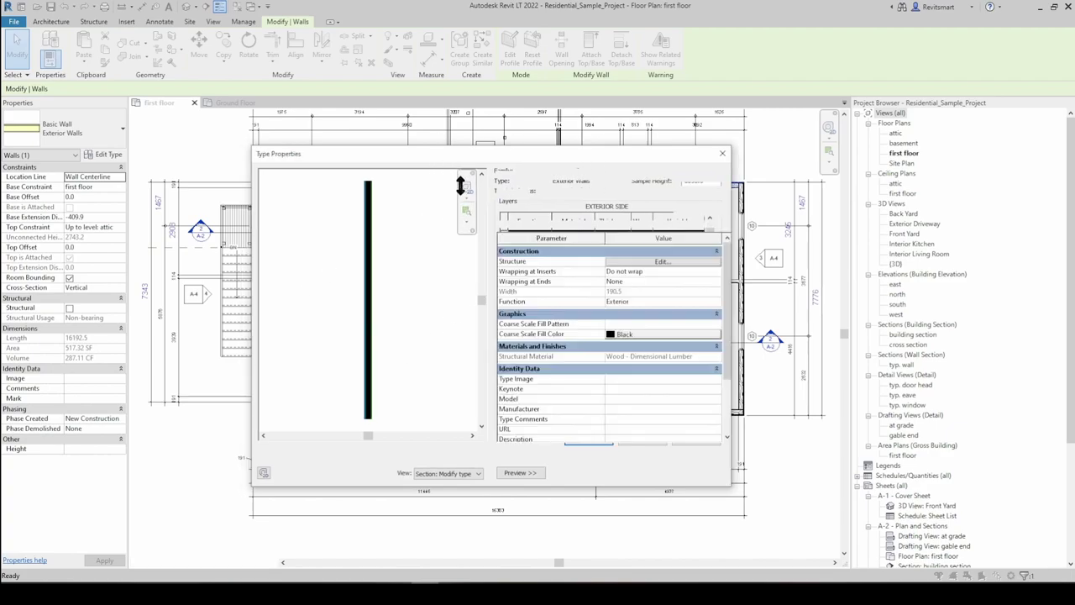
key("Escape")
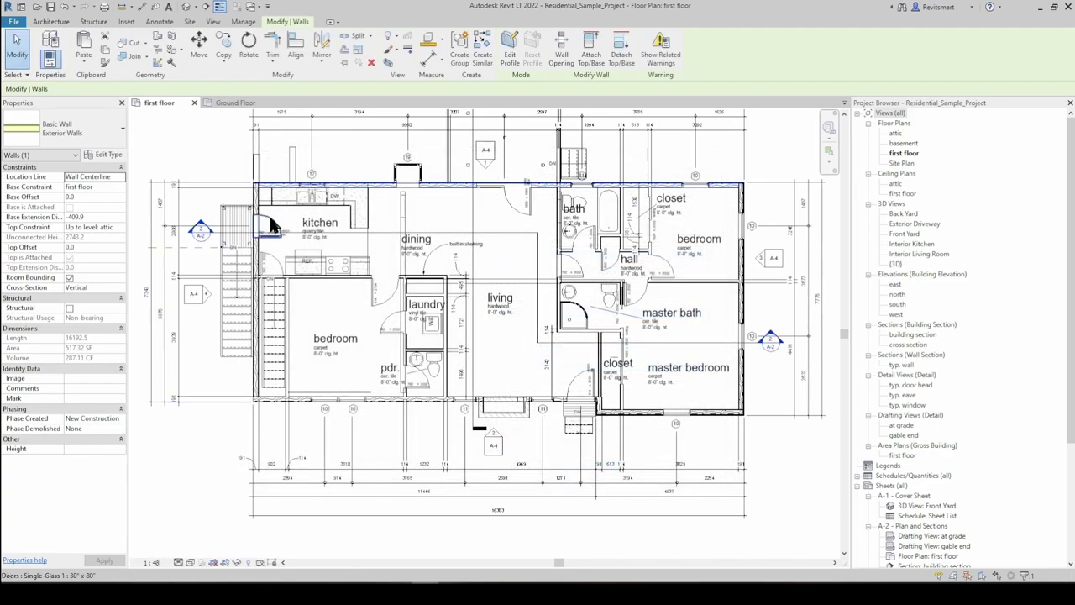
Select the single glass door in the kitchen's exterior wall and review its type parameters without changing them
left_click(273, 225)
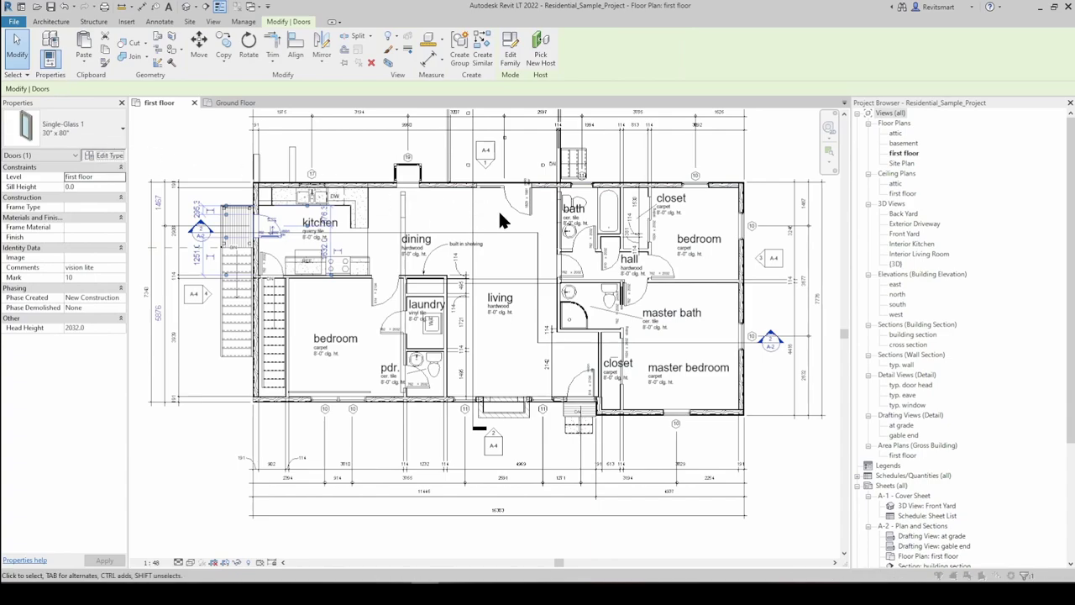
left_click(104, 154)
scroll(669, 295, "down", 6)
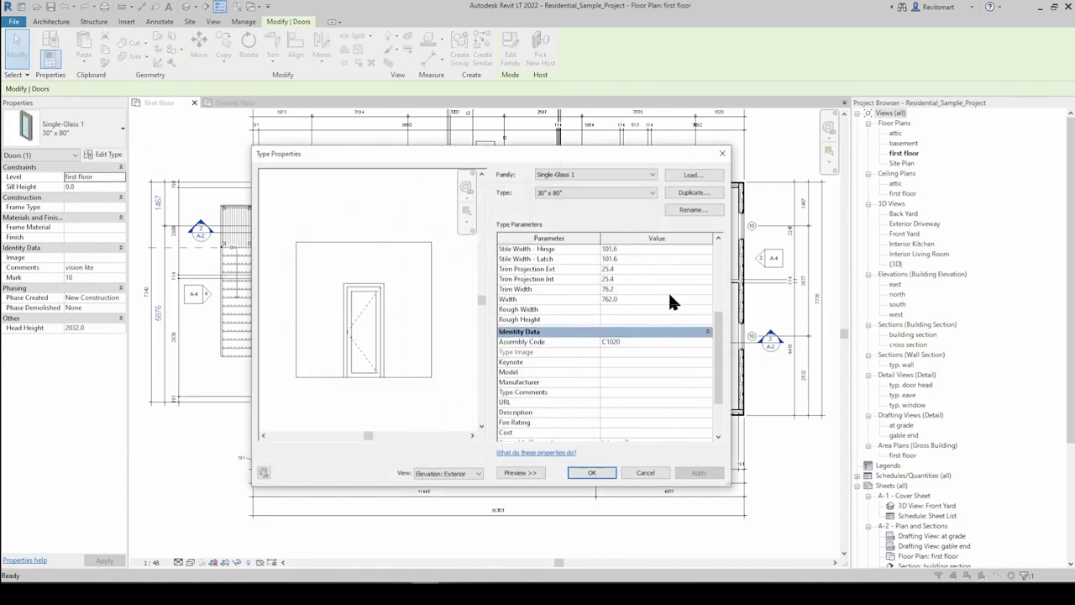
scroll(639, 369, "up", 6)
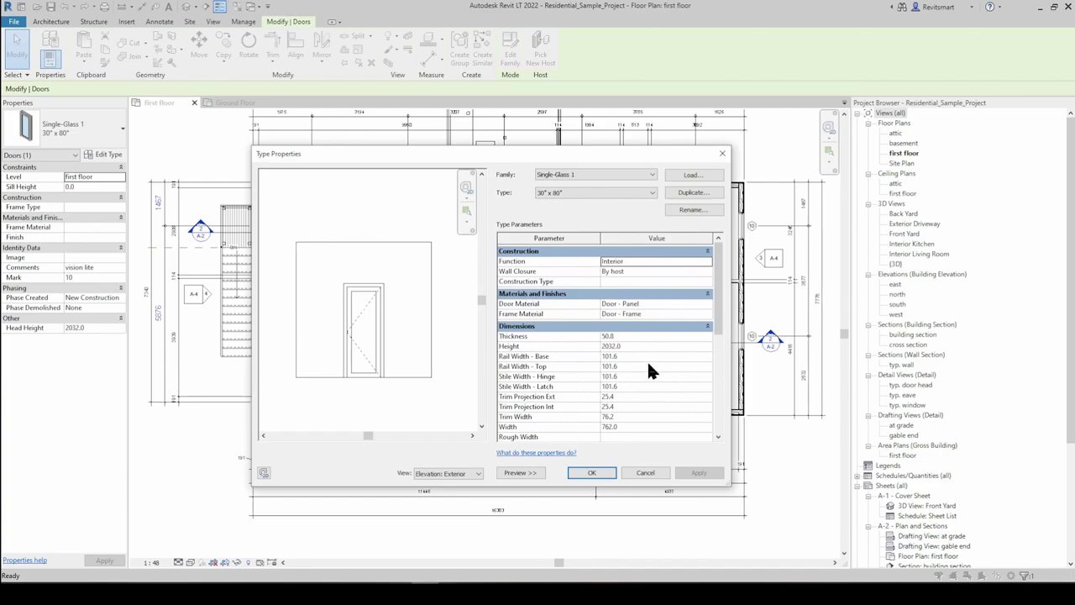
mouse_move(566, 159)
left_mouse_down()
mouse_move(589, 175)
mouse_move(580, 165)
left_mouse_up()
key("Escape")
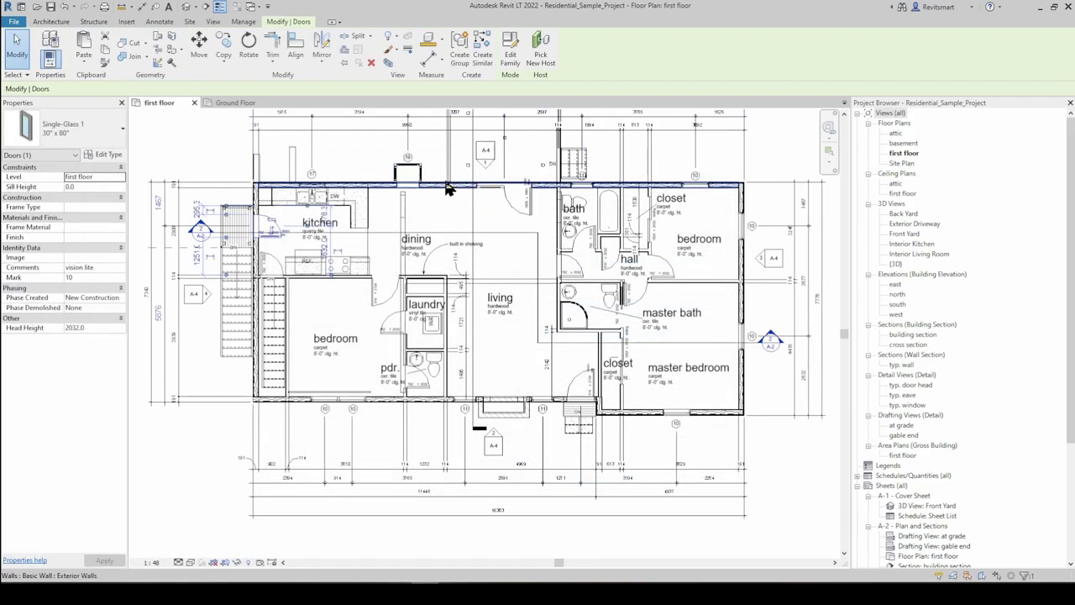
Using the exterior wall below the bedroom, set the Exterior Walls type's Finish 1 [4] siding layer thickness to 750 and apply the change
left_click(443, 187)
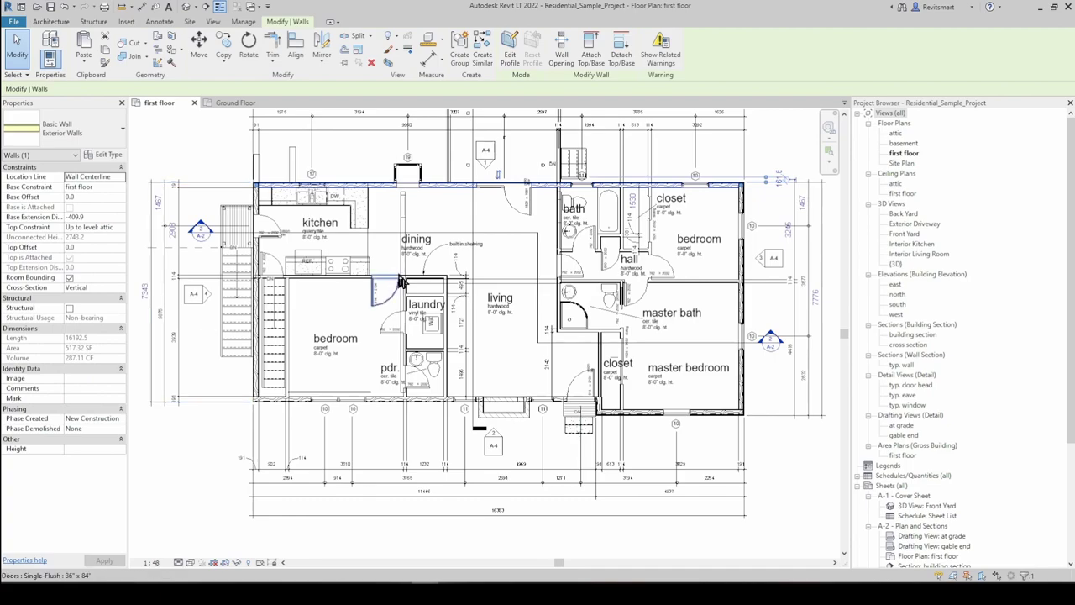
scroll(386, 406, "up", 5)
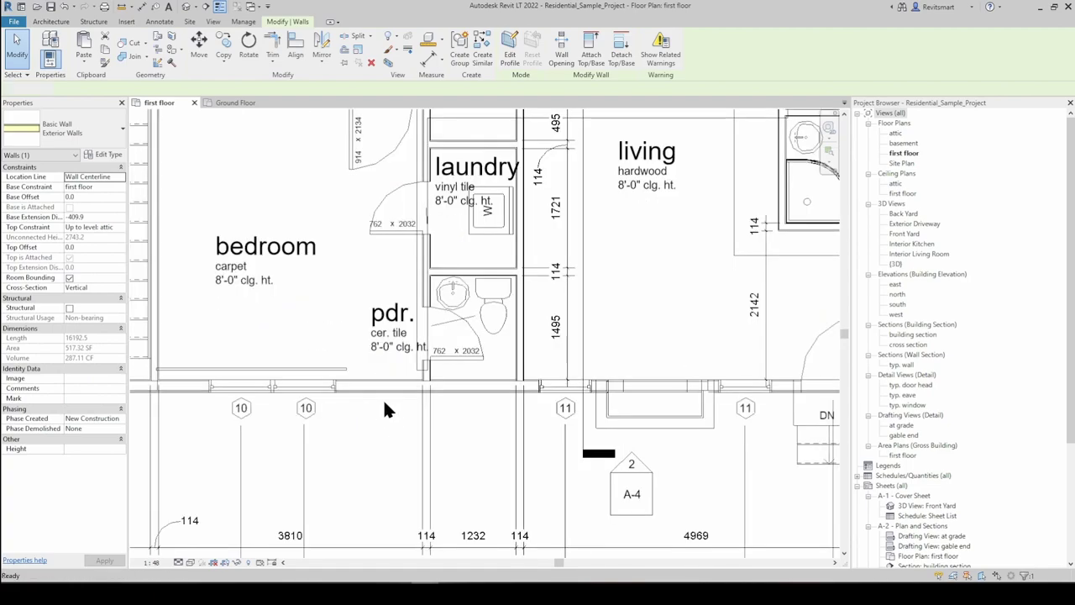
left_click(380, 388)
scroll(380, 389, "down", 1)
middle_click_drag(379, 389, 361, 353)
scroll(362, 359, "down", 4)
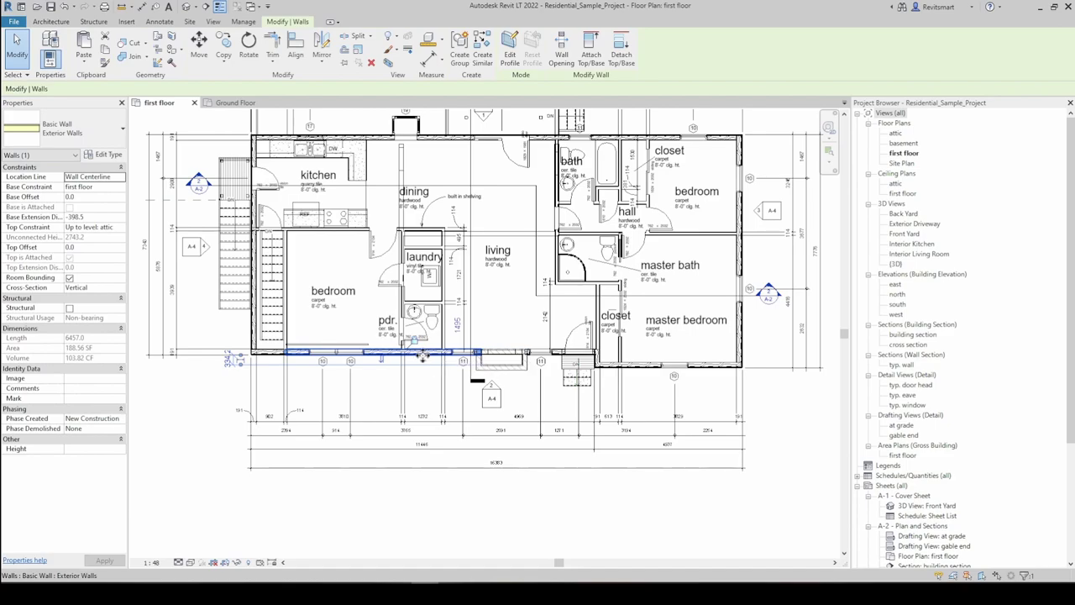
scroll(424, 356, "up", 2)
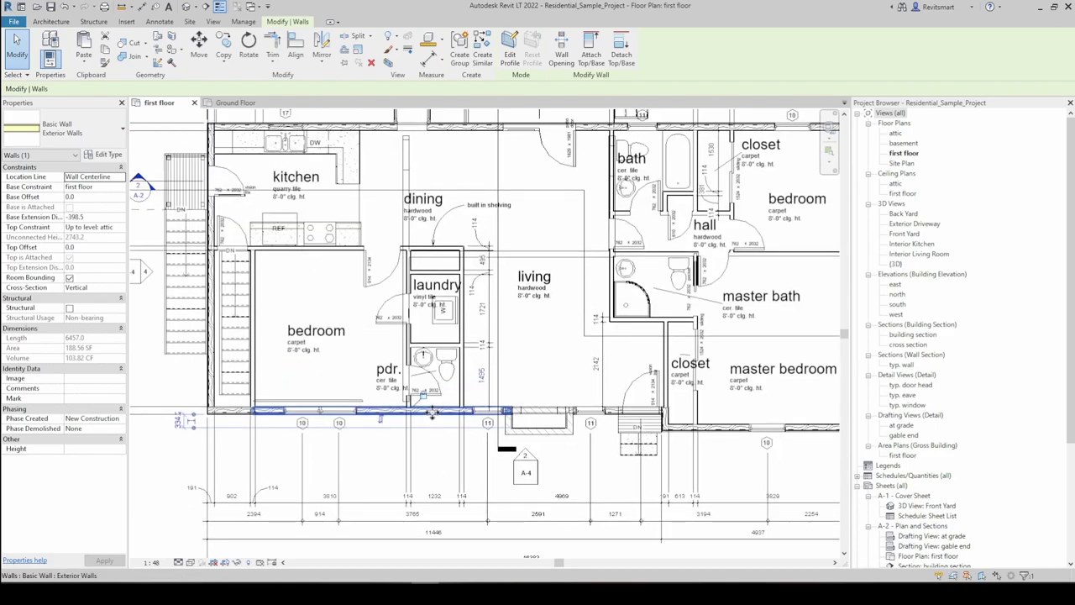
left_click(104, 155)
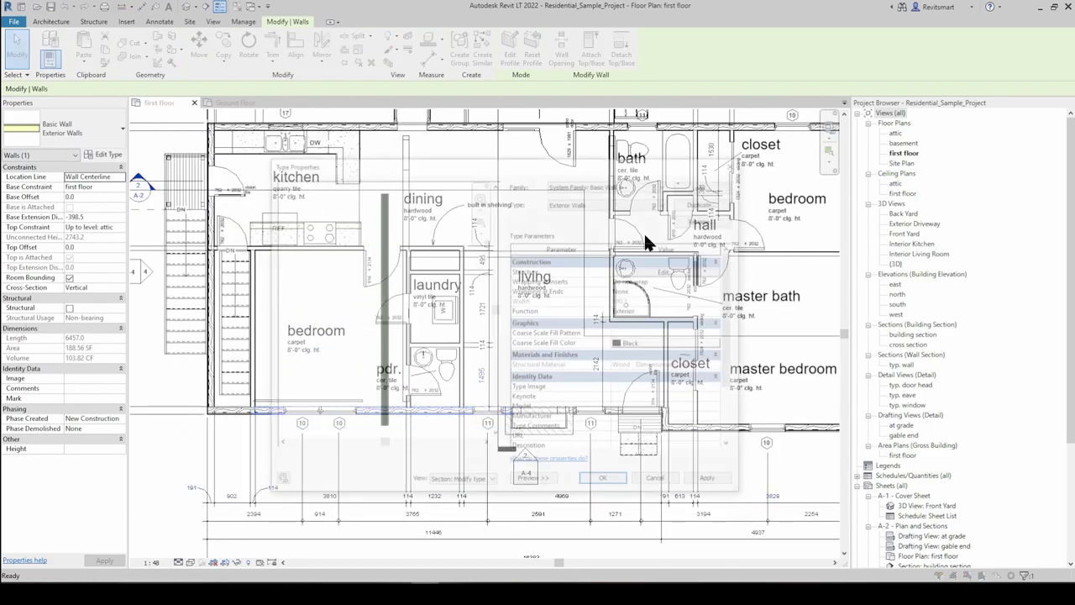
left_click(669, 271)
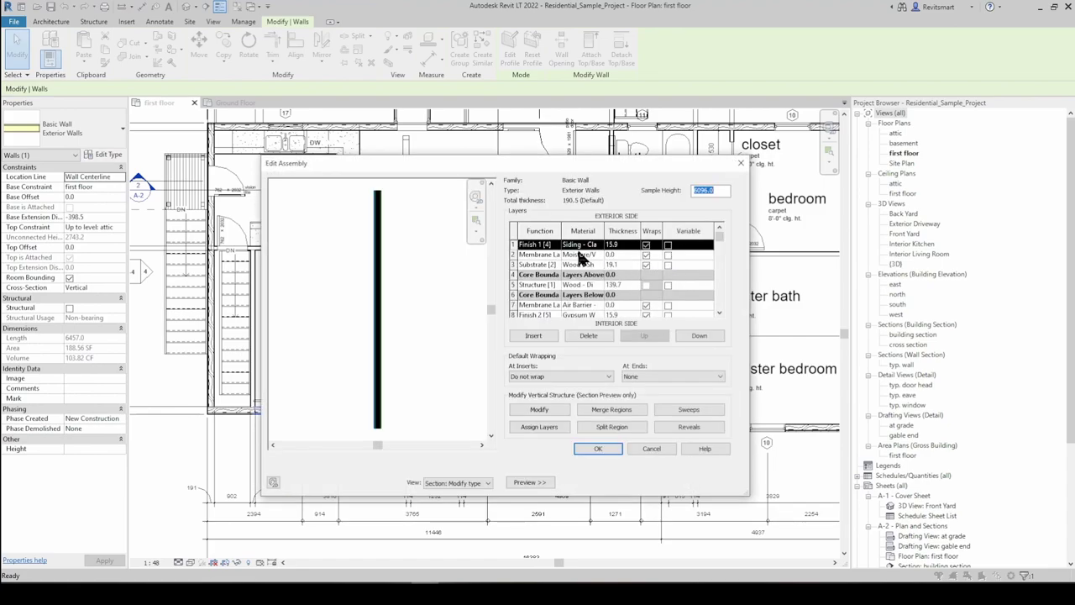
left_click(623, 244)
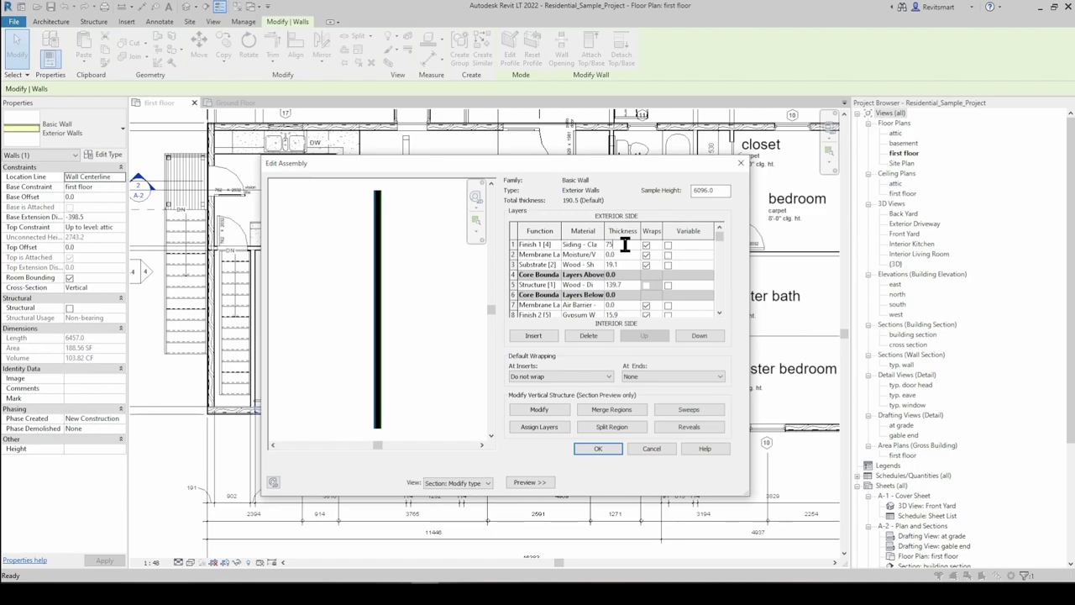
left_click(613, 450)
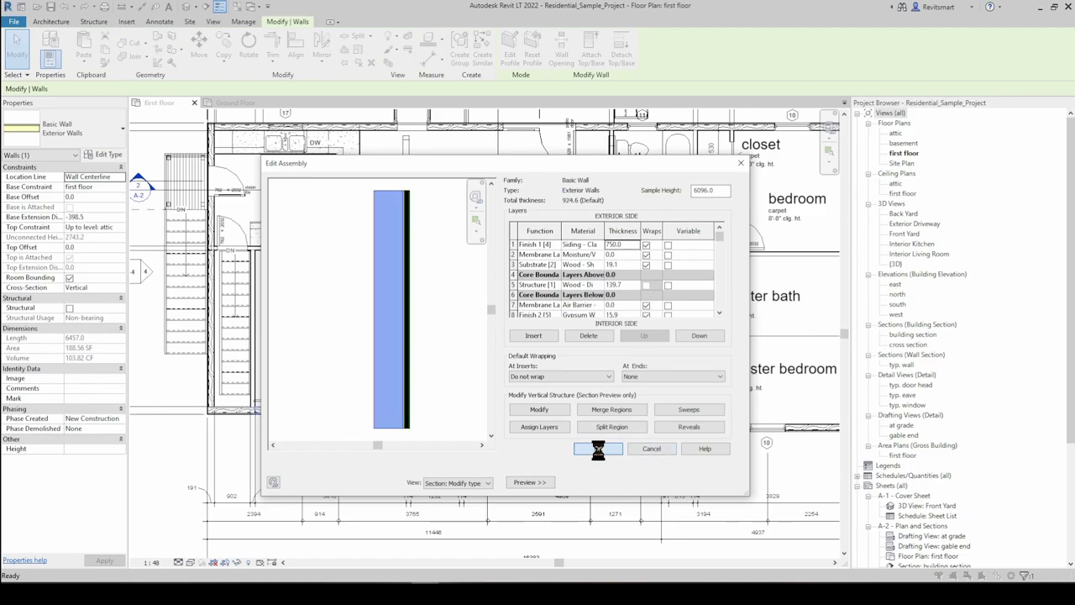
left_click(430, 371)
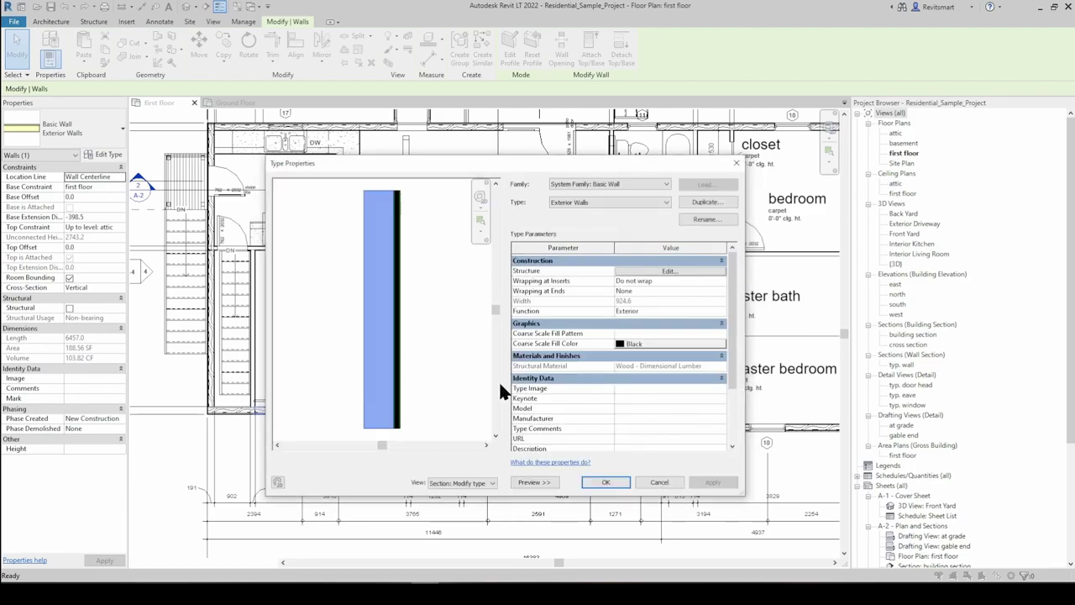
left_click(710, 484)
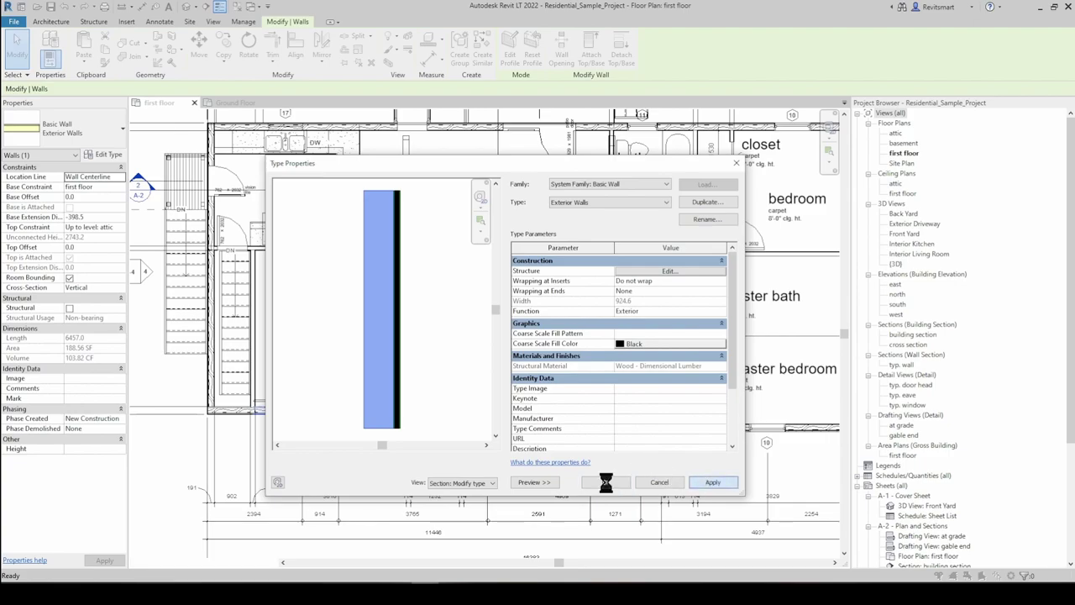
left_click(607, 485)
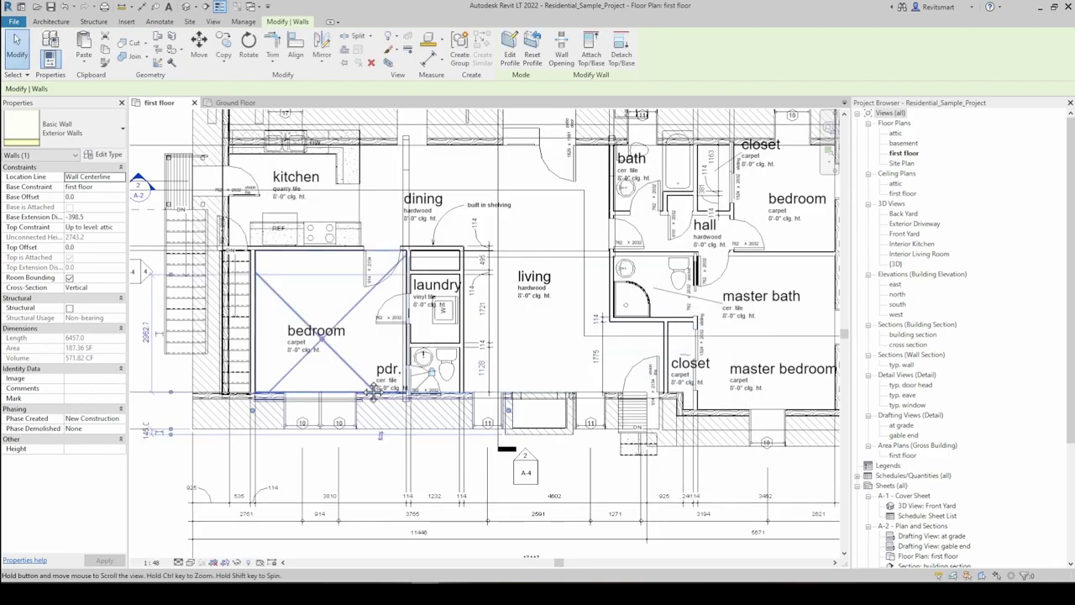
Select the chain of connected exterior walls to review them, then clear the selection and undo the siding layer thickness change
scroll(376, 264, "down", 2)
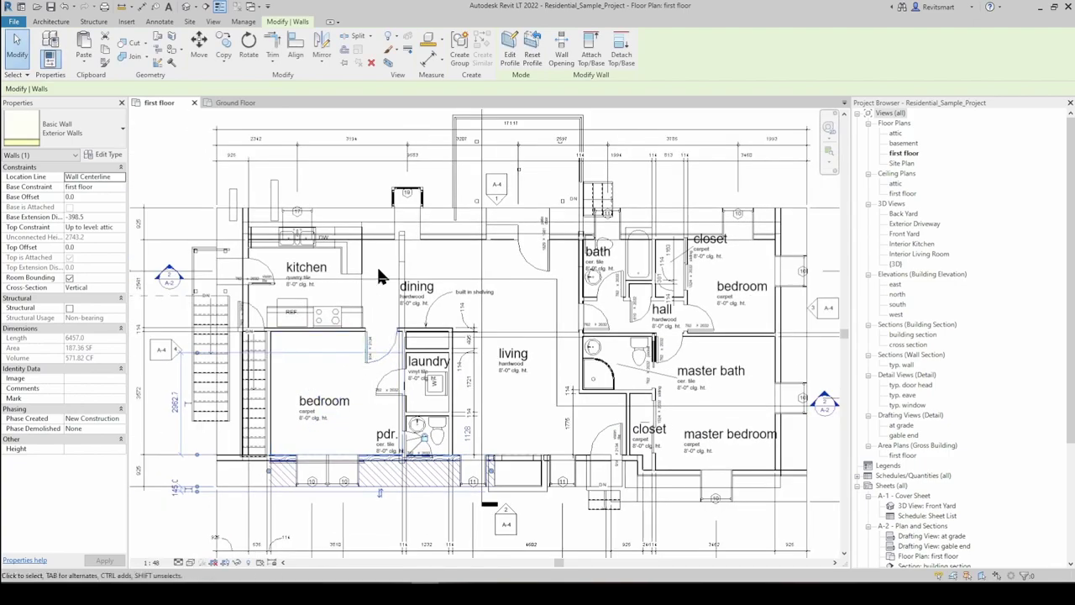
key("Tab")
left_click(370, 221)
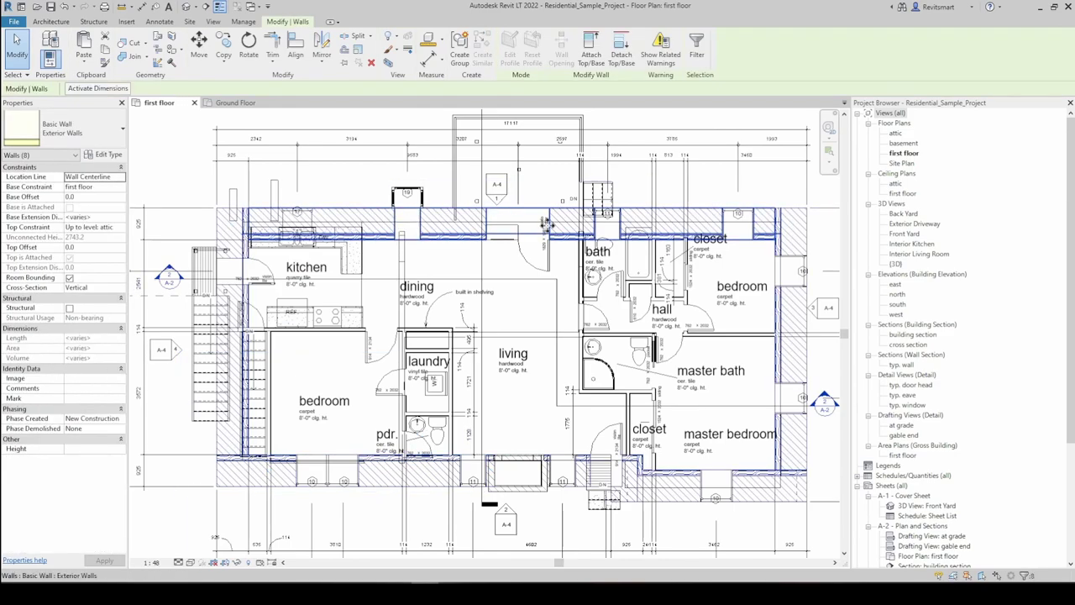
key("Escape")
key("Escape")
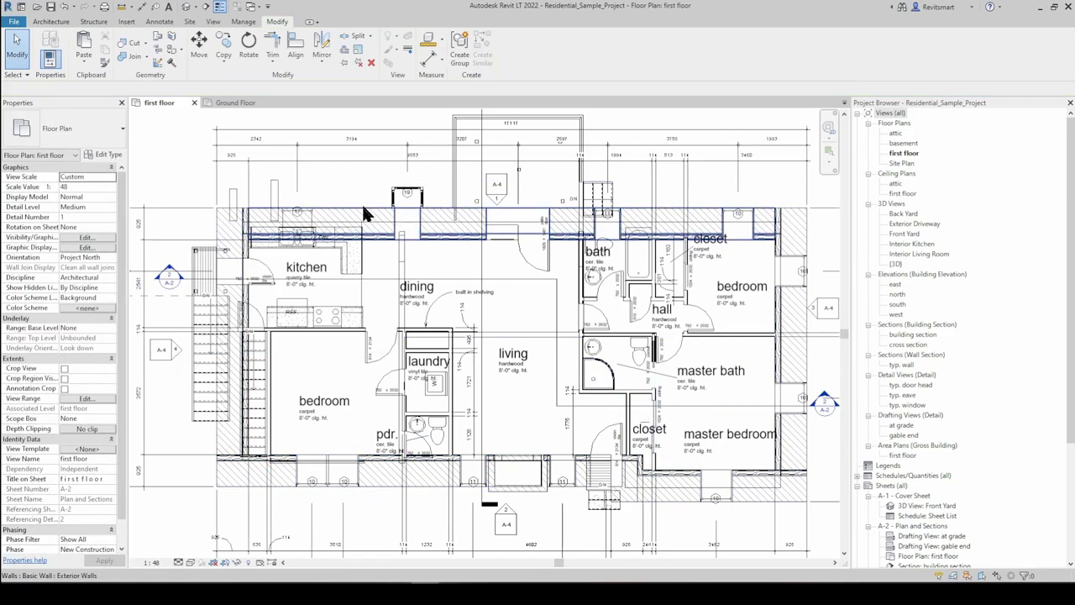
scroll(363, 206, "up", 1)
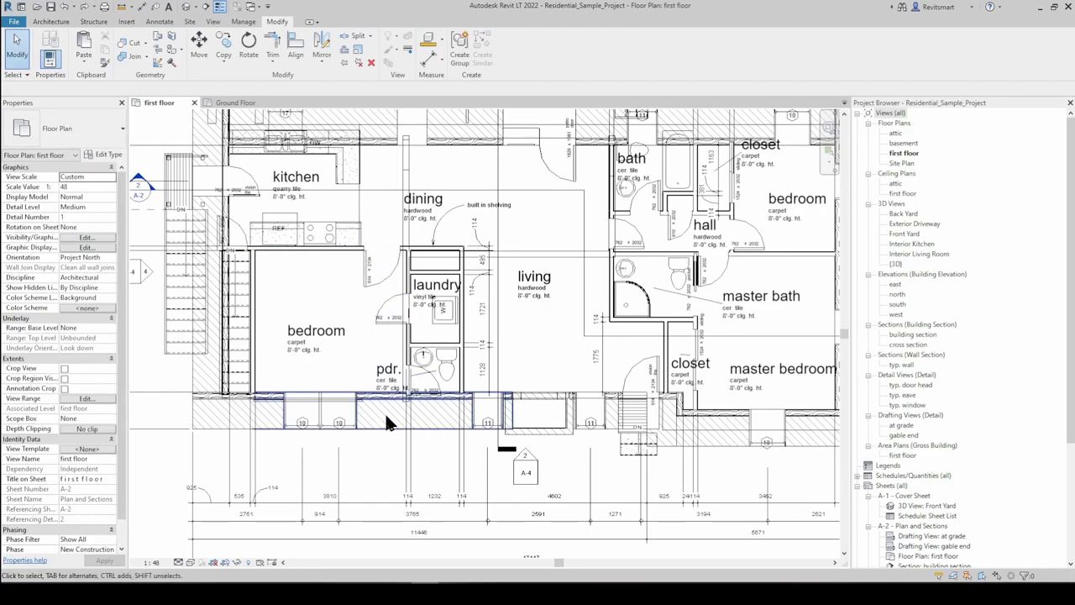
key("ctrl+z")
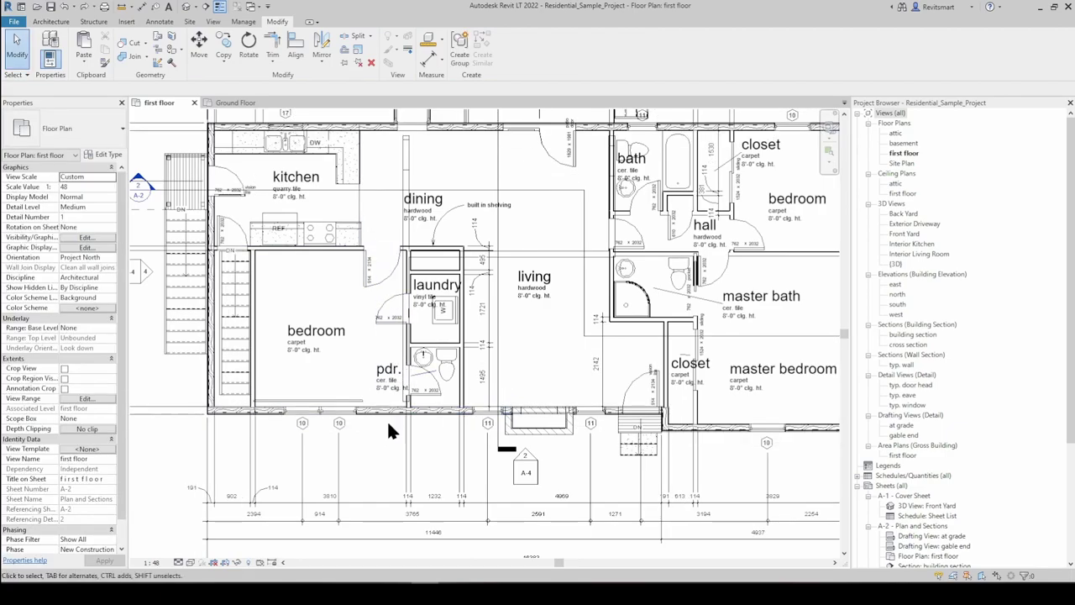
Set the Top Offset of the exterior wall below the bedroom to 5000 and open the default 3D view
left_click(379, 413)
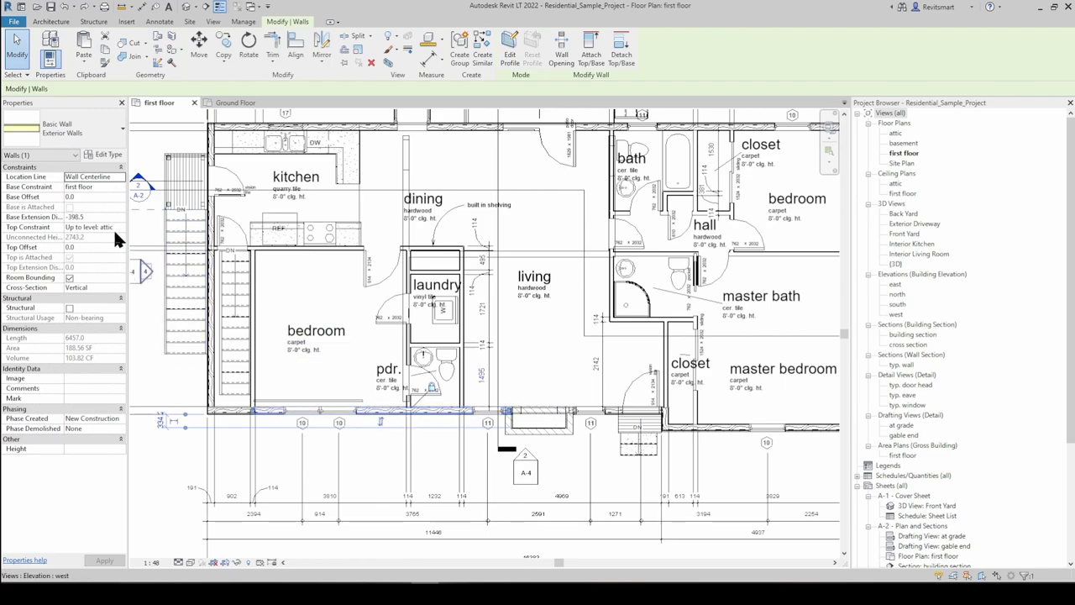
left_click(92, 246)
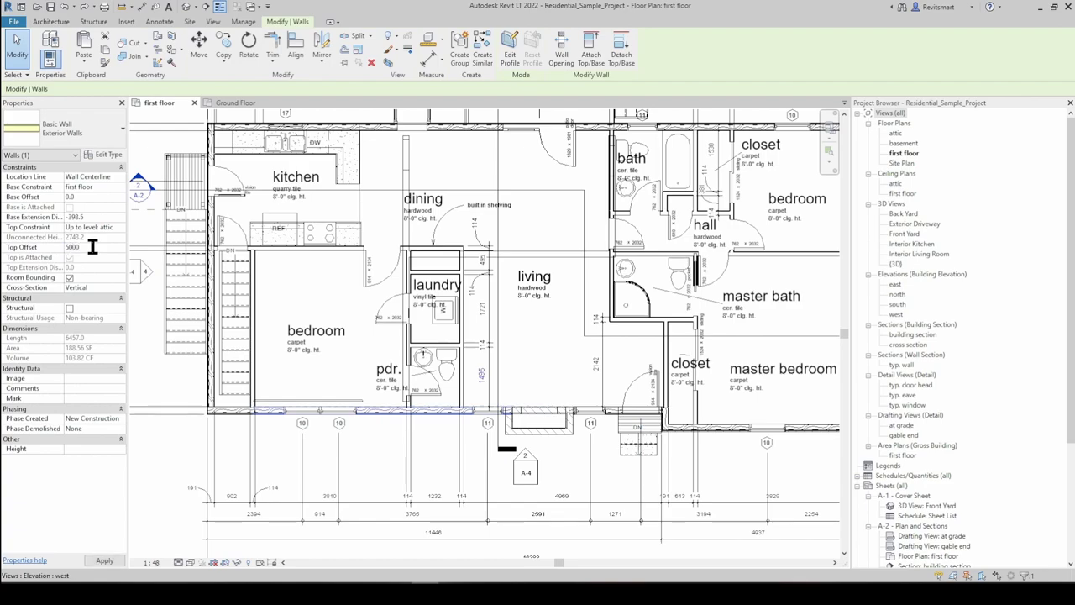
type("5000.0")
key("Return")
left_click(188, 8)
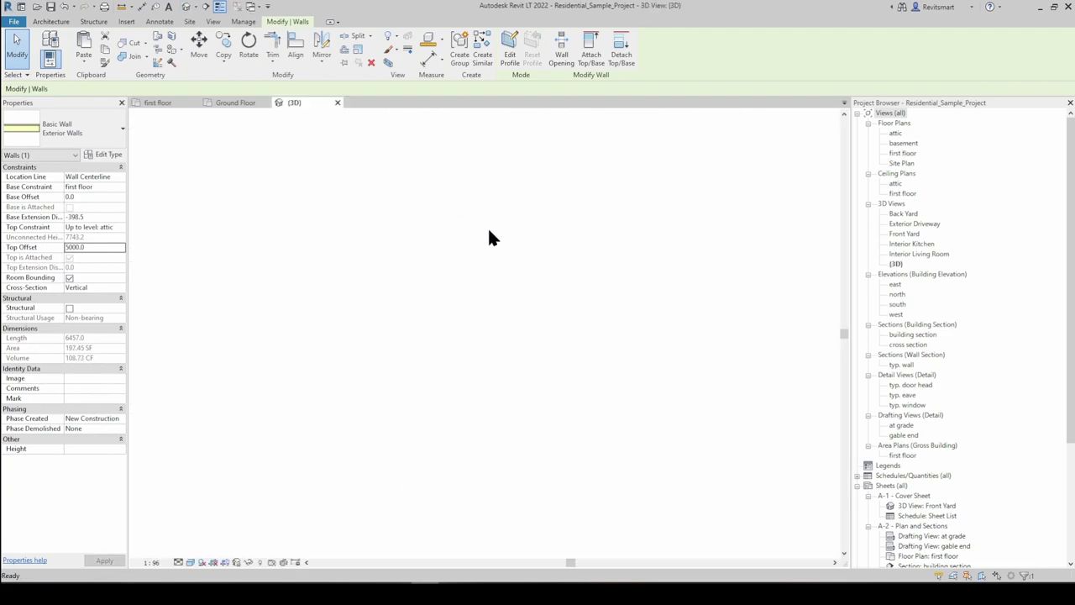
scroll(504, 378, "up", 5)
middle_click_drag(505, 376, 601, 277, "shift")
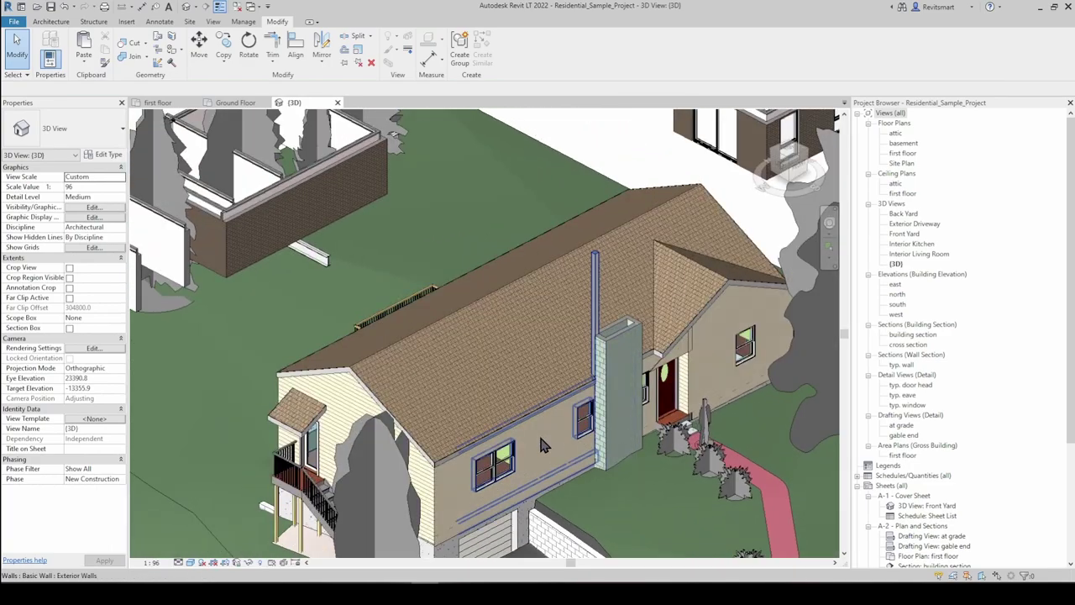
Detach the top of the exterior wall beside the chimney from the roof, then return to the first floor plan
left_click(546, 443)
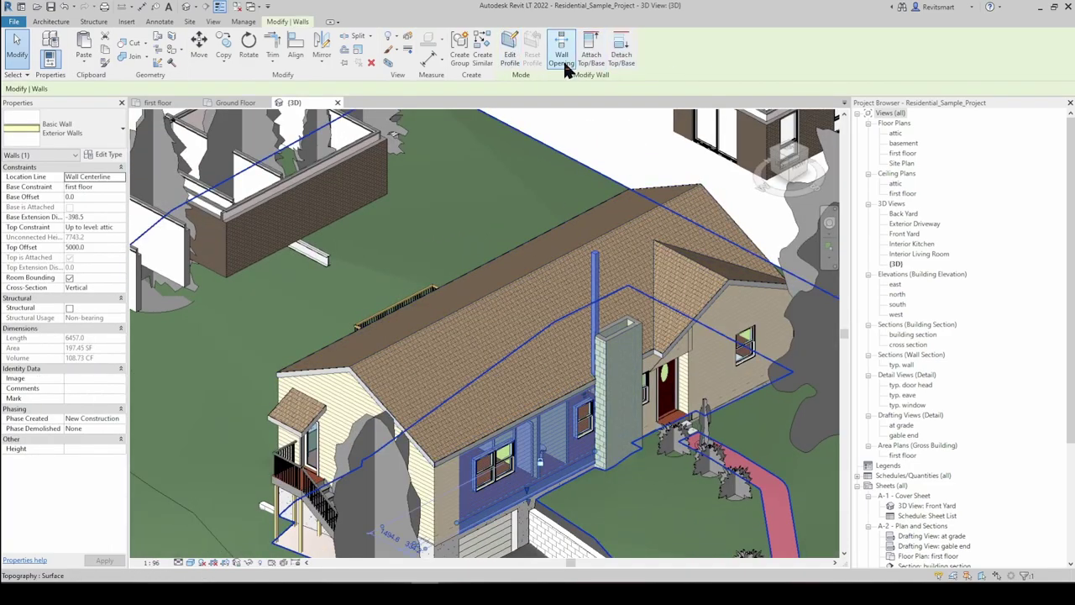
left_click(611, 59)
left_click(570, 288)
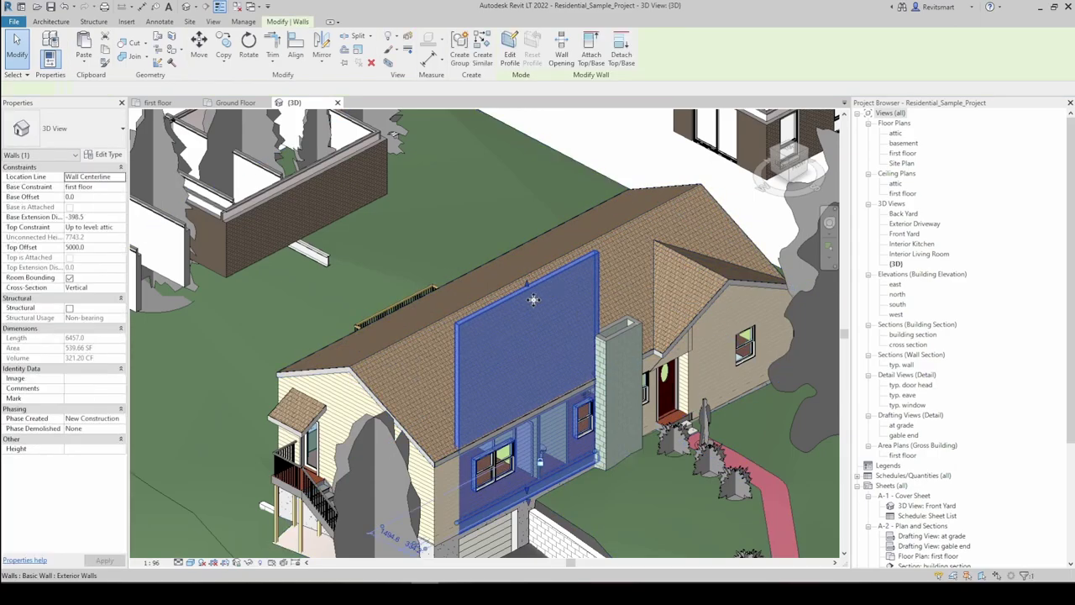
middle_click_drag(546, 336, 536, 232, "shift")
key("Escape")
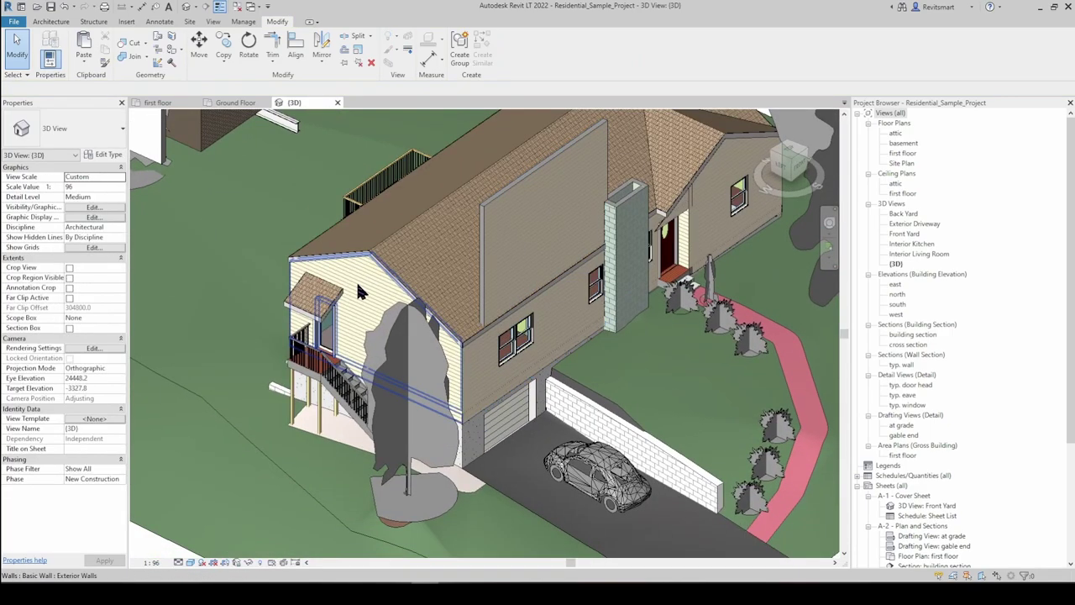
left_click(292, 391)
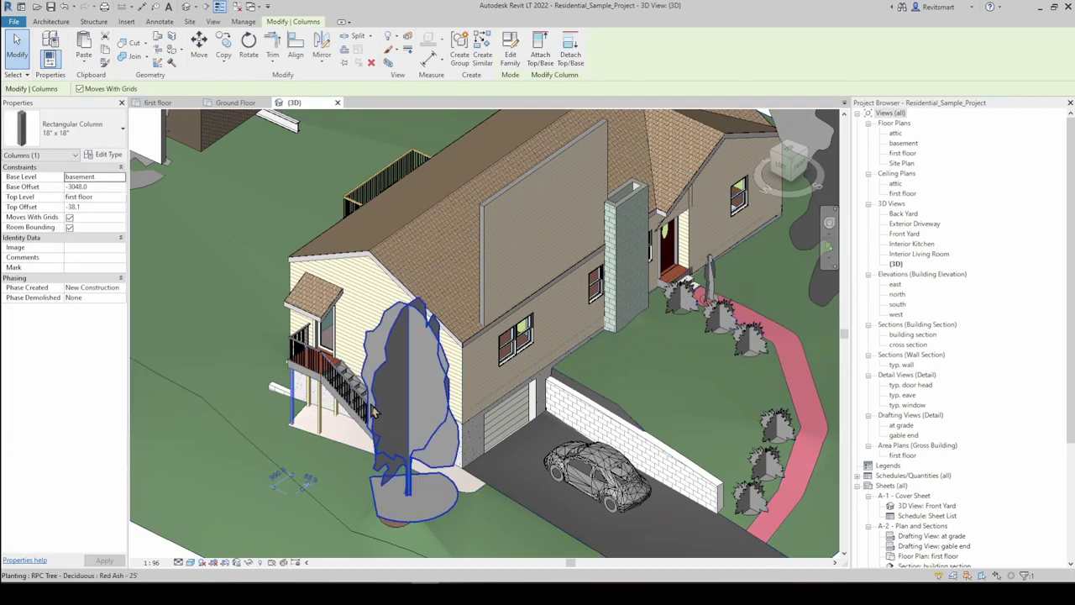
key("Escape")
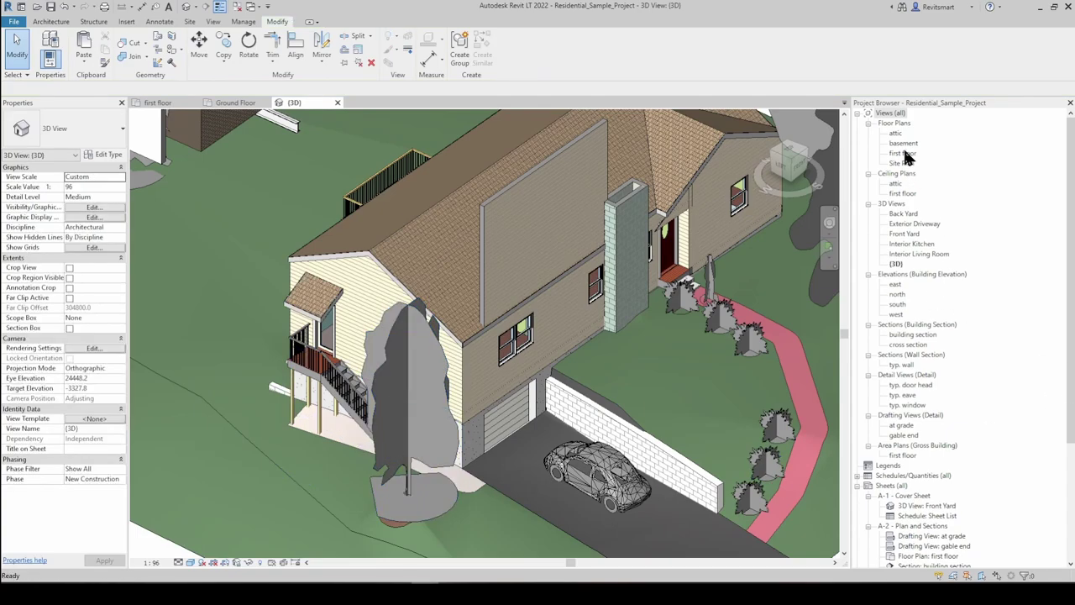
double_click(904, 154)
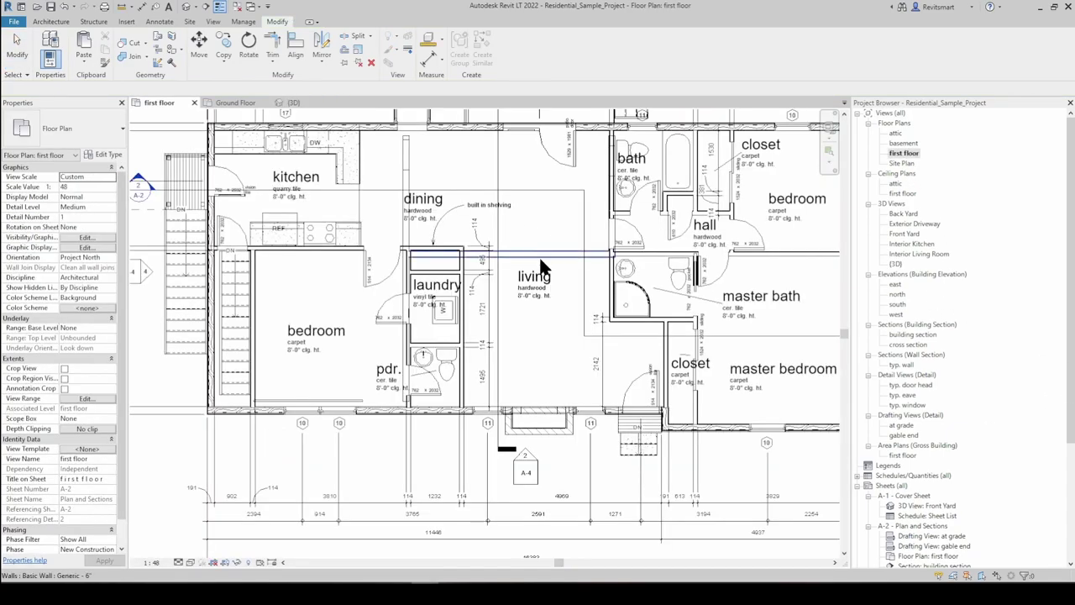
left_click(52, 64)
left_click(51, 67)
left_click(52, 68)
left_click(52, 69)
left_click(53, 69)
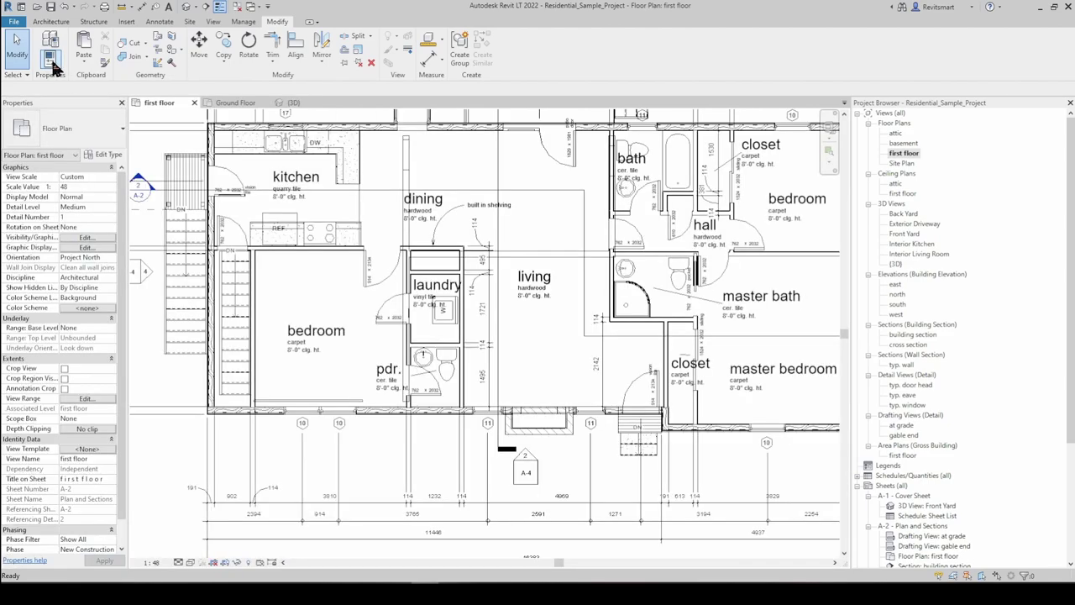
left_click(52, 68)
left_click(52, 69)
left_click(53, 70)
left_click(53, 69)
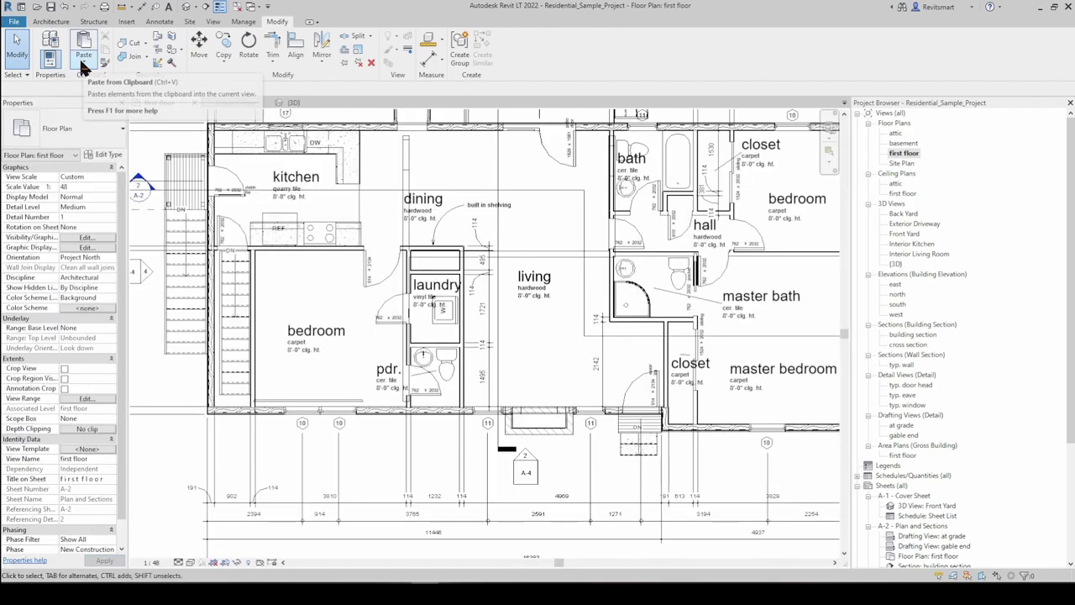
Select the exterior wall above the kitchen, clear the selection, and review the aligned paste options without pasting anything
left_click(459, 128)
middle_click_drag(460, 194, 432, 322)
scroll(462, 237, "down", 1)
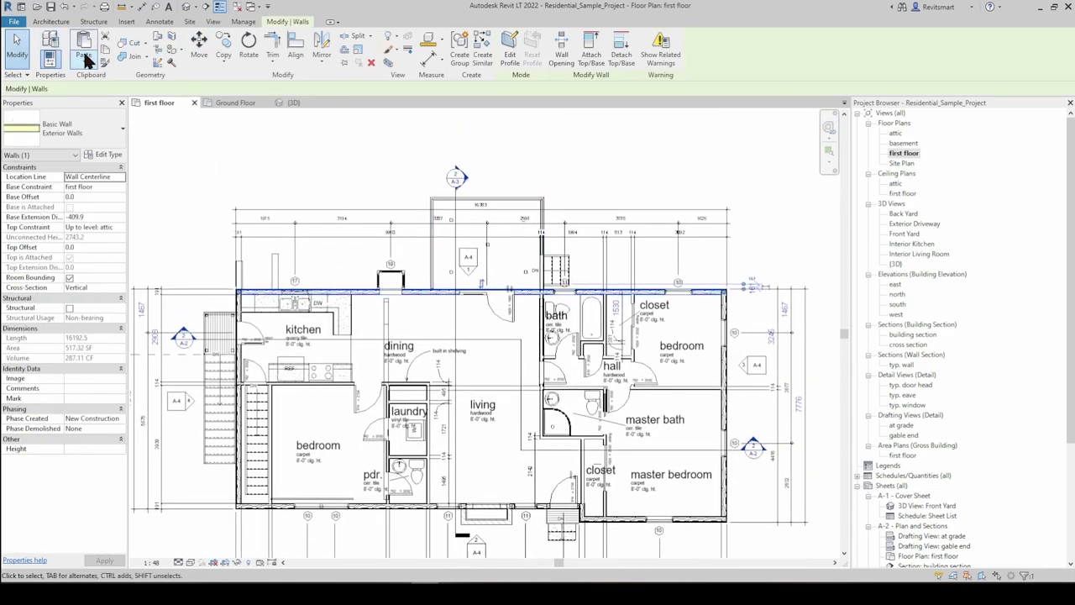
left_click(300, 144)
left_click(88, 64)
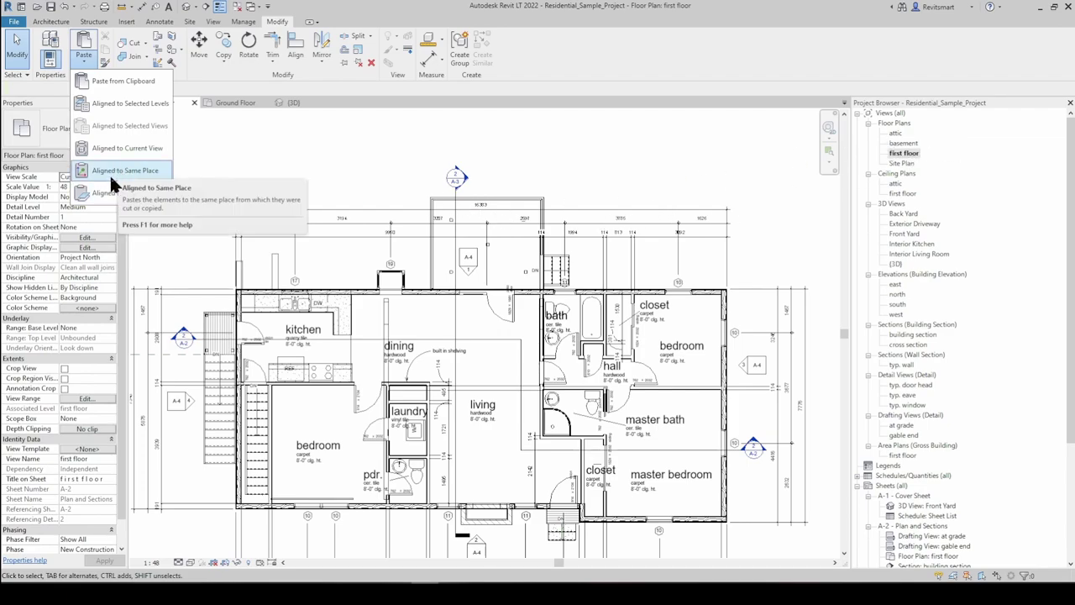
left_click(529, 188)
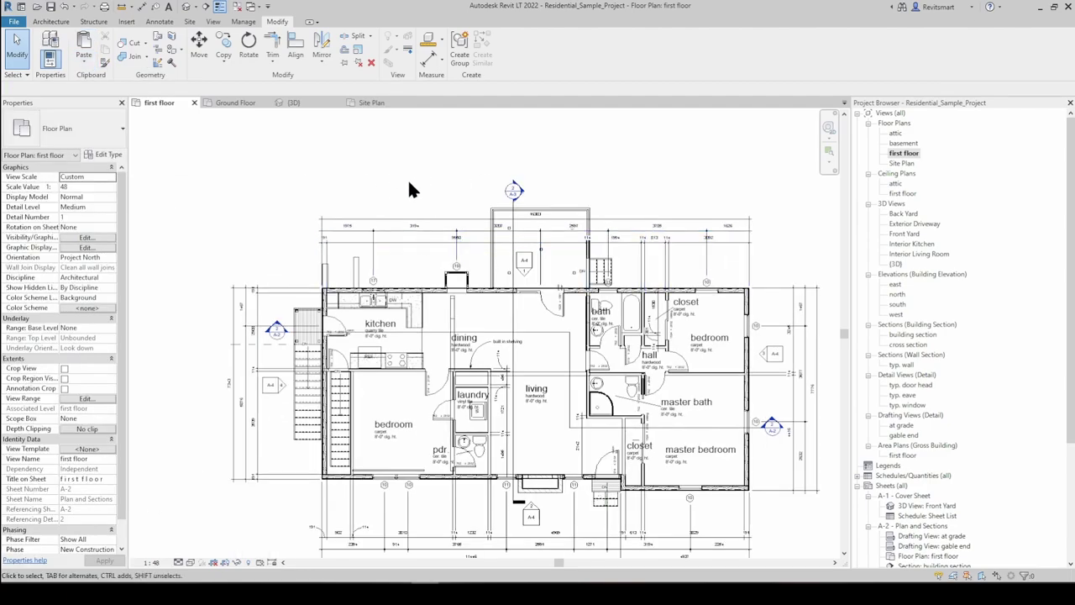
Place a text note reading "cool example" above the kitchen, outside the dimension lines, and select it
key("t")
key("x")
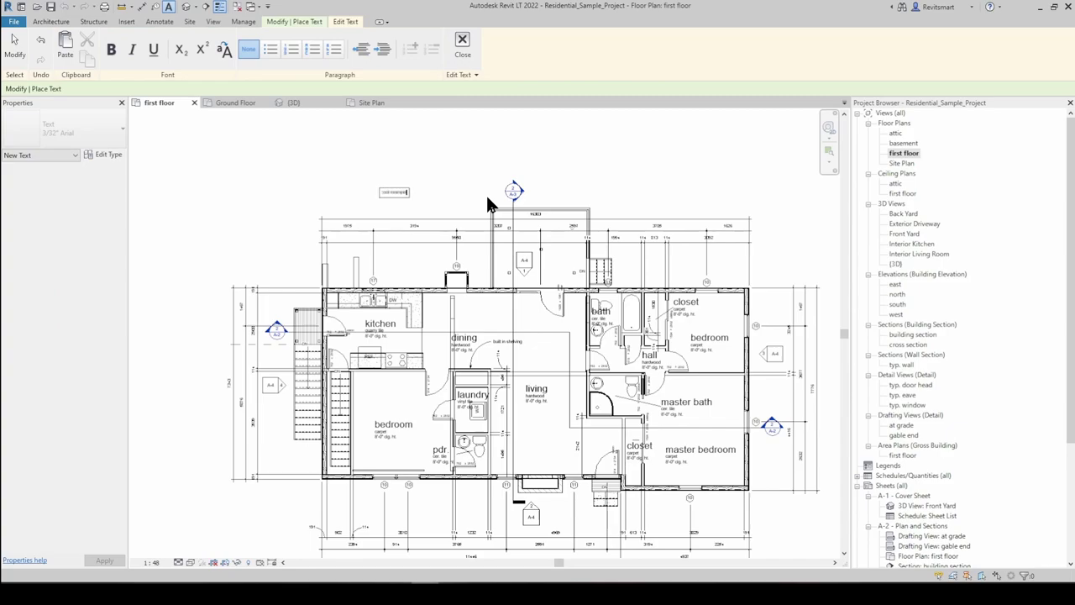
left_click(472, 173)
scroll(395, 193, "up", 5)
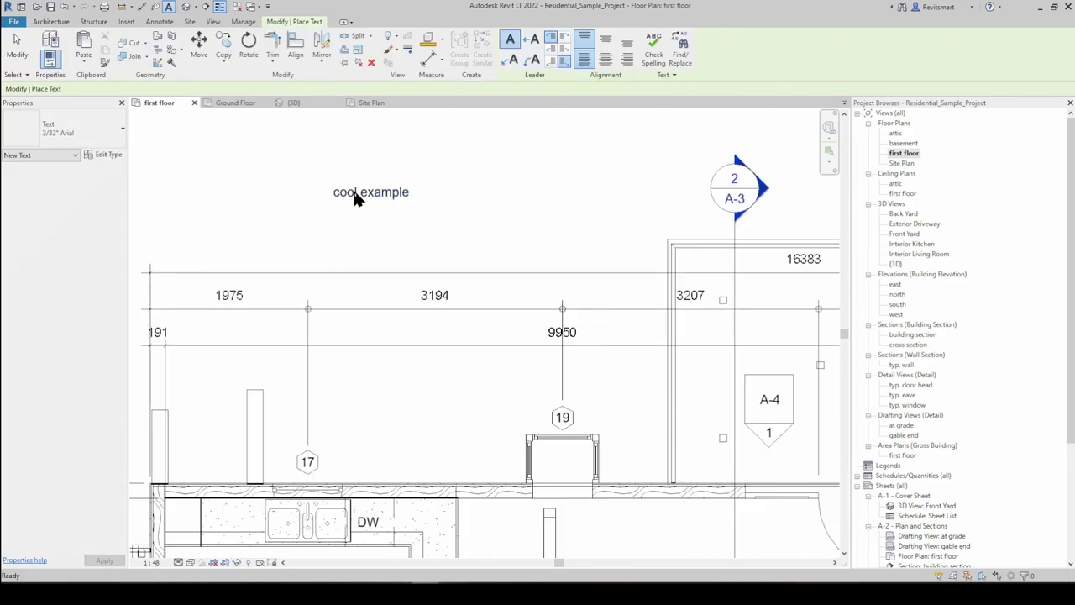
scroll(452, 252, "down", 5)
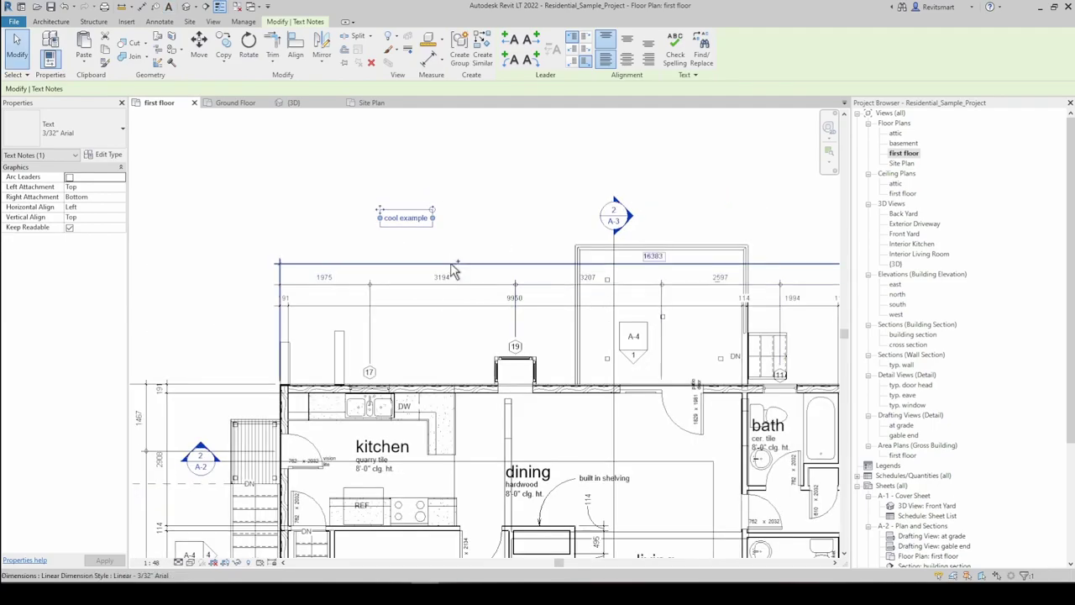
scroll(483, 342, "down", 4)
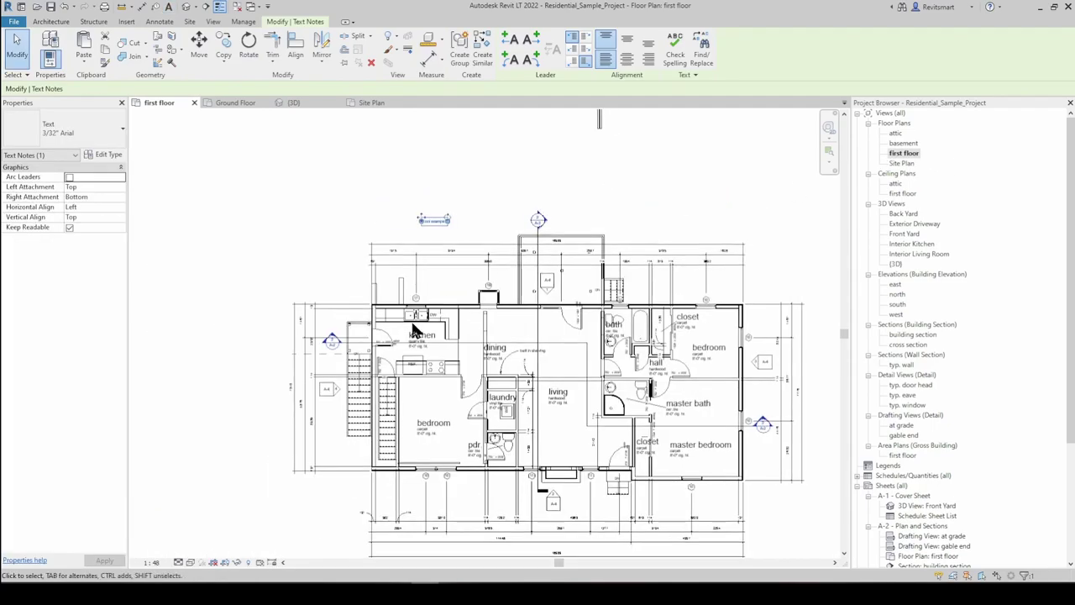
Open the Site Plan and paste the copied "cool example" note using Aligned to Same Place
double_click(902, 163)
scroll(671, 199, "up", 5)
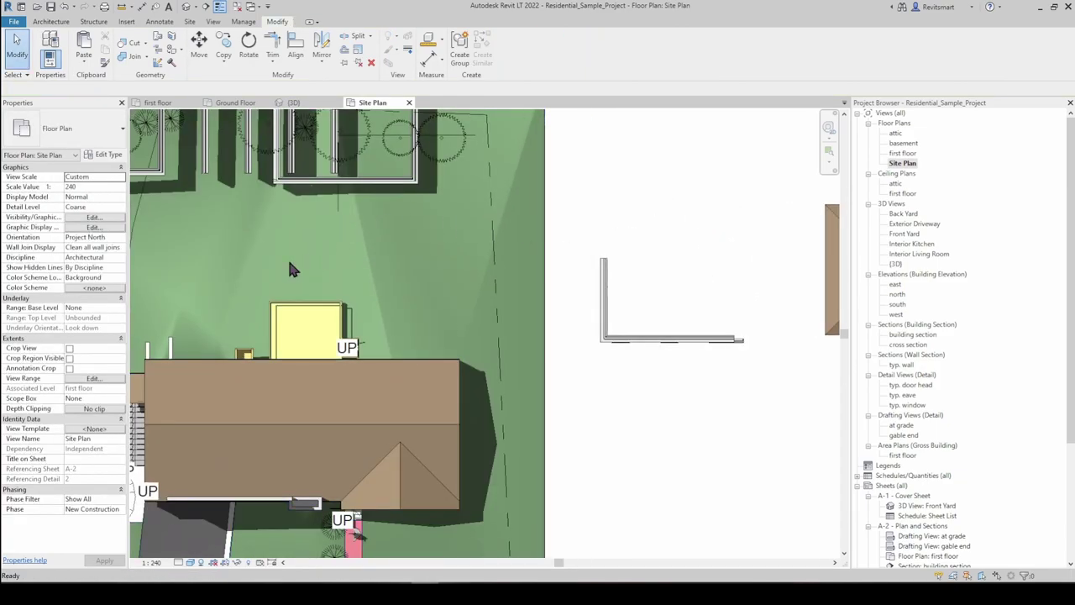
type("cool example")
middle_click_drag(281, 268, 459, 260)
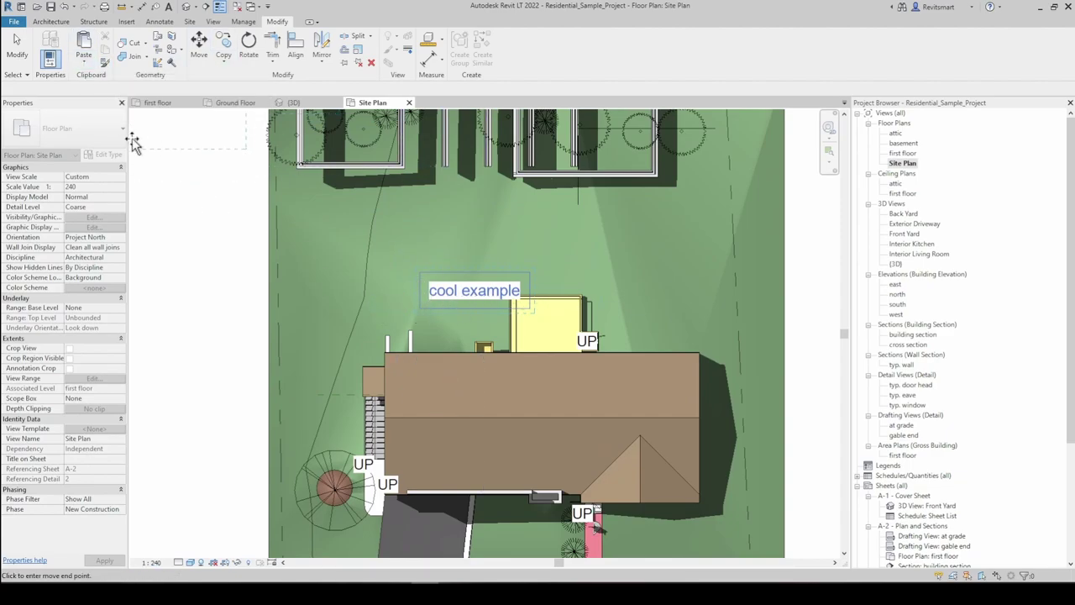
left_click(84, 59)
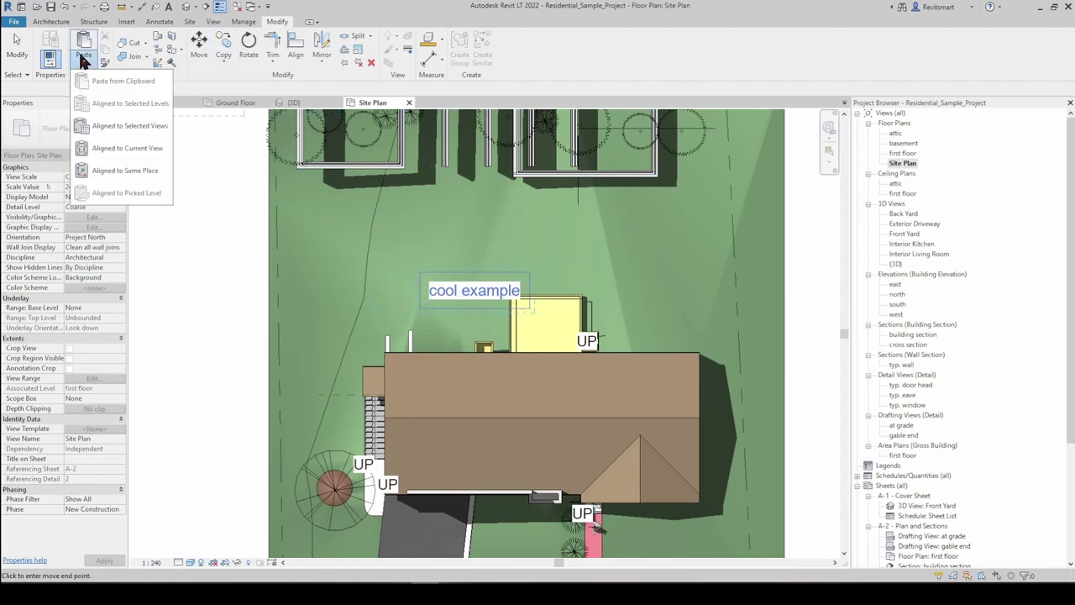
left_click(124, 170)
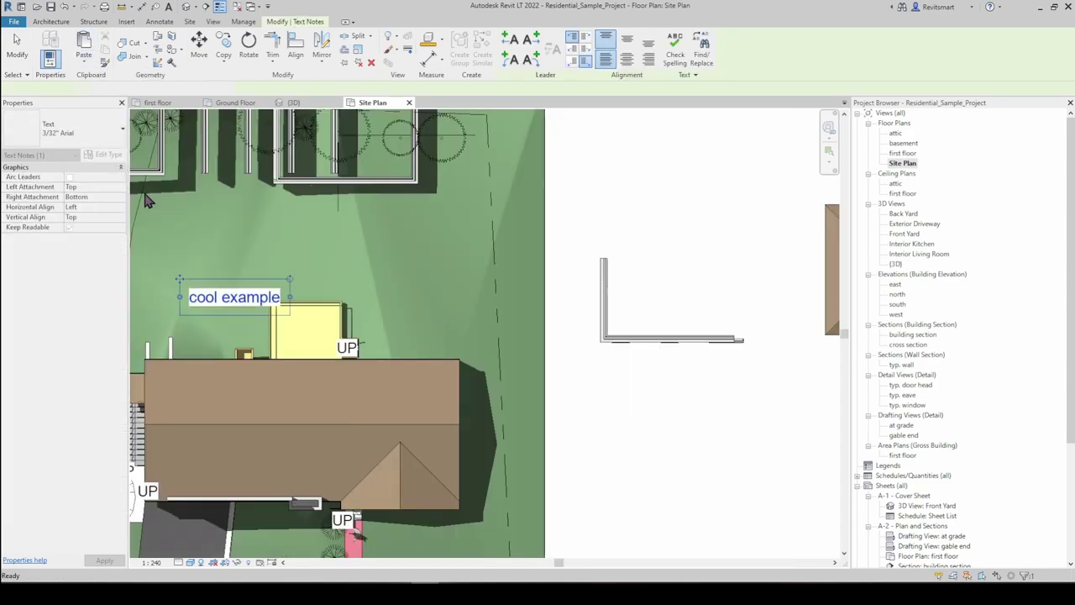
left_click(746, 371)
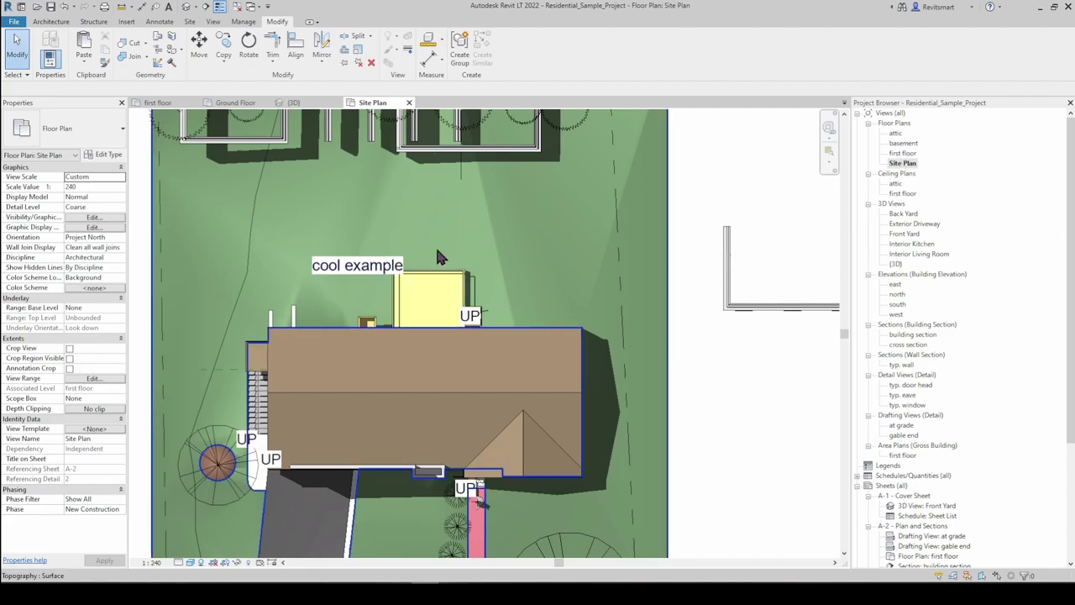
Compare the "cool example" note's position in the first floor plan and the Site Plan, then select the Site Plan note
double_click(903, 154)
scroll(395, 239, "up", 3)
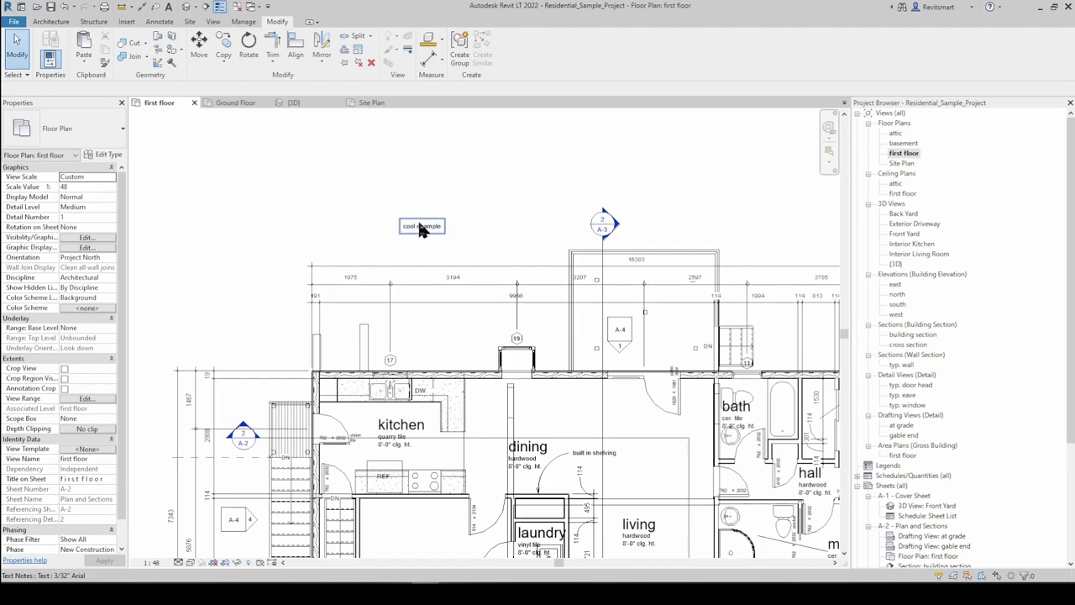
double_click(901, 163)
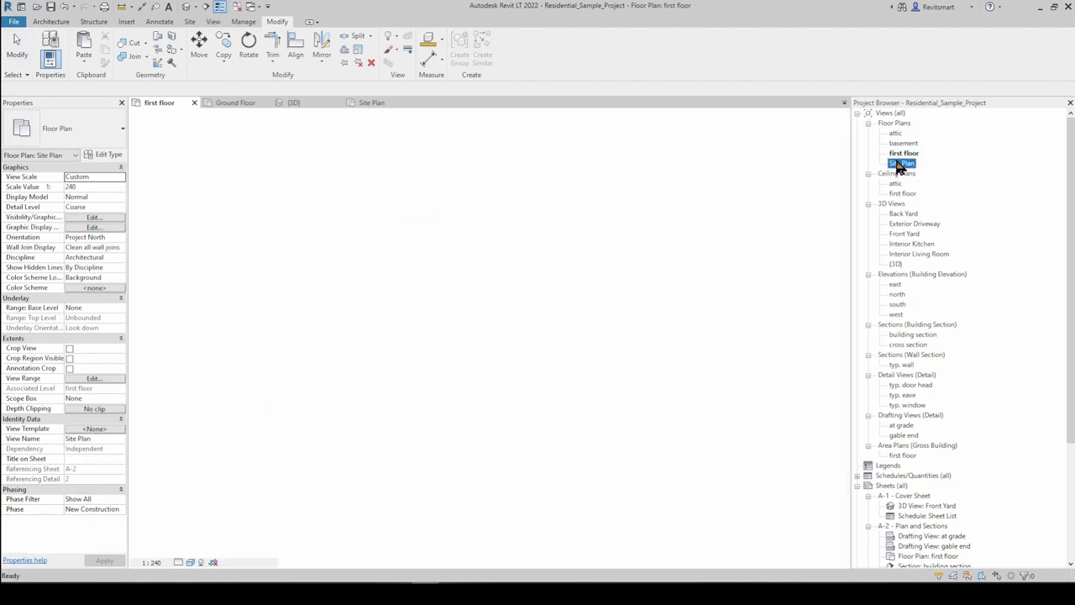
left_click(314, 266)
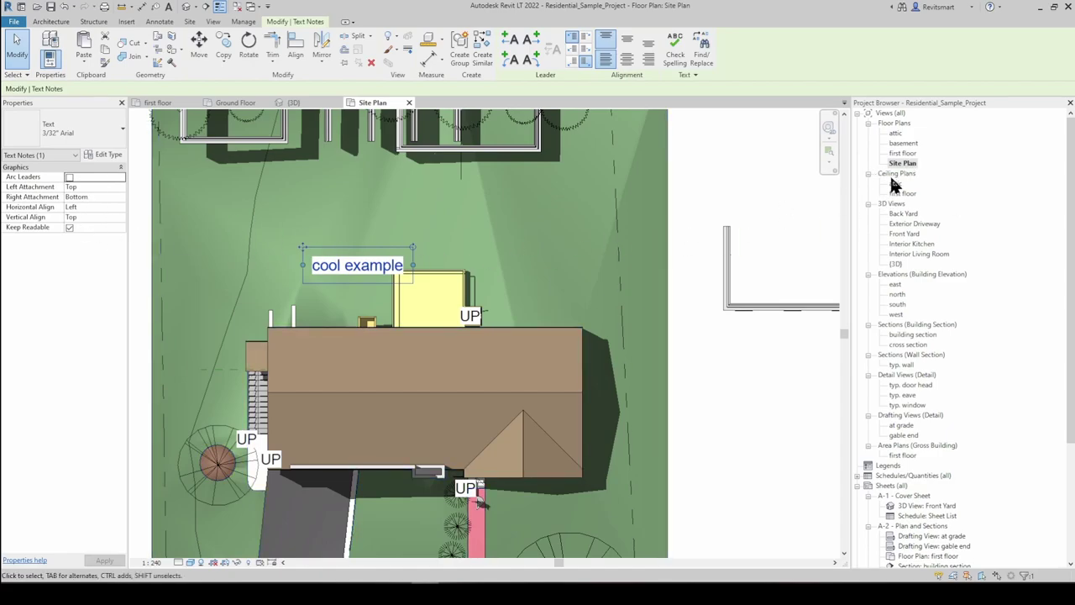
Open the basement floor plan and paste the copied "cool example" note using Aligned to Same Place
double_click(904, 144)
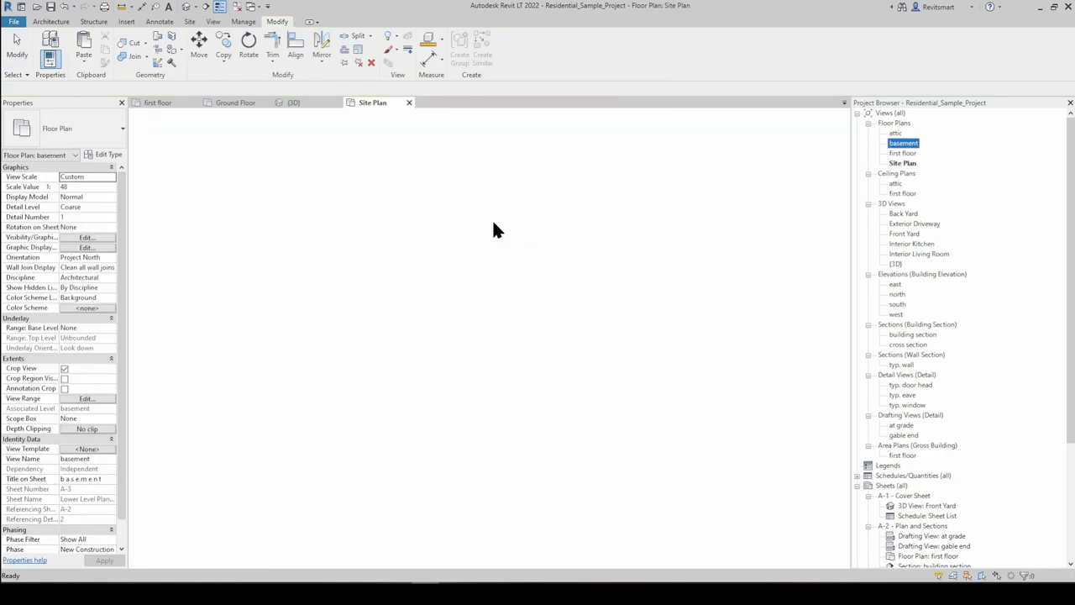
middle_click_drag(453, 306, 501, 335)
scroll(500, 335, "down", 1)
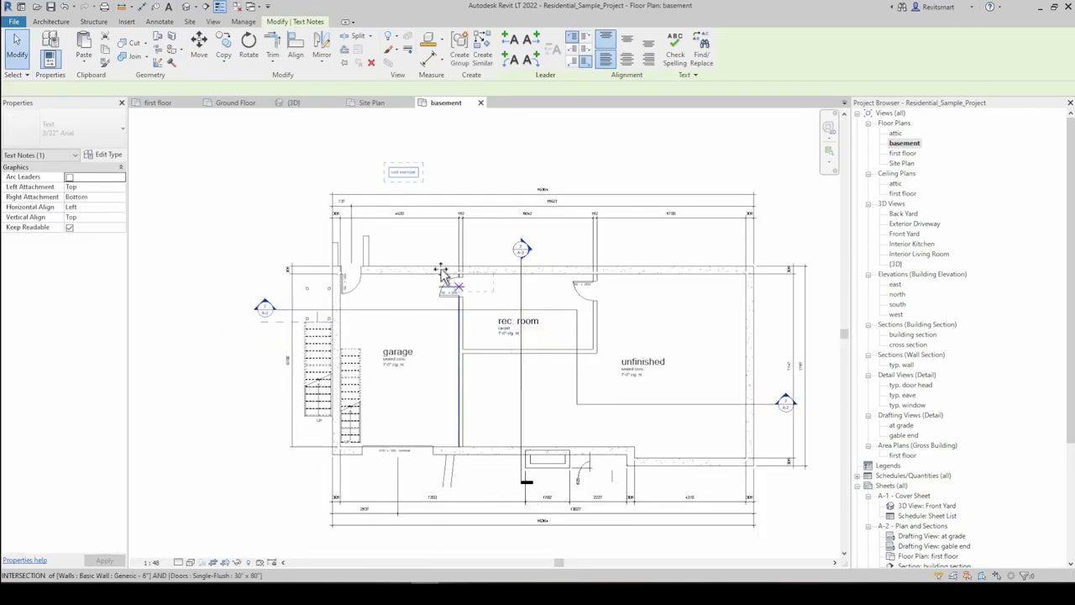
key("ctrl+v")
left_click(91, 66)
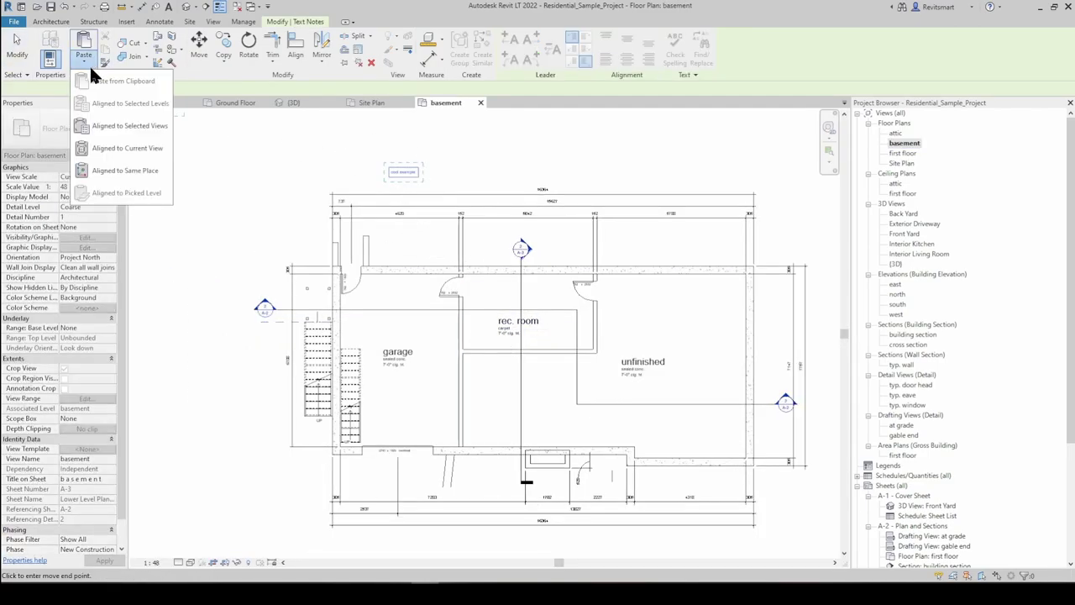
left_click(112, 173)
left_click(441, 170)
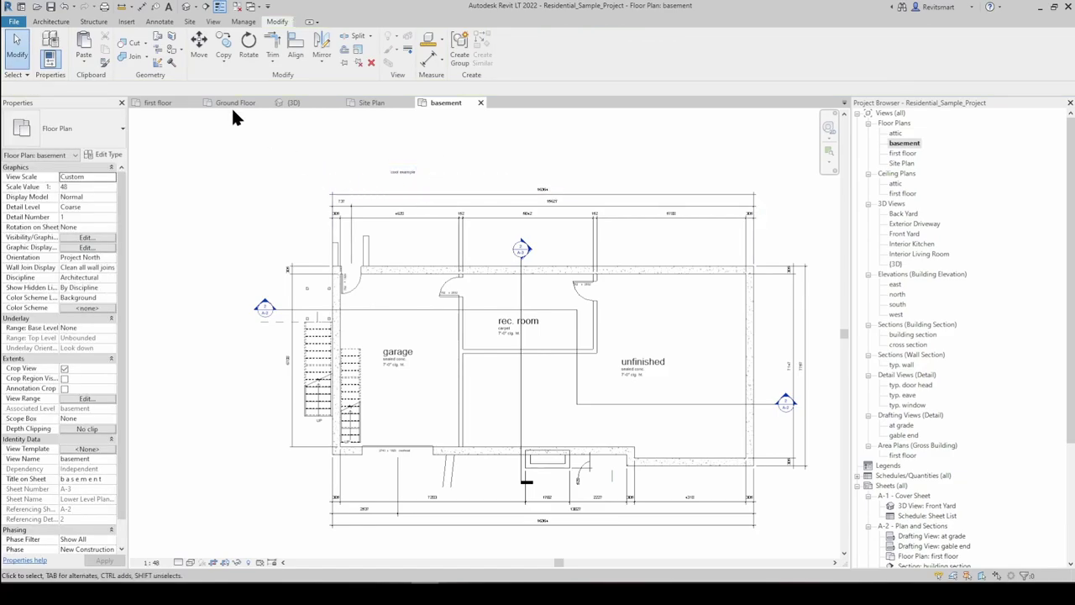
Review the available paste options and examine the pasted "cool example" note in the basement plan
left_click(84, 65)
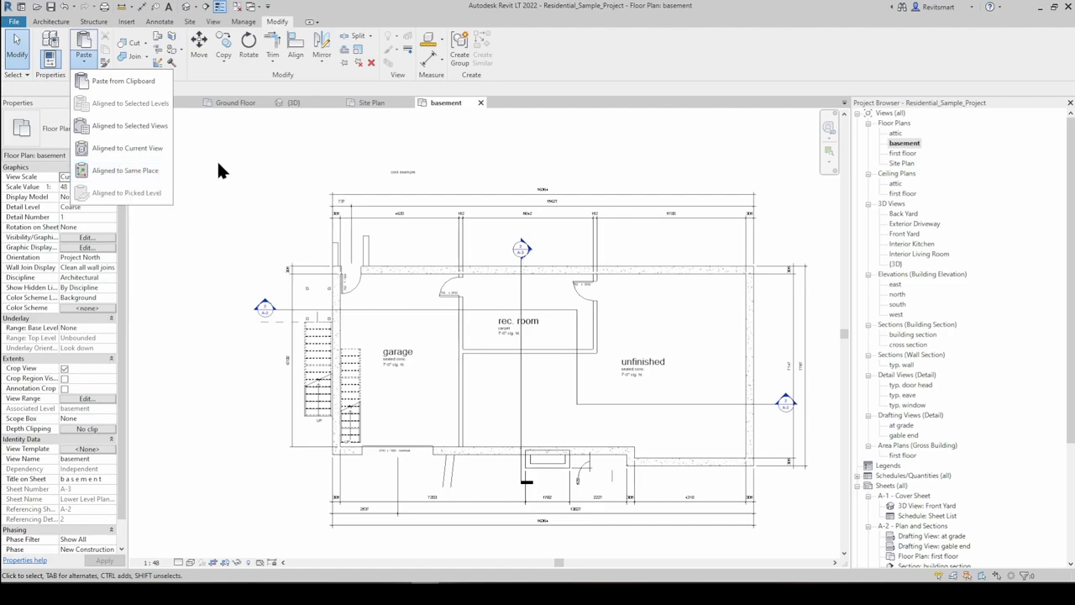
left_click(351, 164)
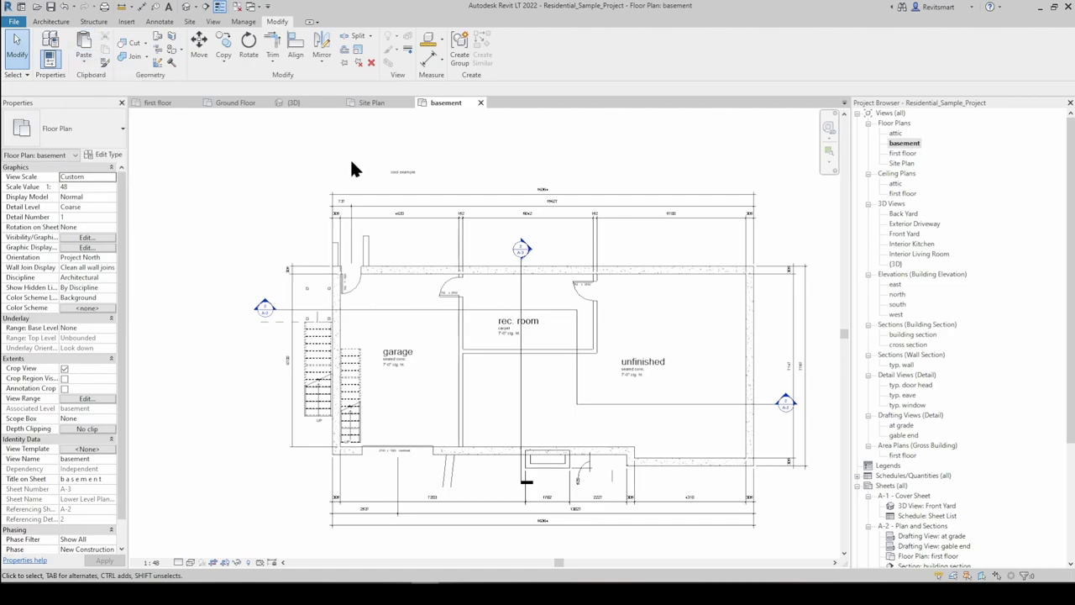
left_click(401, 171)
scroll(401, 168, "up", 2)
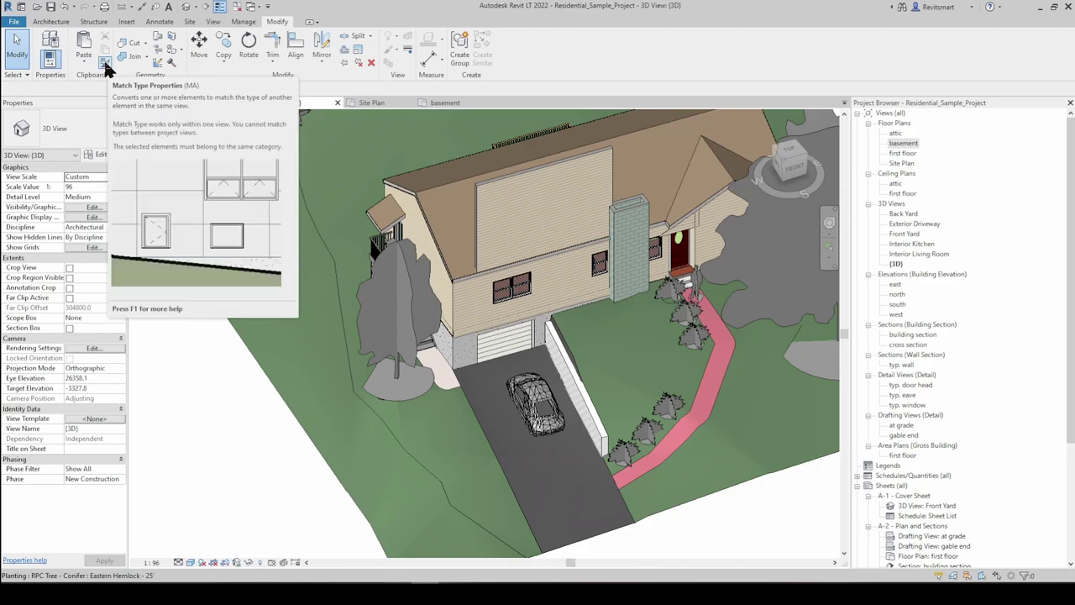
In the 3D view, use Match Type Properties to apply the front entry door's type to the garage door
scroll(610, 314, "up", 5)
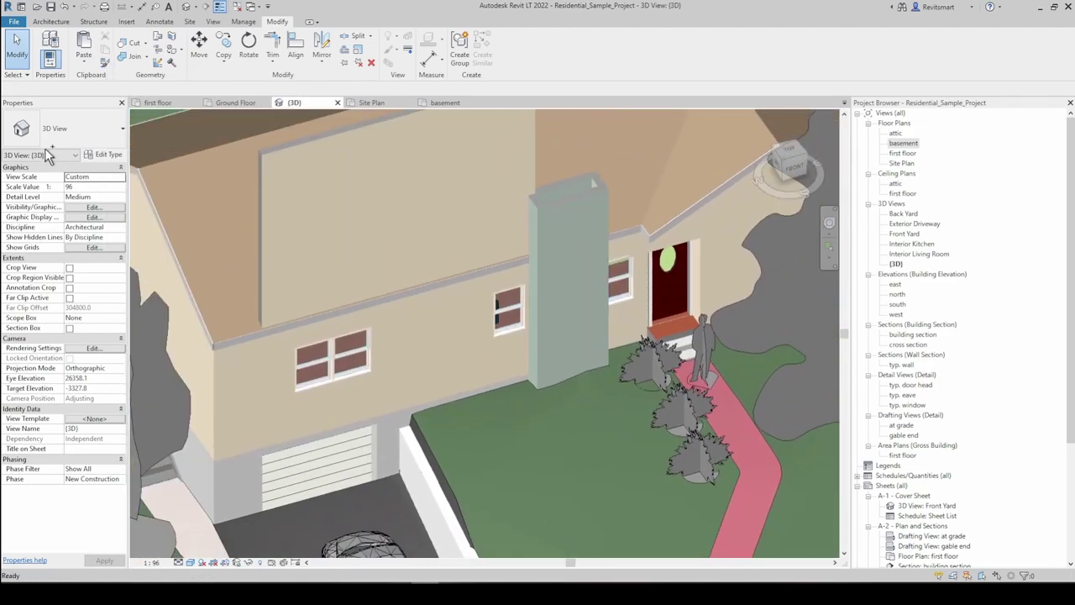
left_click(104, 65)
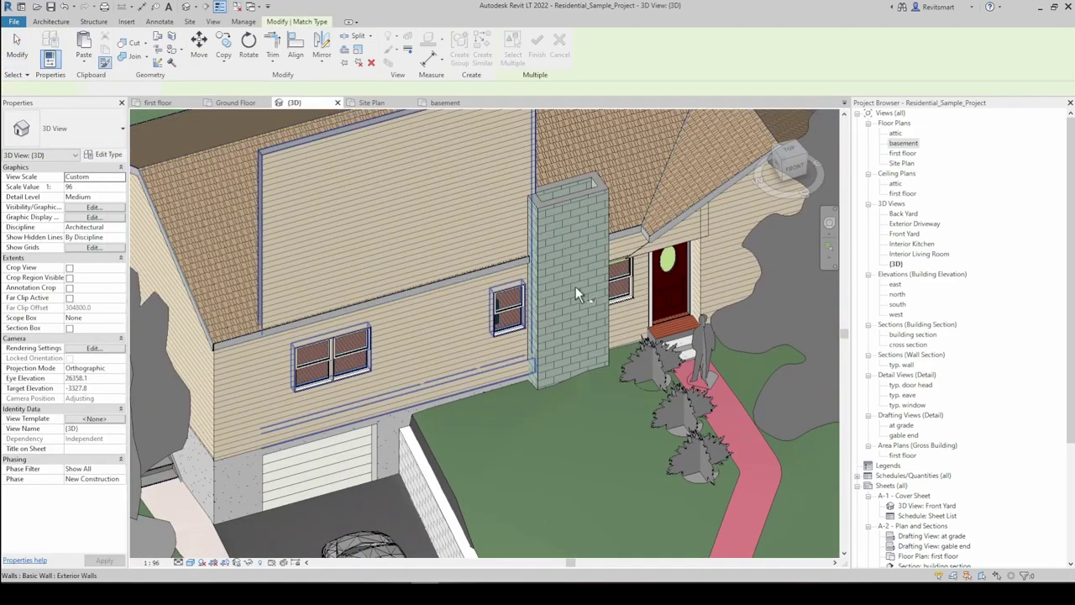
left_click(677, 281)
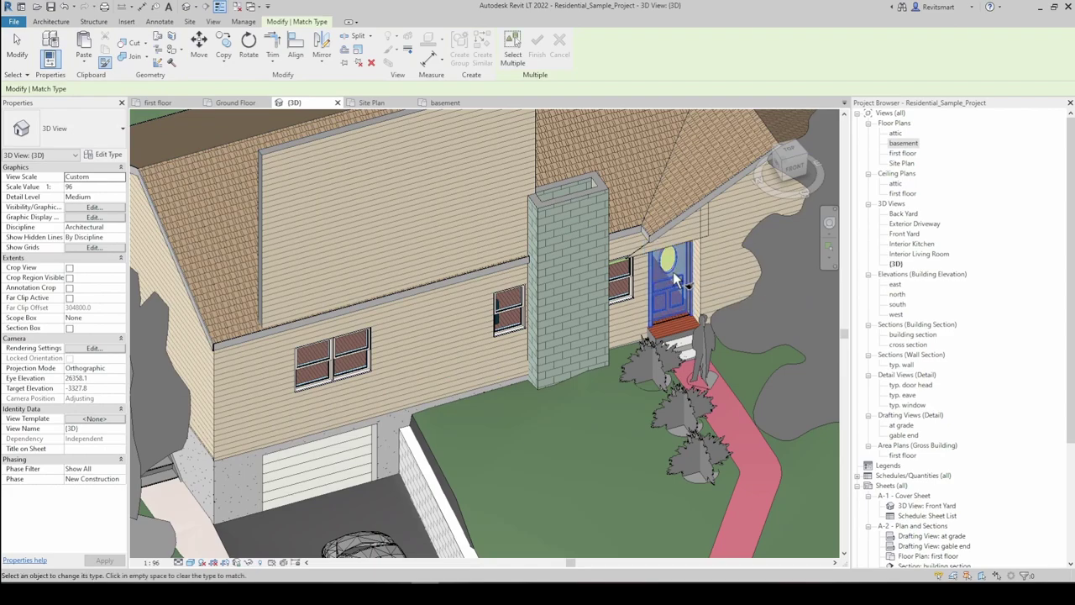
left_click(318, 469)
mouse_move(334, 453)
middle_mouse_down("shift")
mouse_move(372, 412)
mouse_move(329, 456)
middle_mouse_up("shift")
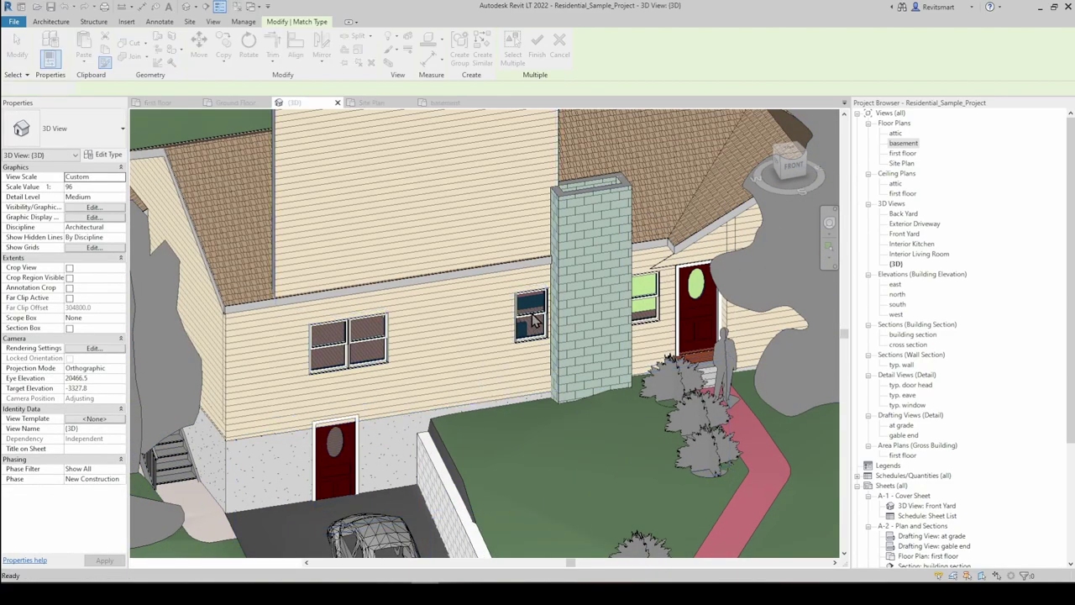
key("Escape")
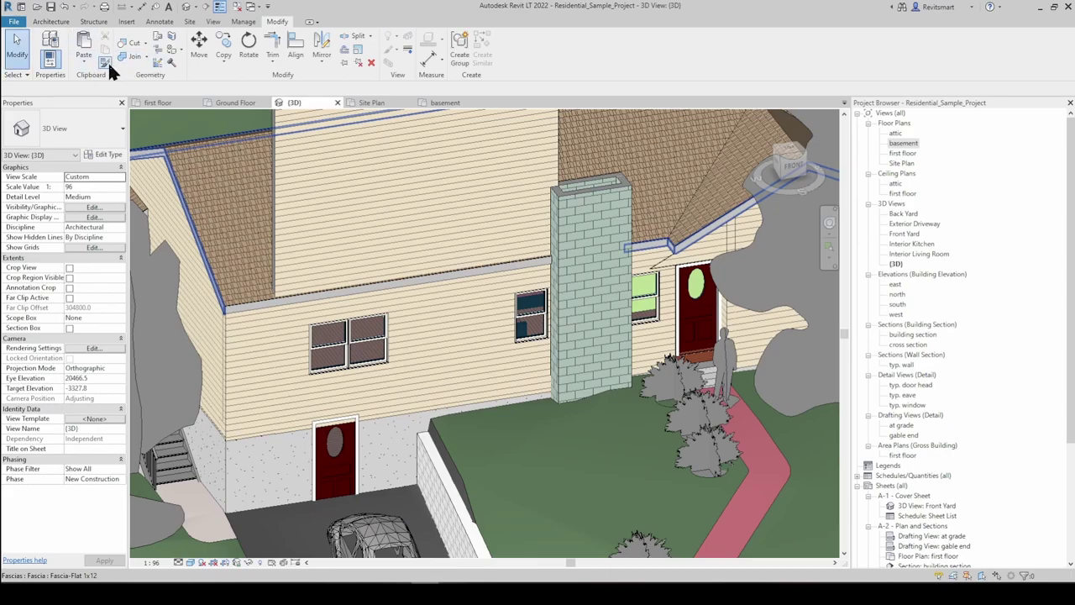
Match the front entry door to the rear patio door's Double-Glass 2 72" x 78" type, accepting the overlapping inserts
left_click(108, 64)
left_click(541, 319)
scroll(534, 313, "down", 3)
middle_click_drag(451, 355, 484, 345, "shift")
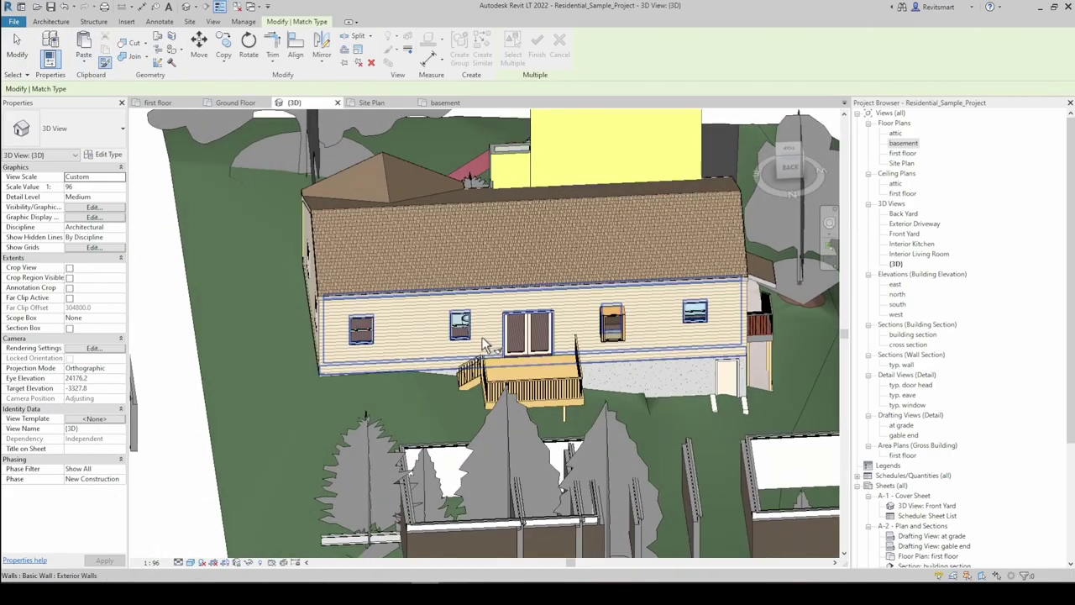
scroll(483, 340, "up", 2)
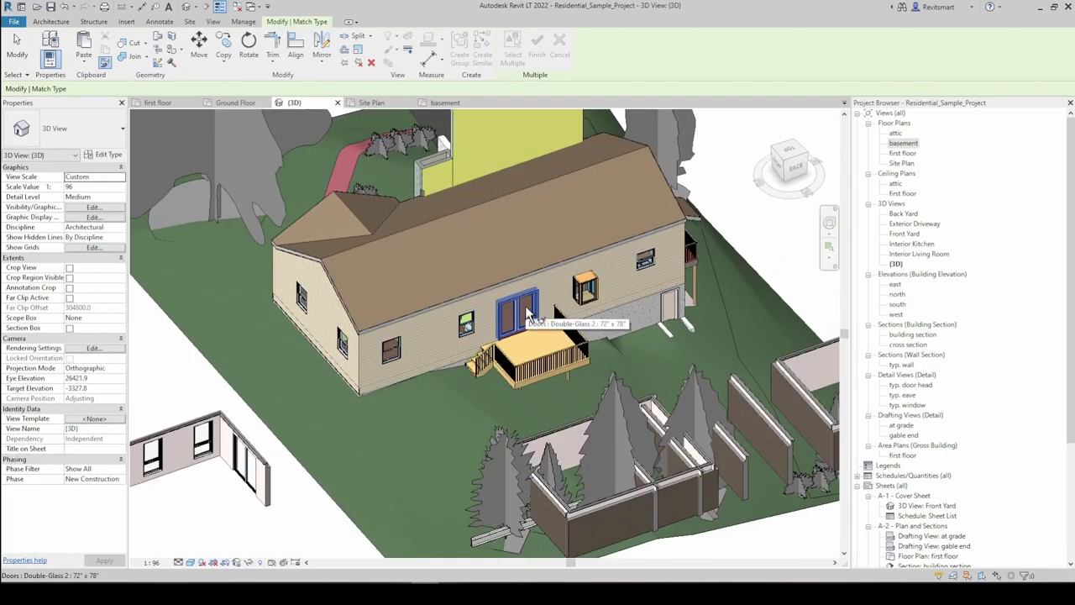
middle_click_drag(529, 312, 652, 238, "shift")
scroll(543, 290, "up", 4)
left_click(531, 298)
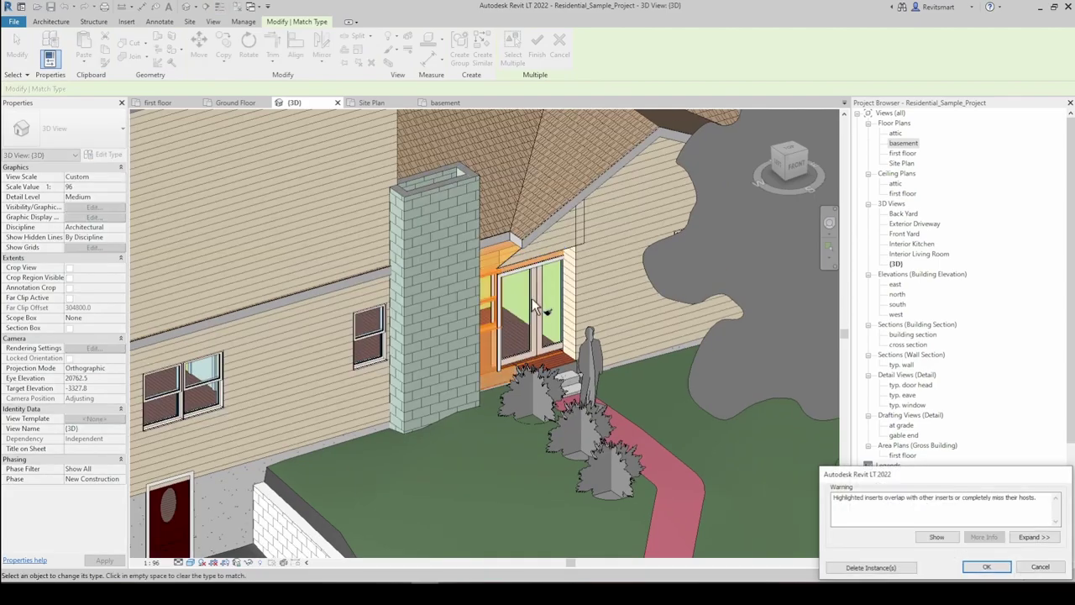
left_click(987, 567)
middle_click_drag(655, 294, 593, 315, "shift")
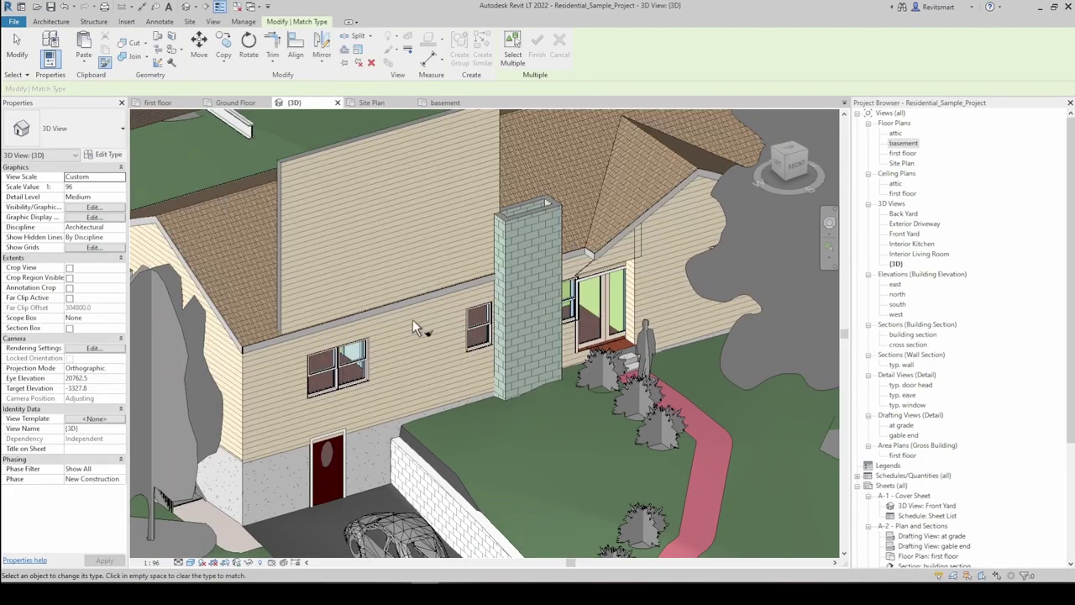
Try to apply the matched door type to the double window above the garage, and leave Match Type
scroll(360, 321, "down", 1)
middle_click_drag(377, 301, 403, 324)
left_click(394, 374)
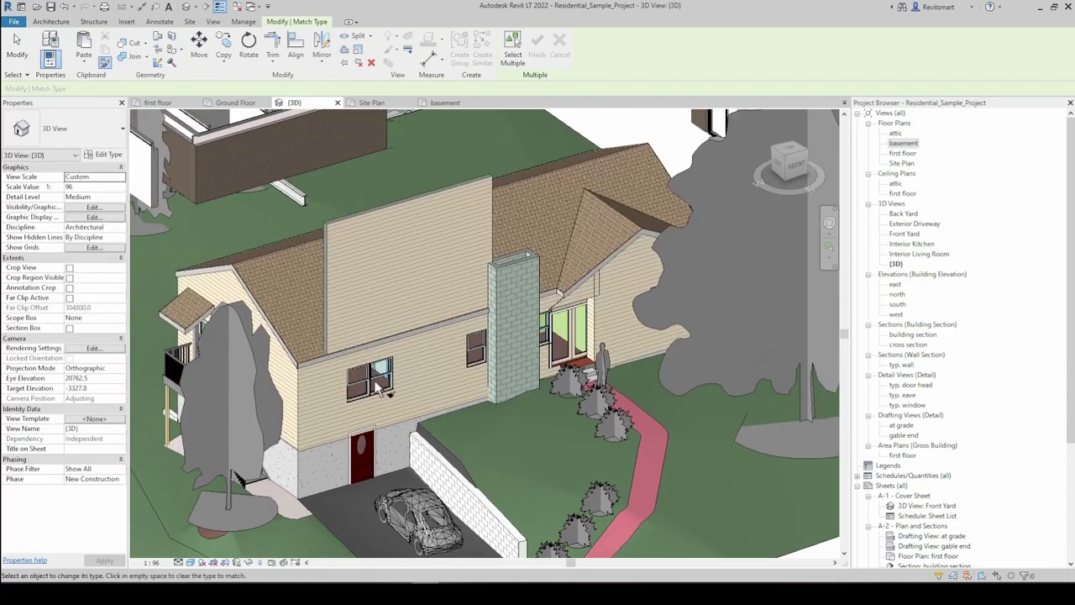
key("Escape")
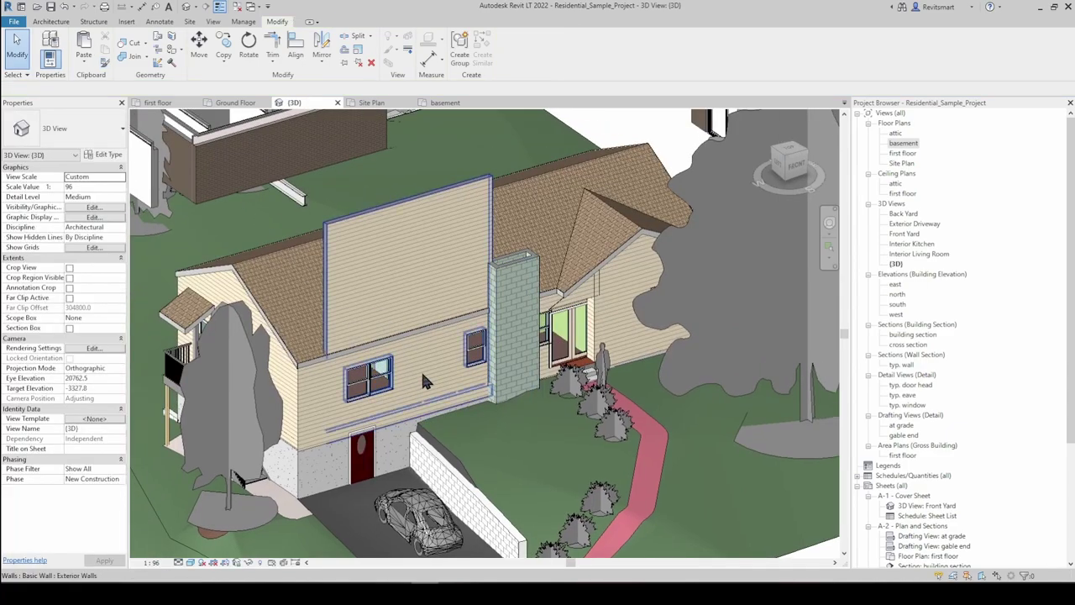
Change the rear patio door's type to Single-Panel 3 36" x 84" and clear the selection
middle_click_drag(516, 345, 512, 264, "shift")
scroll(365, 372, "up", 1)
left_click(367, 373)
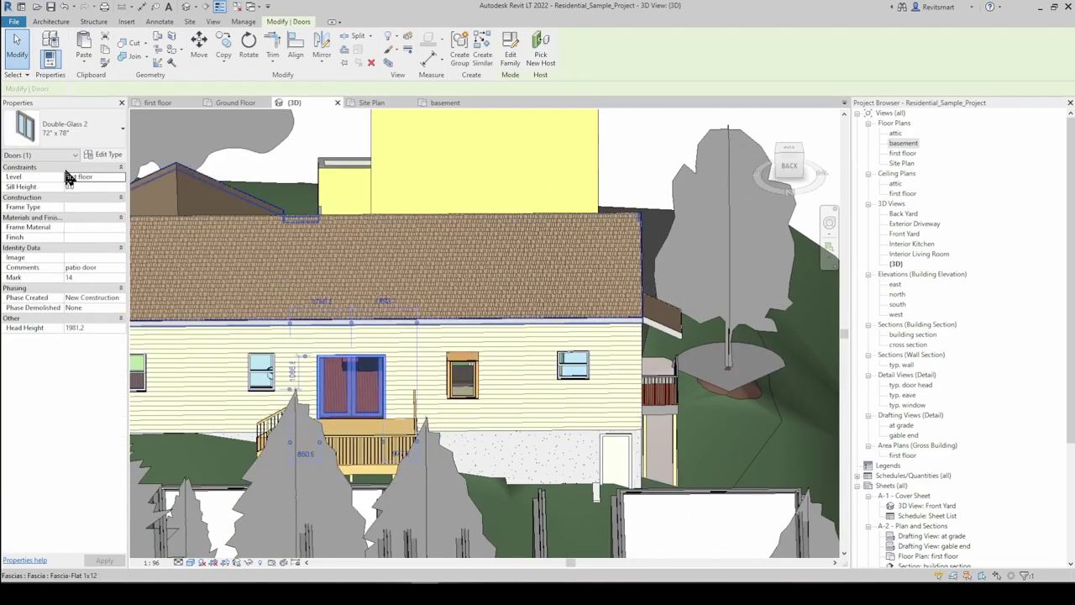
left_click(50, 126)
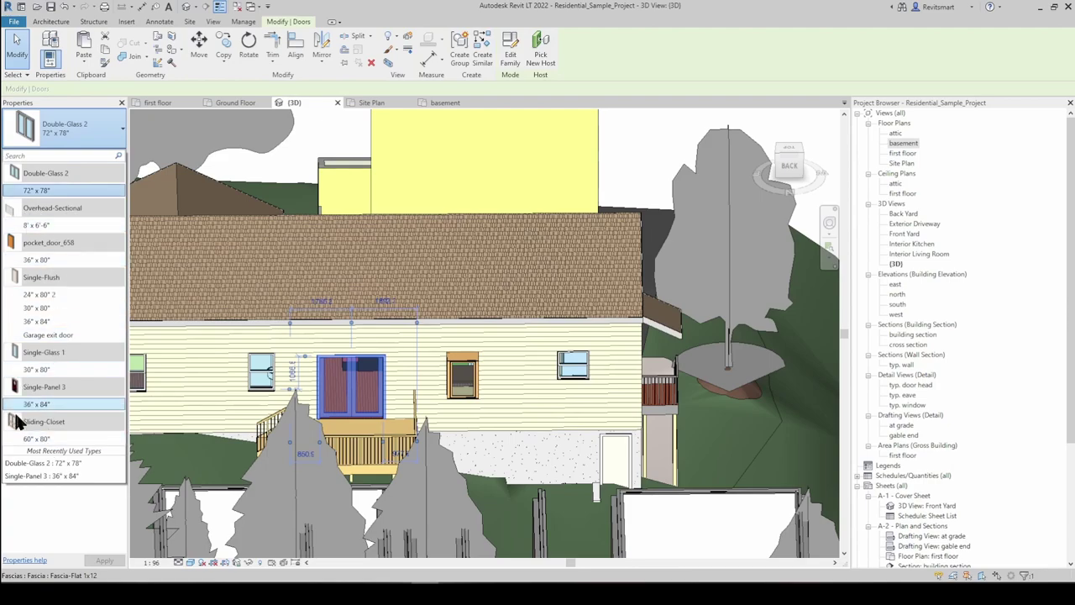
left_click(52, 404)
middle_click_drag(428, 350, 550, 312, "shift")
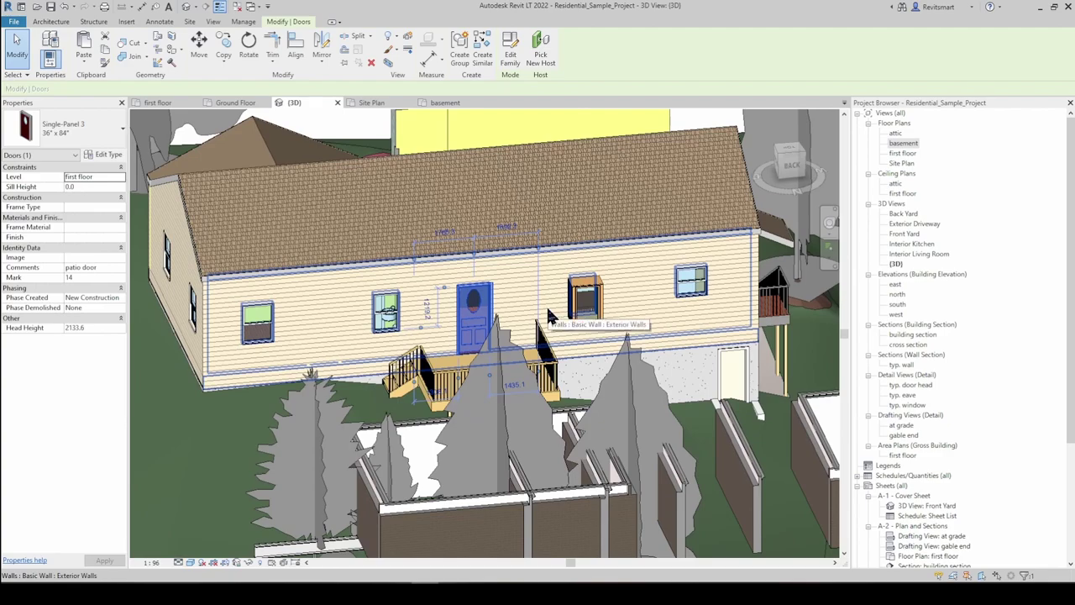
middle_click_drag(486, 317, 540, 329)
scroll(506, 329, "down", 2)
key("Escape")
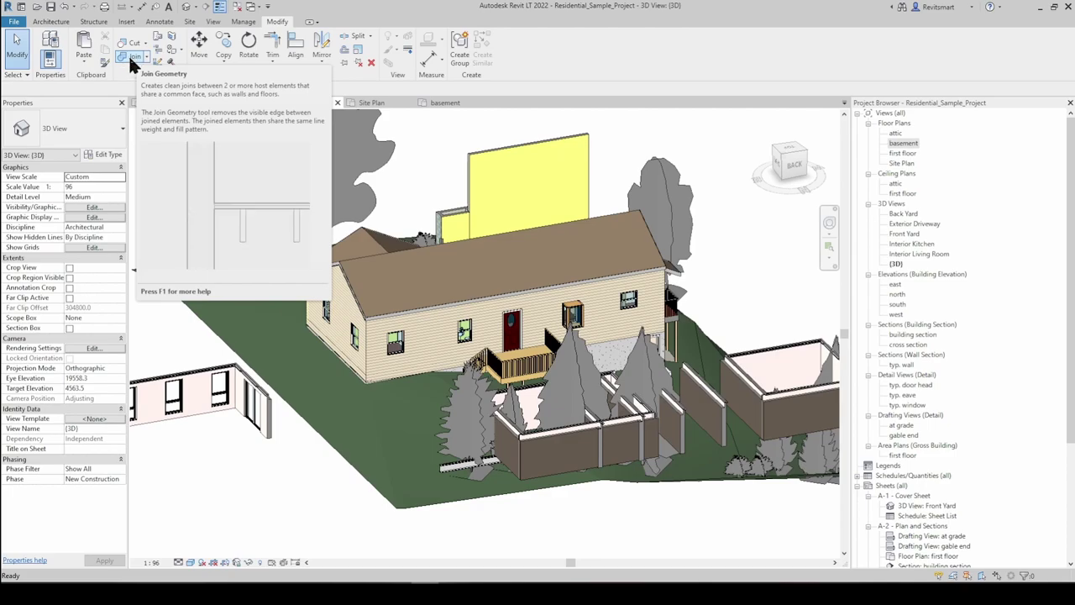
Examine where the 12 x 12 concrete square column meets the Deck floor's corner, selecting and deselecting the column
middle_click_drag(377, 259, 511, 318, "shift")
scroll(429, 358, "up", 3)
middle_click_drag(467, 350, 694, 249)
scroll(479, 336, "down", 1)
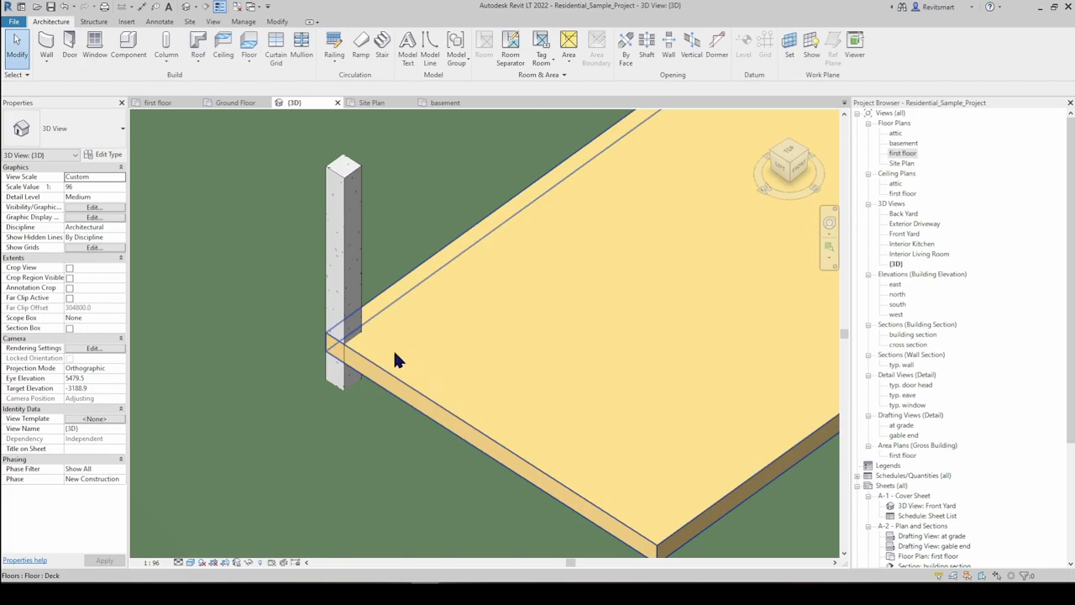
middle_click_drag(376, 316, 409, 306)
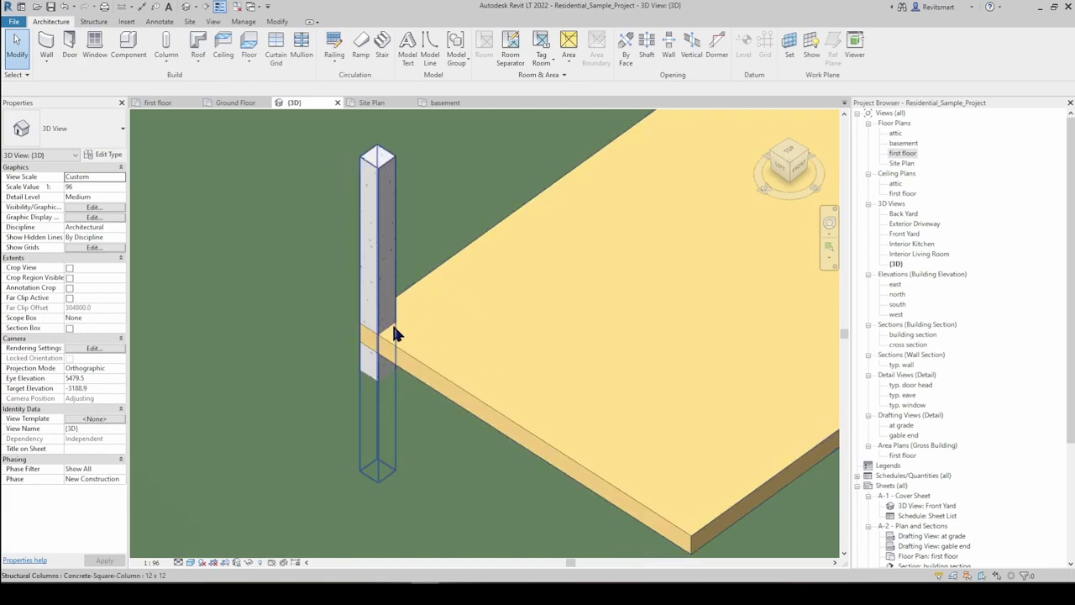
left_click(382, 202)
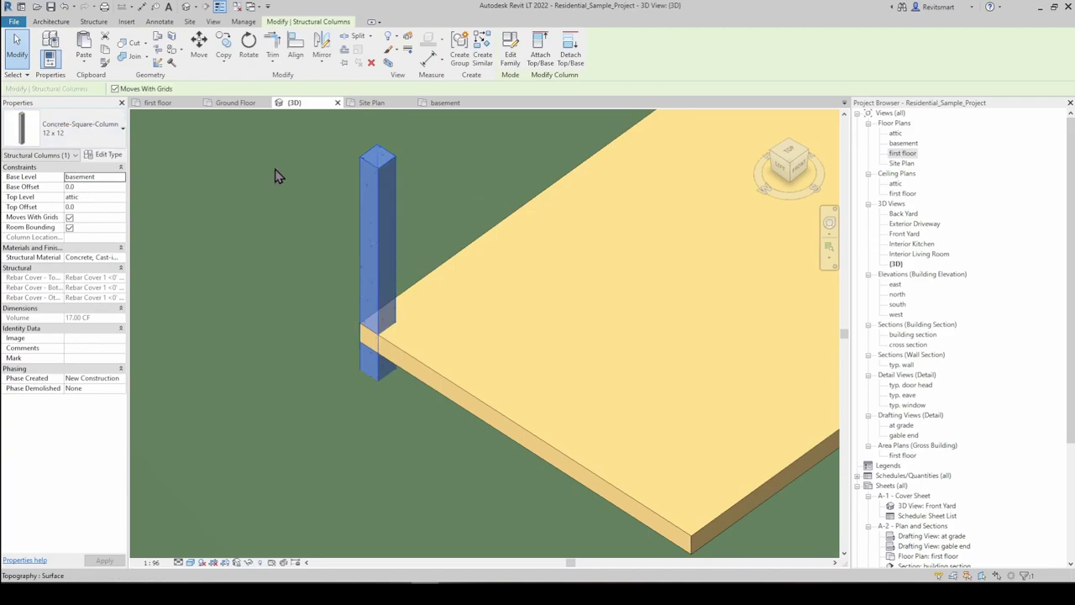
middle_click_drag(361, 223, 280, 247)
scroll(293, 251, "down", 2)
scroll(293, 256, "up", 3)
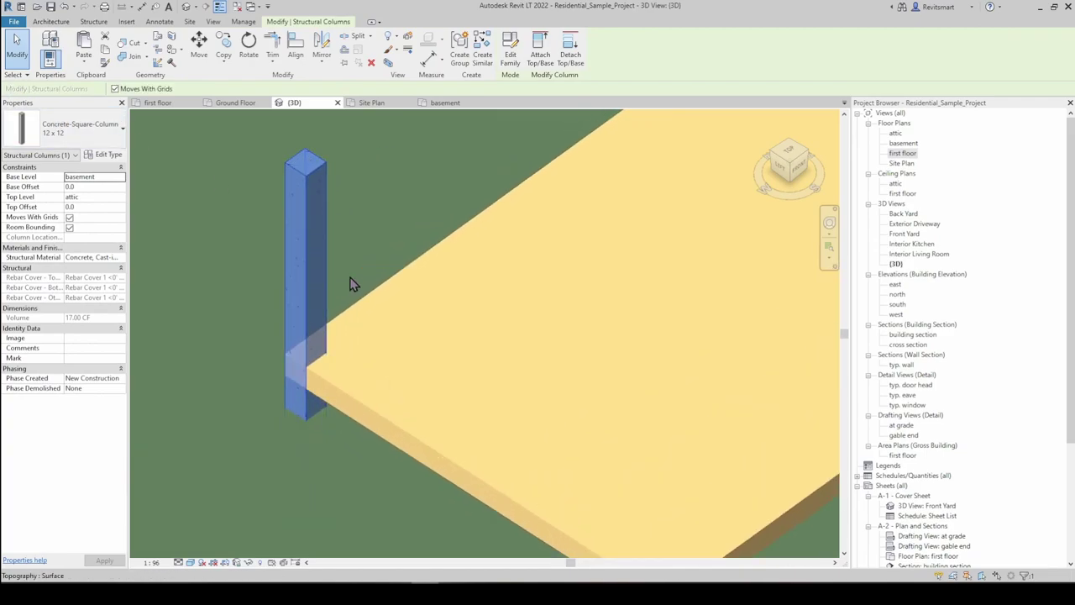
left_click(376, 291)
middle_click_drag(395, 294, 415, 377)
key("Escape")
Inspect the Deck floor's boundary sketch at the column corner from above, and exit the boundary edit without changes
left_click(477, 257)
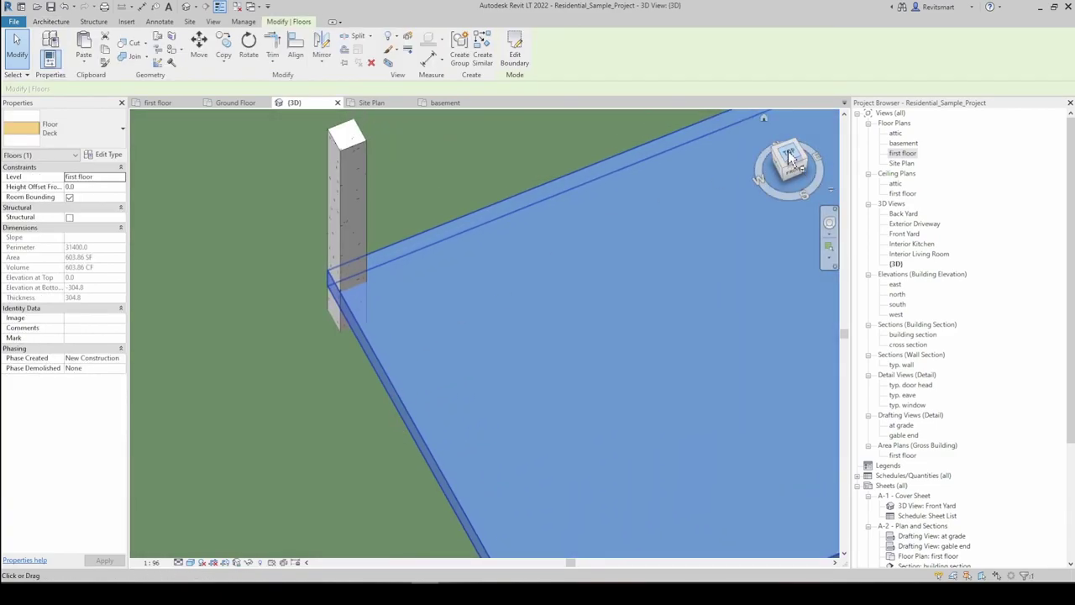
left_click(514, 51)
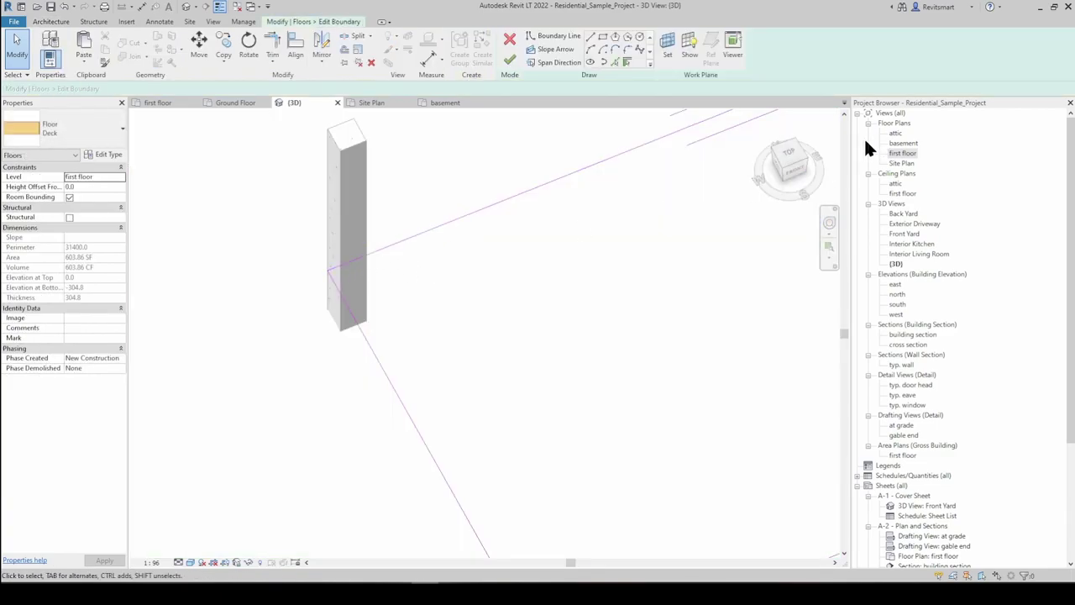
left_click(790, 157)
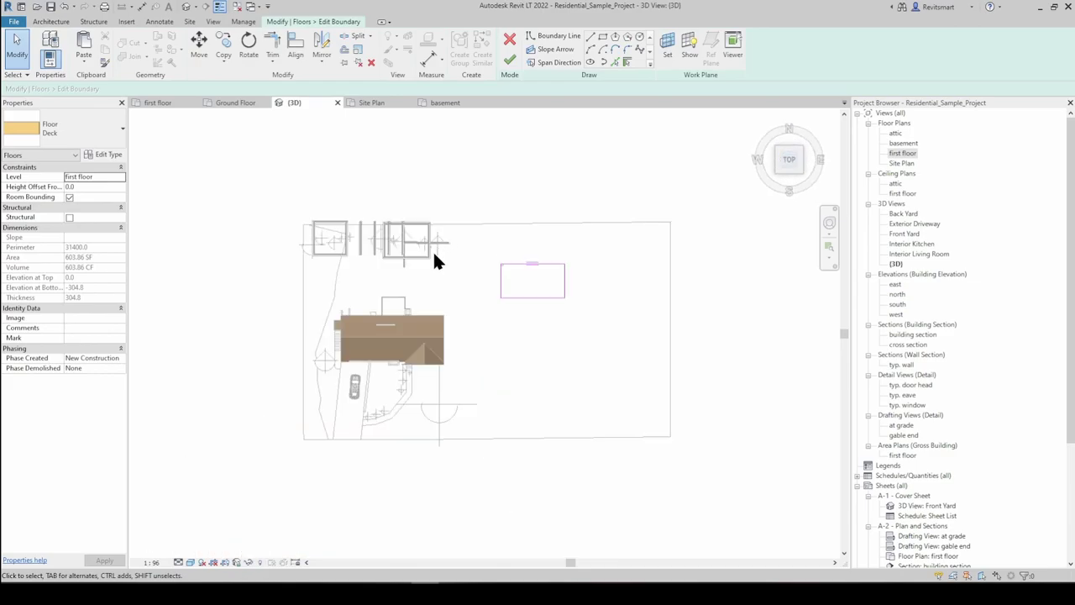
scroll(457, 257, "up", 5)
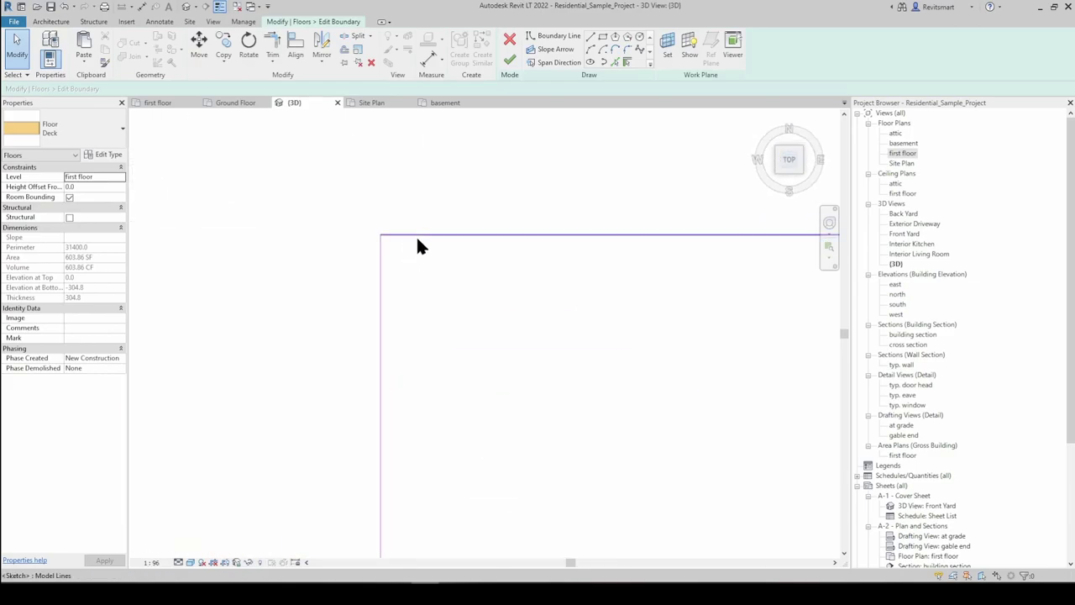
scroll(426, 278, "down", 3)
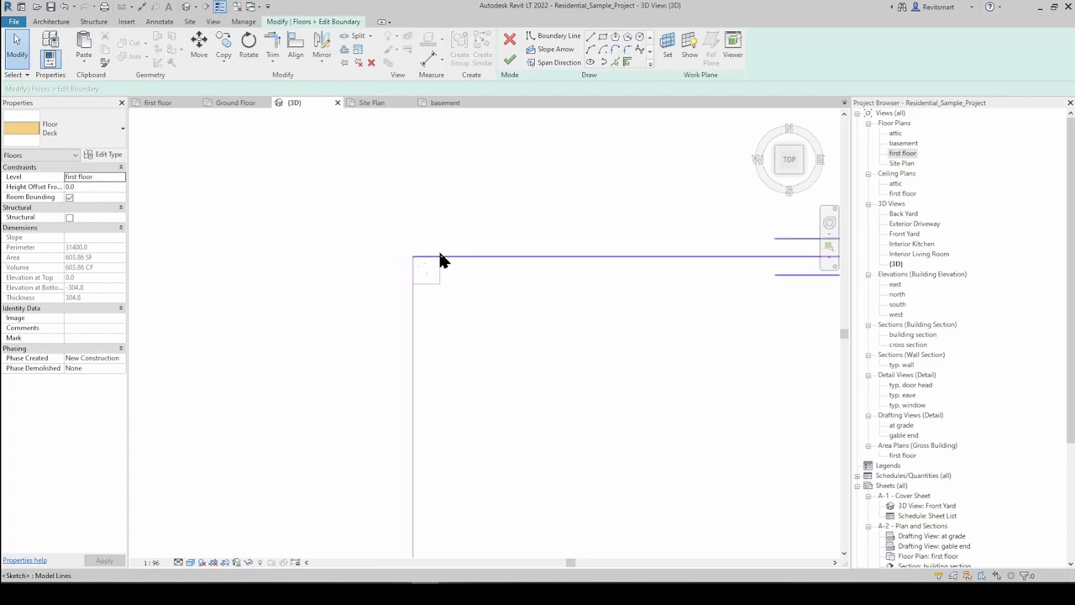
left_click(506, 67)
middle_click_drag(415, 360, 524, 312, "shift")
key("Escape")
Join the concrete column with the Deck floor at the floor's corner using Join Geometry
scroll(524, 312, "up", 3)
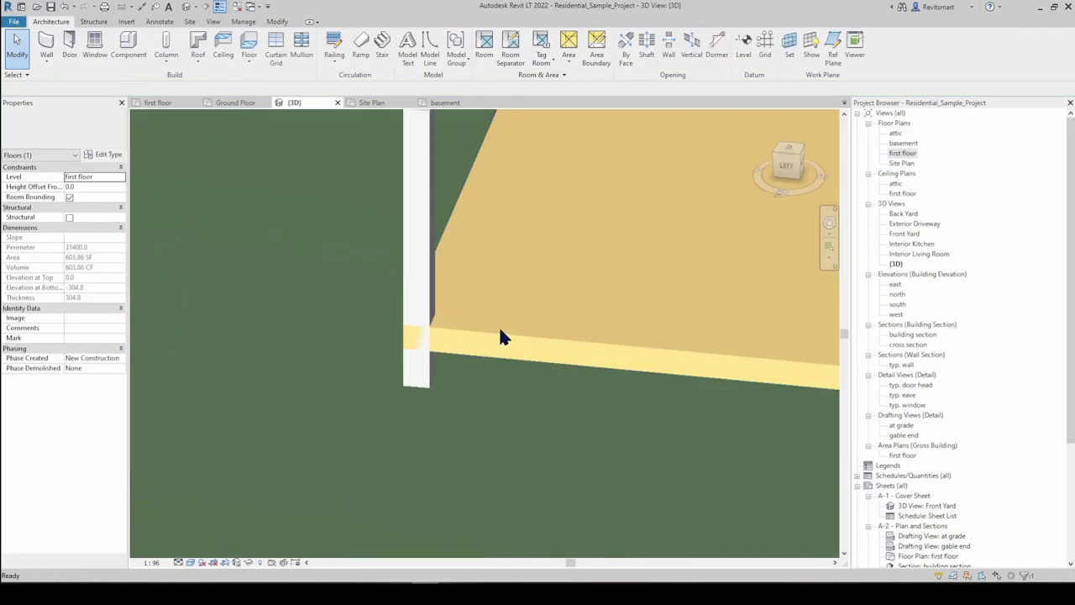
left_click(283, 23)
left_click(127, 59)
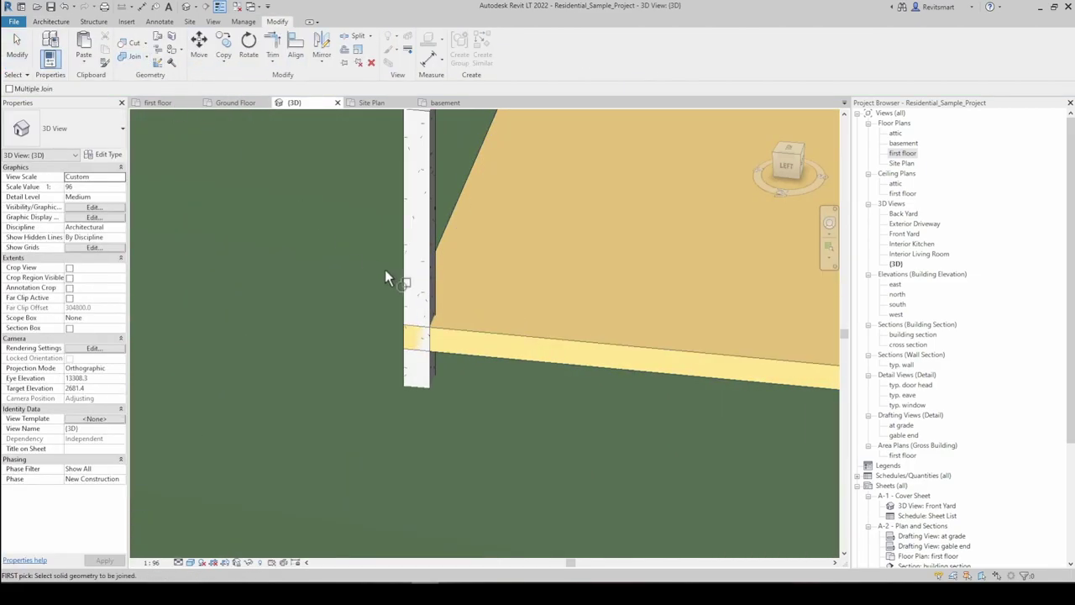
left_click(426, 272)
left_click(447, 326)
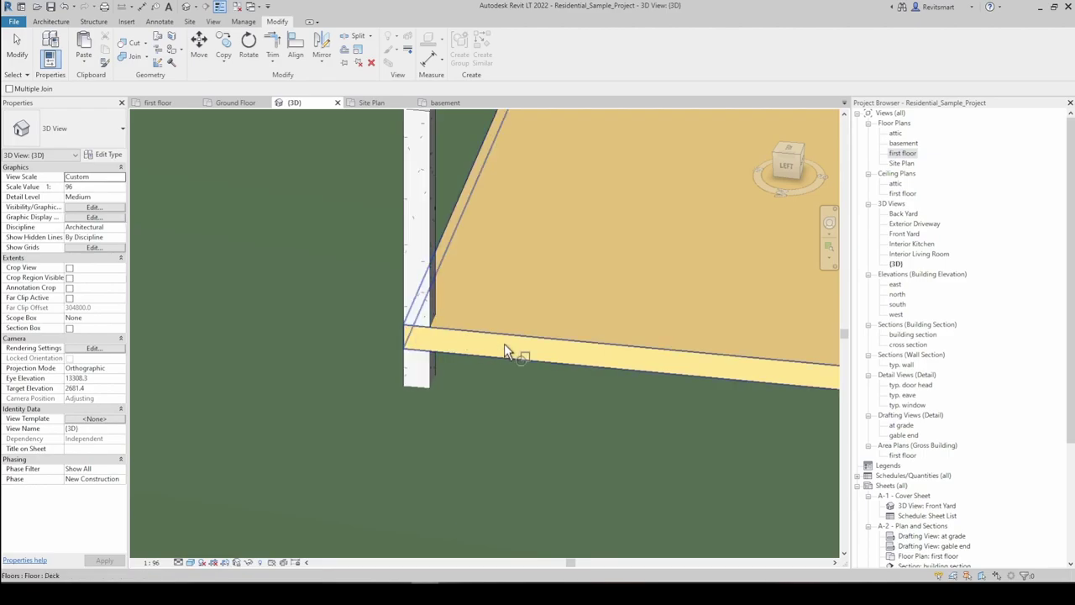
key("Escape")
scroll(437, 327, "up", 2)
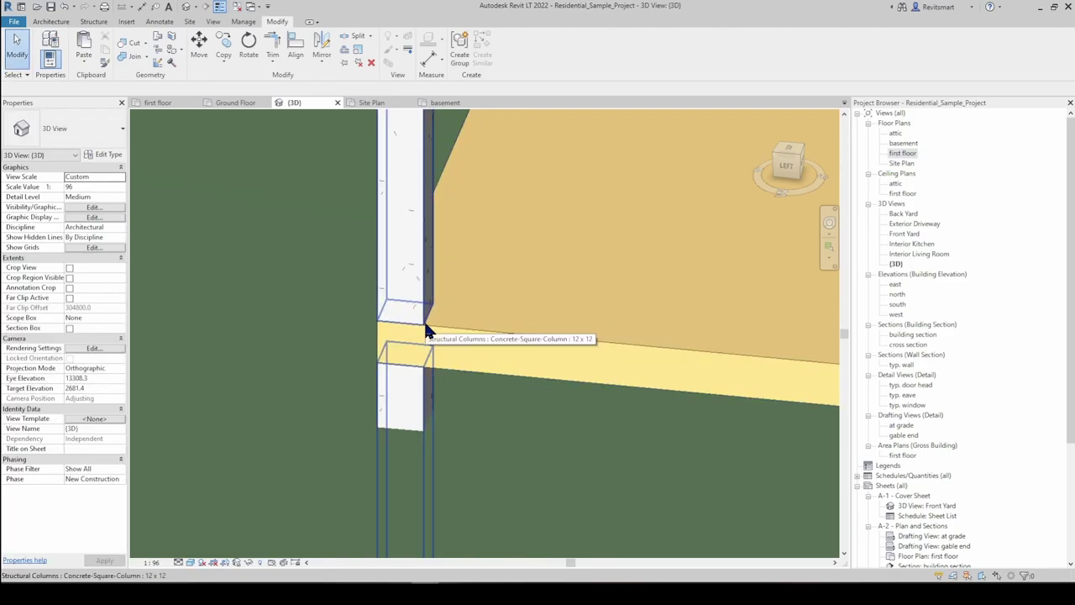
Switch the join order between the concrete column and the Deck floor so the column cuts through the floor's corner
scroll(458, 354, "down", 1)
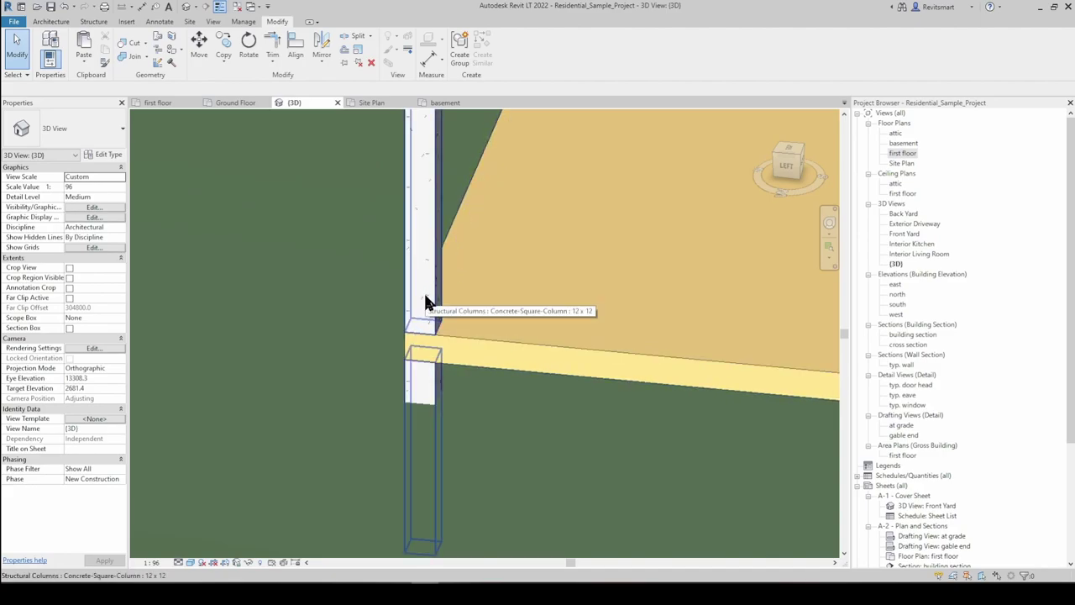
scroll(432, 300, "down", 3)
middle_click_drag(431, 300, 410, 249, "shift")
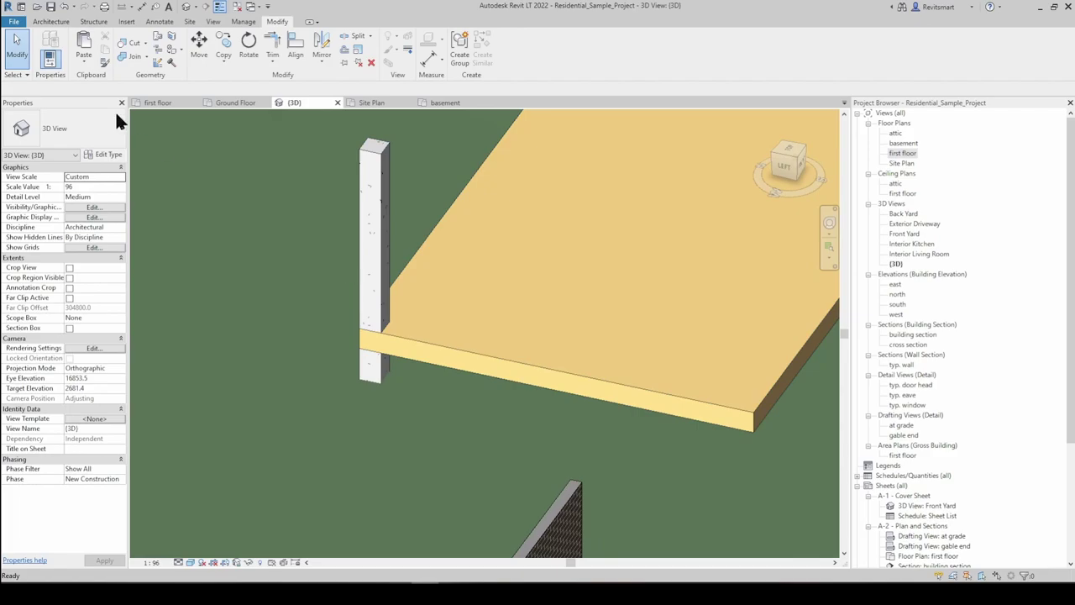
left_click(148, 61)
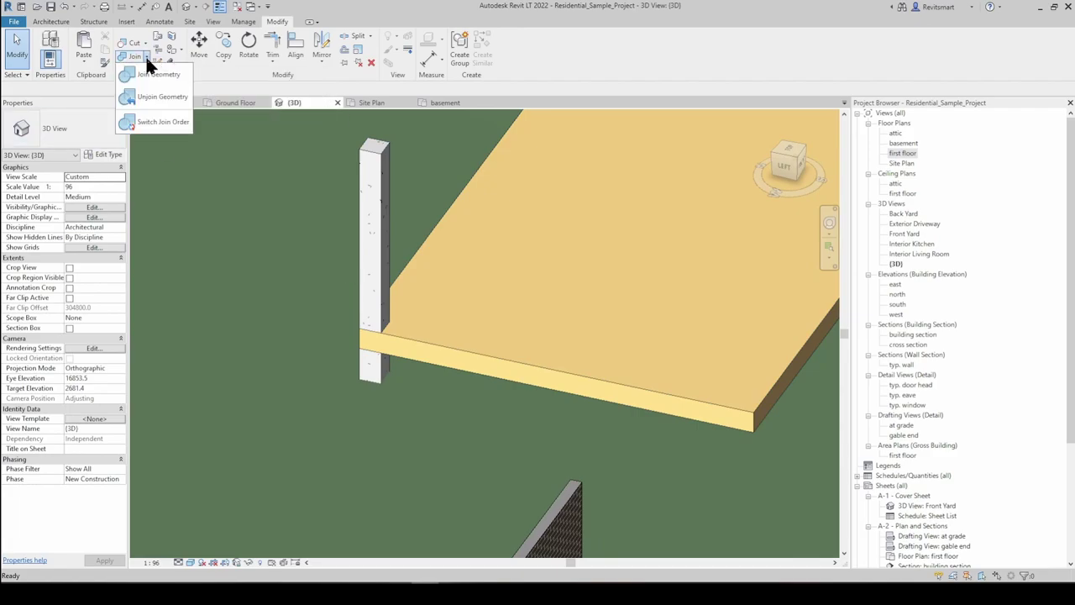
left_click(149, 122)
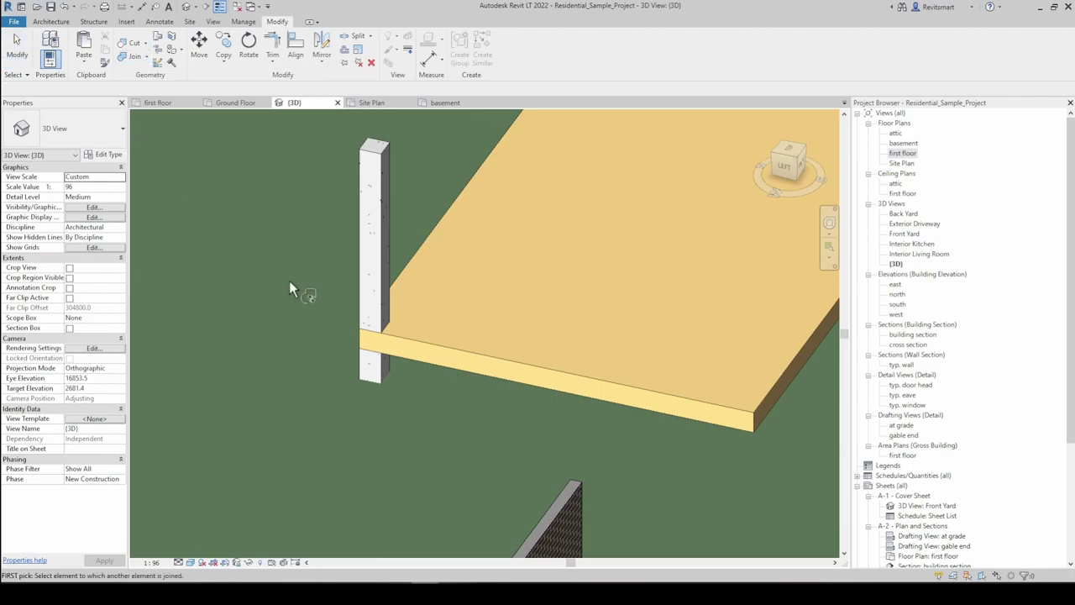
left_click(377, 295)
left_click(389, 339)
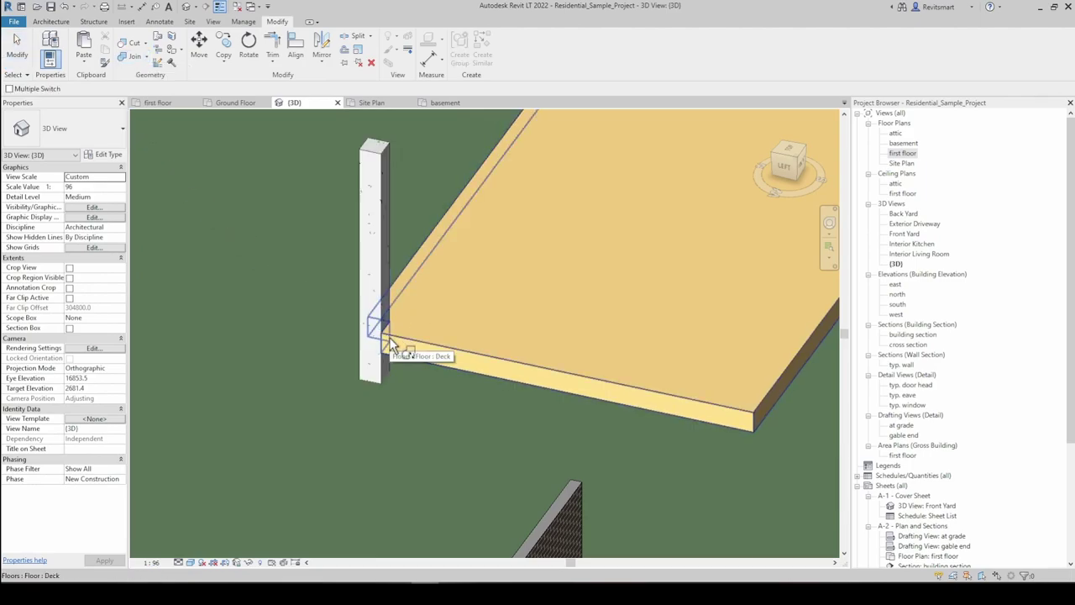
scroll(383, 336, "up", 2)
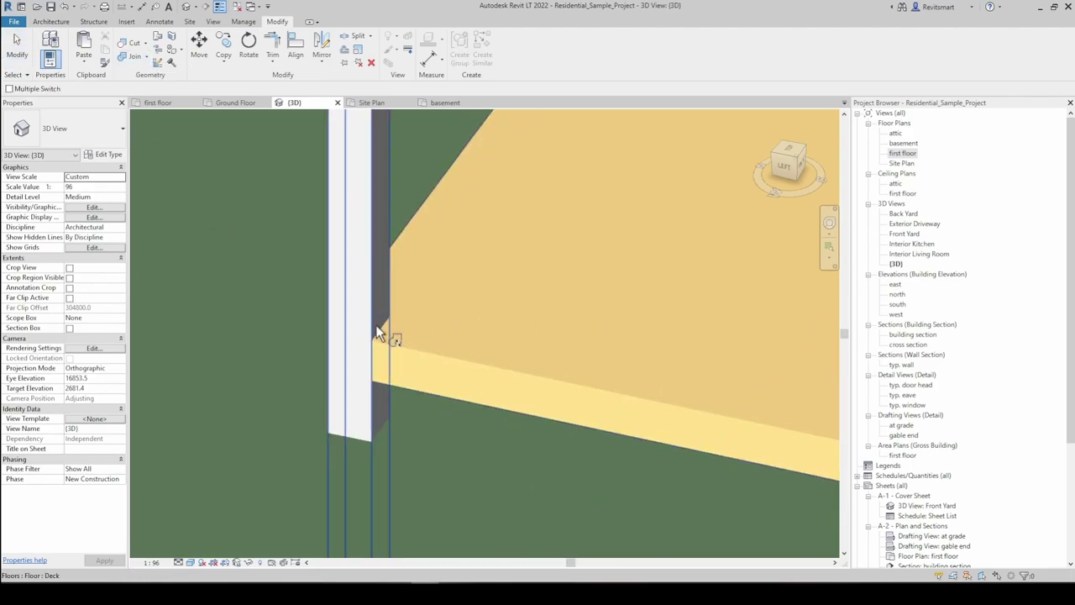
scroll(378, 326, "down", 2)
key("Escape")
Inspect the Deck floor's boundary sketch and its corner at the concrete column, leaving the boundary unchanged and clearing the selection
left_click(373, 299)
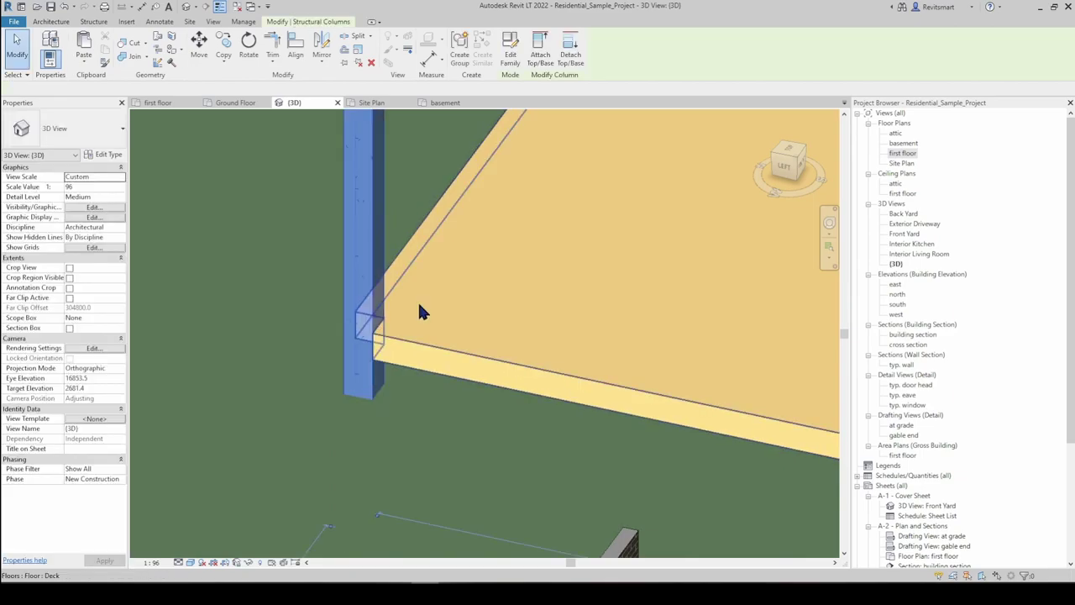
middle_click_drag(420, 310, 328, 353, "shift")
left_click(373, 360)
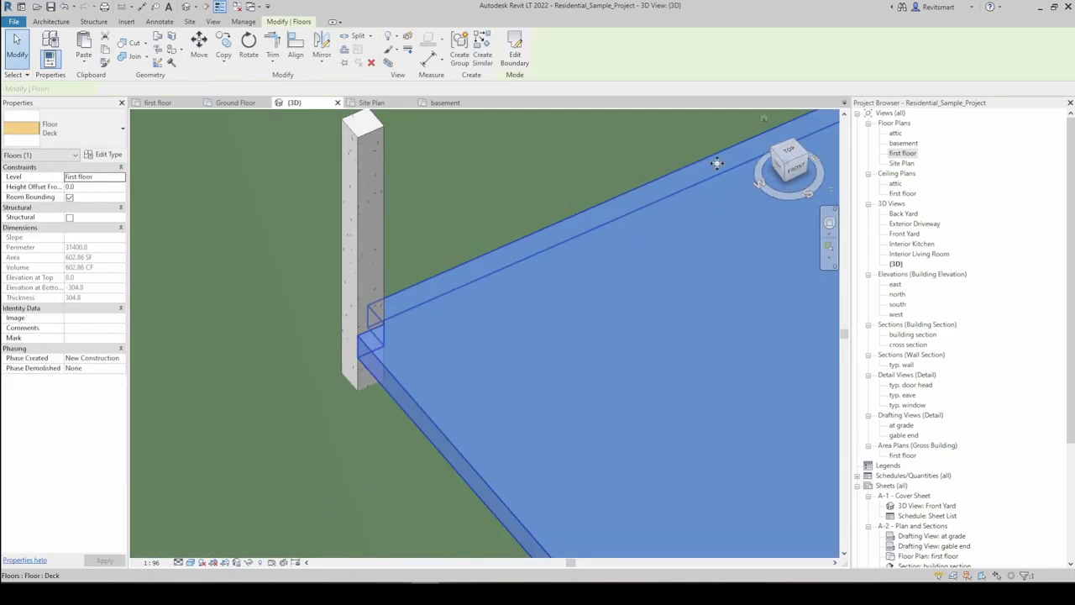
left_click(516, 53)
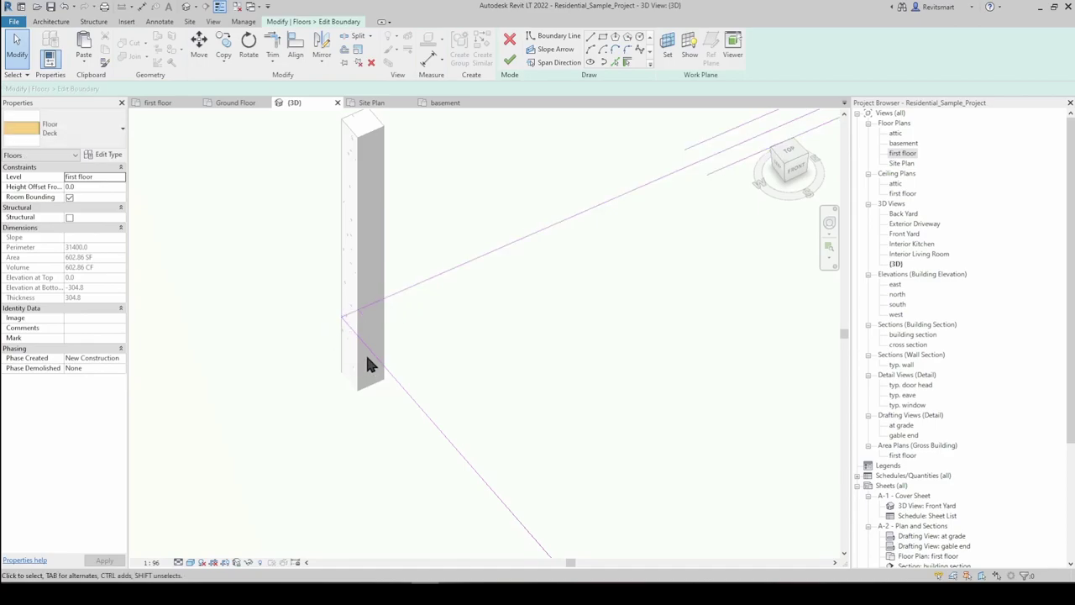
left_click(510, 61)
mouse_move(454, 201)
middle_mouse_down("shift")
mouse_move(545, 277)
mouse_move(502, 374)
mouse_move(405, 341)
mouse_move(377, 233)
mouse_move(340, 326)
mouse_move(336, 379)
mouse_move(291, 370)
mouse_move(273, 234)
middle_mouse_up("shift")
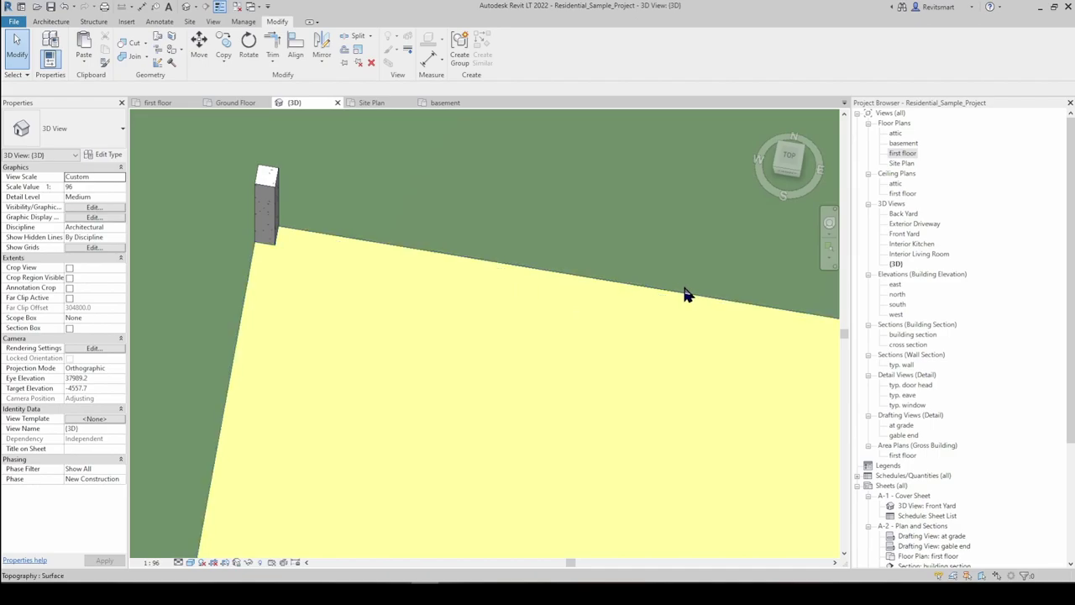
middle_click_drag(297, 233, 288, 356, "shift")
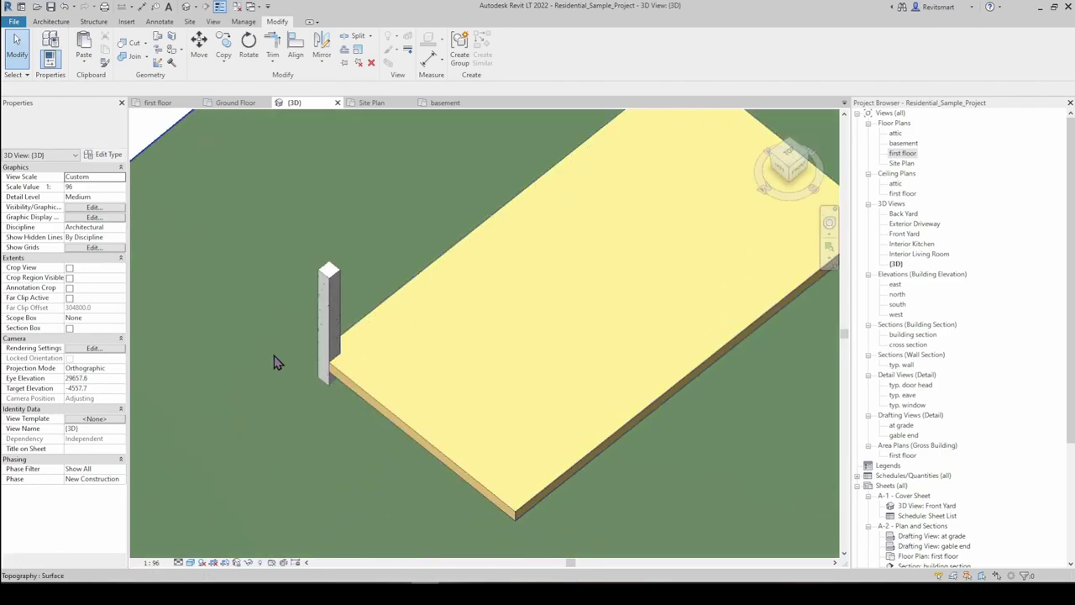
scroll(328, 335, "up", 4)
middle_click_drag(399, 373, 417, 316, "shift")
left_click(420, 355)
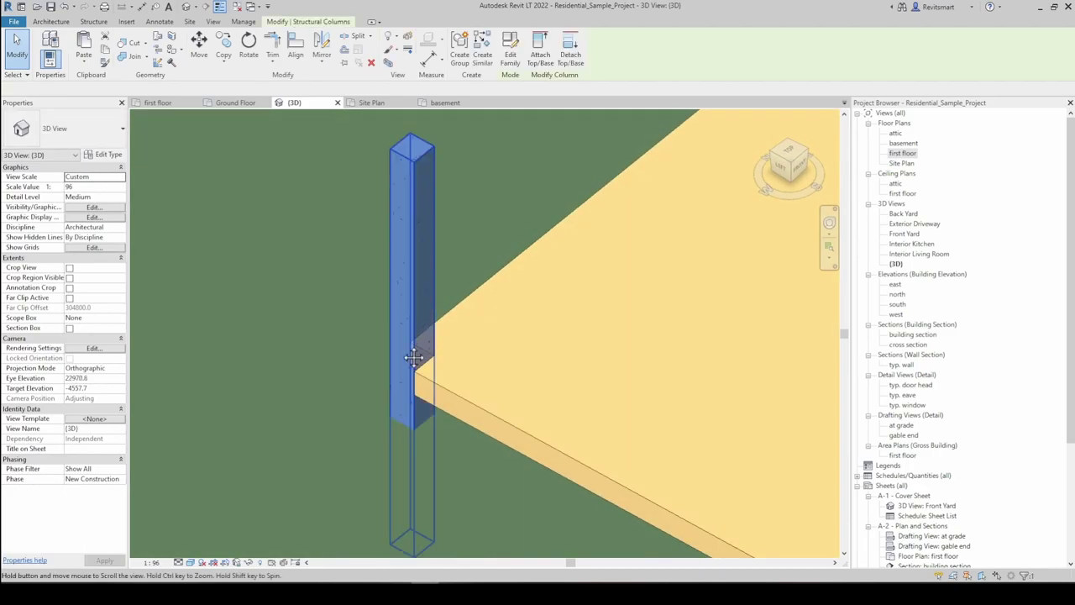
middle_click_drag(420, 356, 393, 370)
key("Escape")
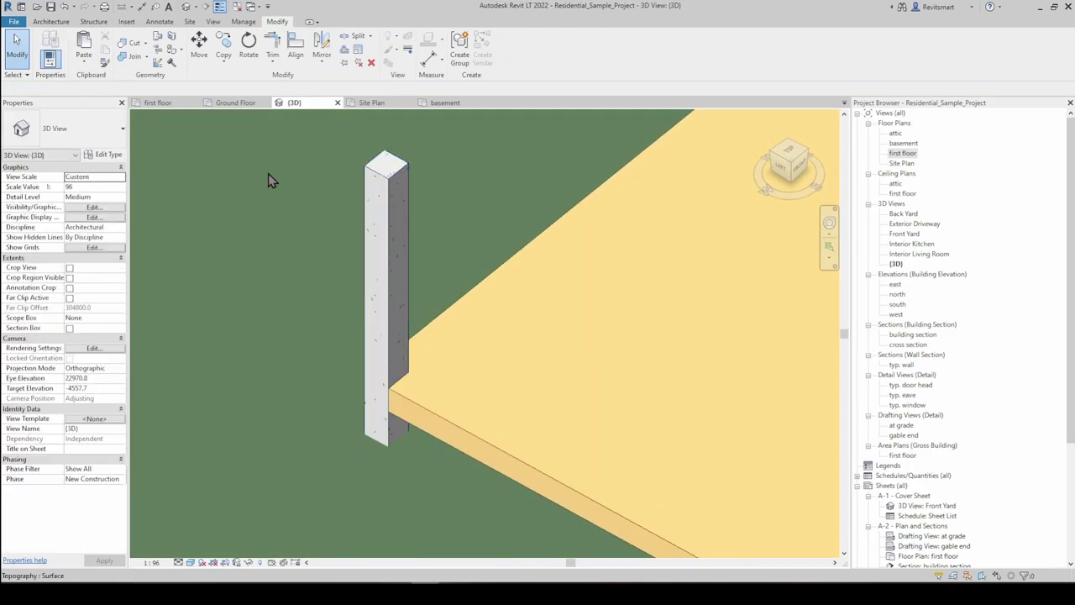
left_click(147, 56)
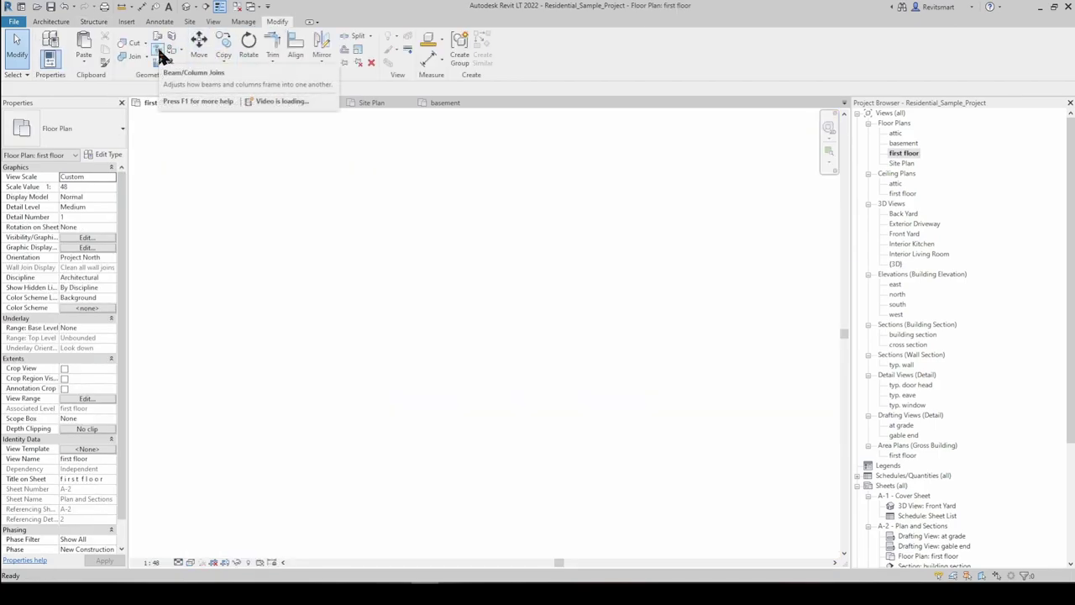
In the first floor plan, place a horizontal Double C-Channel 2C15X50 beam about 5500 mm long and a vertical beam up from its left end
left_click(93, 21)
left_click(45, 47)
left_click(287, 307)
left_click(576, 307)
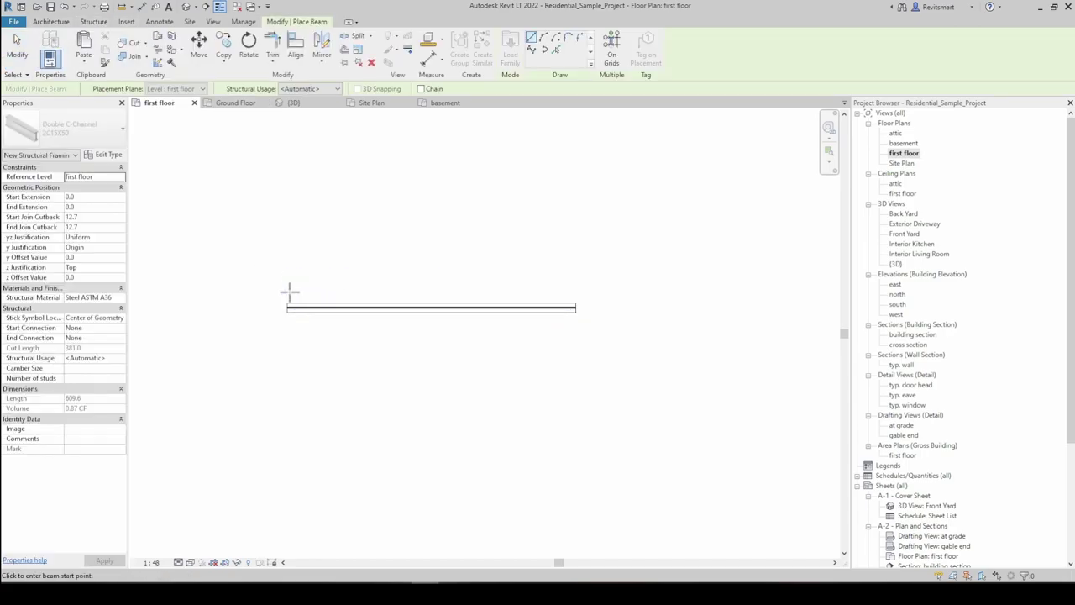
left_click(287, 307)
left_click(288, 173)
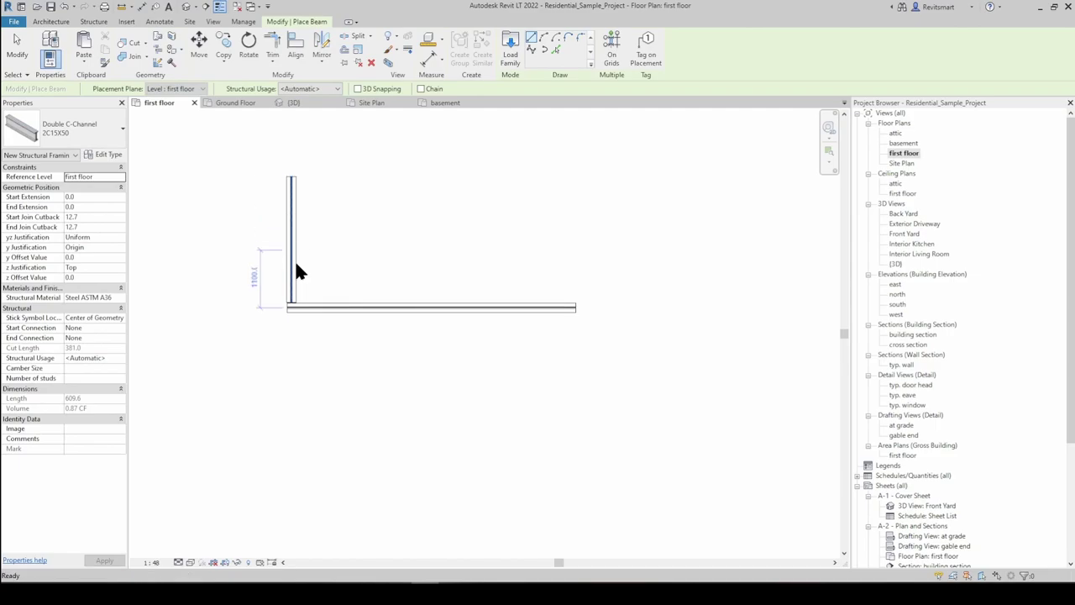
key("Escape")
key("Escape")
Shorten the horizontal beam by pulling its left end back, clear of the vertical beam
scroll(296, 307, "up", 3)
left_click(294, 309)
key("Escape")
left_click(285, 306)
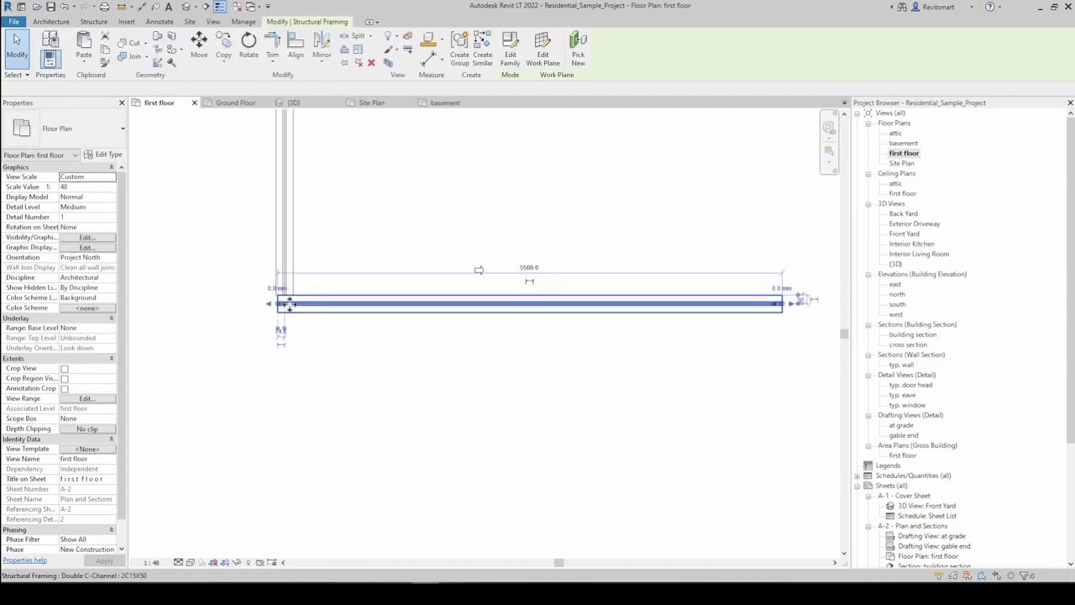
left_click_drag(279, 308, 316, 307)
Trim the vertical and horizontal beams to meet at a corner
left_click(294, 245)
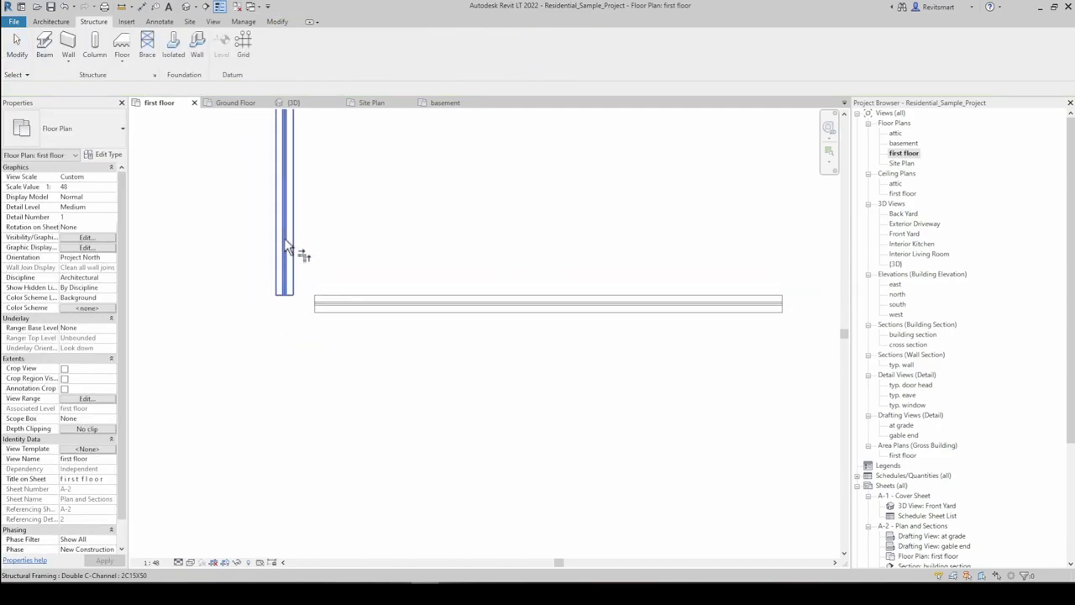
left_click(332, 303)
middle_click_drag(332, 303, 323, 324)
key("Escape")
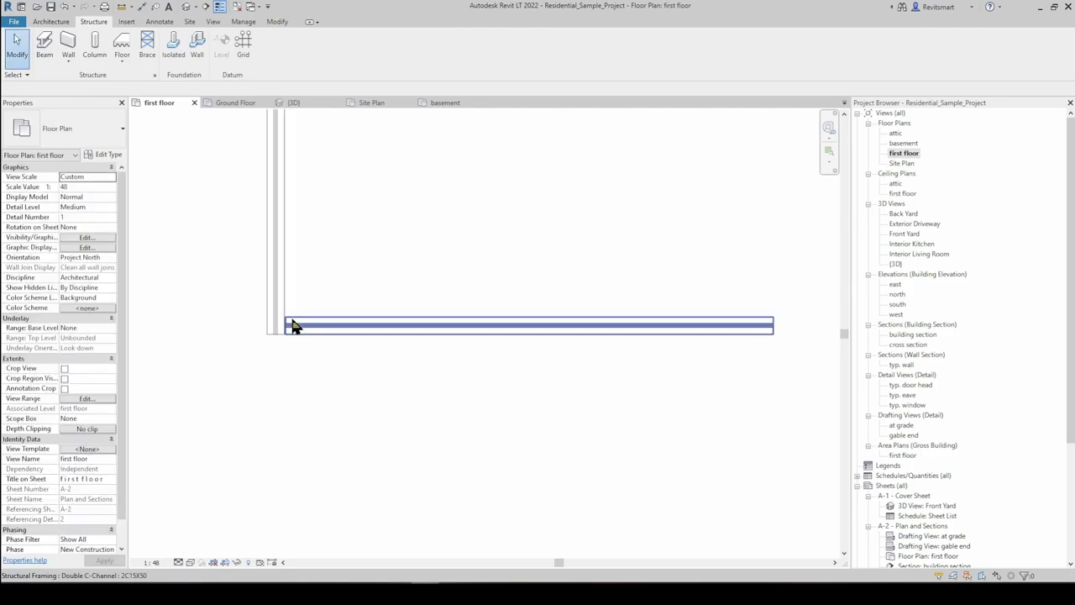
Change the horizontal beam's status at the corner with Beam/Column Joins to miter the two beams
middle_click_drag(315, 231, 365, 260)
scroll(403, 266, "up", 1)
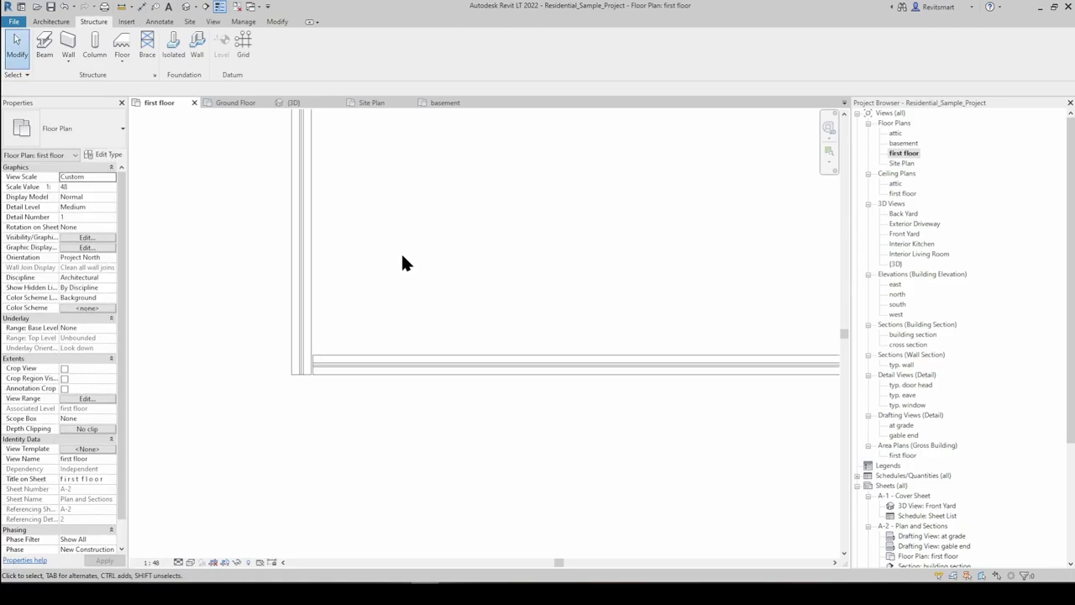
left_click(276, 22)
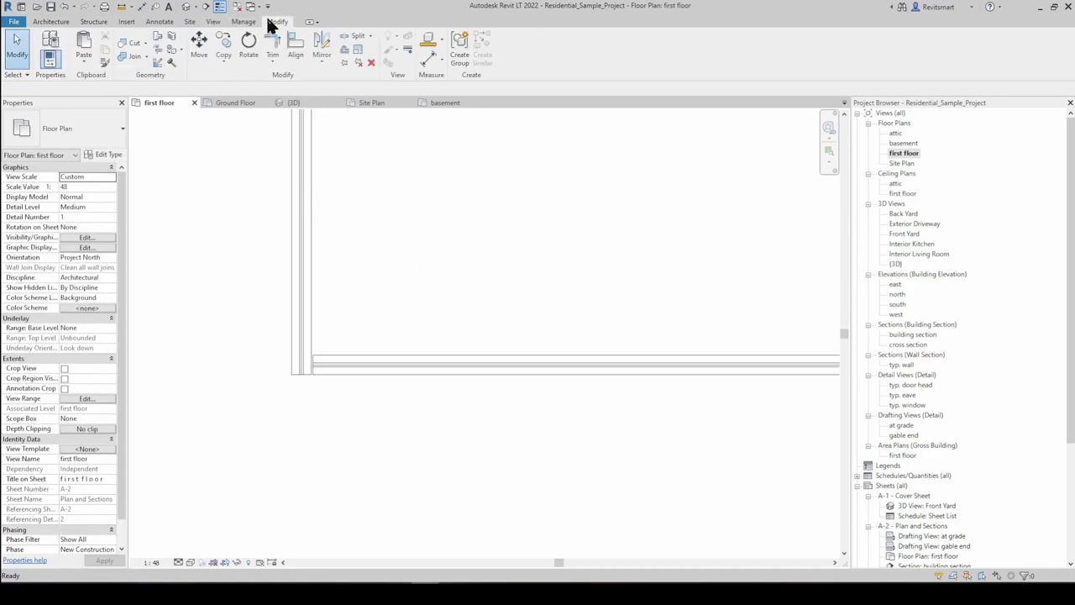
left_click(166, 49)
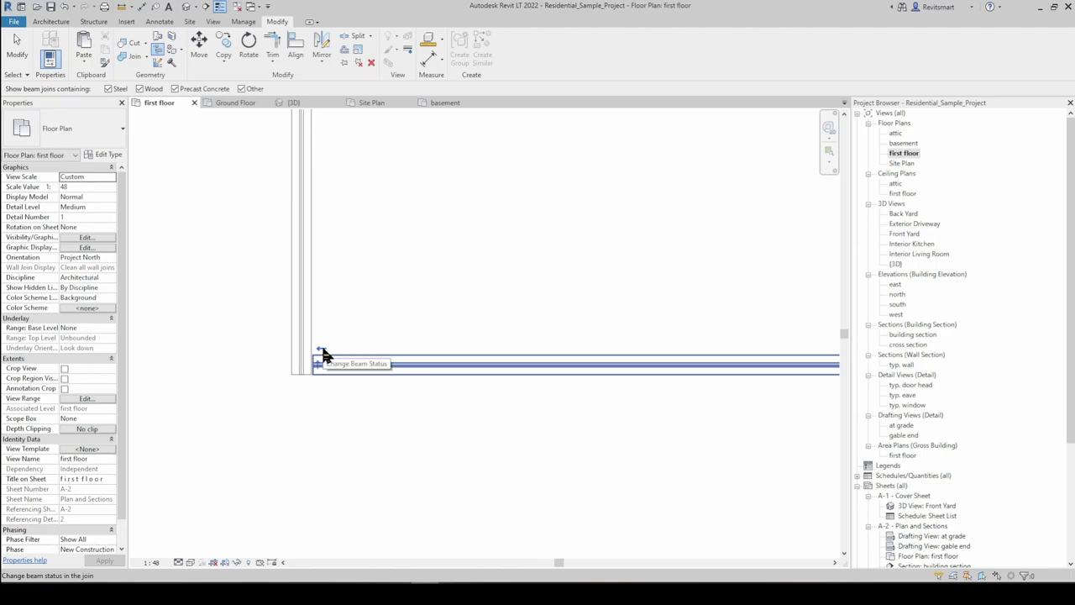
left_click(322, 353)
scroll(302, 365, "up", 1)
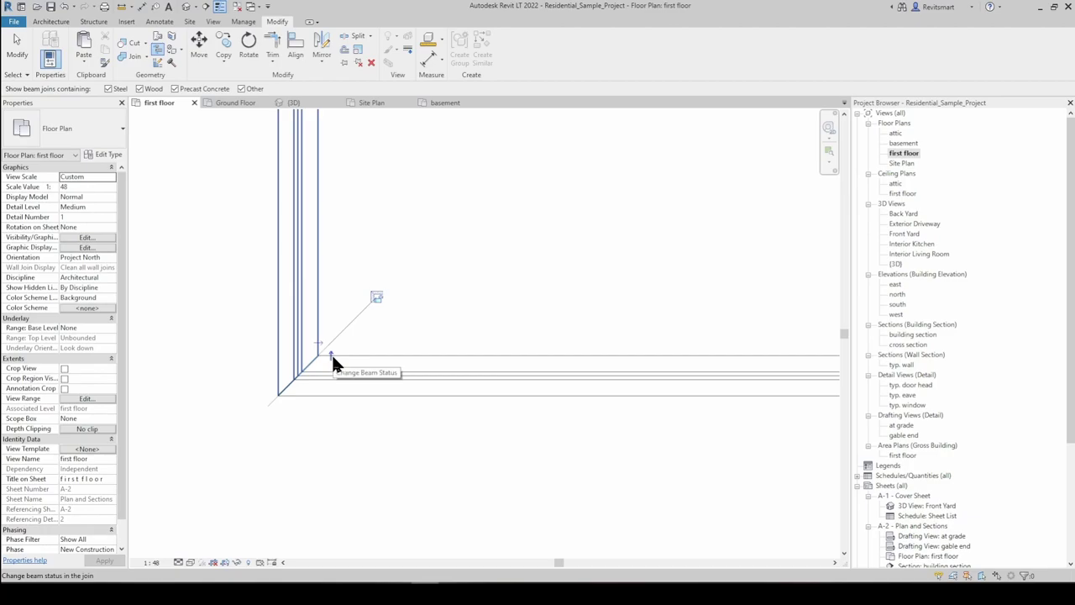
Toggle the beams' join status out of the miter at the corner, restore the mitered join and leave the tool
left_click(332, 353)
left_click(302, 349)
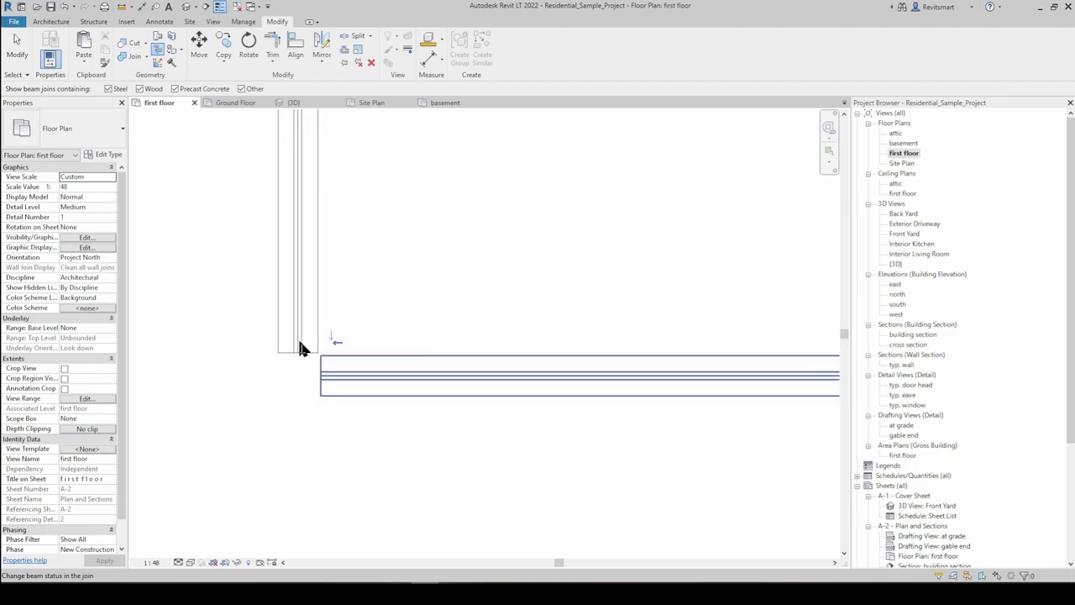
left_click(335, 341)
left_click(330, 333)
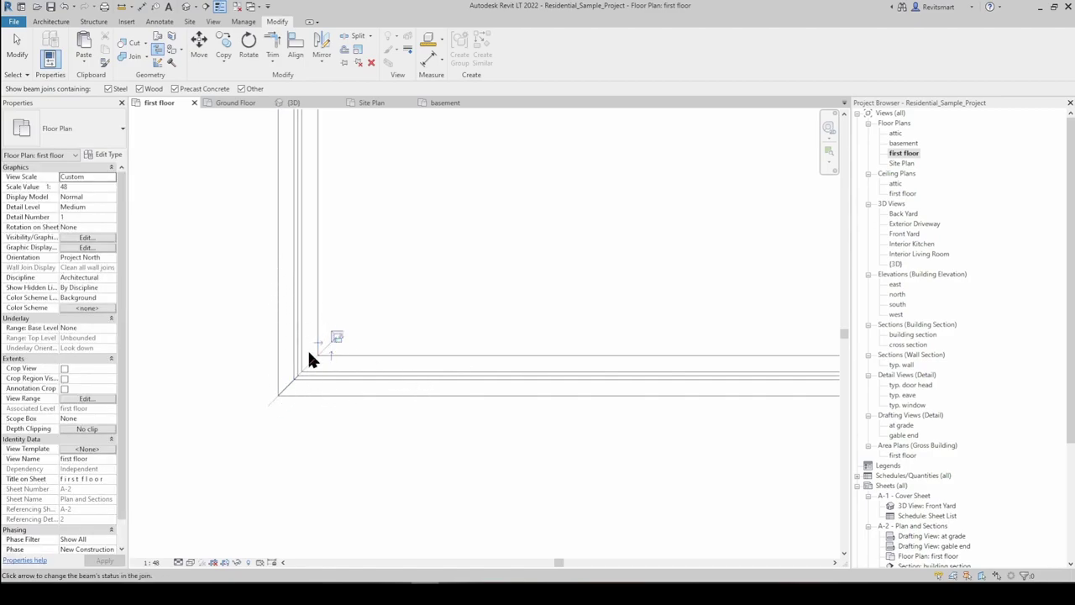
scroll(350, 375, "down", 1)
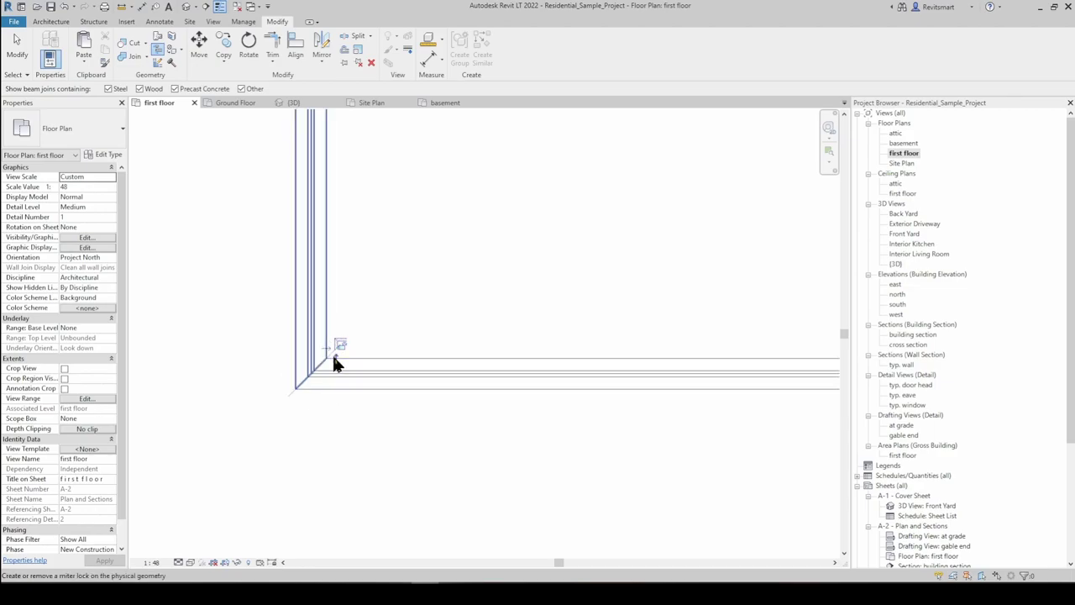
key("Escape")
middle_click_drag(444, 231, 446, 255)
Examine the lower-left corner of the square brick veneer enclosure, selecting and deselecting the bottom wall to see its extent
scroll(439, 242, "down", 2)
scroll(475, 296, "down", 2)
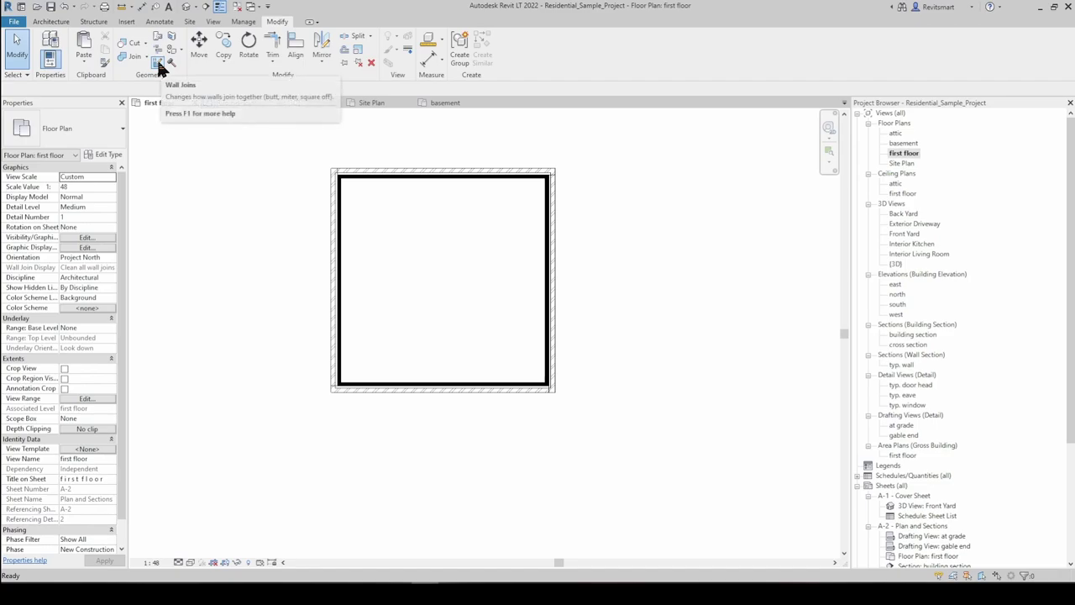
middle_click_drag(418, 352, 358, 272)
scroll(353, 168, "up", 2)
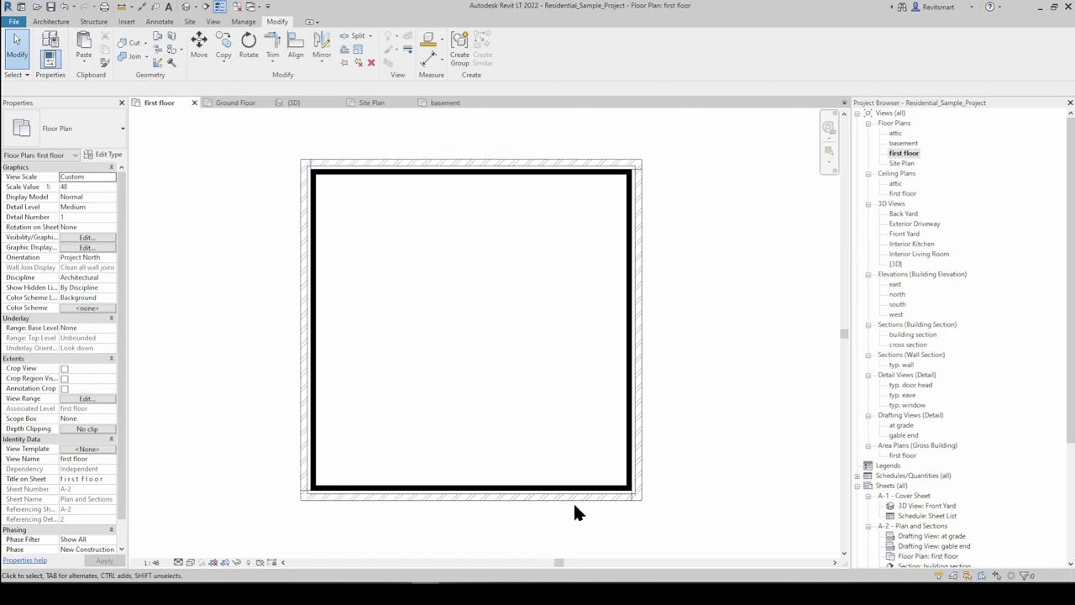
scroll(367, 442, "up", 5)
left_click(435, 430)
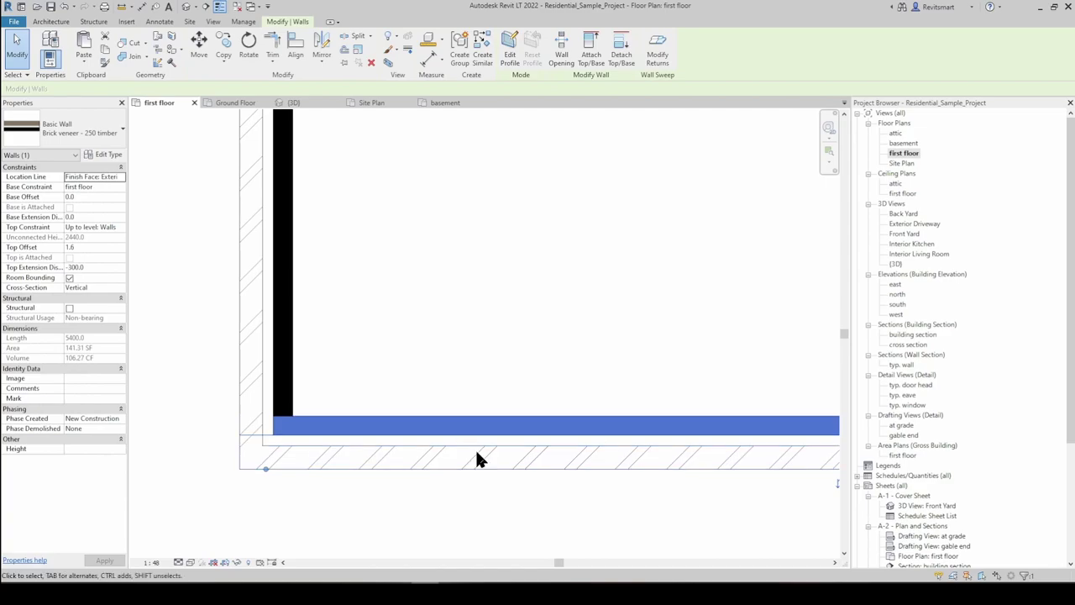
scroll(448, 456, "down", 1)
scroll(450, 450, "down", 1)
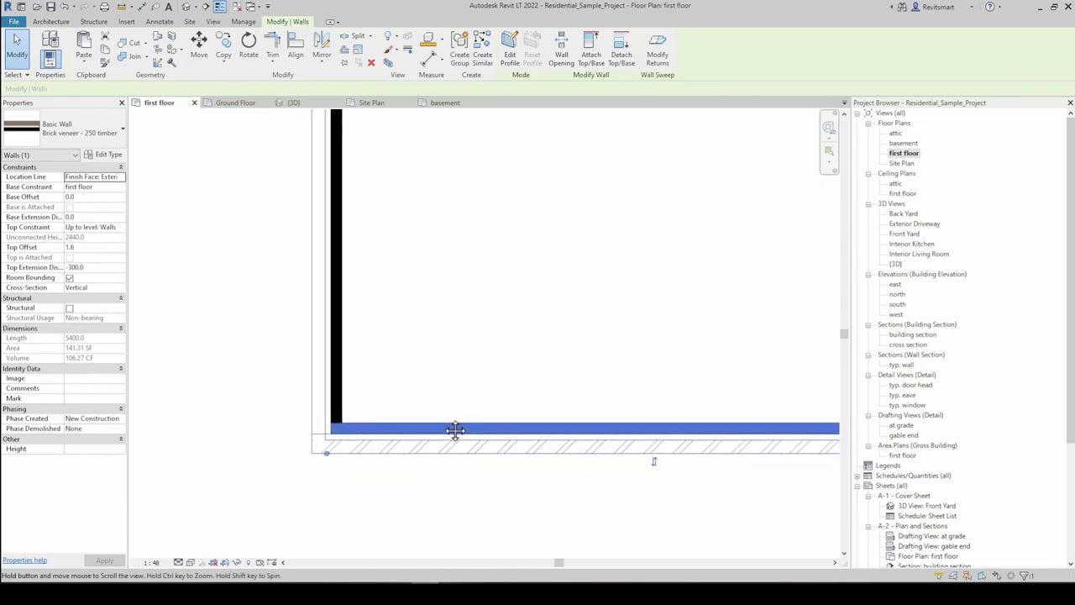
left_click(444, 334)
middle_click_drag(444, 334, 425, 321)
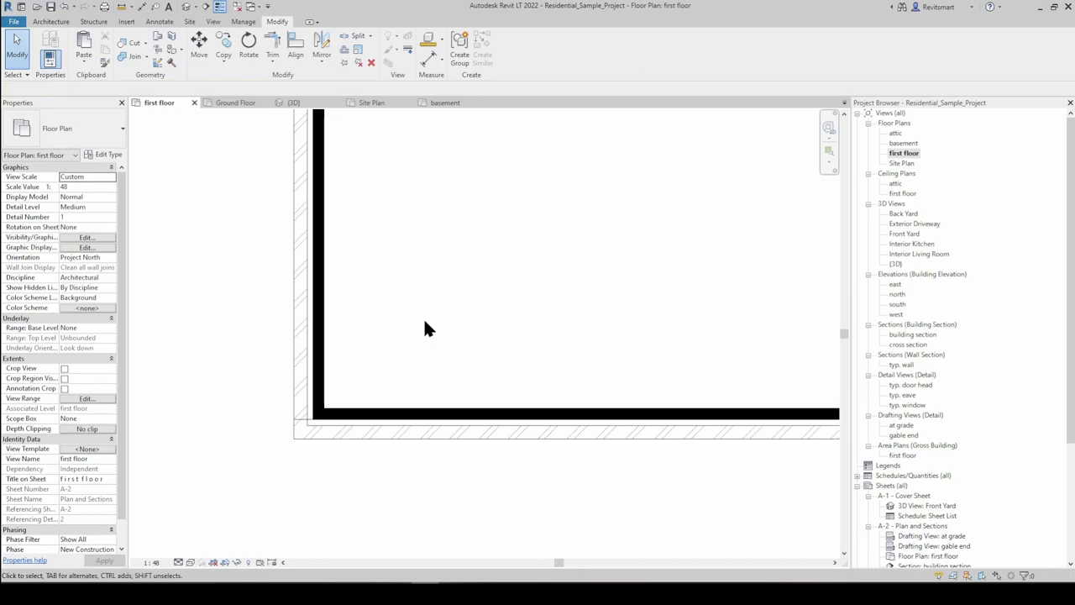
Compare how the left and bottom brick veneer walls meet at the corner by selecting each, and clear the selection
left_click(312, 384)
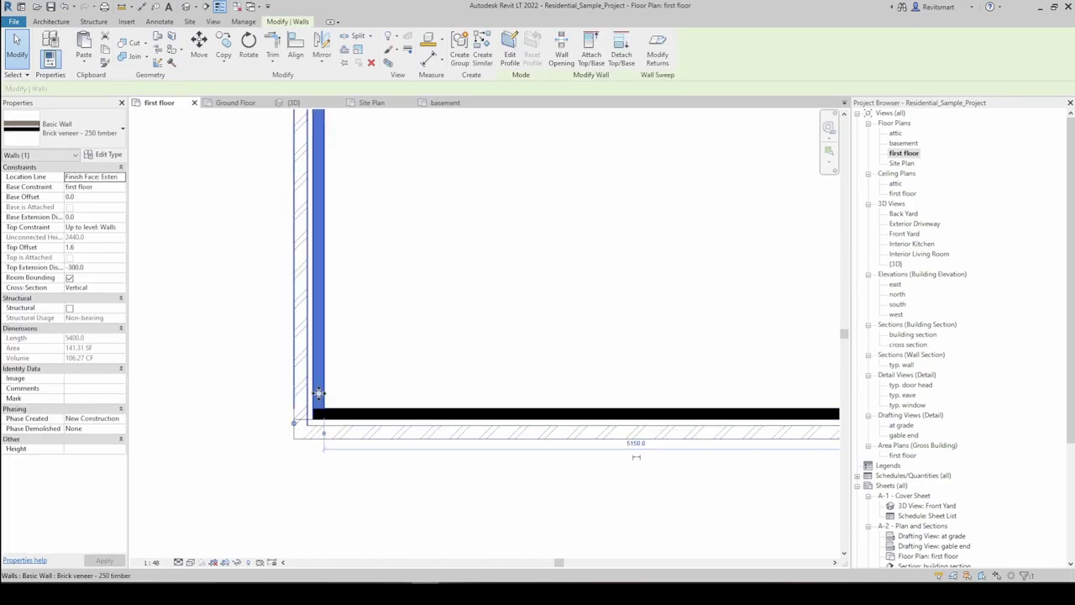
scroll(321, 392, "up", 2)
scroll(429, 458, "down", 1)
left_click(426, 445)
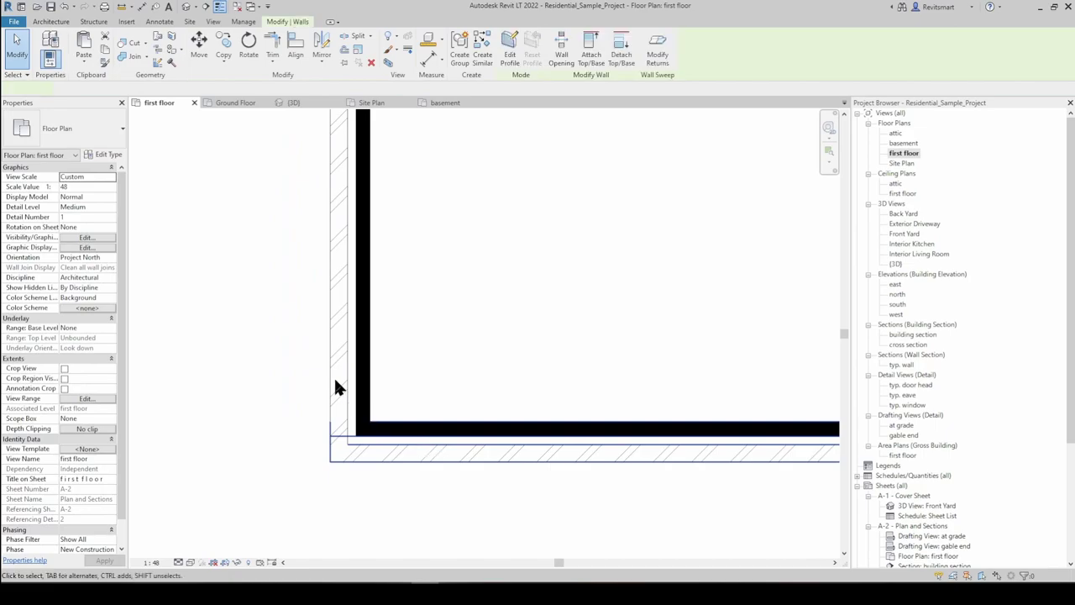
left_click(354, 345)
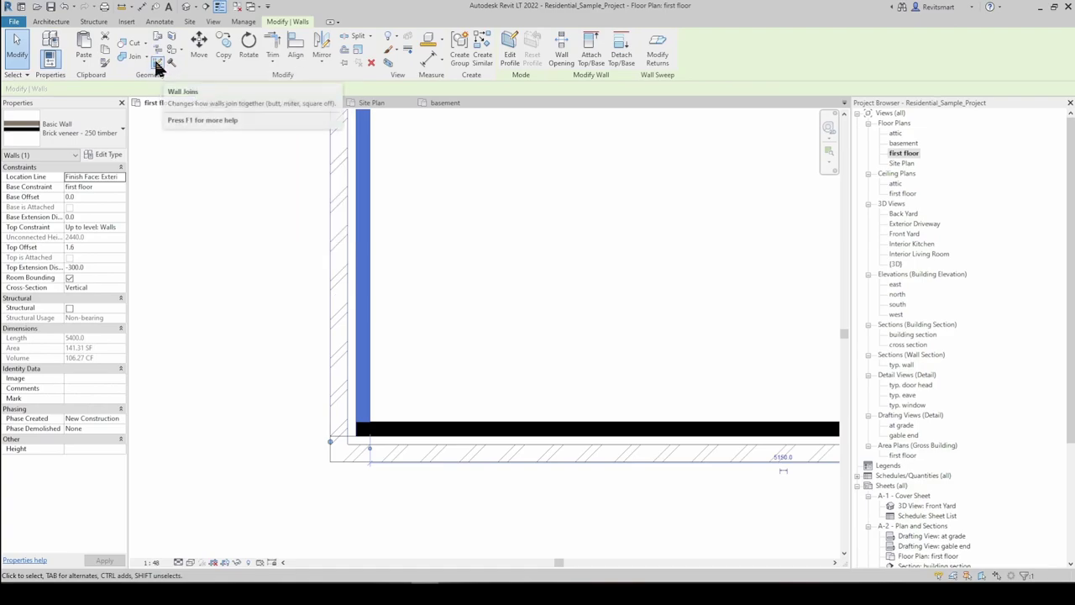
middle_click_drag(445, 419, 376, 369)
scroll(373, 369, "down", 1)
key("Escape")
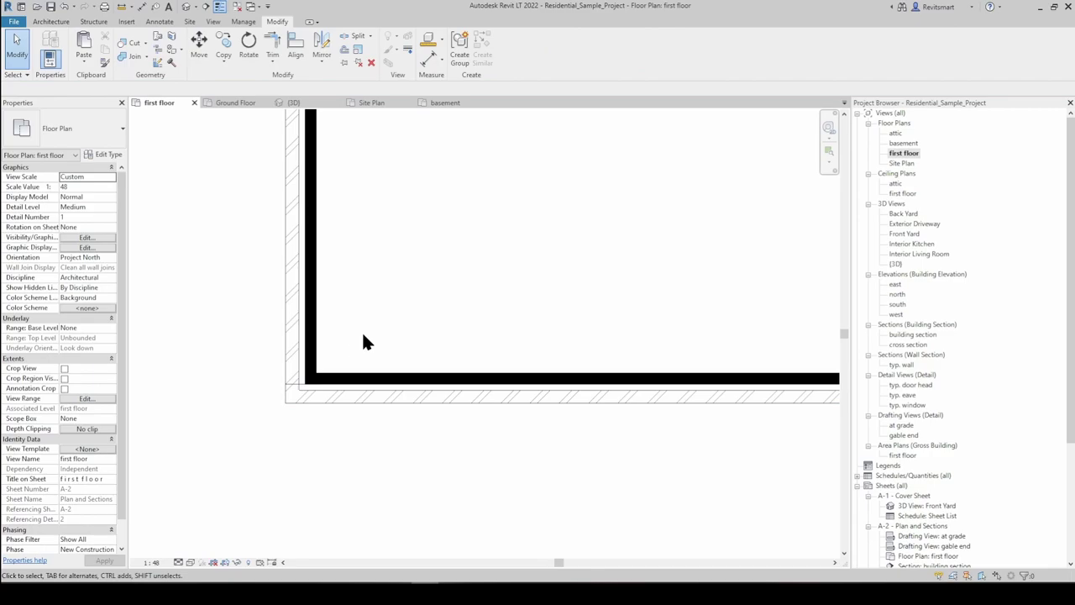
Inspect the join options available for the enclosure's lower-left corner with Wall Joins and leave the tool
left_click(158, 64)
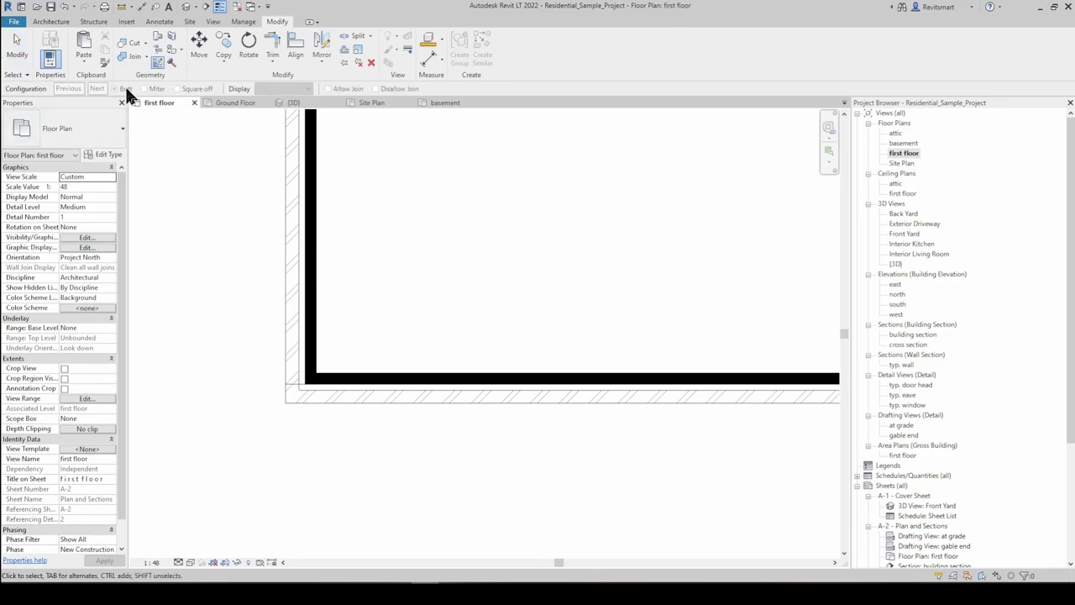
key("Escape")
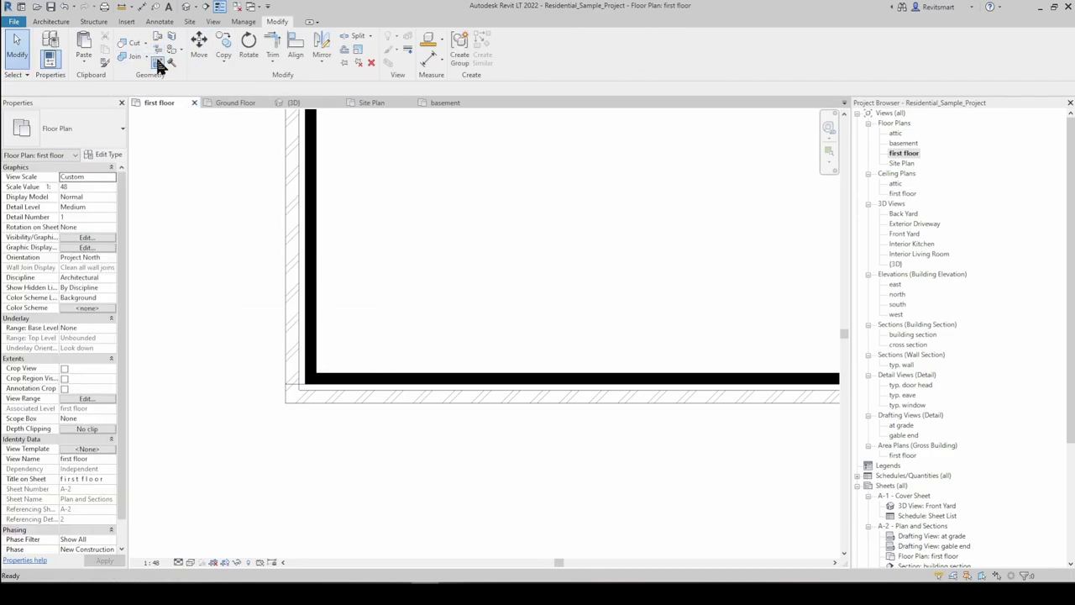
left_click(159, 65)
left_click(305, 383)
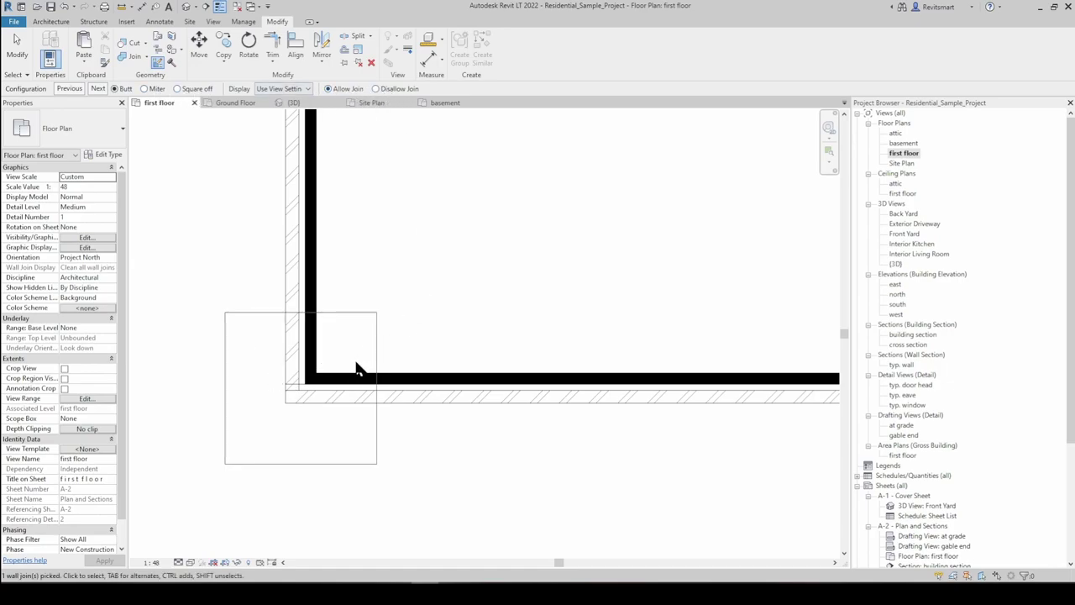
scroll(384, 318, "down", 2)
key("Escape")
key("Escape")
Select the whole chain of four brick veneer walls and set their base extension distance to -300
middle_click_drag(444, 355, 394, 419)
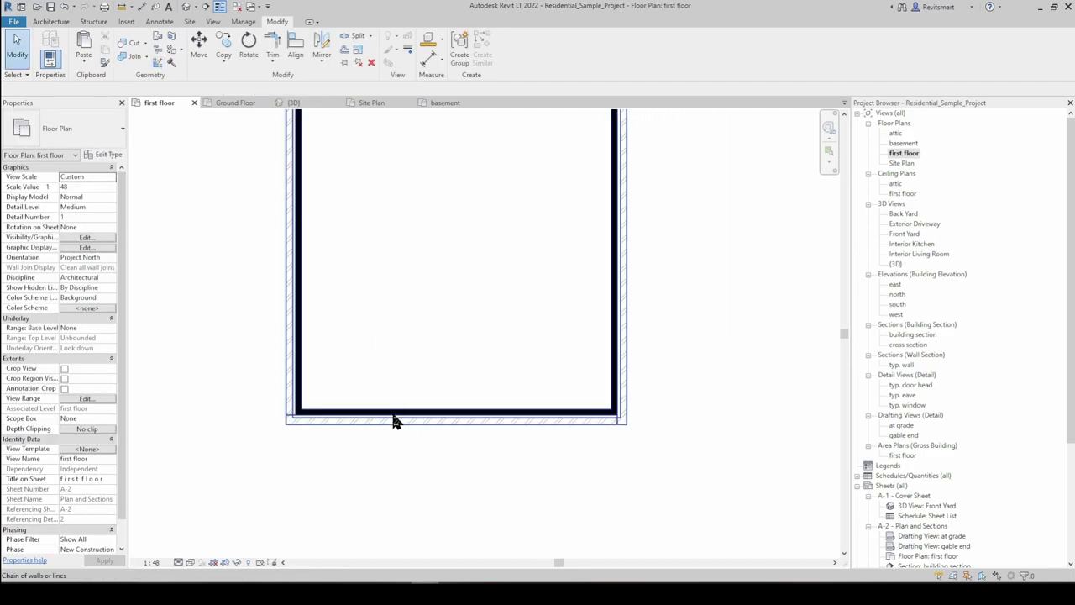
scroll(369, 437, "down", 2)
key("Tab")
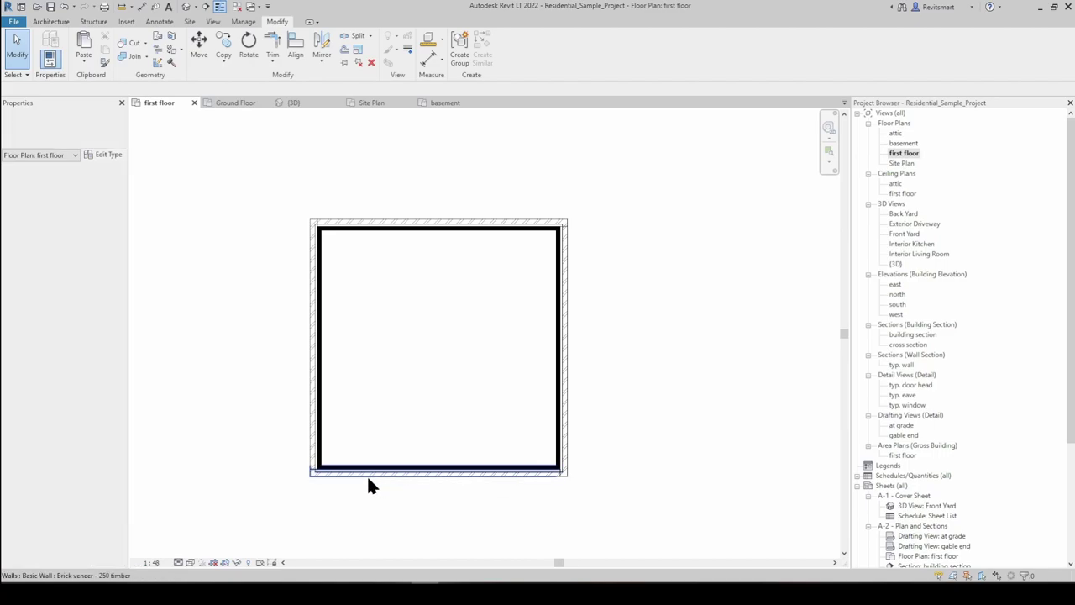
key("Tab")
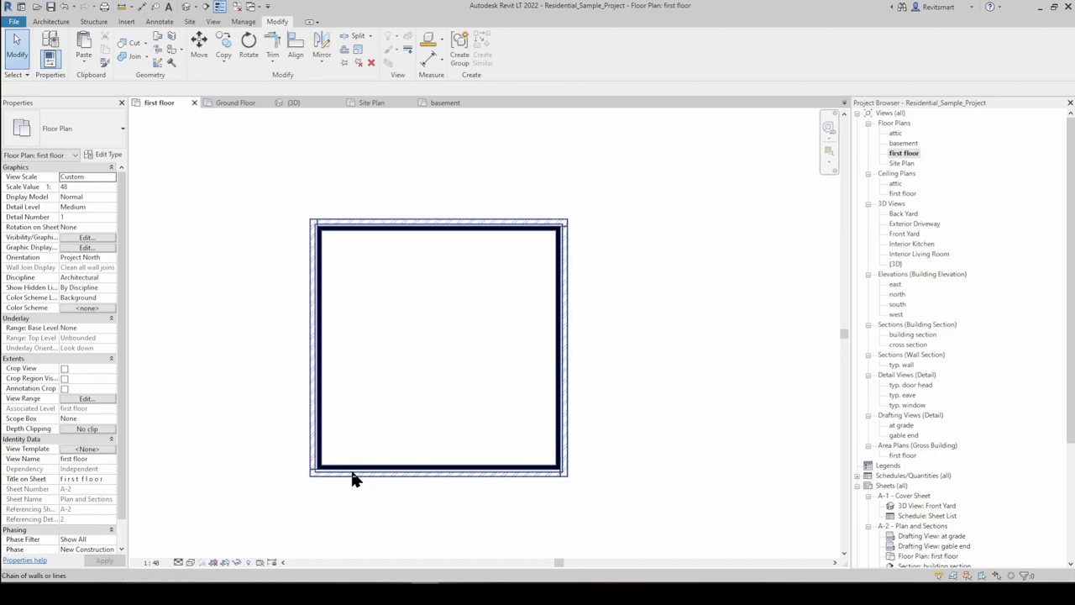
left_click(353, 477)
left_click(82, 217)
type("-")
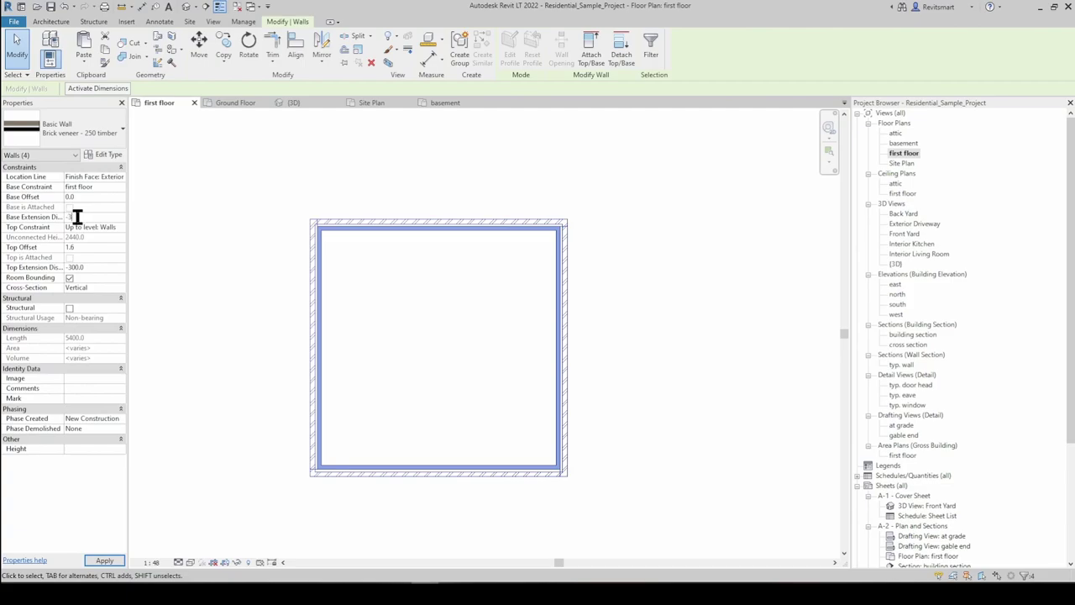
type("300")
key("Return")
Set the wall join at the enclosure's lower-left corner to Miter with Wall Joins
scroll(308, 473, "up", 3)
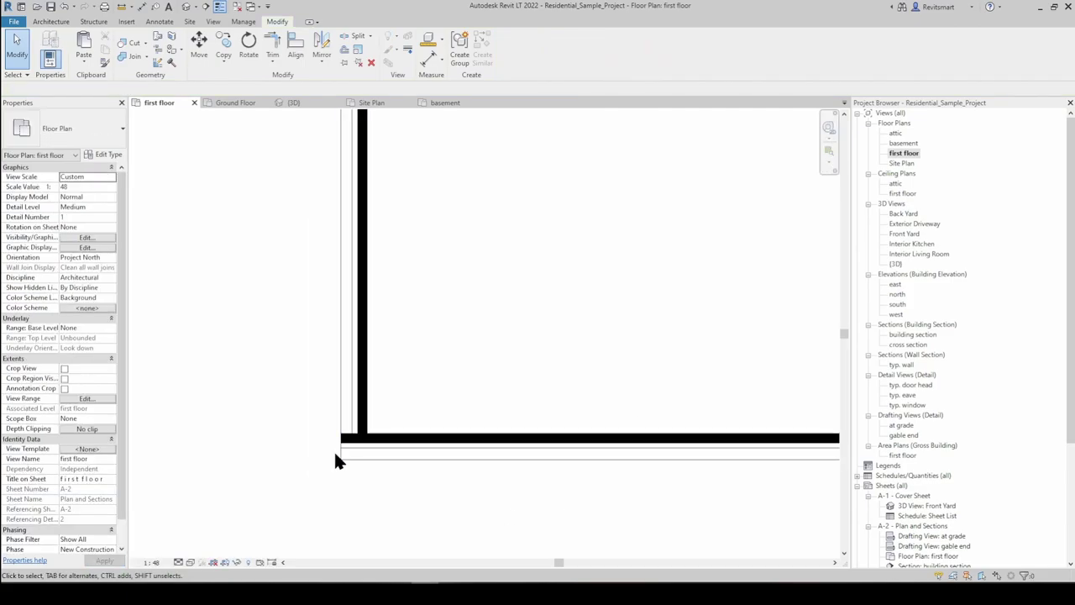
scroll(334, 421, "down", 1)
middle_click_drag(334, 421, 328, 394)
scroll(344, 407, "down", 2)
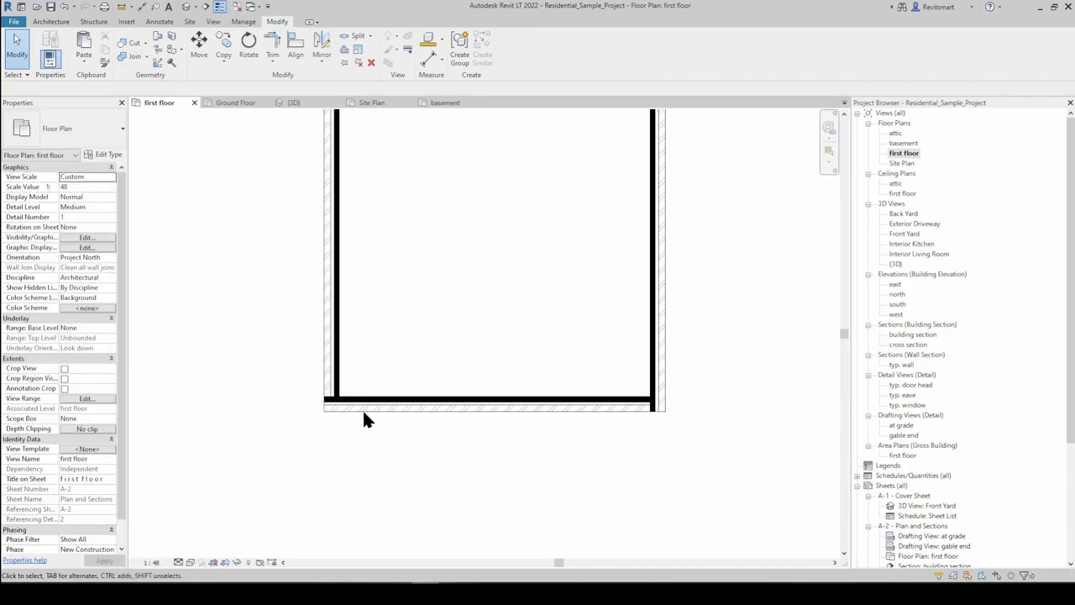
scroll(350, 412, "up", 1)
scroll(344, 370, "up", 1)
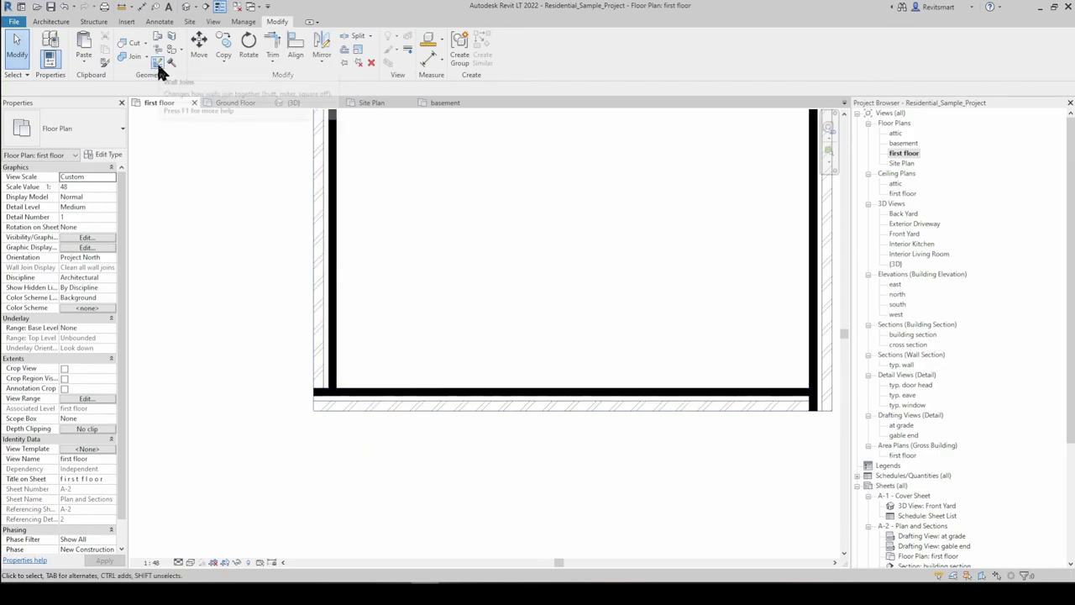
left_click(317, 406)
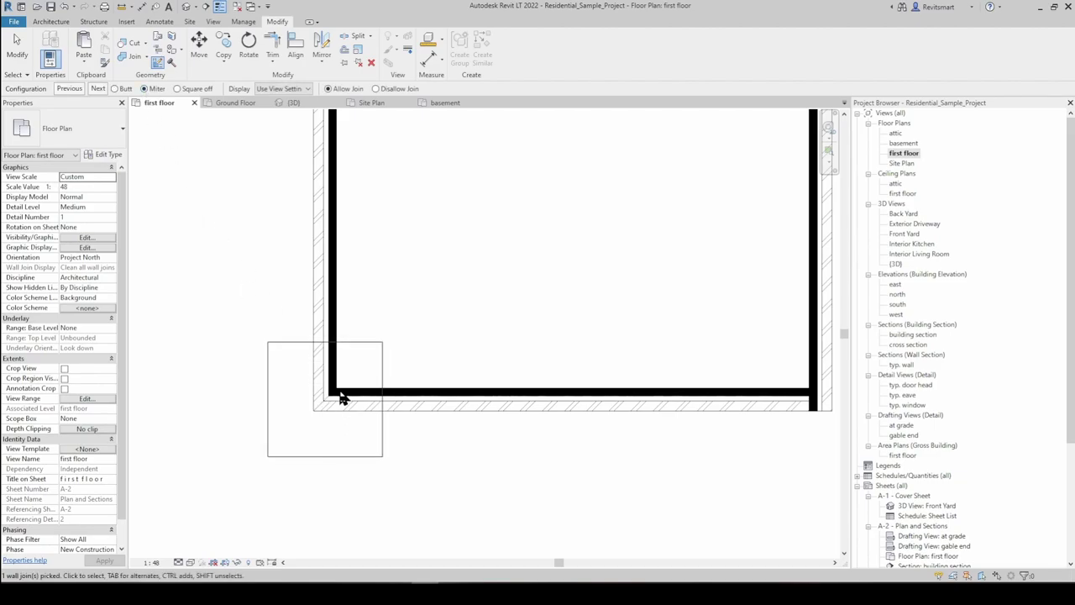
scroll(312, 401, "up", 4)
left_click(470, 267)
Pick the wall join at the enclosure's lower-right corner and set it to Square off
scroll(471, 267, "down", 3)
middle_click_drag(725, 312, 354, 353)
left_click(576, 392)
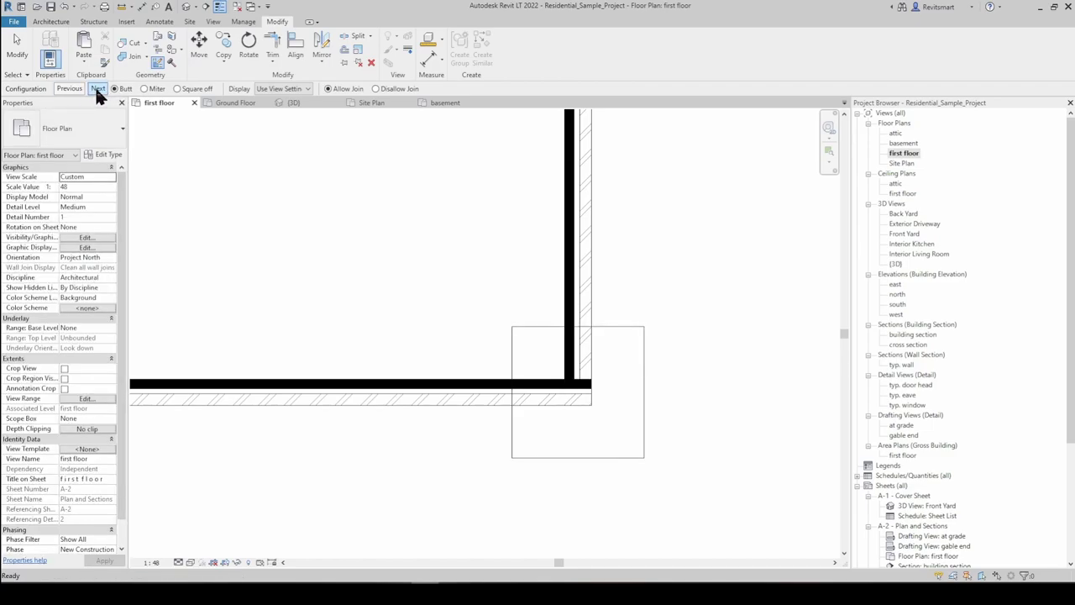
left_click(178, 87)
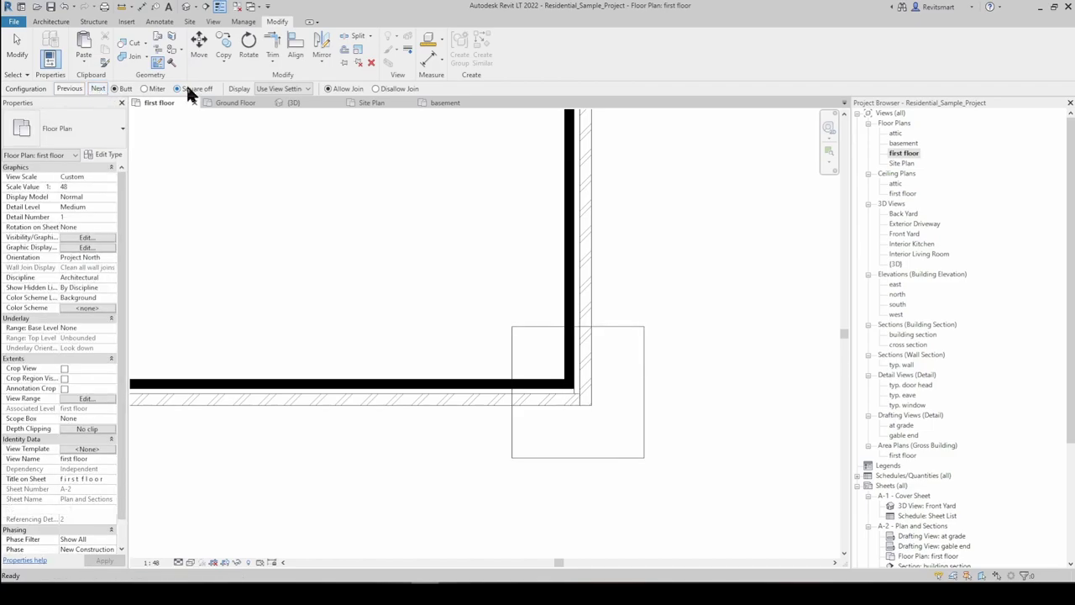
Cycle forward and back through the squared-off join configurations at the lower-right corner
left_click(98, 89)
left_click(65, 89)
left_click(64, 89)
left_click(101, 89)
left_click(101, 88)
scroll(578, 378, "down", 1)
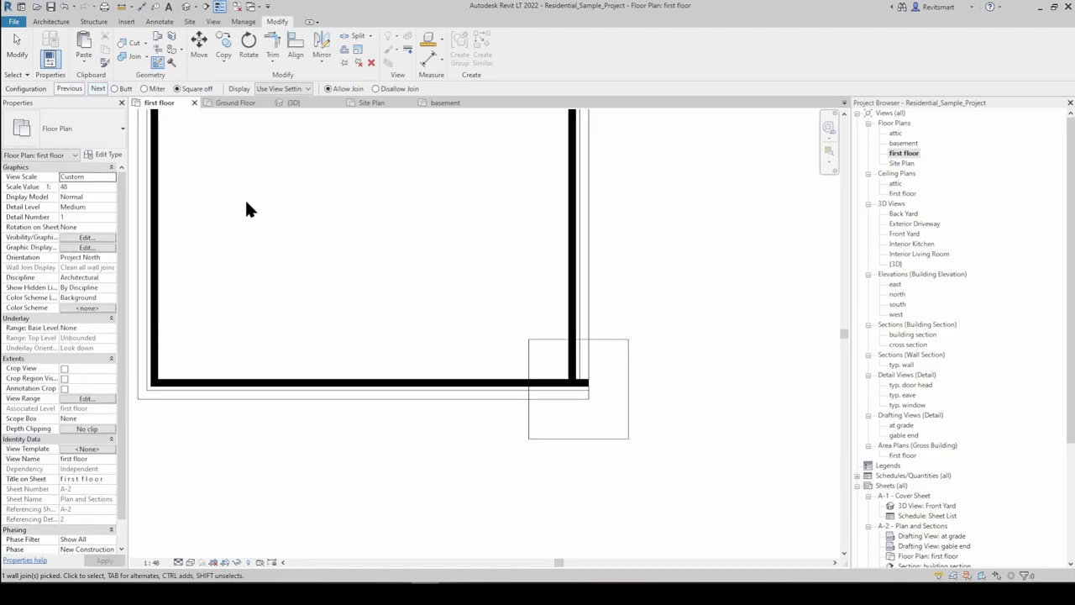
Miter the wall joins at the enclosure's lower-right, upper-right and upper-left corners and leave Wall Joins
left_click(153, 89)
middle_click_drag(602, 317, 596, 513)
left_click(564, 230)
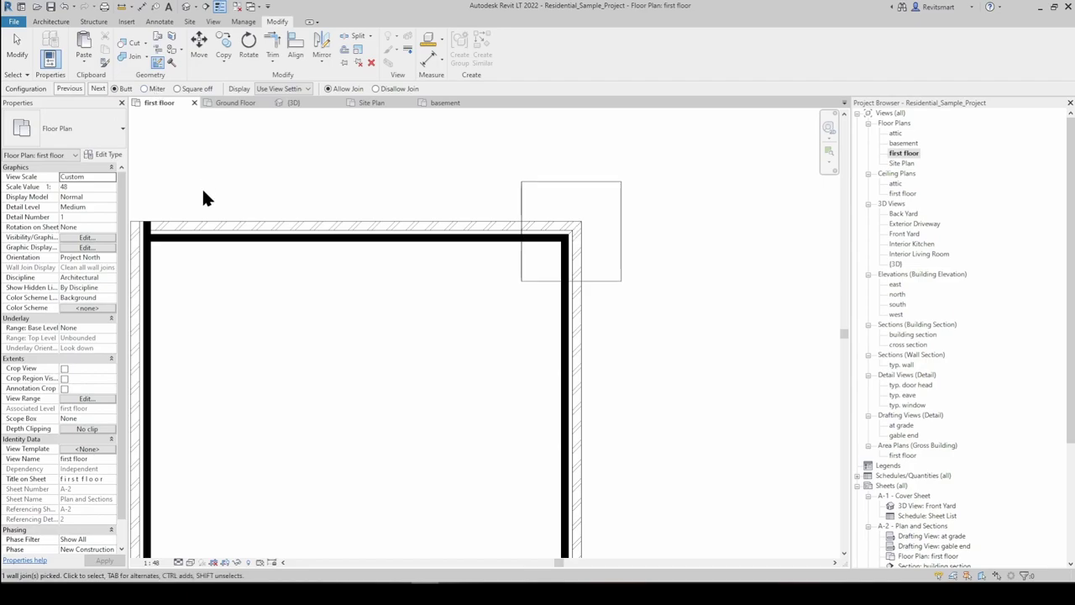
middle_click_drag(201, 188, 294, 210)
left_click(221, 268)
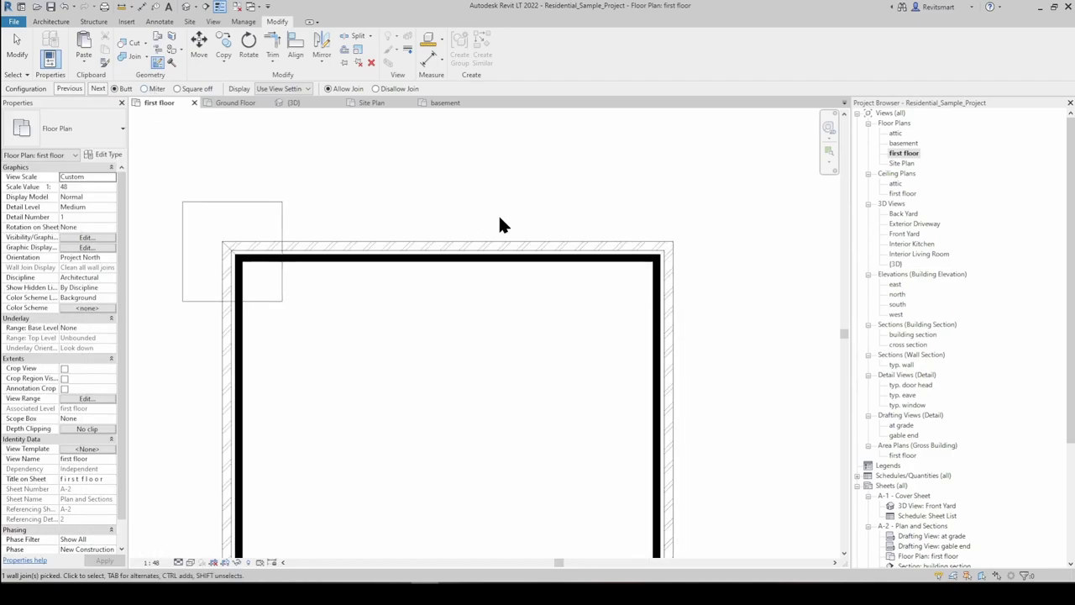
scroll(437, 277, "down", 3)
key("Escape")
key("Escape")
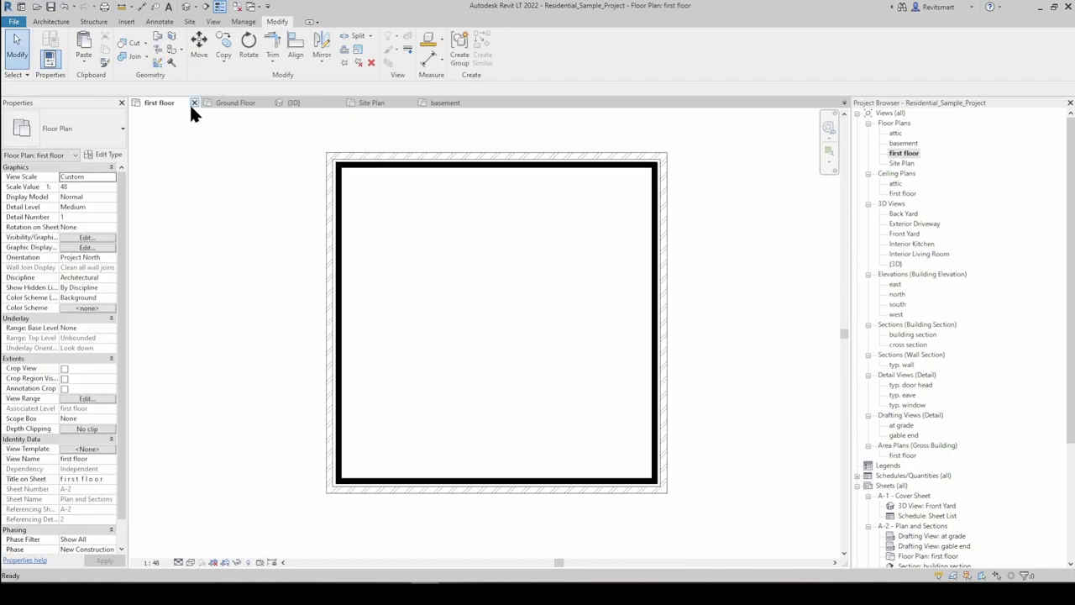
Open the {3D} view and start a roof by footprint, moving it to the first floor level
left_click(290, 102)
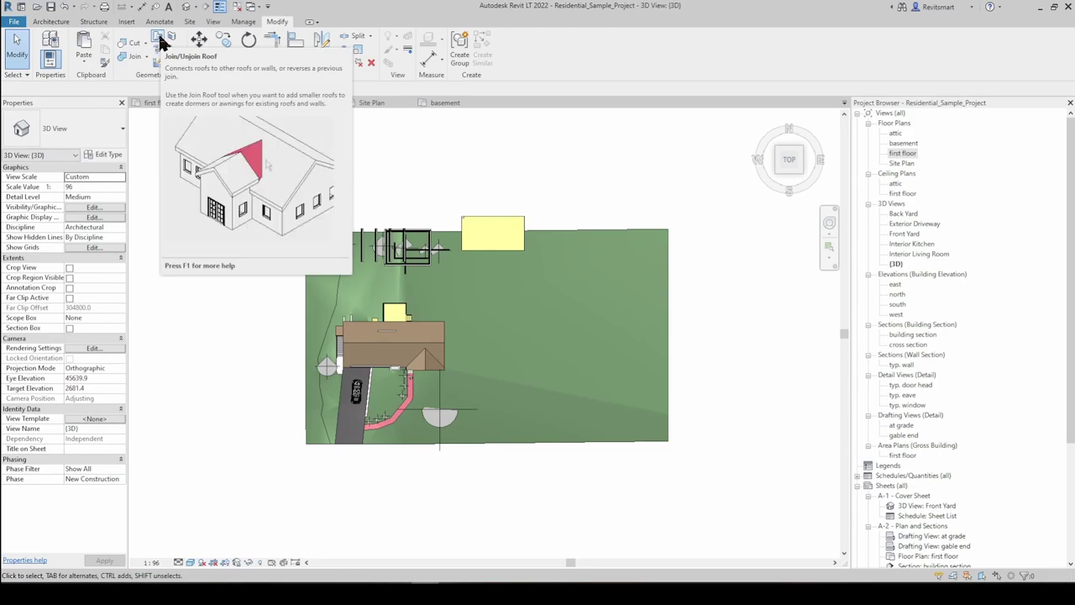
left_click(52, 21)
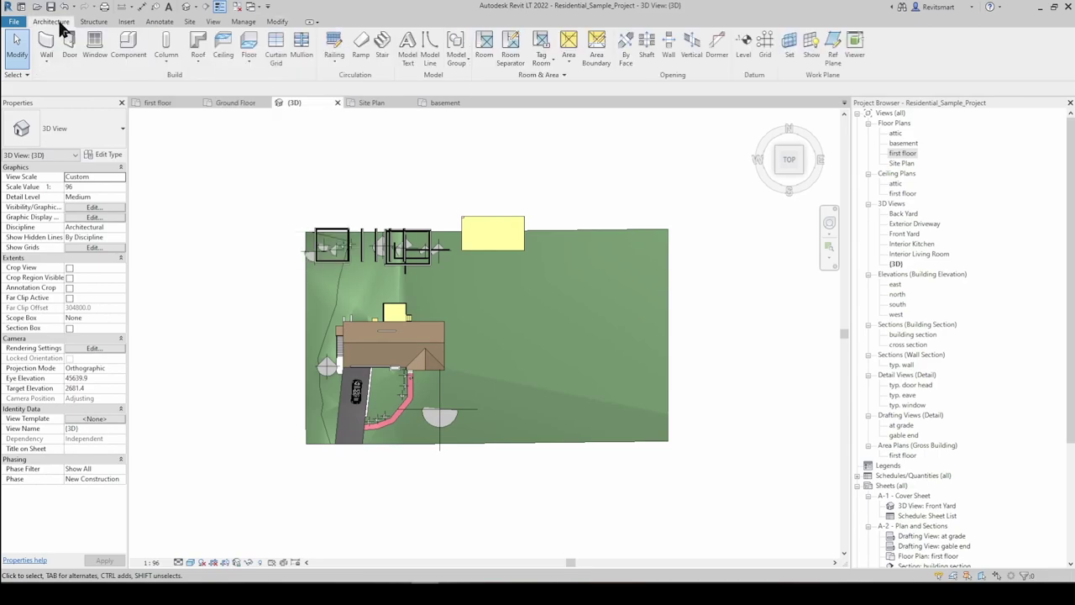
left_click(199, 49)
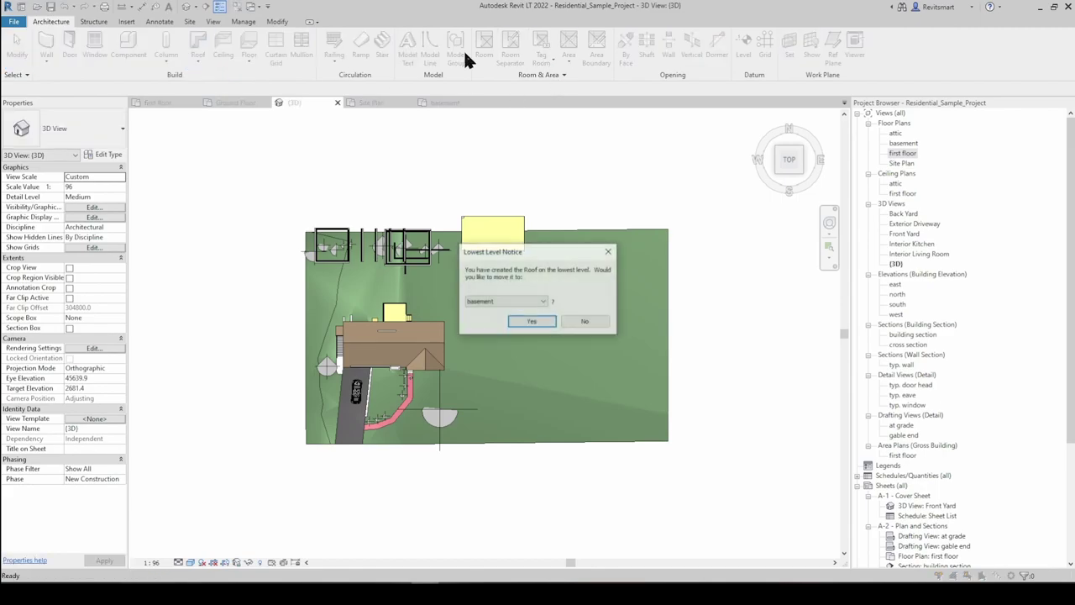
left_click(517, 300)
left_click(492, 340)
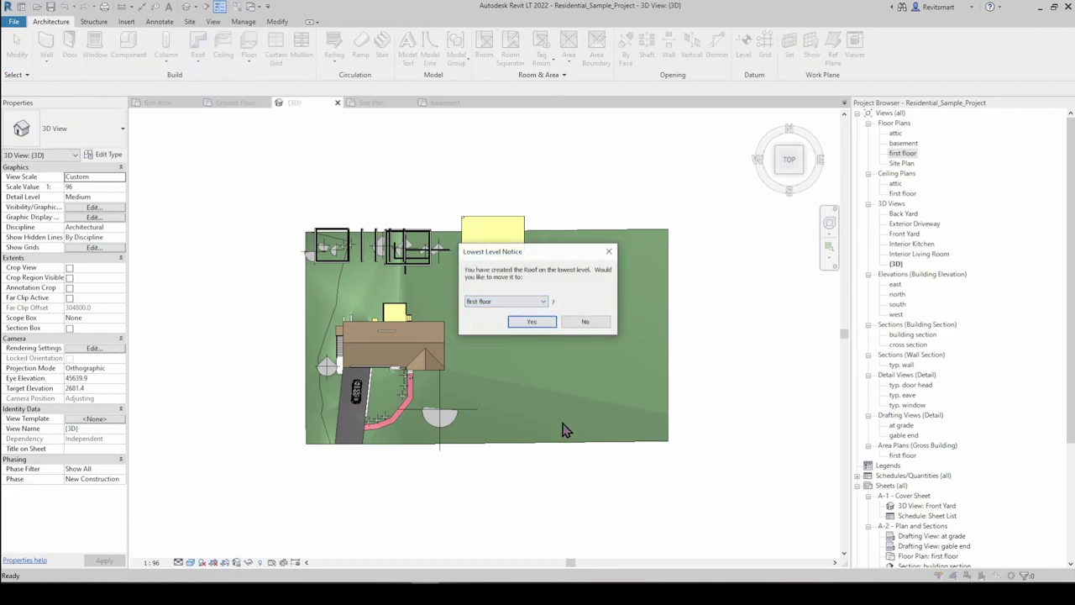
left_click(531, 321)
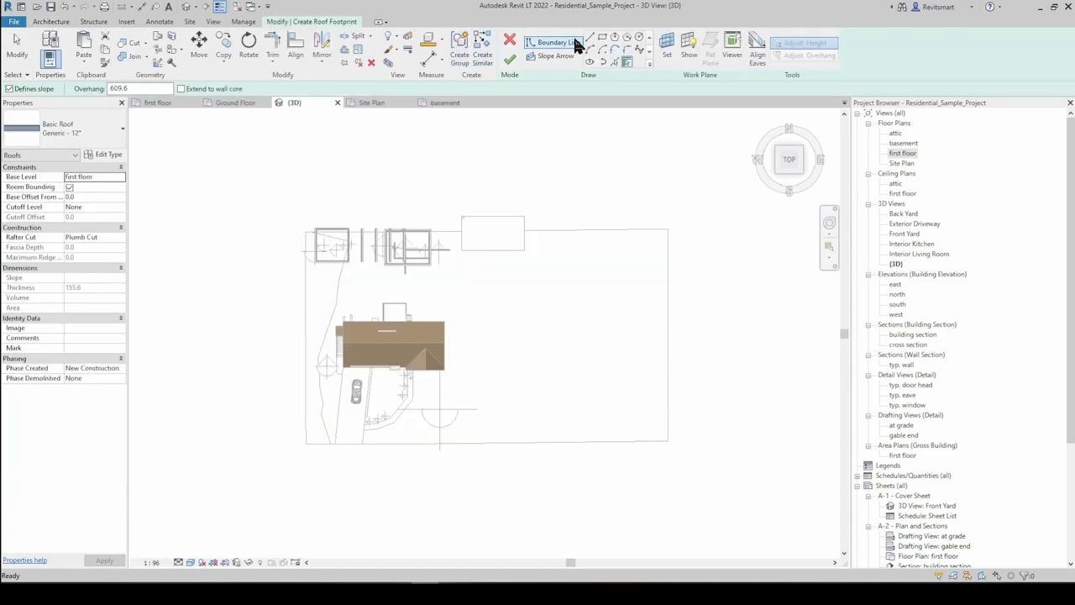
Sketch a long rectangular roof boundary on the open ground beside the house, with all edges sloped, and finish the roof
left_click(603, 39)
left_click(544, 297)
left_click(673, 333)
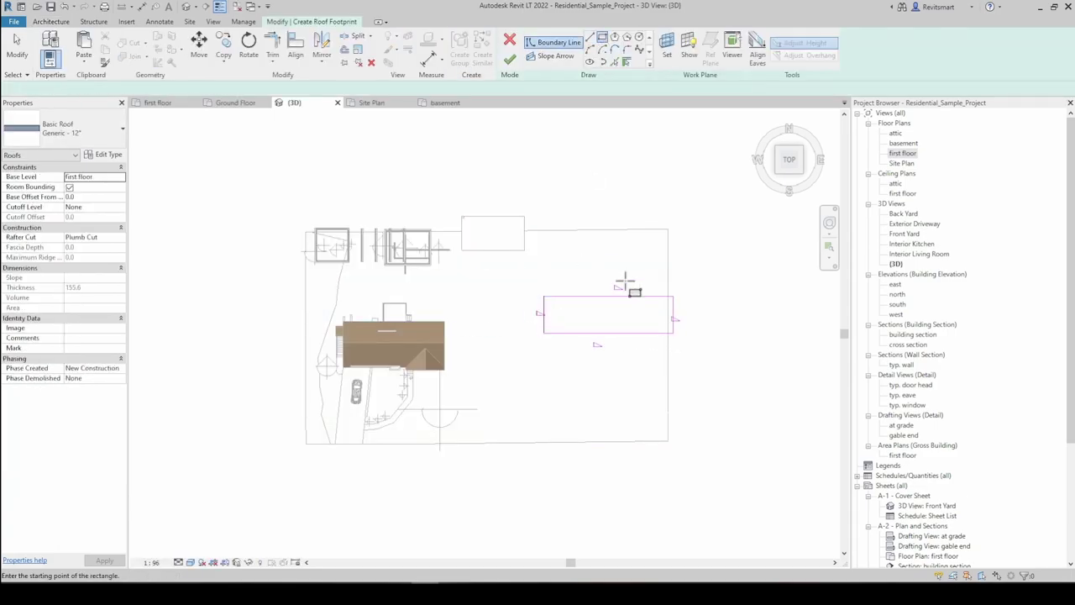
left_click(509, 59)
Start a second footprint roof on the first floor level and sketch a small rectangle across the large hip roof's front eave
scroll(599, 332, "up", 2)
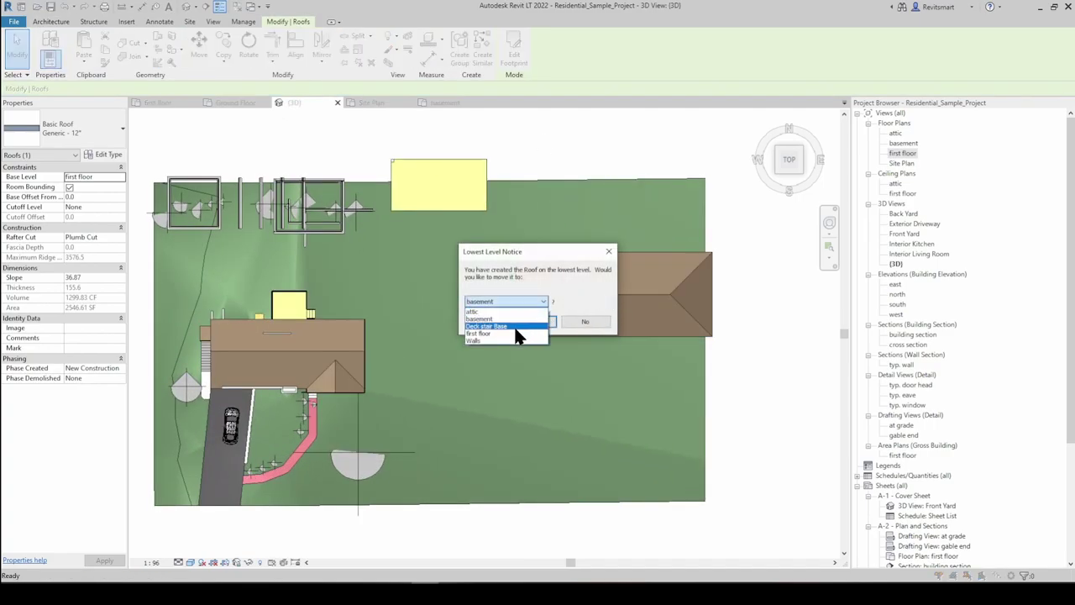
left_click(517, 333)
left_click(529, 322)
left_click(514, 55)
left_click(602, 39)
scroll(605, 377, "up", 2)
left_click(589, 334)
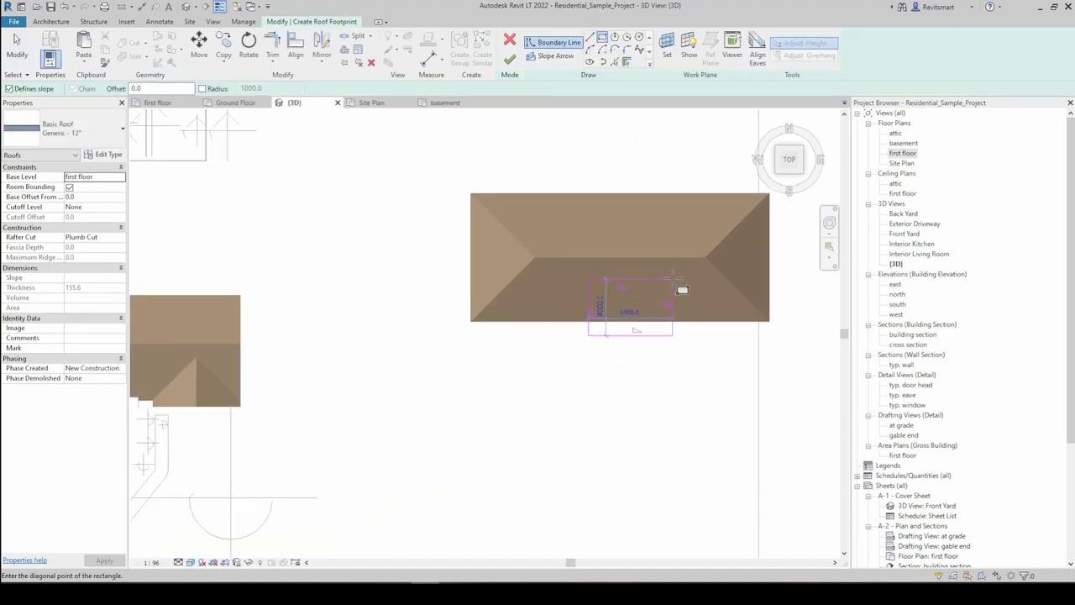
left_click(668, 295)
key("Escape")
key("Escape")
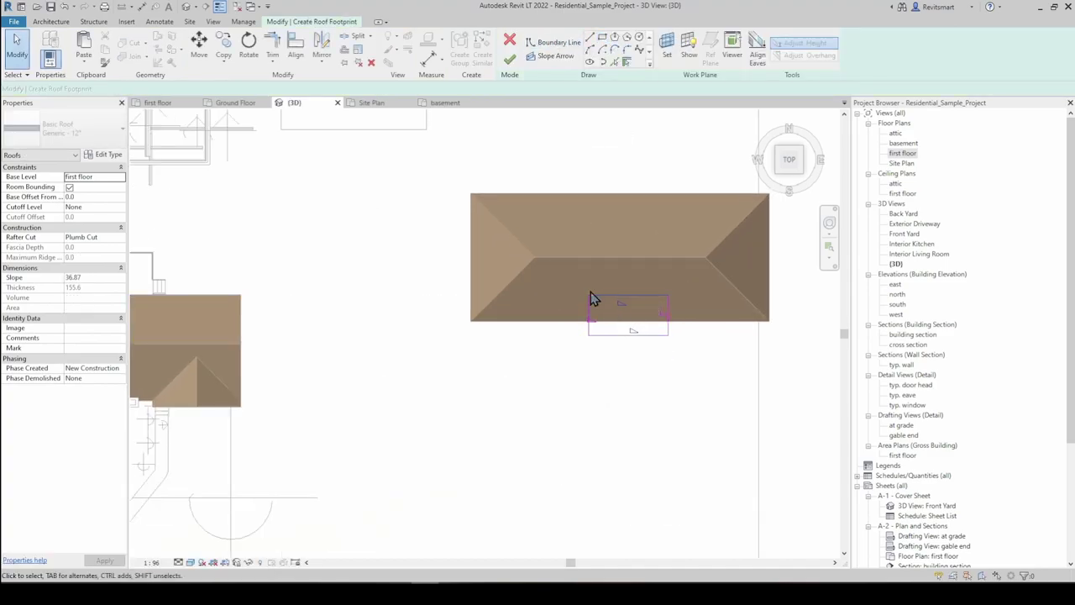
Remove the defined slope from the small rectangle's two long edges and finish the gable roof
left_click(249, 91)
left_click(725, 308)
left_click_drag(725, 308, 530, 322)
left_click(510, 60)
Examine from several 3D angles how the small gable roof meets the large hip roof
mouse_move(689, 383)
middle_mouse_down()
mouse_move(607, 417)
mouse_move(476, 115)
middle_mouse_up()
scroll(636, 398, "down", 1)
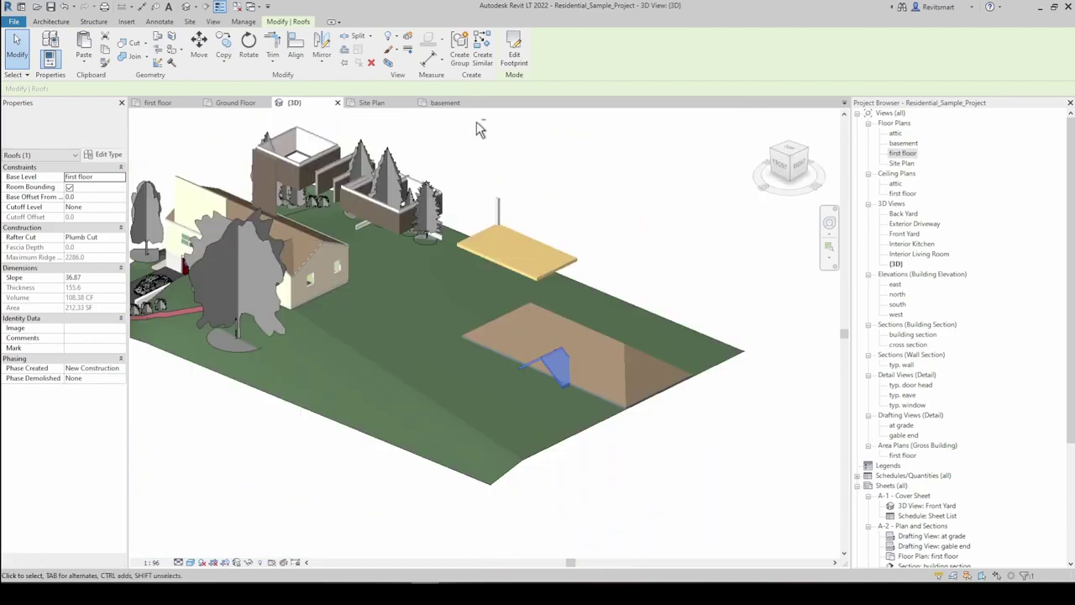
scroll(545, 375, "up", 6)
scroll(563, 351, "down", 3)
middle_click_drag(588, 349, 565, 383, "shift")
middle_click_drag(683, 317, 524, 297, "shift")
middle_click_drag(573, 341, 638, 504, "shift")
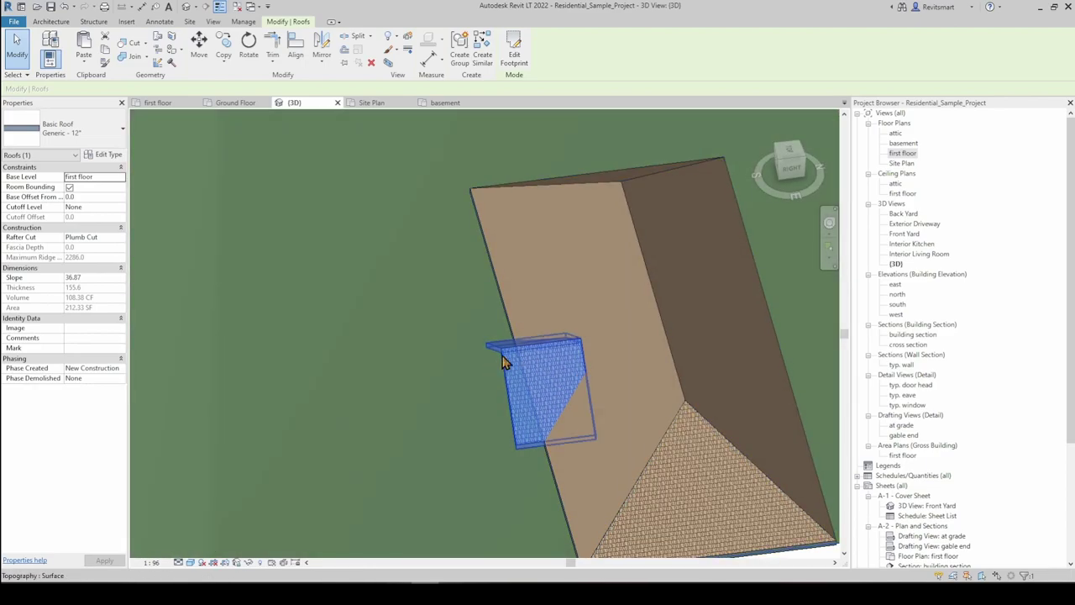
scroll(559, 344, "up", 3)
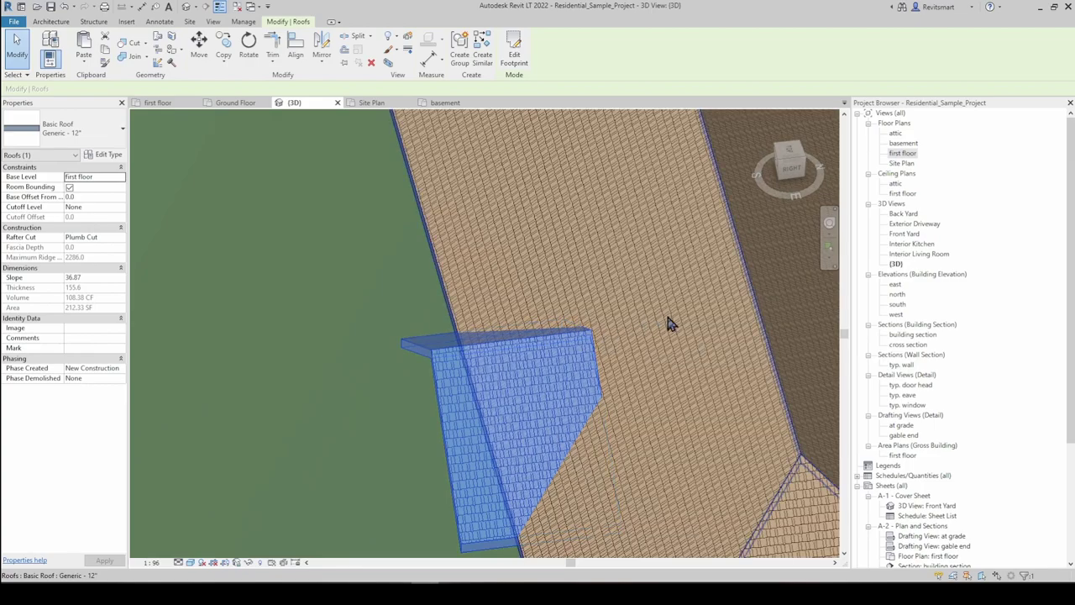
scroll(639, 333, "down", 3)
middle_click_drag(630, 328, 716, 357, "shift")
left_click(790, 152)
left_click(513, 50)
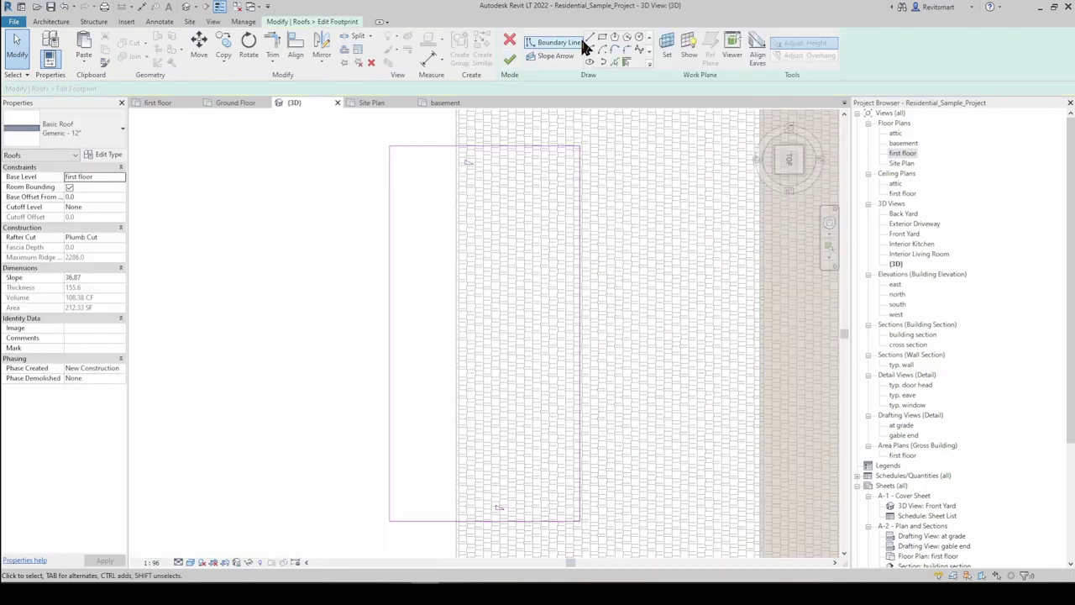
left_click(590, 38)
left_click(468, 148)
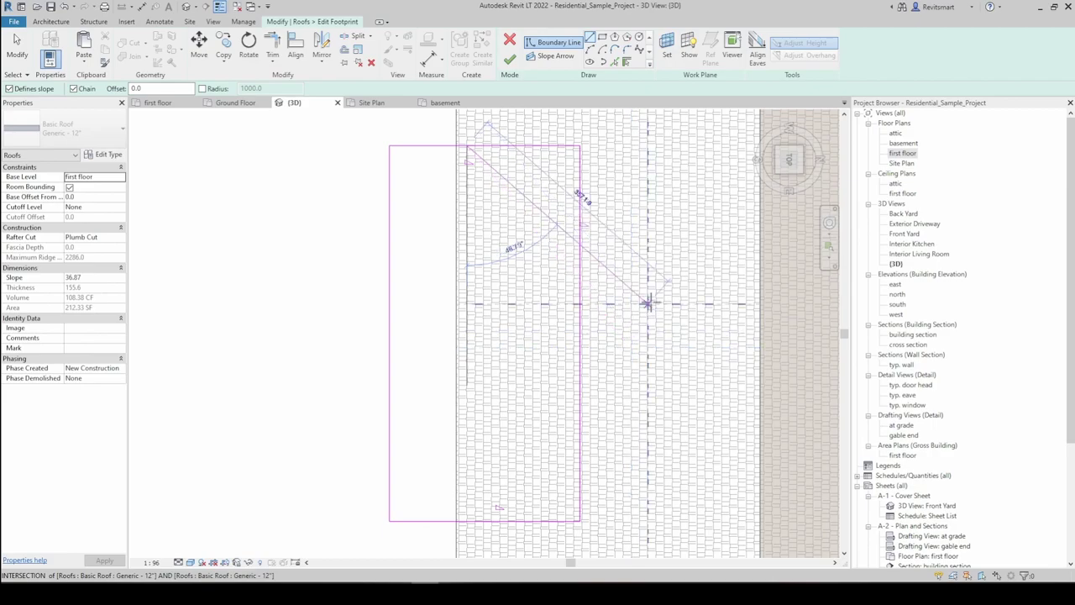
key("Escape")
key("Escape")
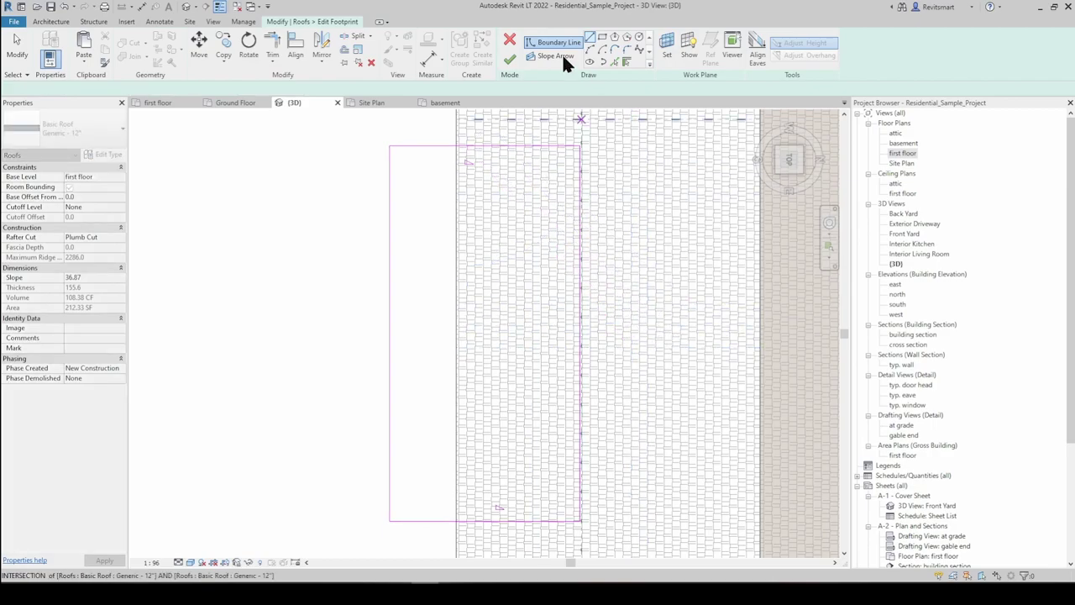
left_click(509, 59)
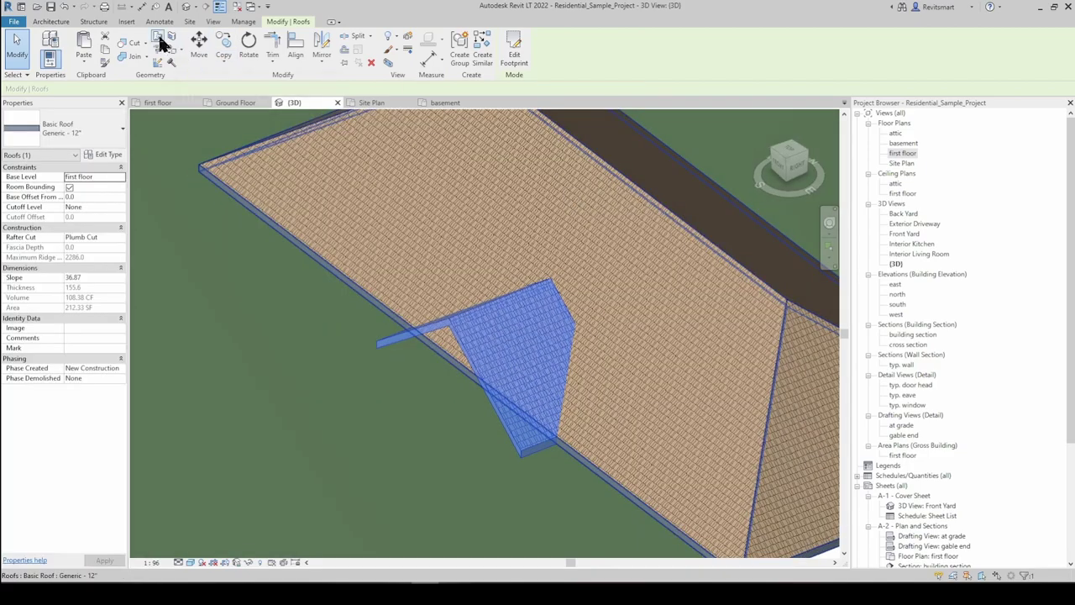
Join the small gable roof's inner ridge end to the sloped face of the large hip roof with Join/Unjoin Roof
left_click(158, 41)
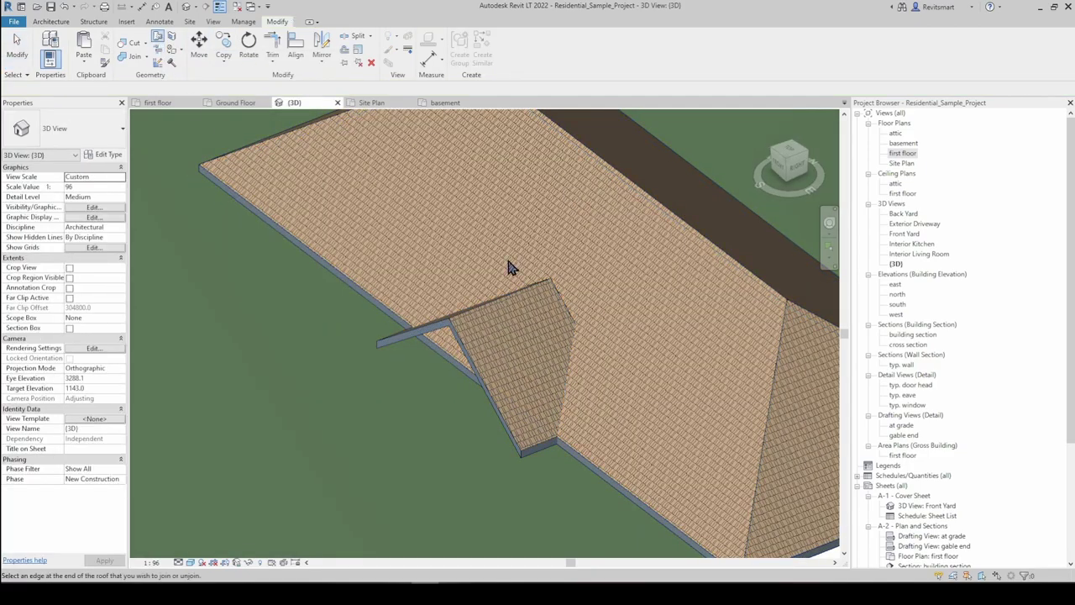
left_click(561, 294)
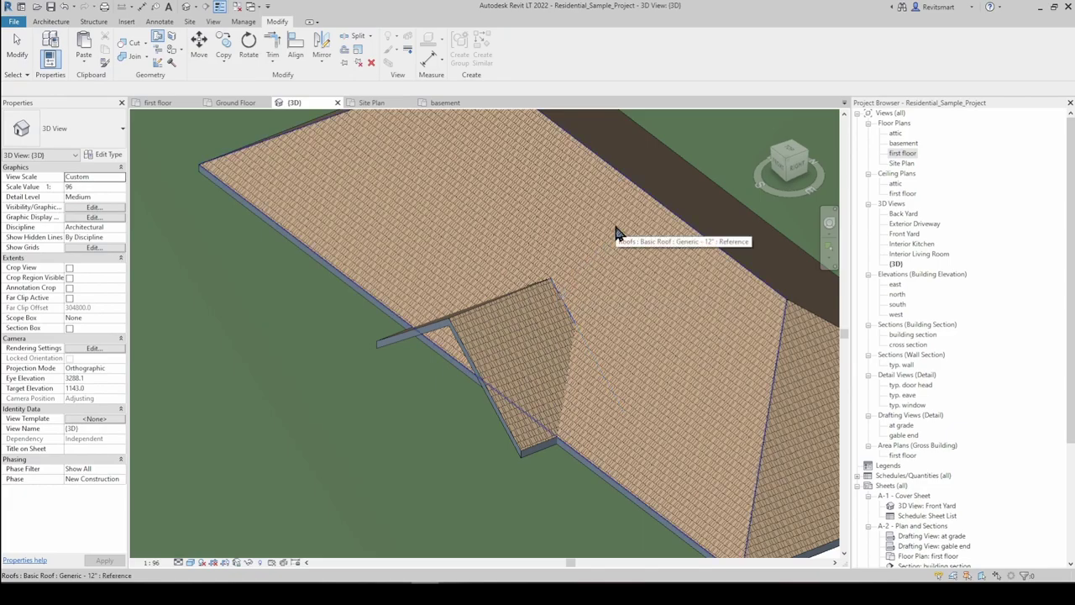
left_click(616, 233)
Edit the small gable roof's footprint, pulling its inner edge outside the hip roof's eave so the sketch is about 500 deep, and finish
mouse_move(616, 233)
middle_mouse_down("shift")
mouse_move(583, 311)
mouse_move(532, 297)
mouse_move(534, 417)
middle_mouse_up("shift")
left_click(513, 299)
left_click(517, 64)
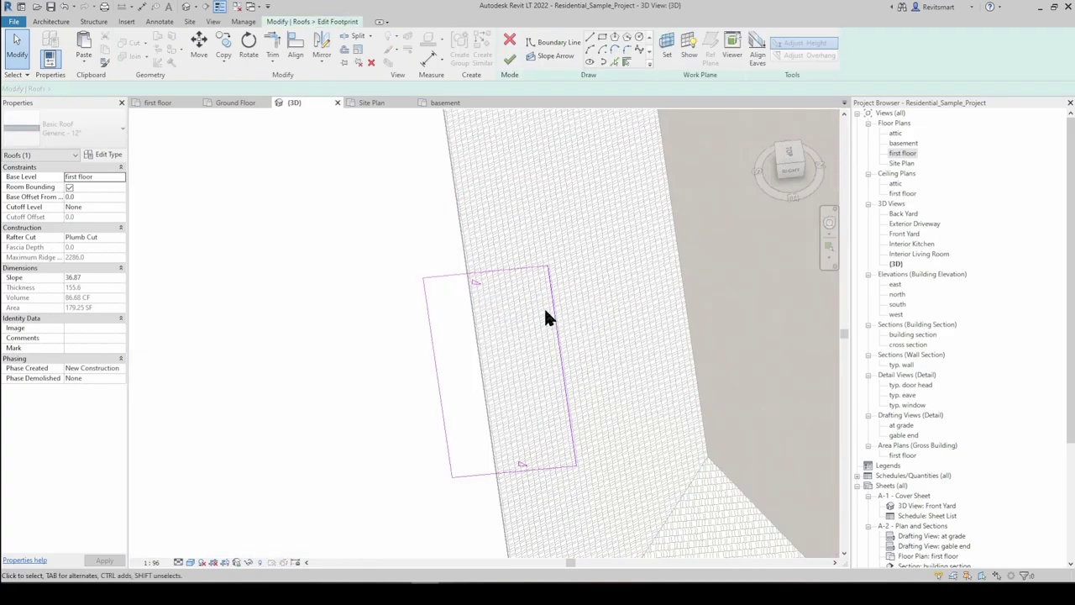
left_click_drag(549, 312, 448, 311)
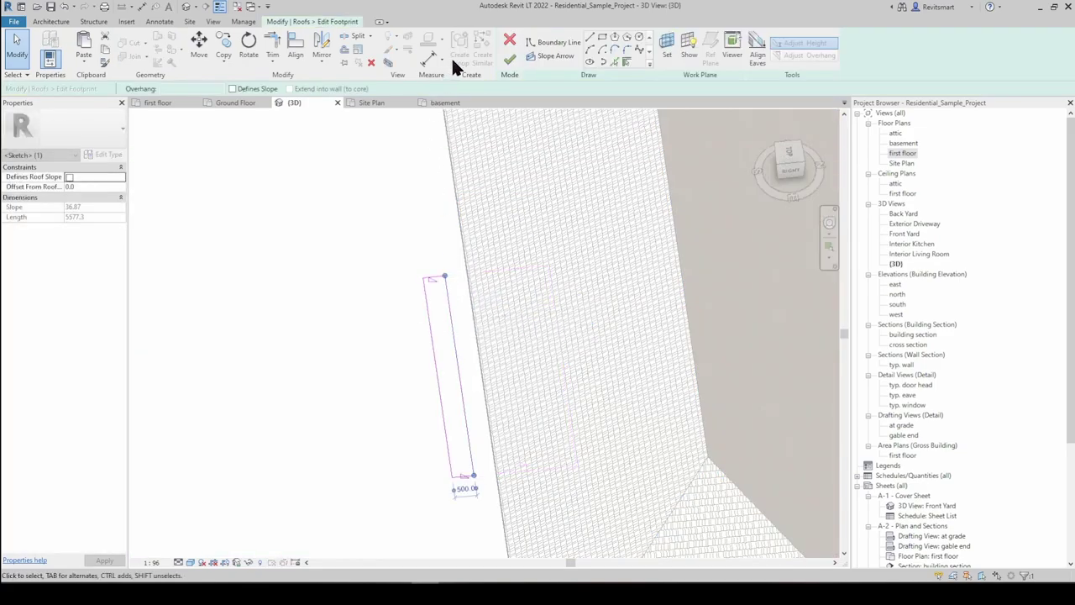
left_click(509, 59)
mouse_move(523, 305)
middle_mouse_down("shift")
mouse_move(583, 305)
mouse_move(499, 332)
middle_mouse_up("shift")
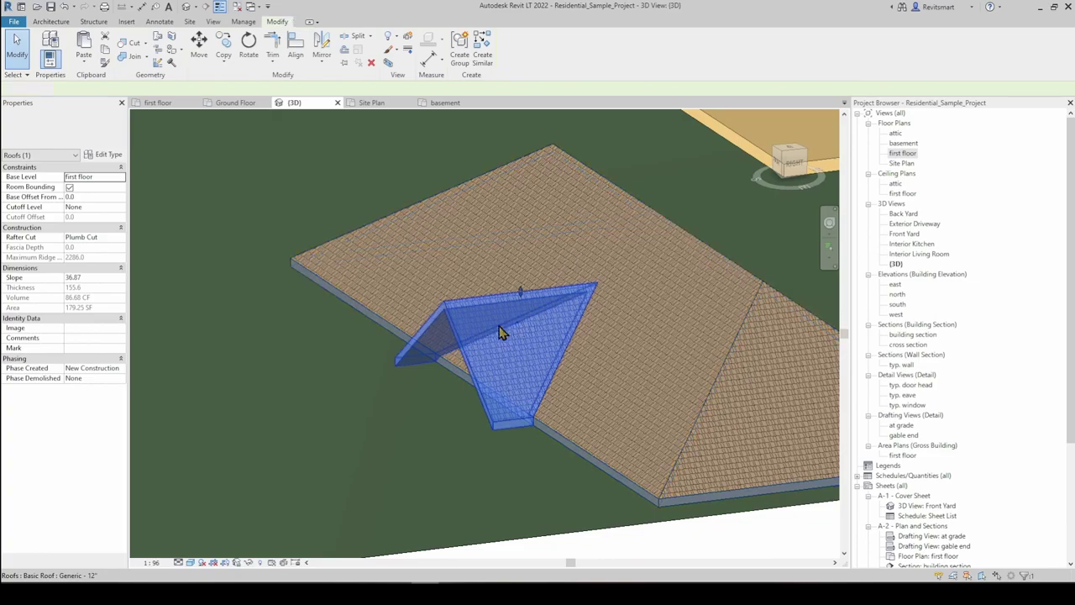
From the front view, raise the small gable roof above the hip roof's eave to a base offset of about 871
left_click(470, 367)
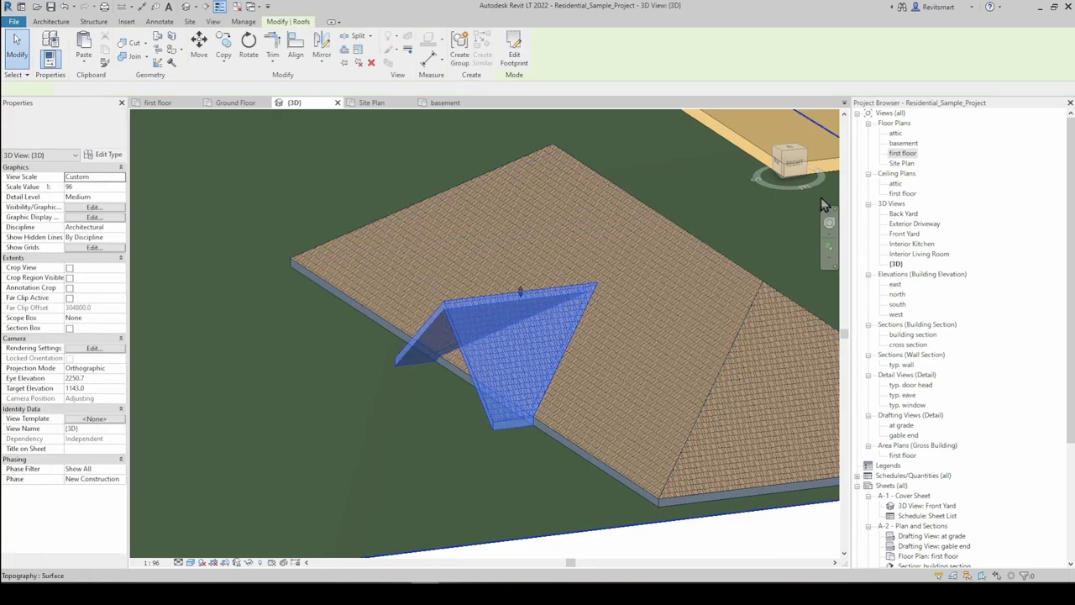
left_click(779, 166)
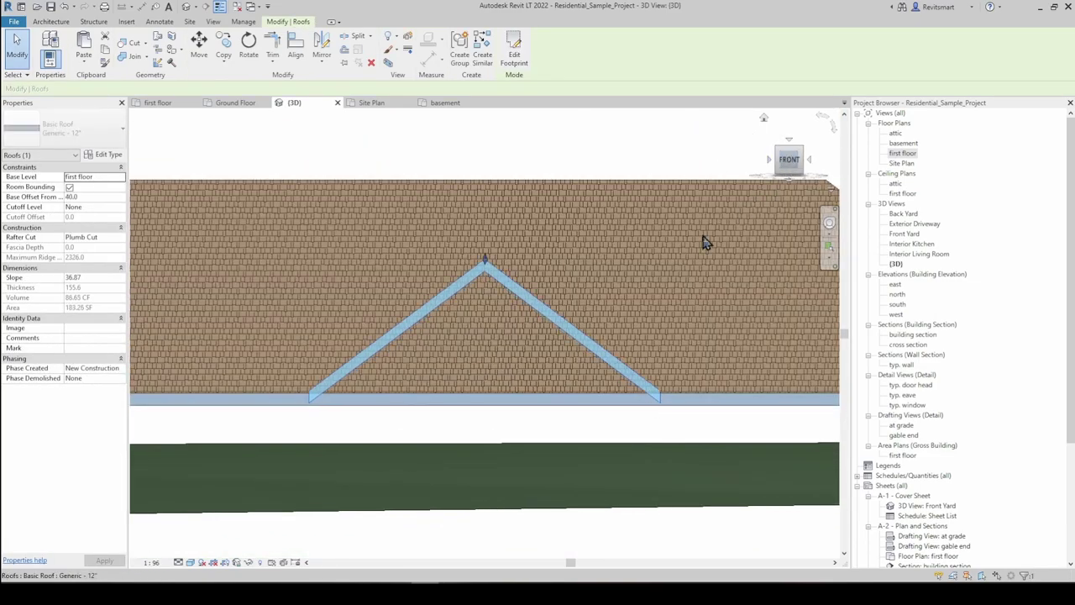
left_click_drag(523, 304, 380, 266)
middle_click_drag(432, 287, 449, 291)
scroll(336, 357, "up", 1)
middle_click_drag(336, 358, 449, 308)
key("Escape")
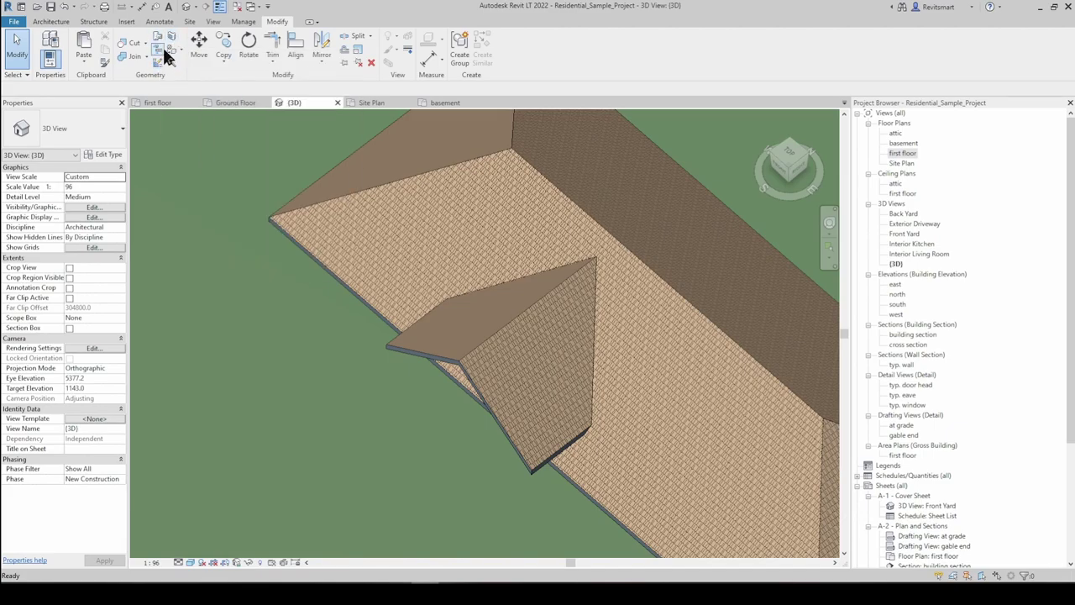
Split the large hip roof's rear slope with a small rectangular face region near the ridge
scroll(506, 281, "down", 3)
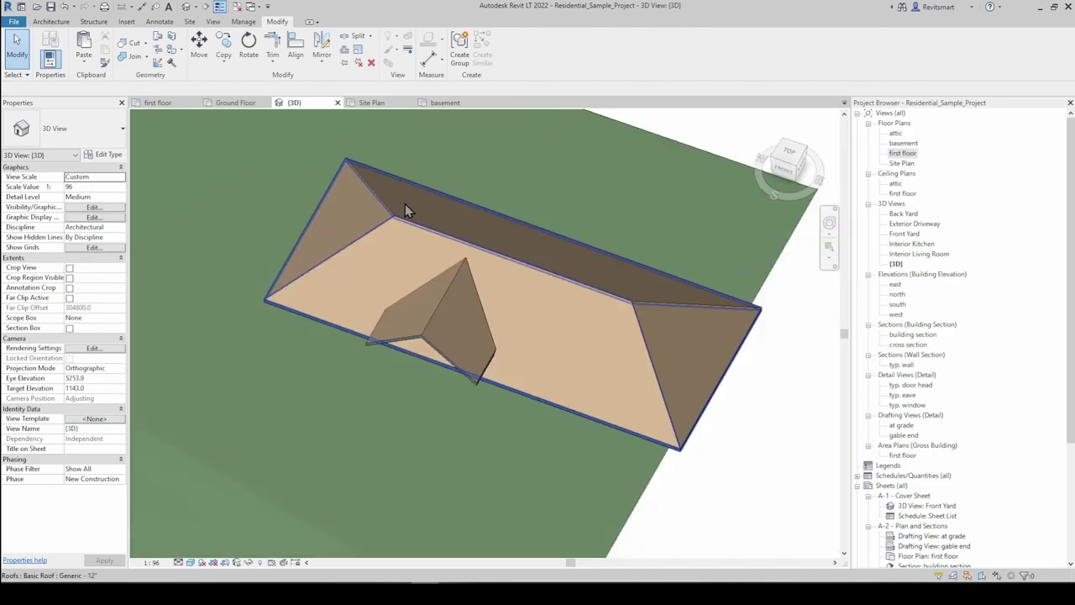
left_click(170, 40)
middle_click_drag(567, 278, 527, 250, "shift")
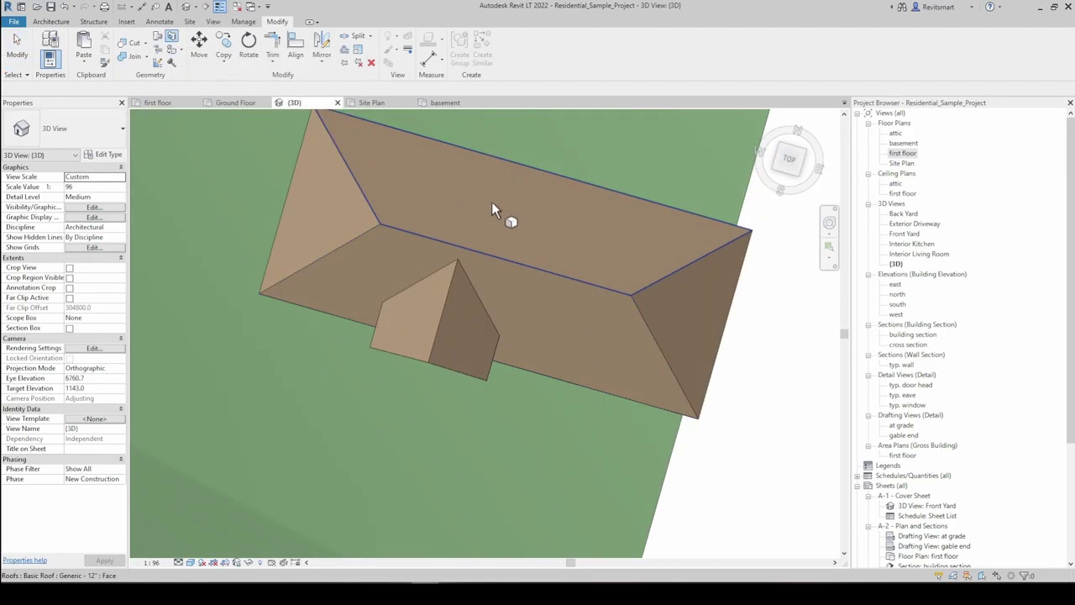
left_click(492, 204)
left_click(543, 38)
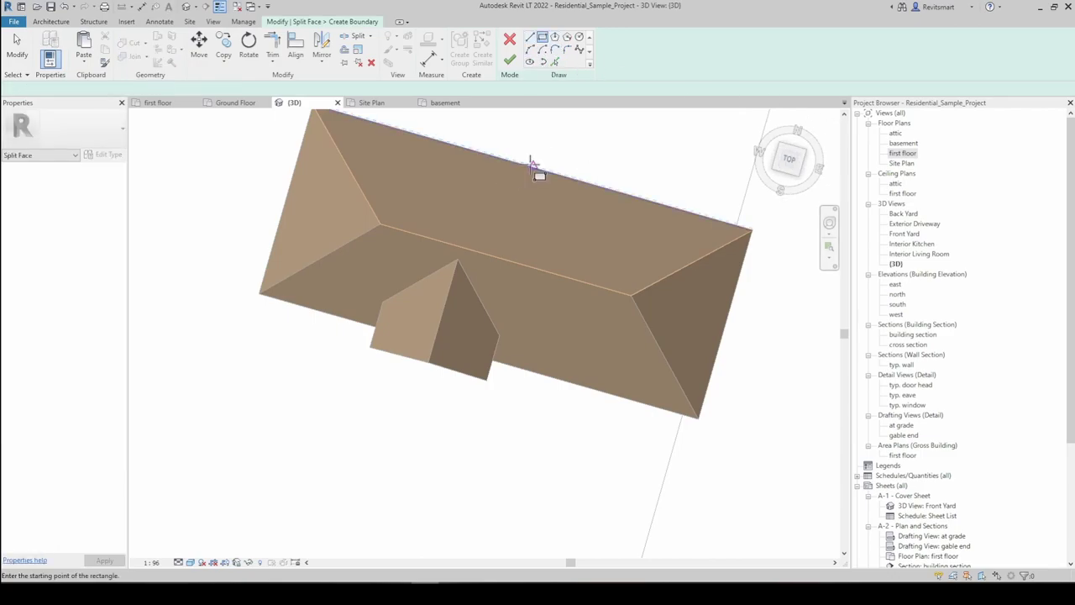
left_click(474, 177)
left_click(493, 240)
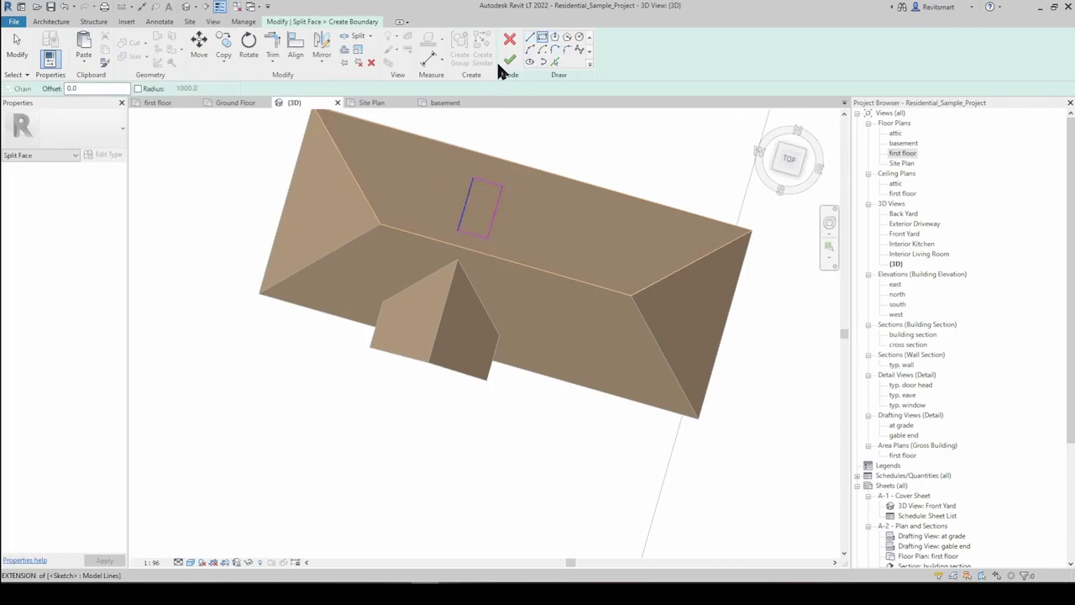
left_click(509, 61)
key("Escape")
Examine the split rectangular region on the hip roof's rear slope from the back
middle_click_drag(601, 243, 530, 200, "shift")
left_click(539, 155)
middle_click_drag(539, 155, 384, 163, "shift")
scroll(420, 201, "up", 5)
key("Escape")
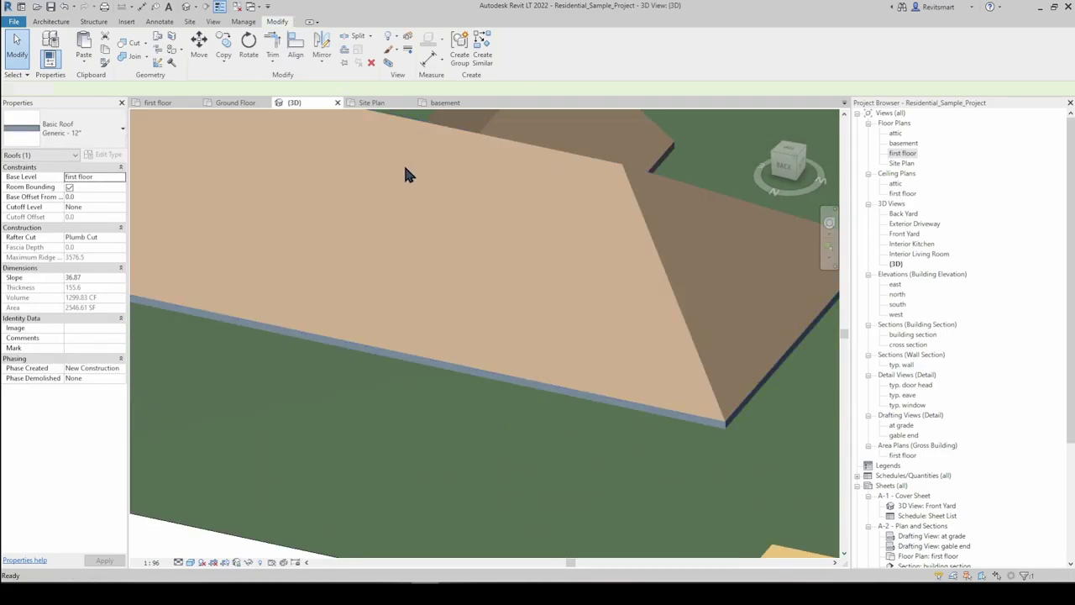
middle_click_drag(433, 229, 499, 295)
scroll(499, 295, "down", 1)
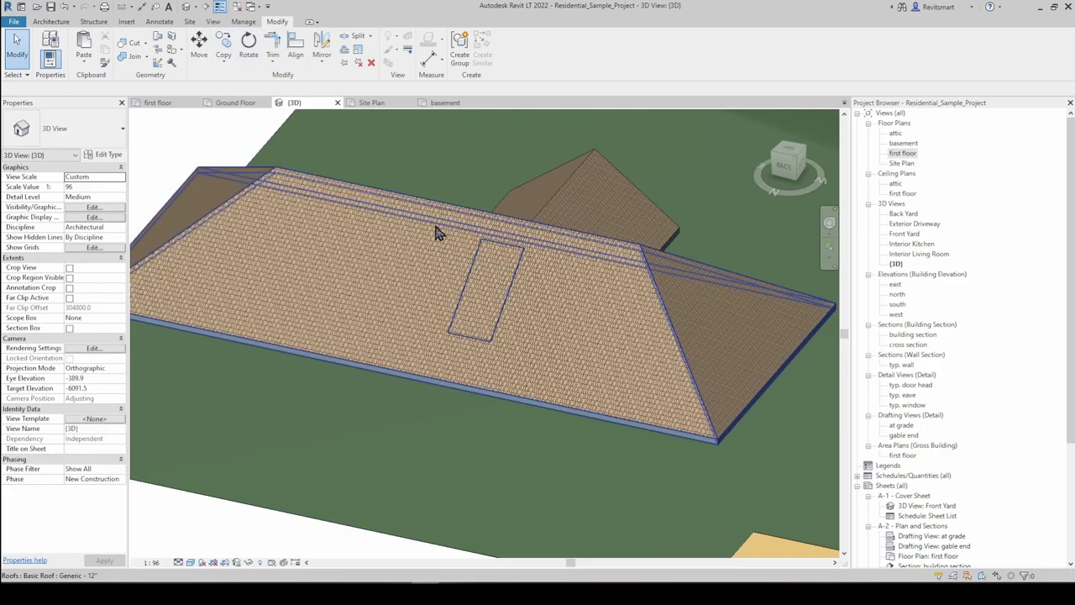
left_click(461, 160)
key("Escape")
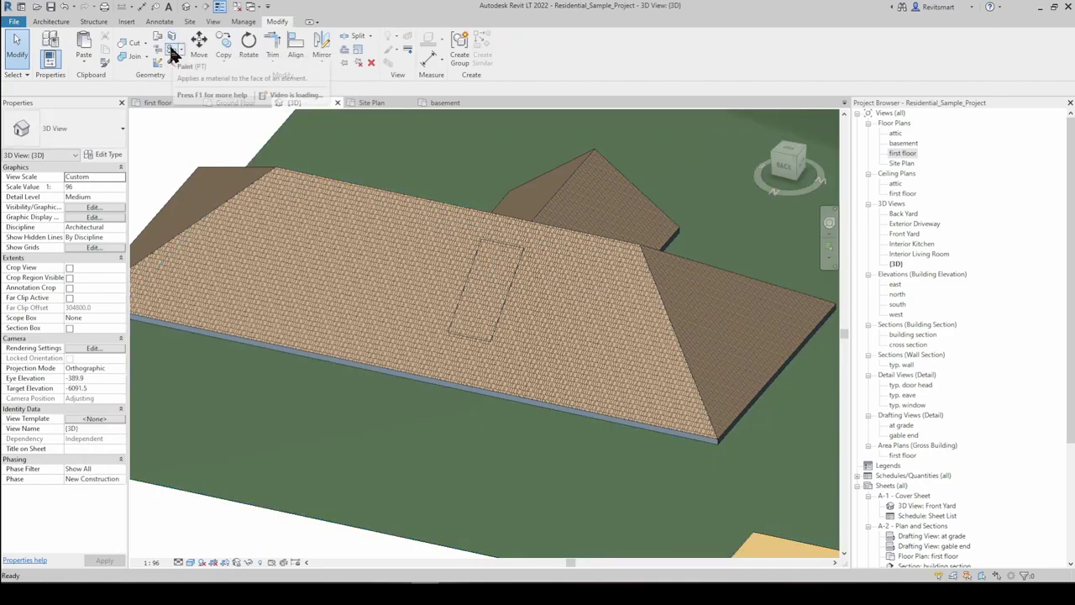
Paint the split rectangular region on the roof's rear slope with the Masonry - Stone material
left_click(174, 54)
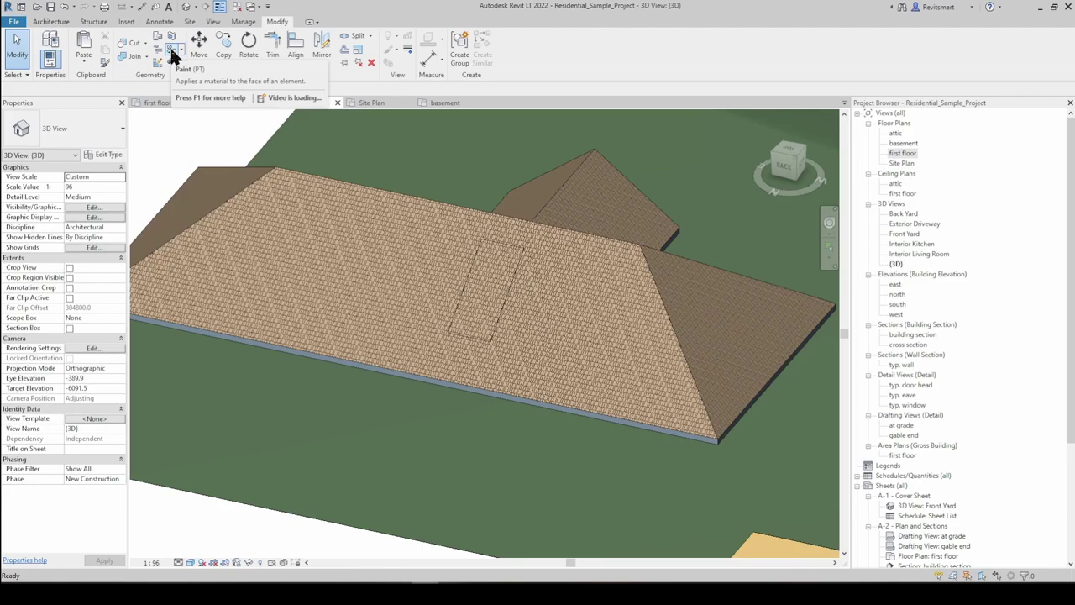
left_click(243, 22)
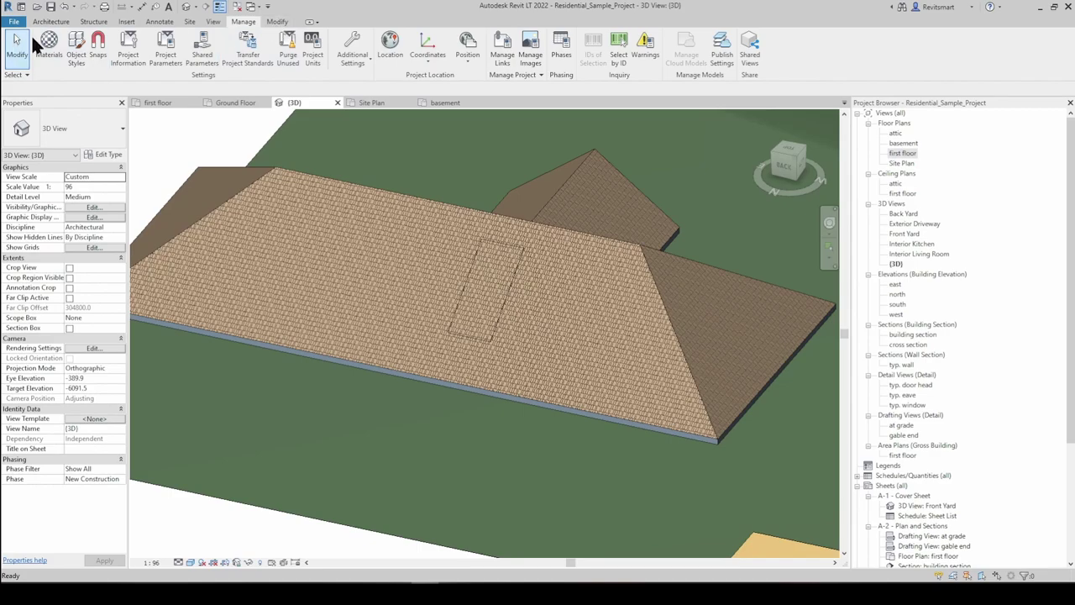
left_click(277, 22)
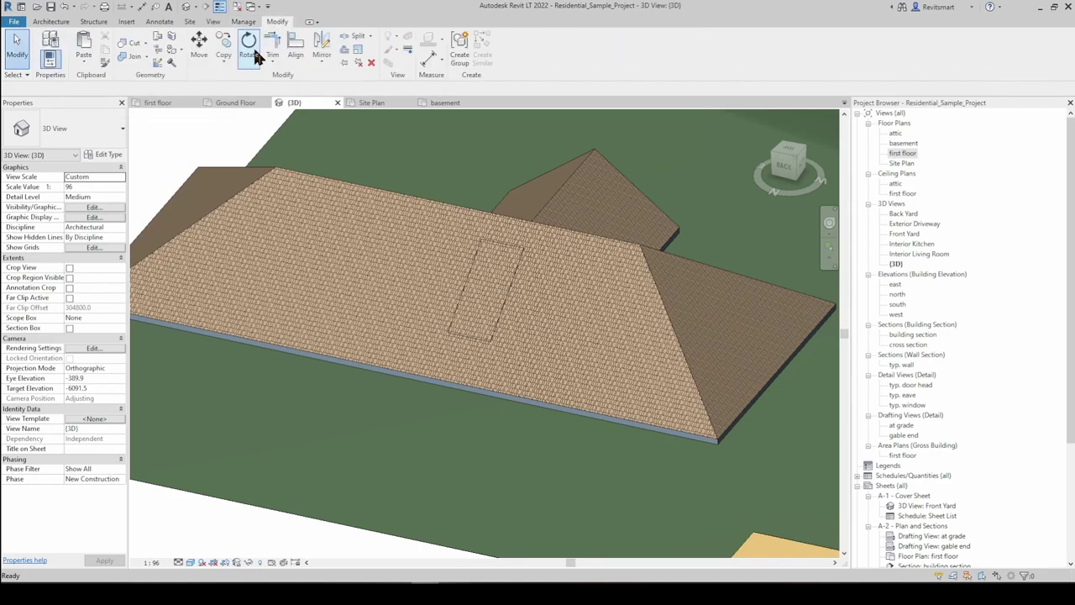
left_click(175, 52)
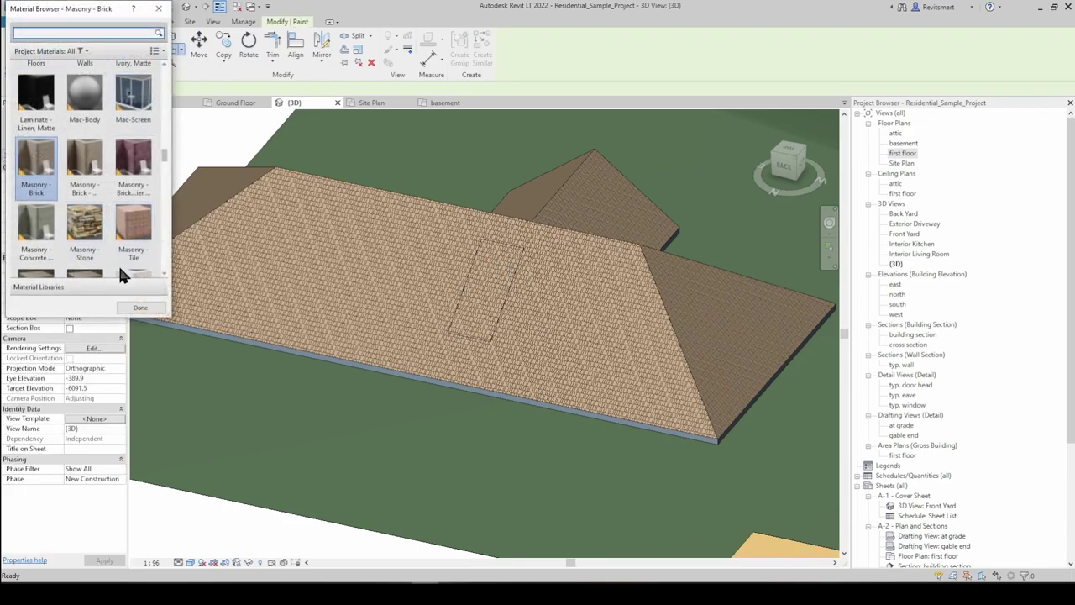
scroll(101, 240, "down", 1)
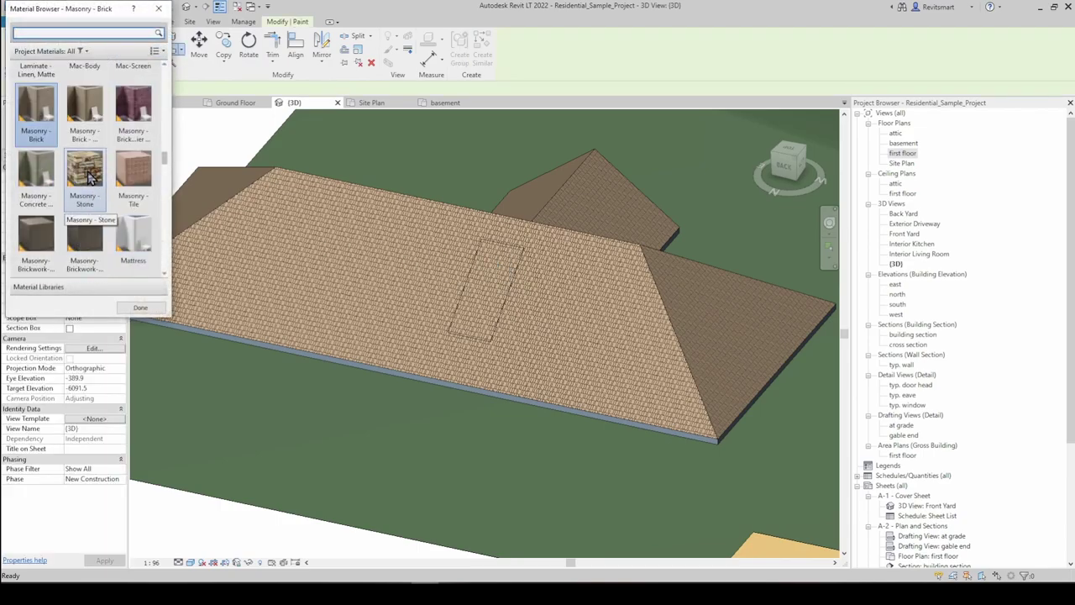
left_click(90, 176)
left_click(492, 281)
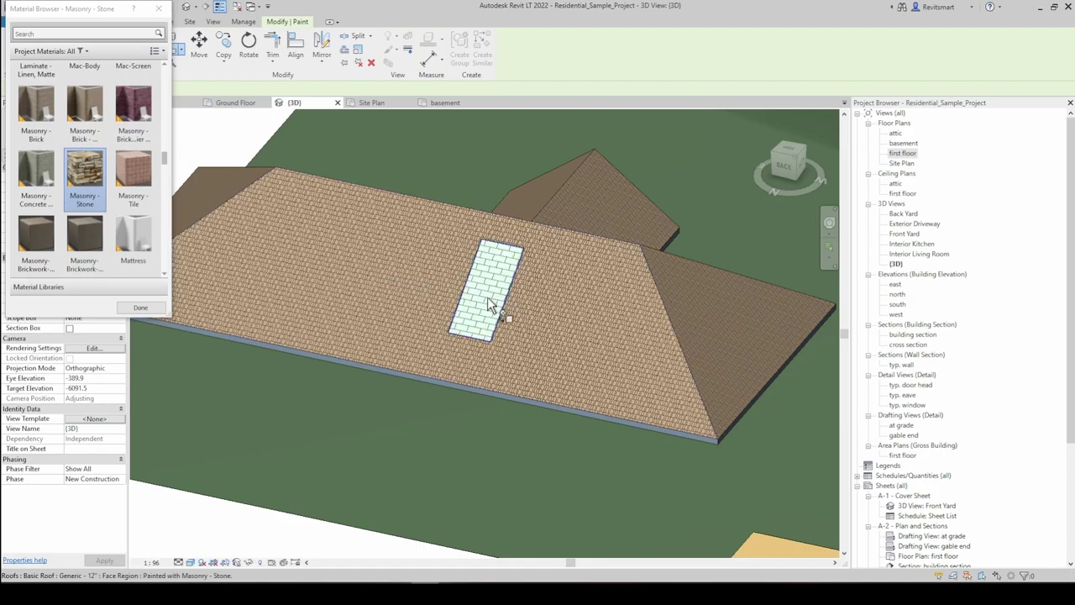
scroll(488, 301, "up", 3)
scroll(93, 168, "up", 1)
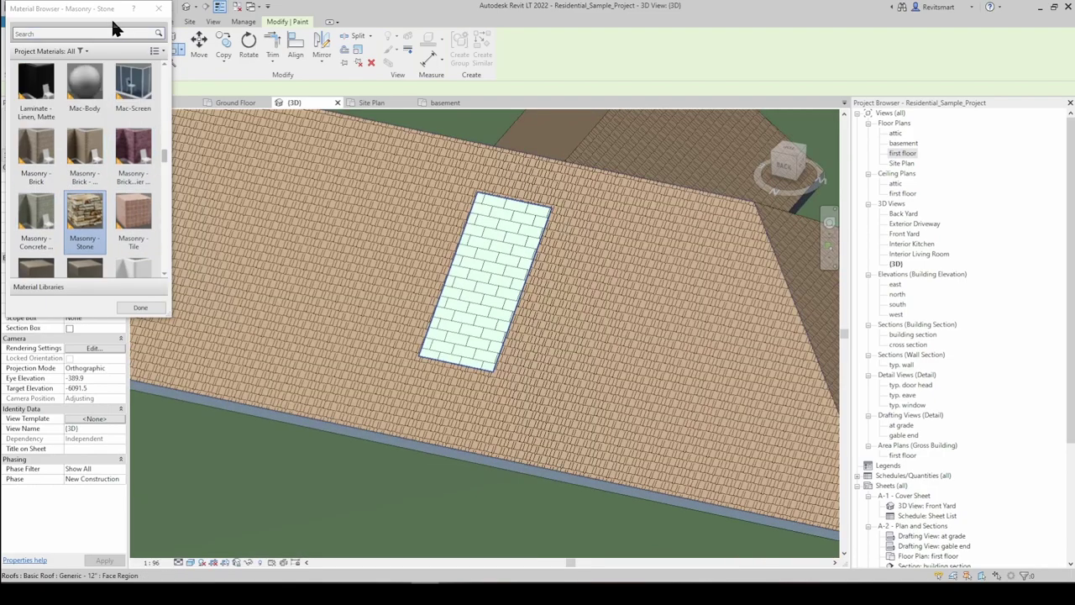
Remove the paint from the split rectangular region on the roof's rear slope
left_click_drag(115, 29, 214, 140)
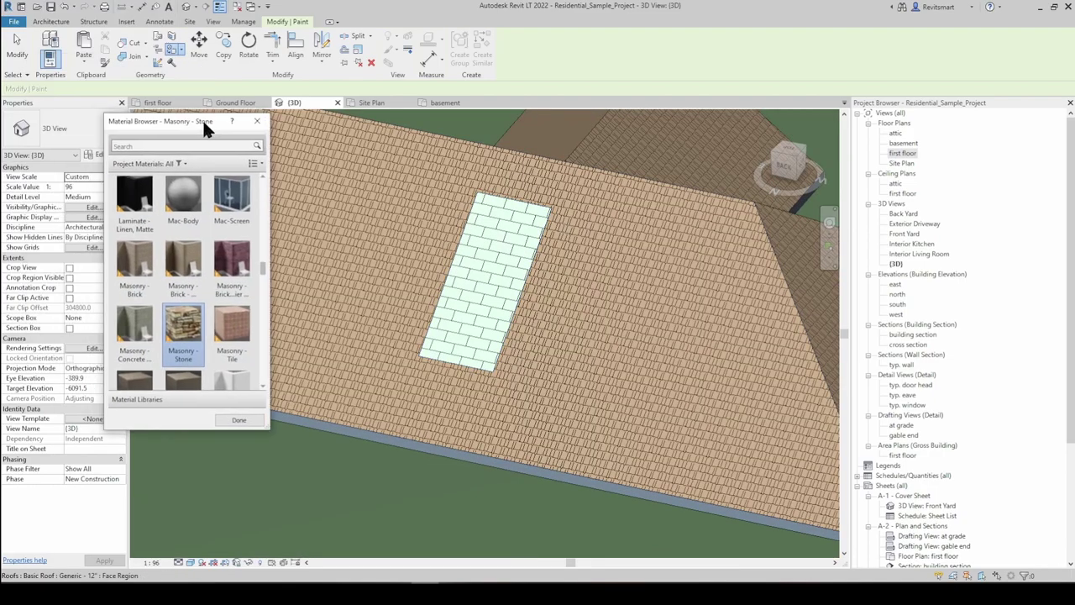
left_click(178, 50)
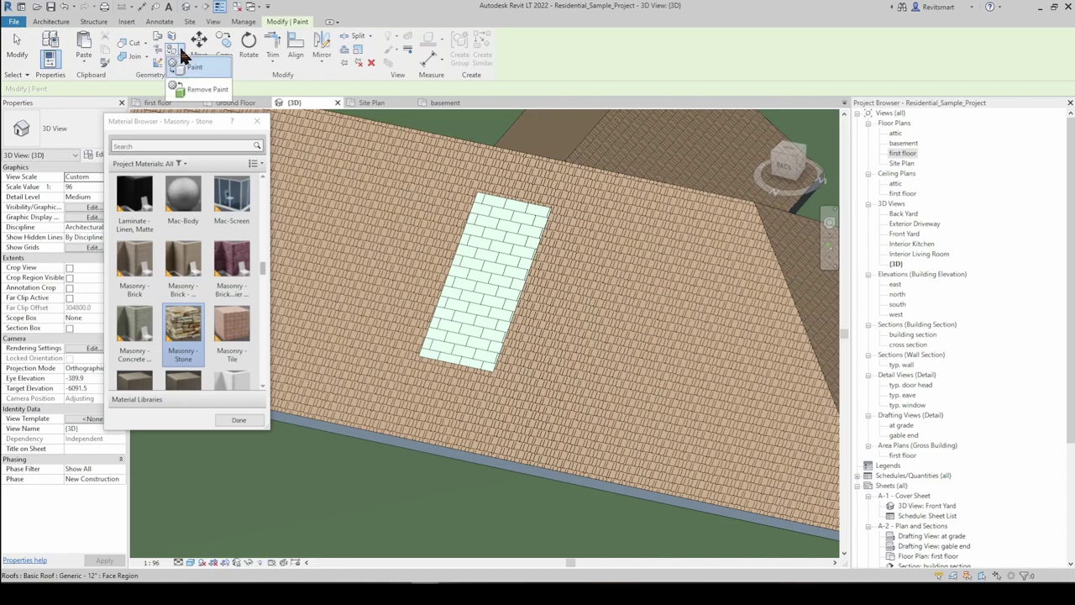
left_click(202, 89)
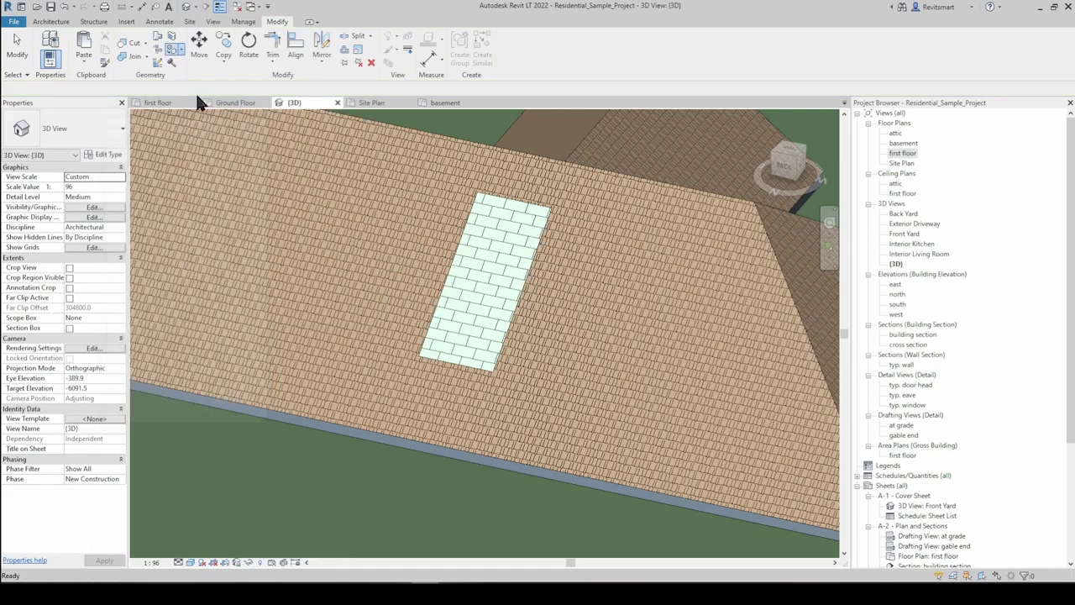
left_click(477, 256)
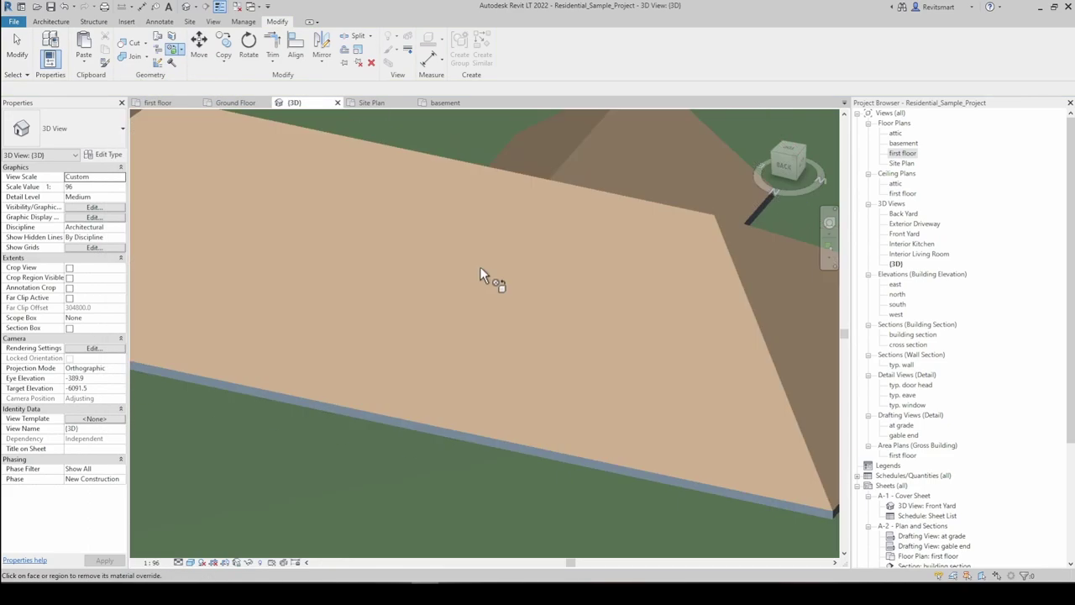
key("Escape")
left_click(463, 249)
key("Escape")
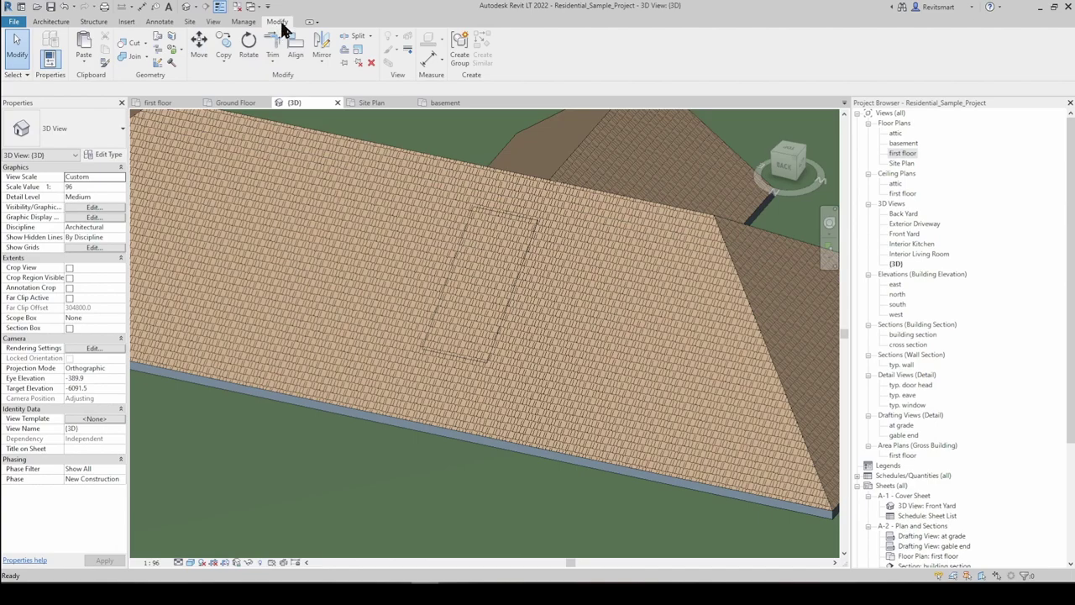
Check the project phases in the Phasing settings and close them without changes
left_click(250, 22)
left_click(247, 22)
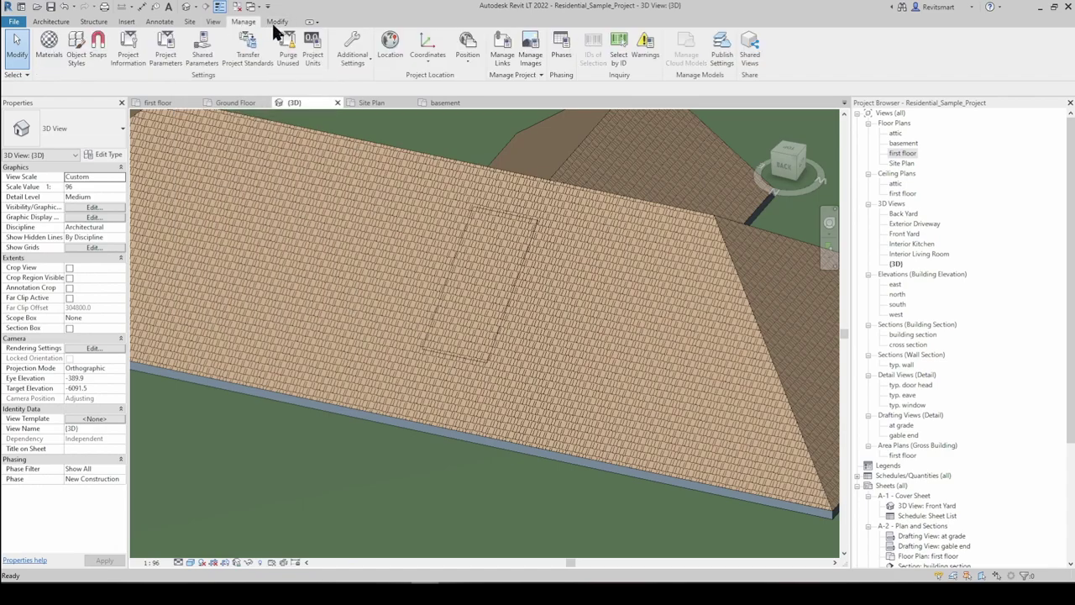
left_click(561, 52)
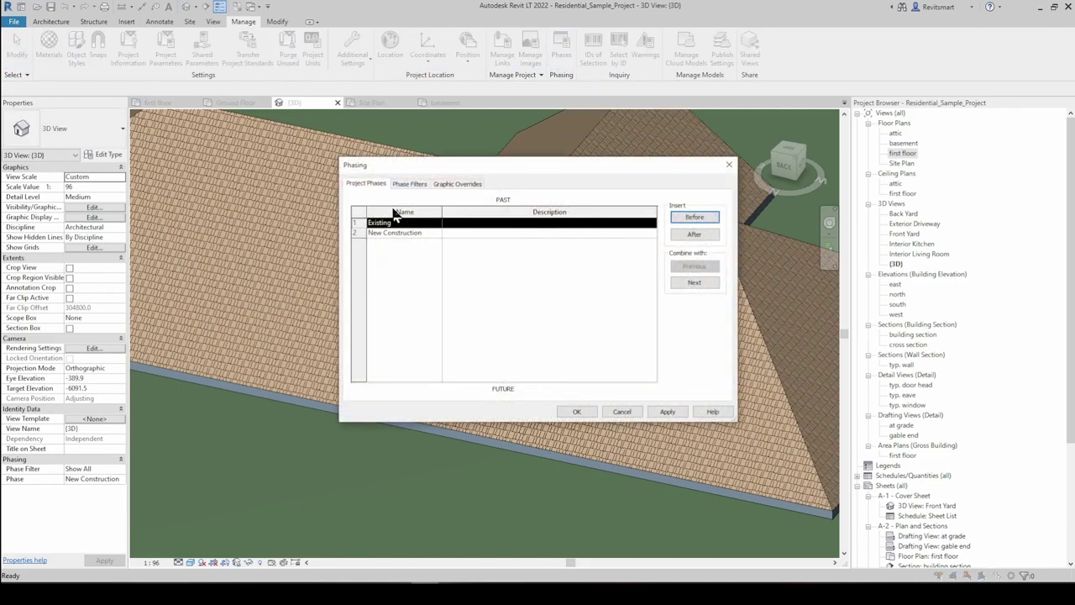
key("Escape")
left_click(277, 22)
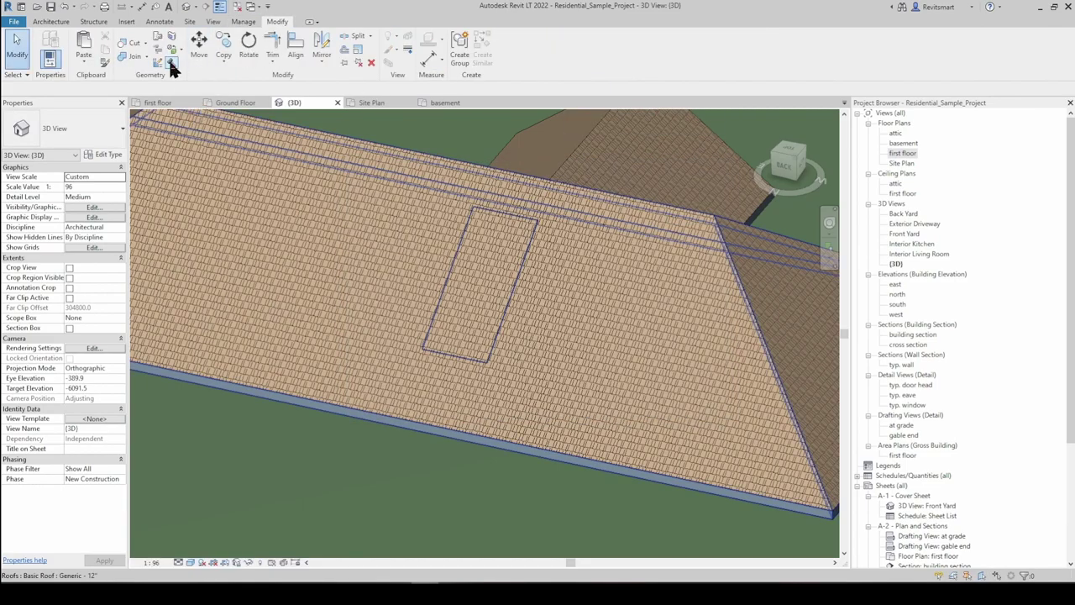
Mark the small gable roof as demolished with the Demolish tool and check its demolished phase in the properties
scroll(343, 221, "down", 5)
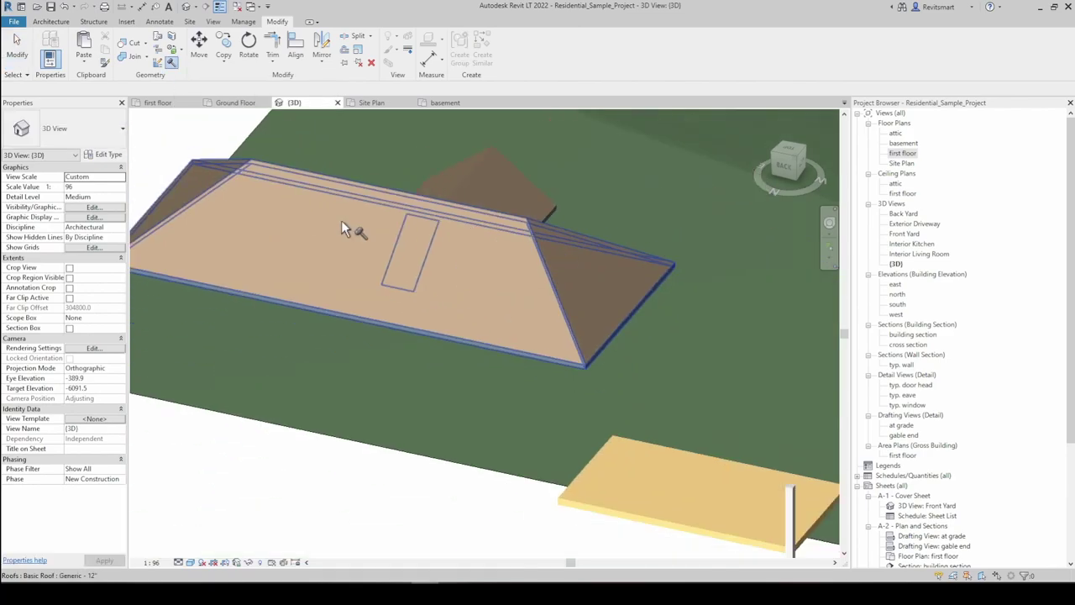
middle_click_drag(478, 192, 305, 179)
scroll(305, 179, "down", 1)
middle_click_drag(830, 273, 569, 249)
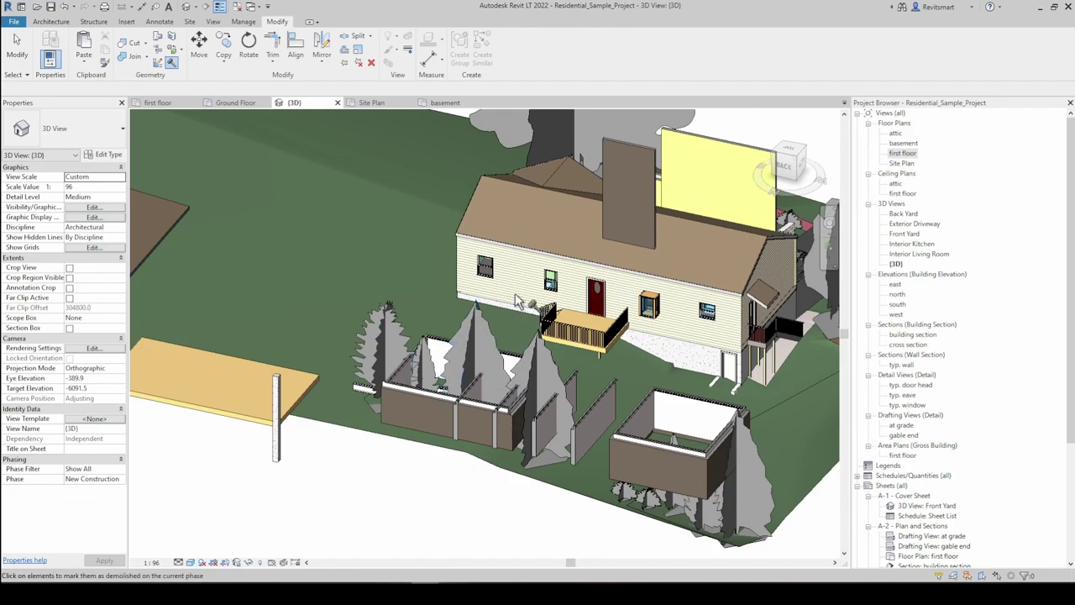
middle_click_drag(484, 203, 528, 233)
scroll(658, 420, "down", 2)
scroll(454, 330, "up", 3)
scroll(309, 258, "up", 6)
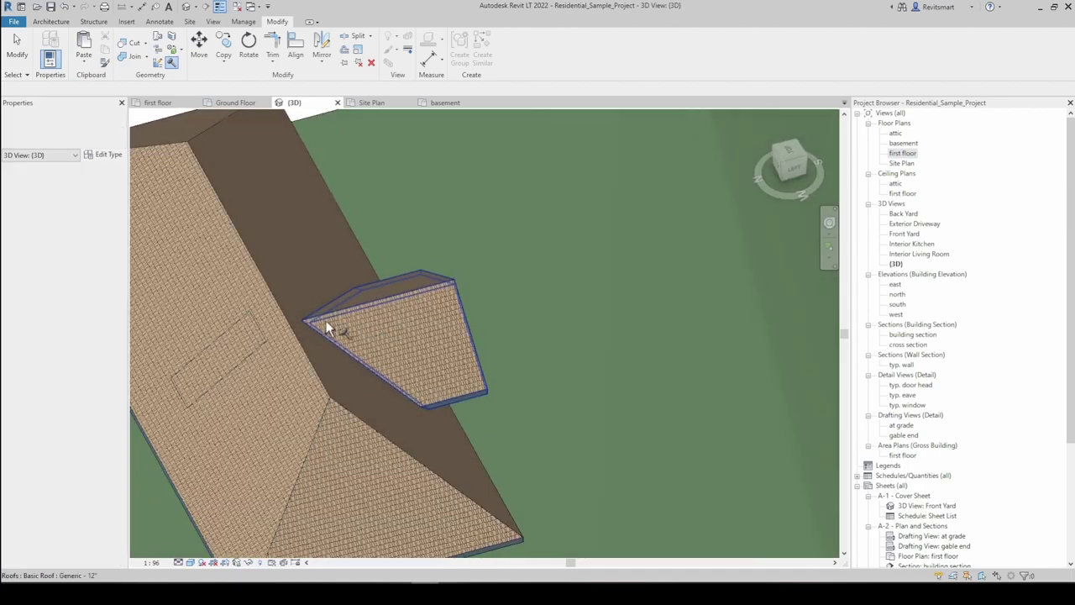
middle_click_drag(380, 307, 43, 395, "shift")
left_click(410, 326)
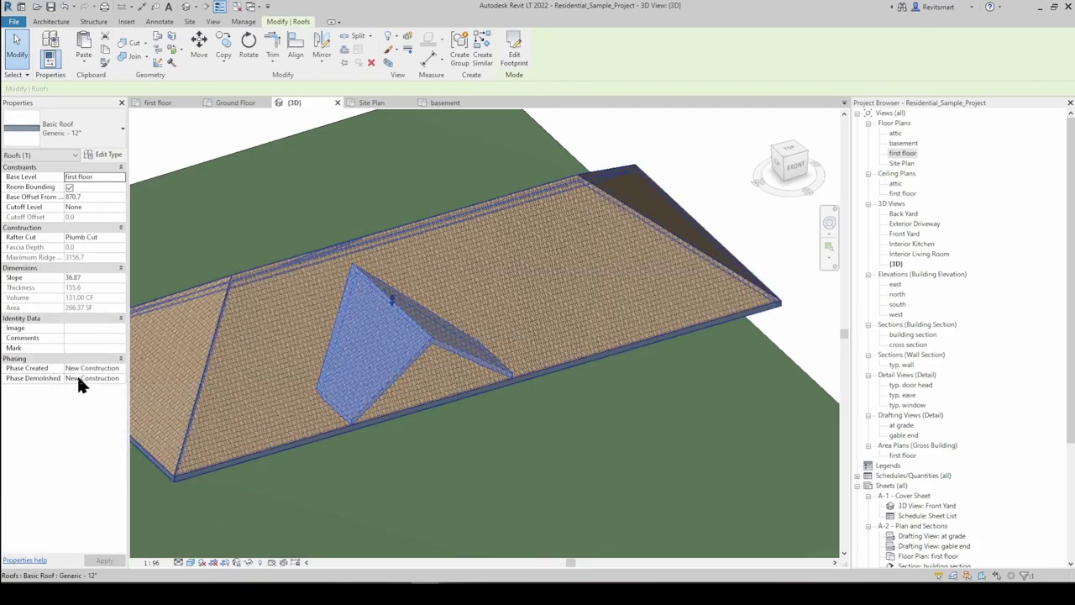
key("Escape")
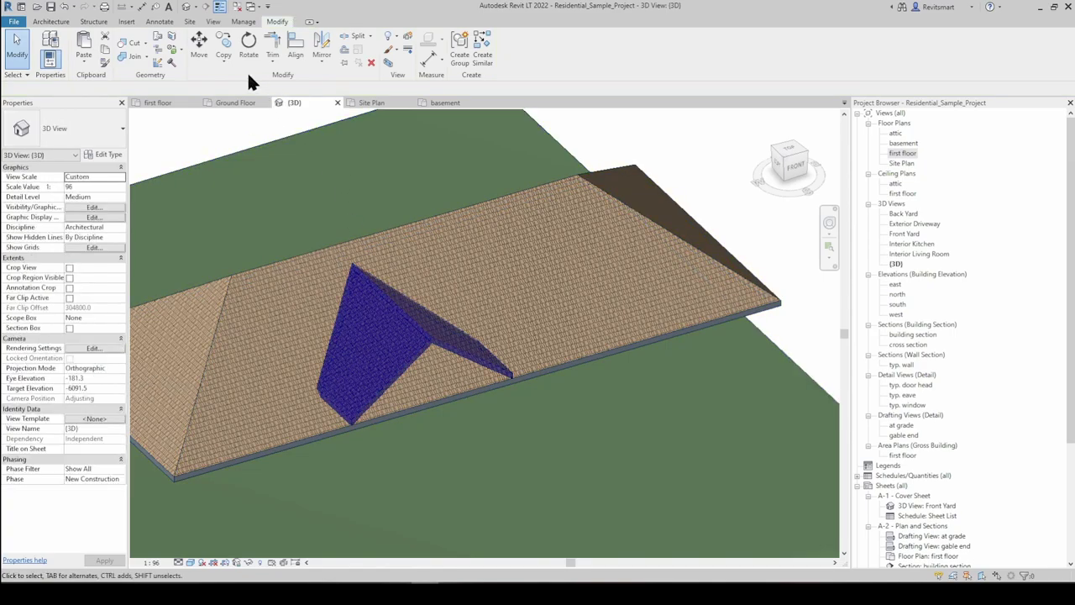
Look over the demolished gable roof and the rest of the site model in the 3D view
left_click(171, 64)
middle_click_drag(308, 297, 410, 272)
scroll(410, 272, "down", 2)
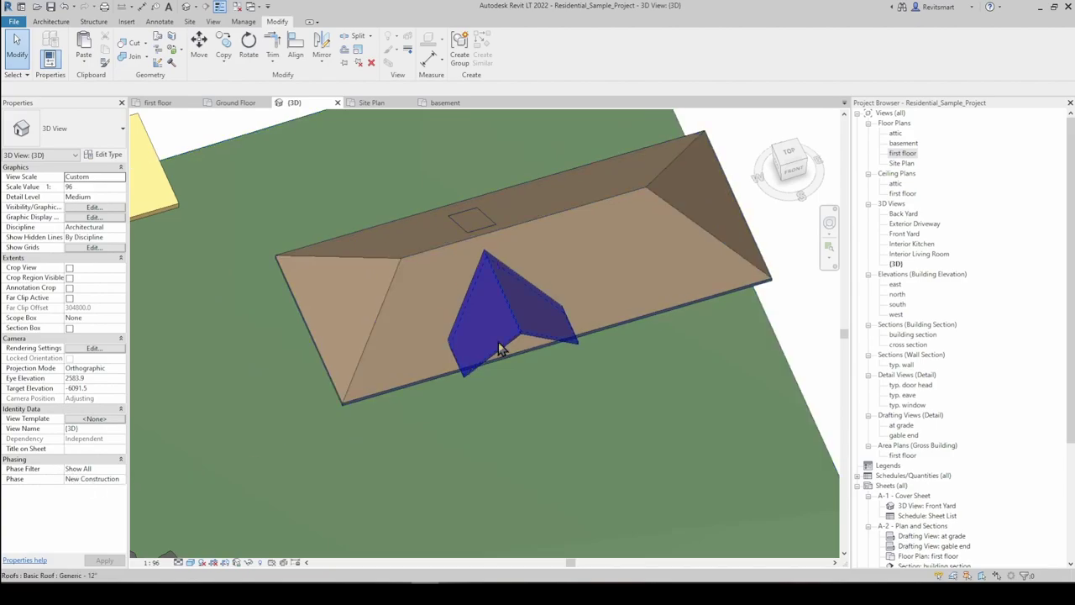
middle_click_drag(363, 195, 408, 220)
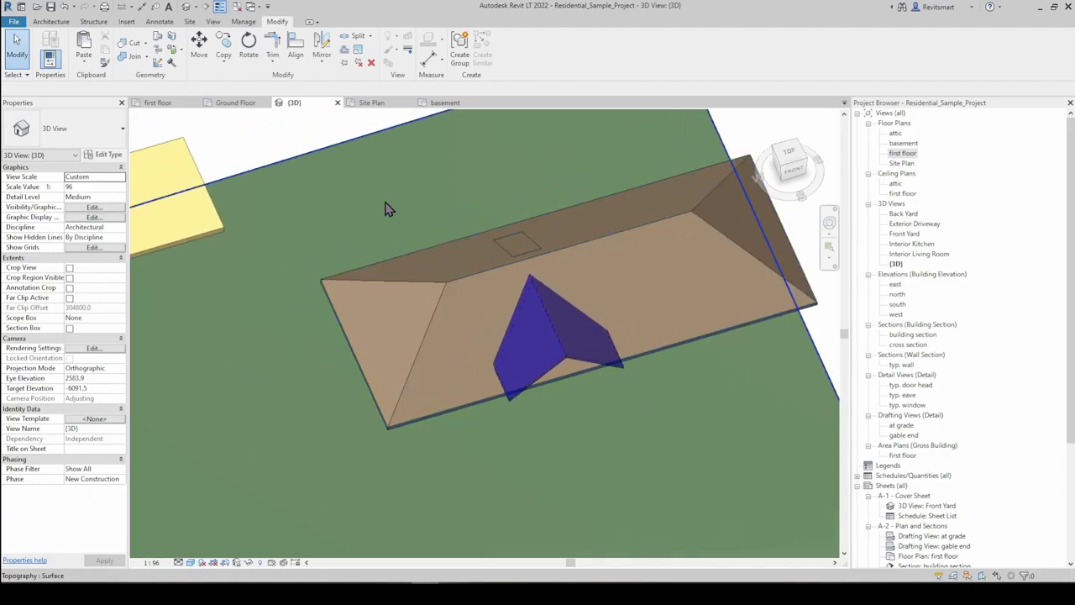
middle_click_drag(167, 157, 496, 217)
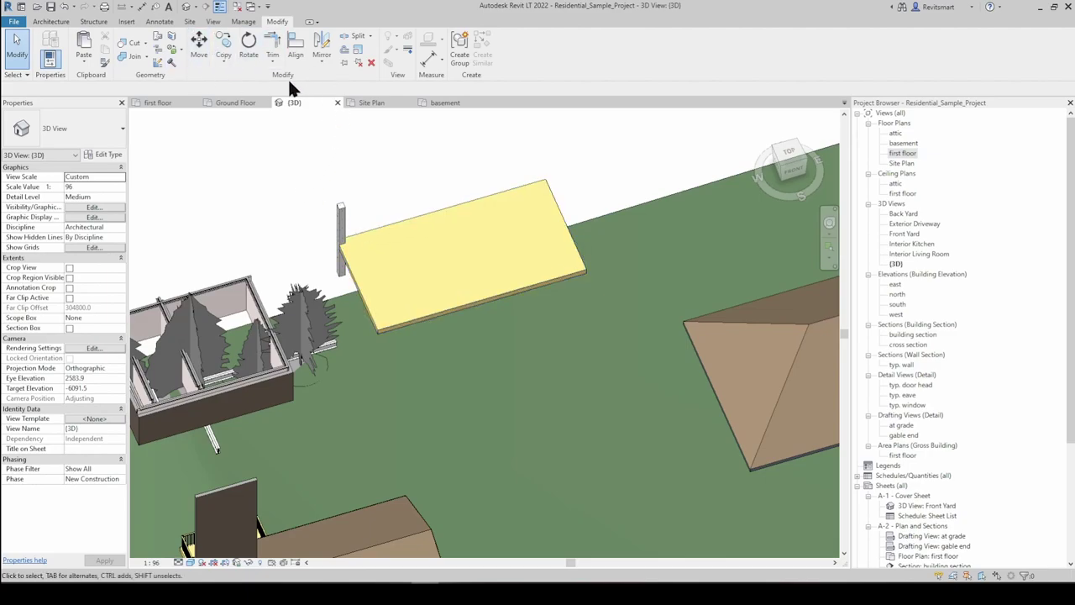
scroll(548, 139, "down", 3)
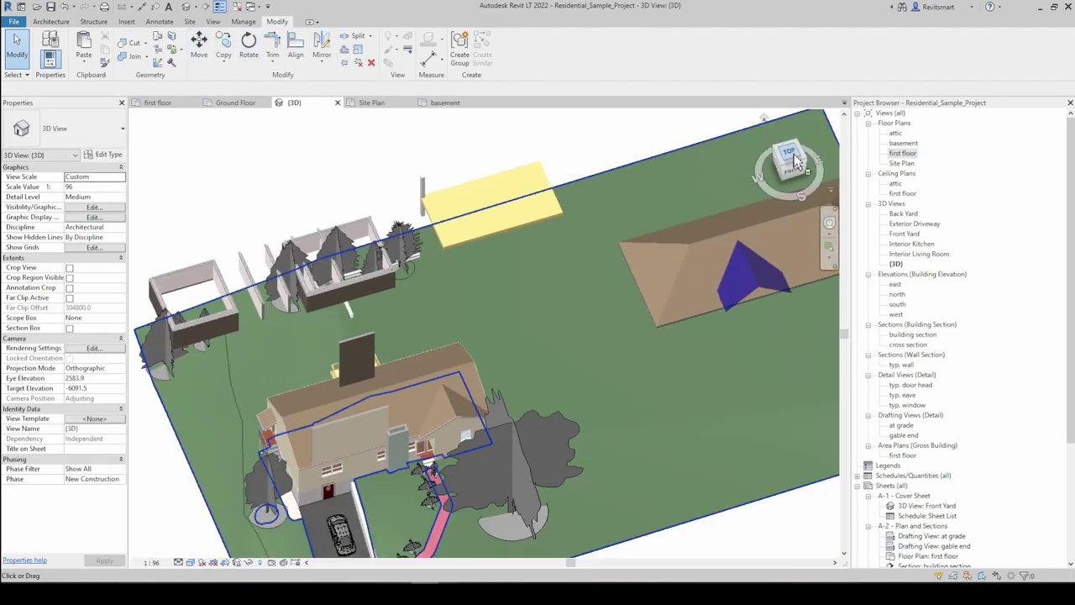
scroll(495, 252, "up", 2)
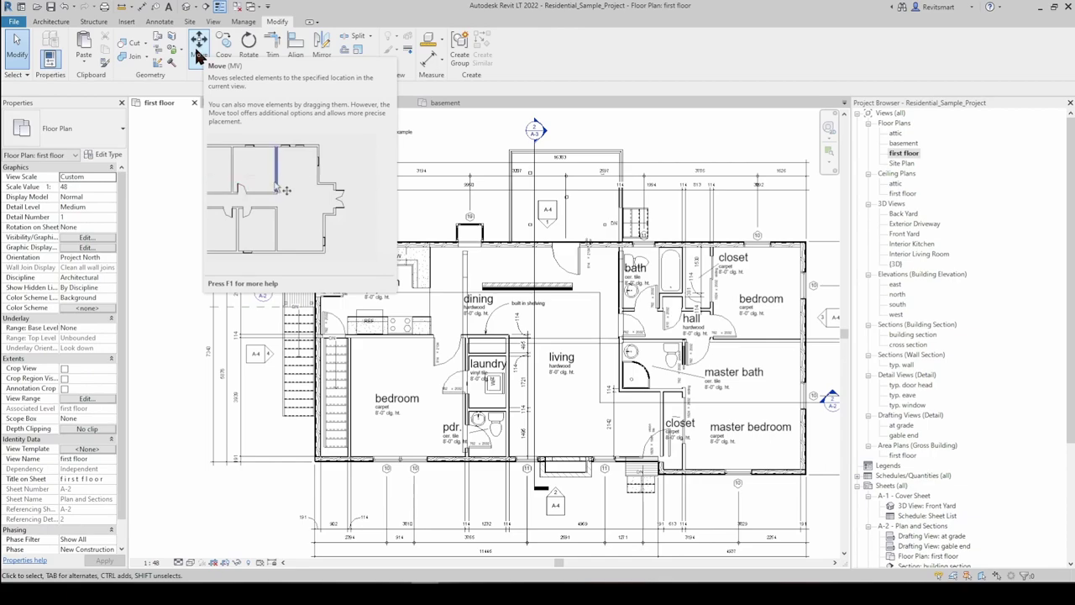
Try to move the north exterior wall on the first floor plan outward with the Constrain option on
left_click(445, 244)
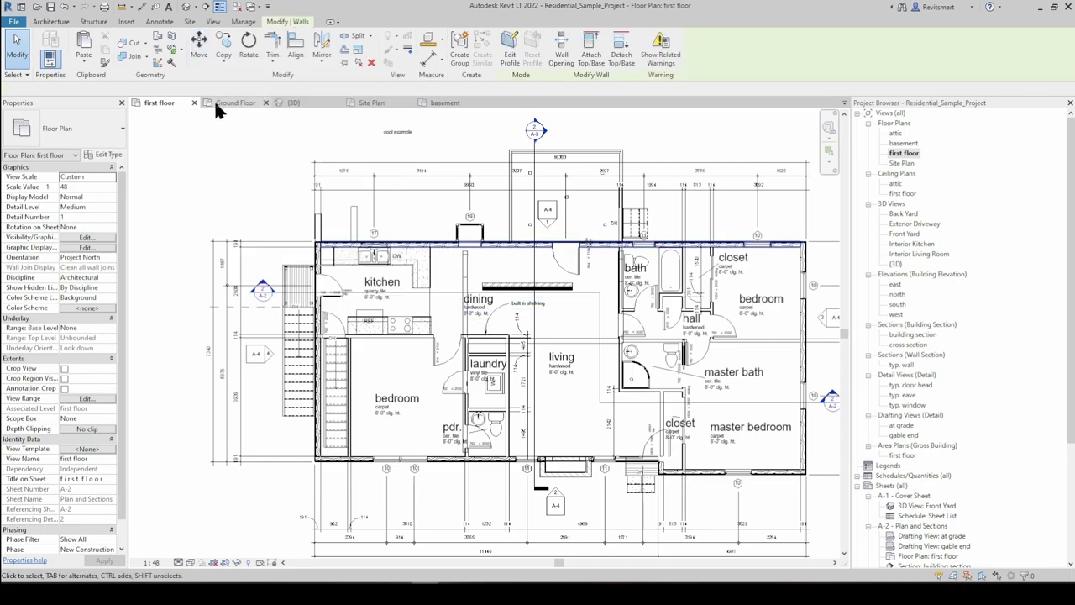
left_click(200, 46)
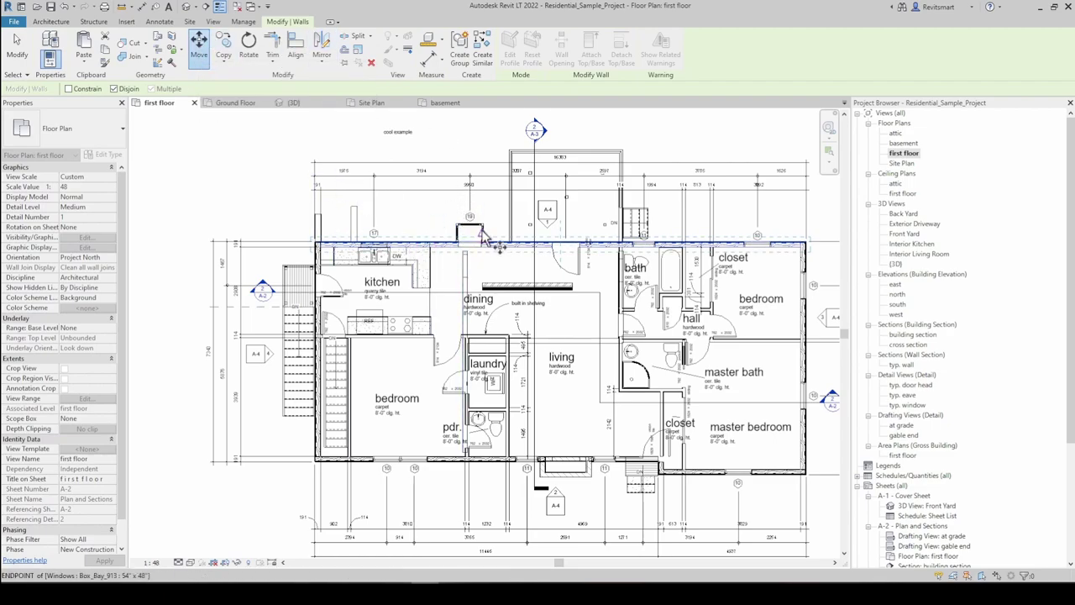
left_click(69, 88)
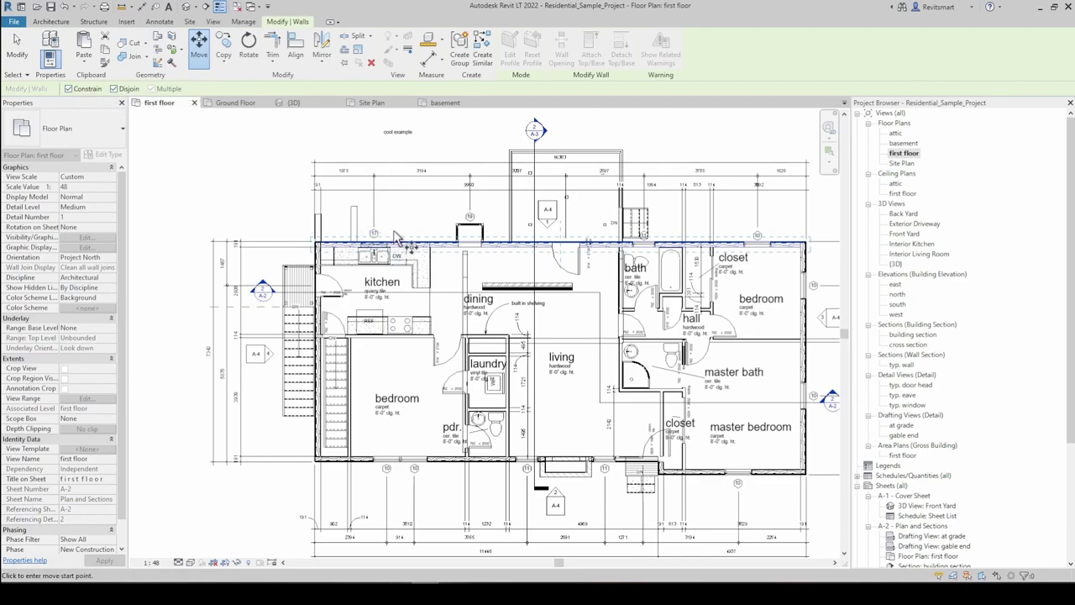
middle_click_drag(391, 228, 395, 266)
left_click(391, 265)
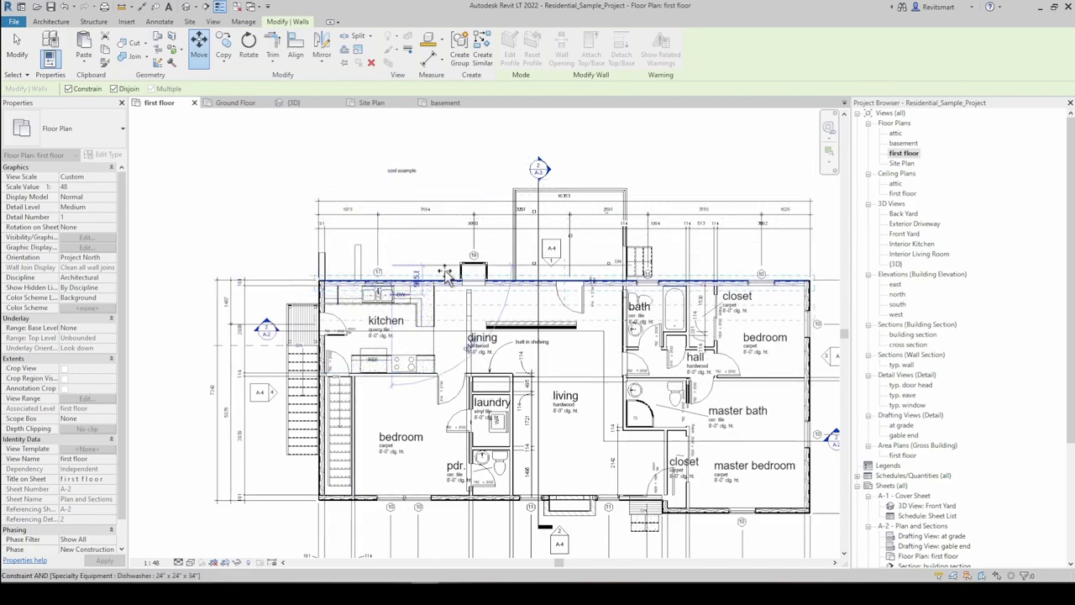
middle_click_drag(388, 262, 320, 271)
left_click(318, 239)
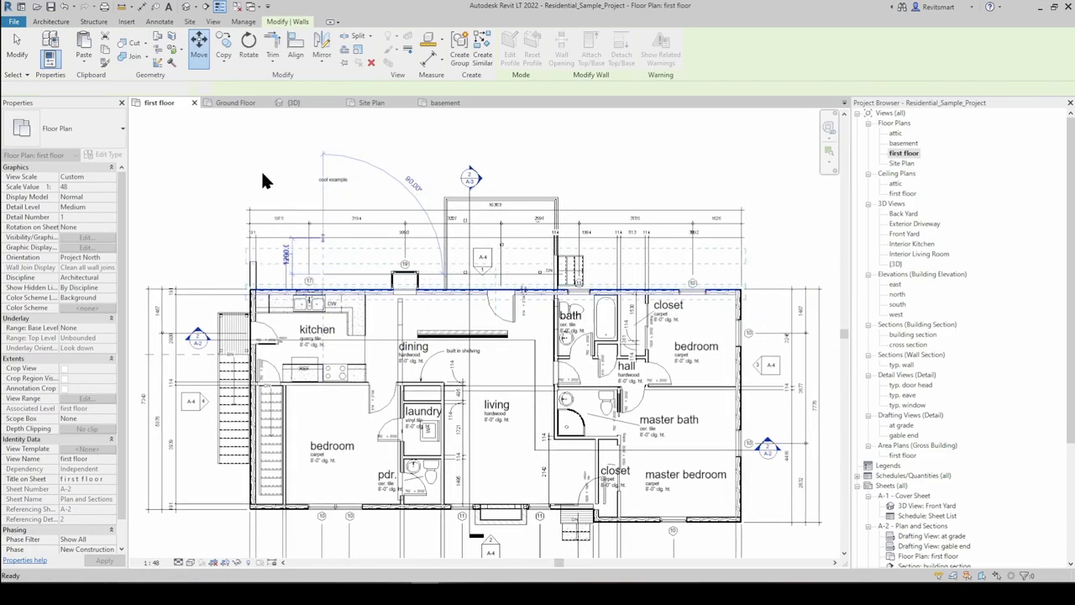
Move the north exterior wall outward with Constrain off and Disjoin on, accept the element deletion, and undo the move
left_click(200, 50)
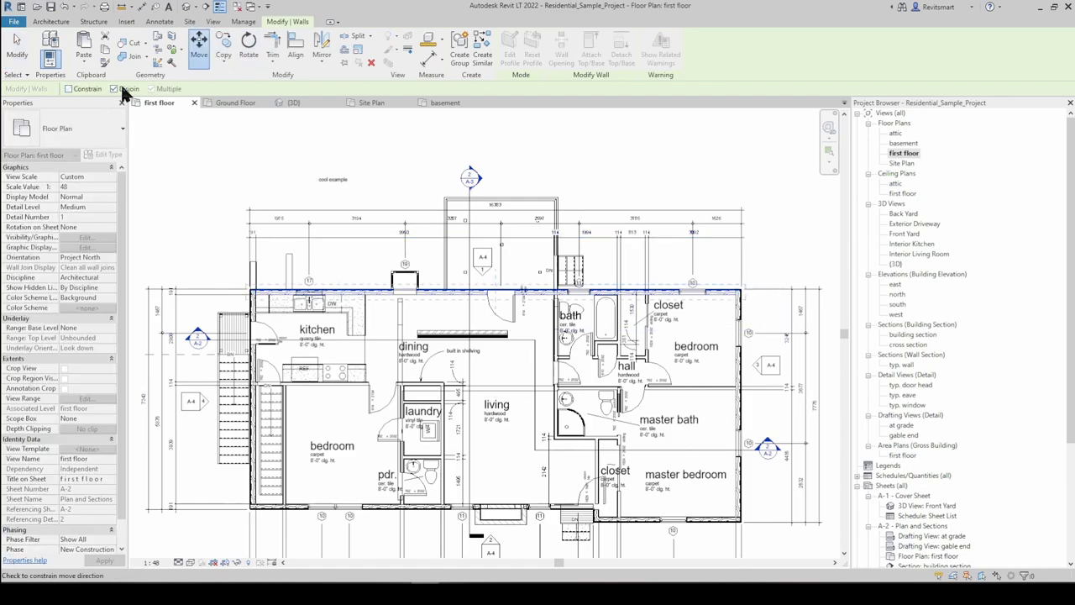
middle_click_drag(360, 190, 428, 173)
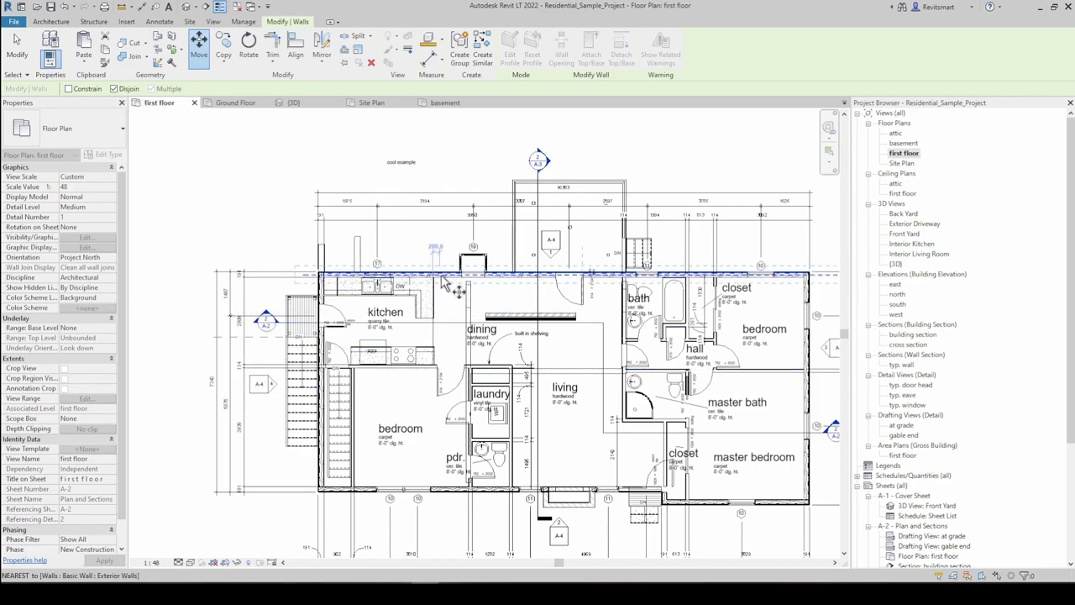
scroll(446, 281, "up", 1)
scroll(556, 237, "down", 1)
middle_click_drag(463, 252, 382, 260)
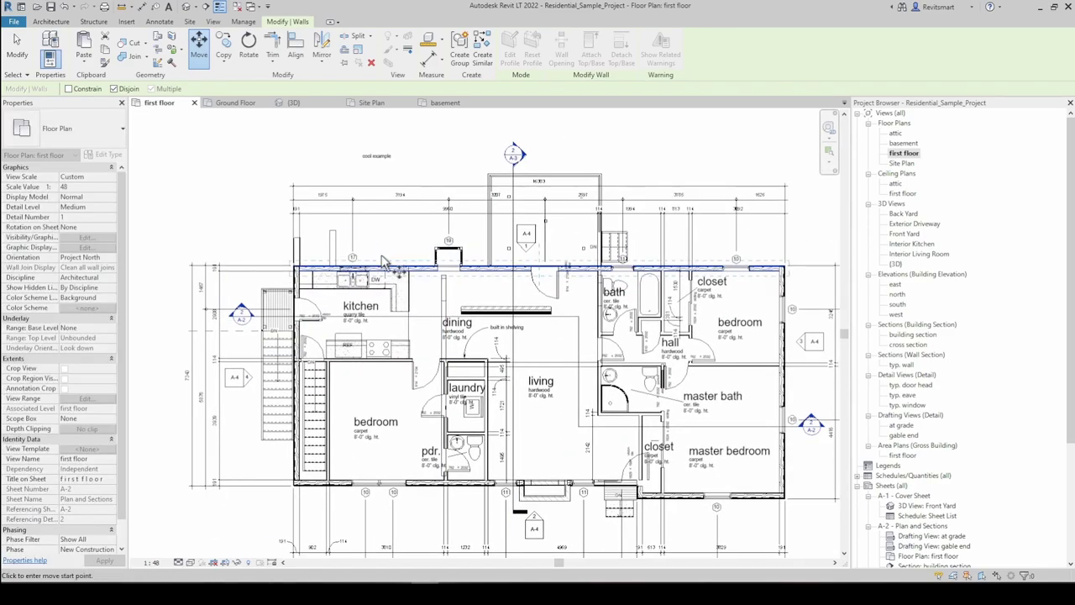
left_click(386, 212)
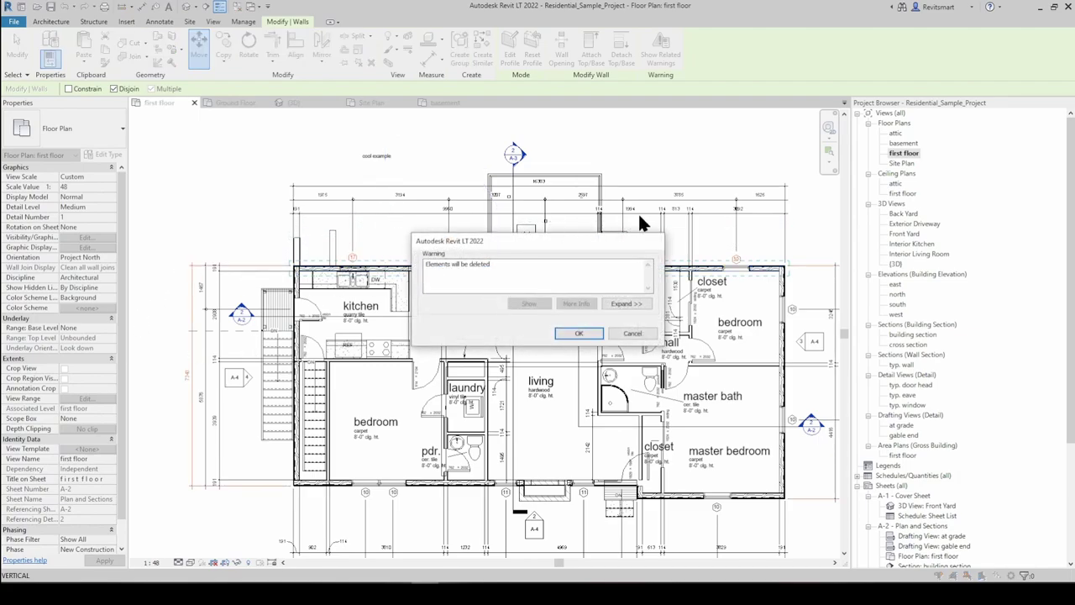
left_click(579, 335)
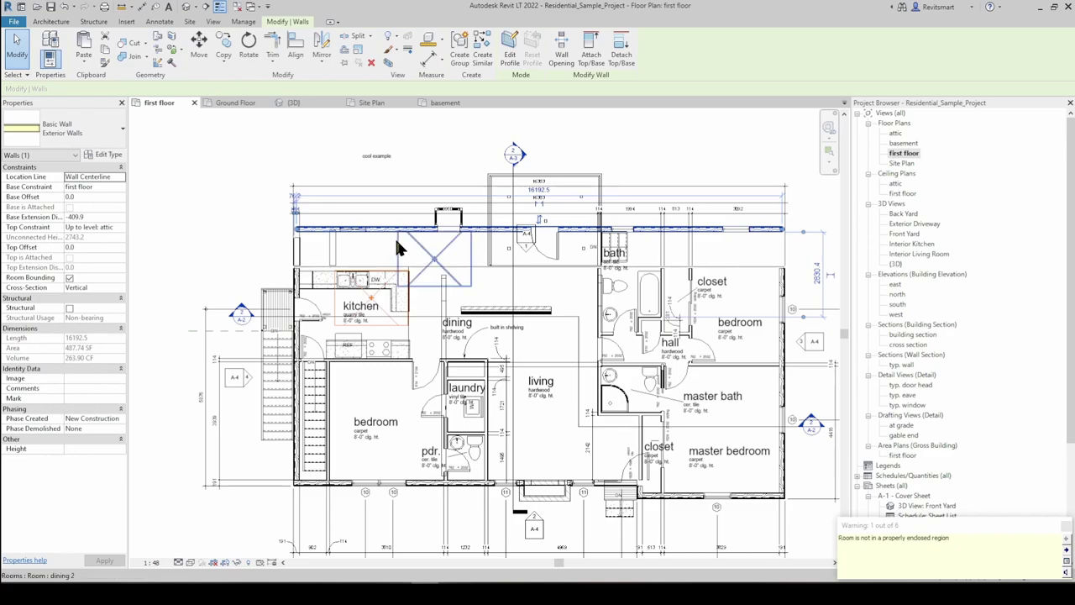
key("Escape")
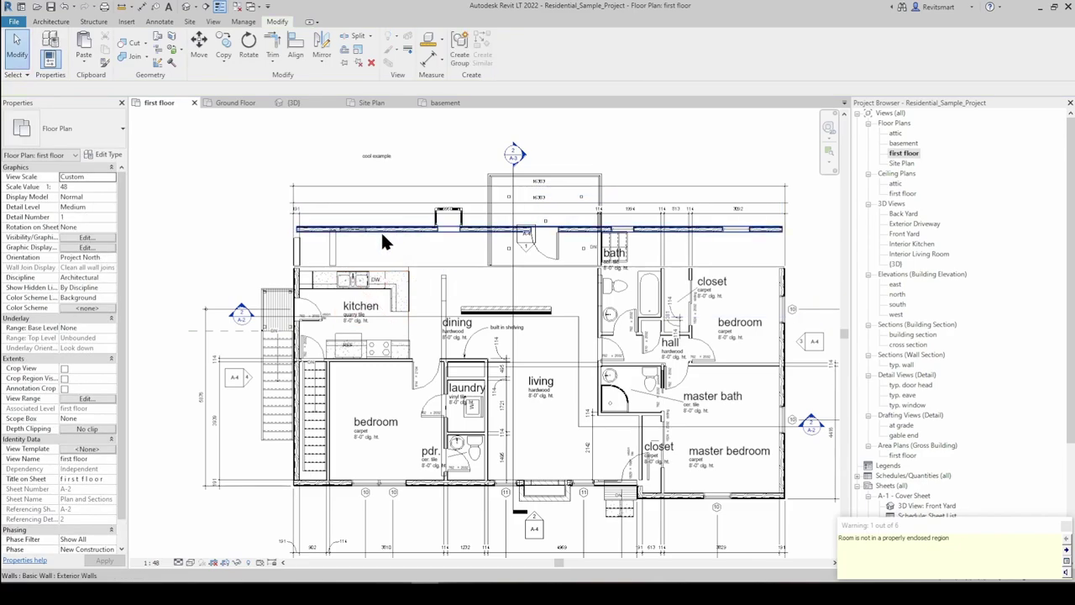
key("ctrl+z")
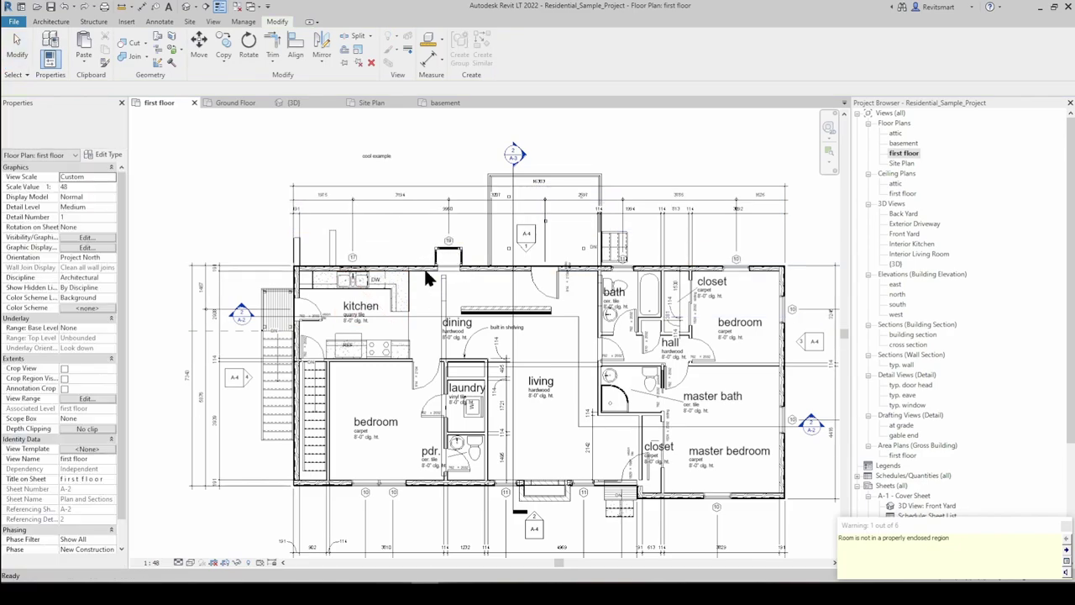
Move the north exterior wall outward about 1300 mm with Constrain and Disjoin off, accept the warning, and undo the move
left_click(199, 46)
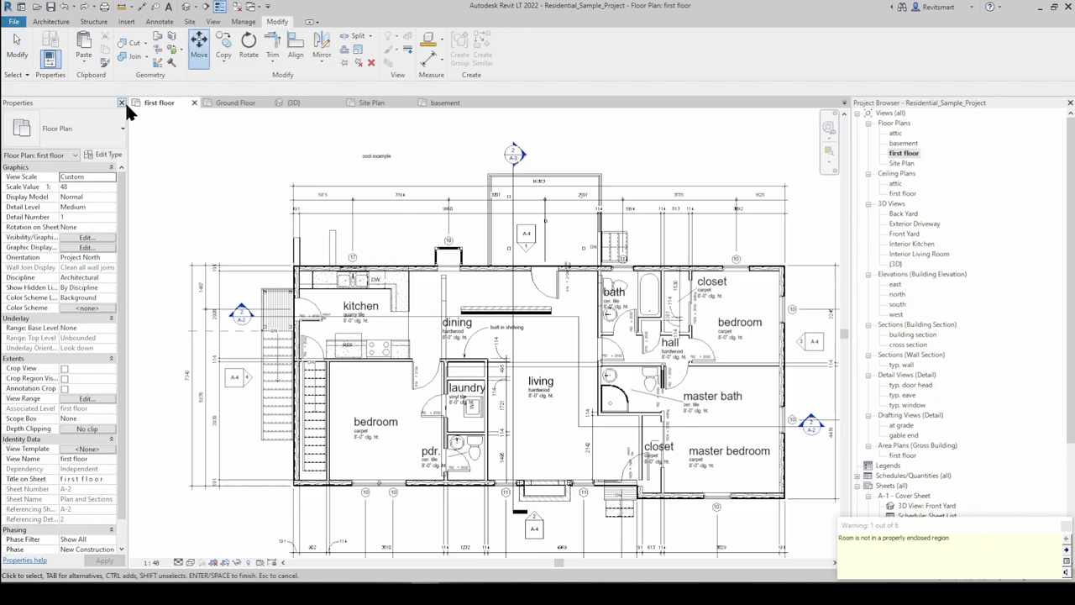
left_click(434, 269)
key("Return")
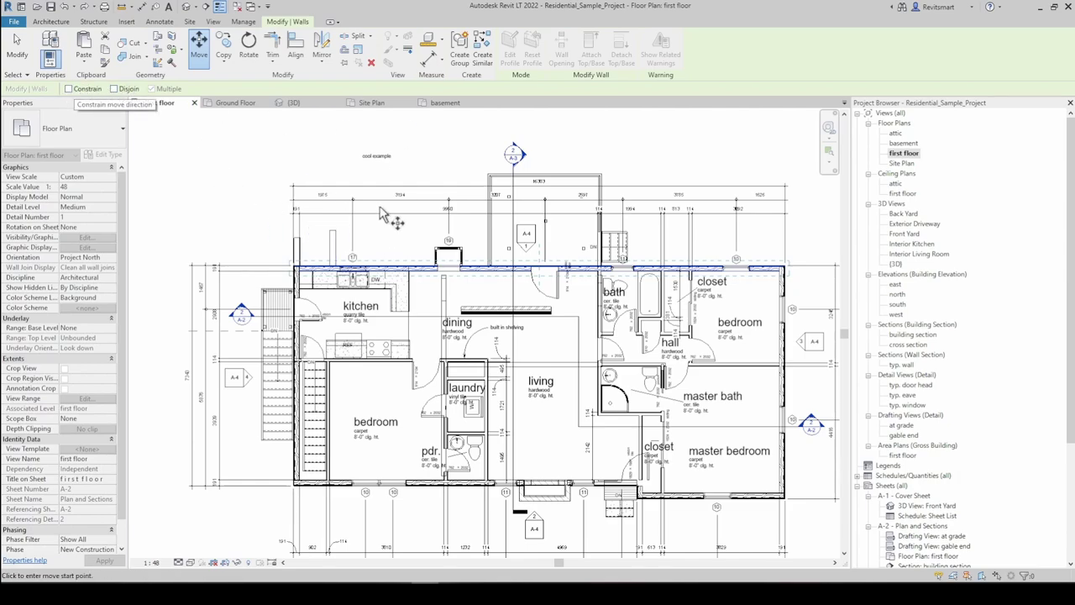
left_click(412, 262)
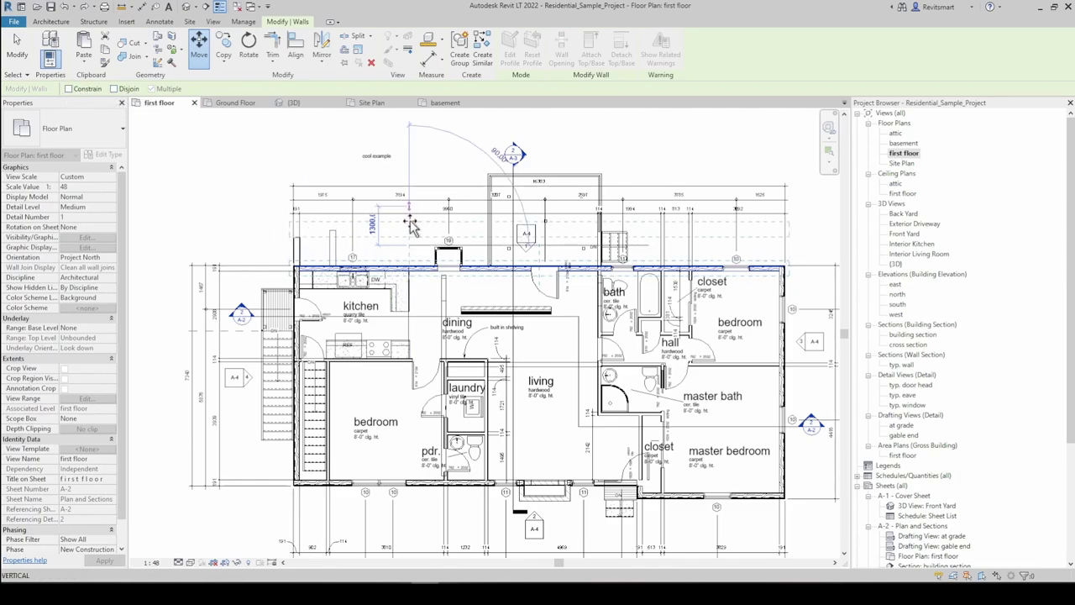
left_click(412, 227)
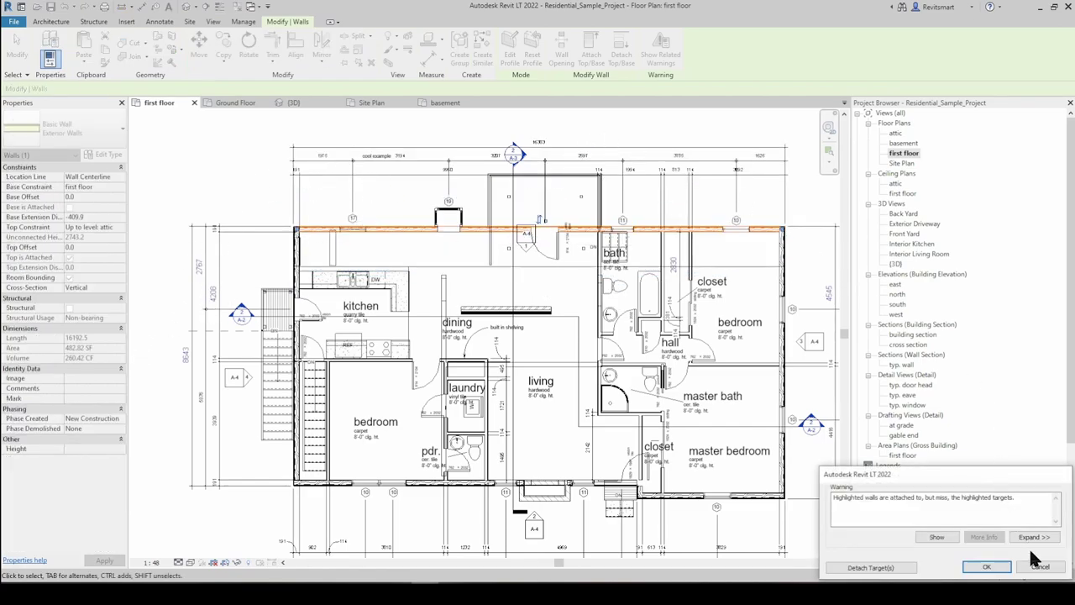
left_click(1002, 567)
middle_click_drag(487, 236, 507, 252)
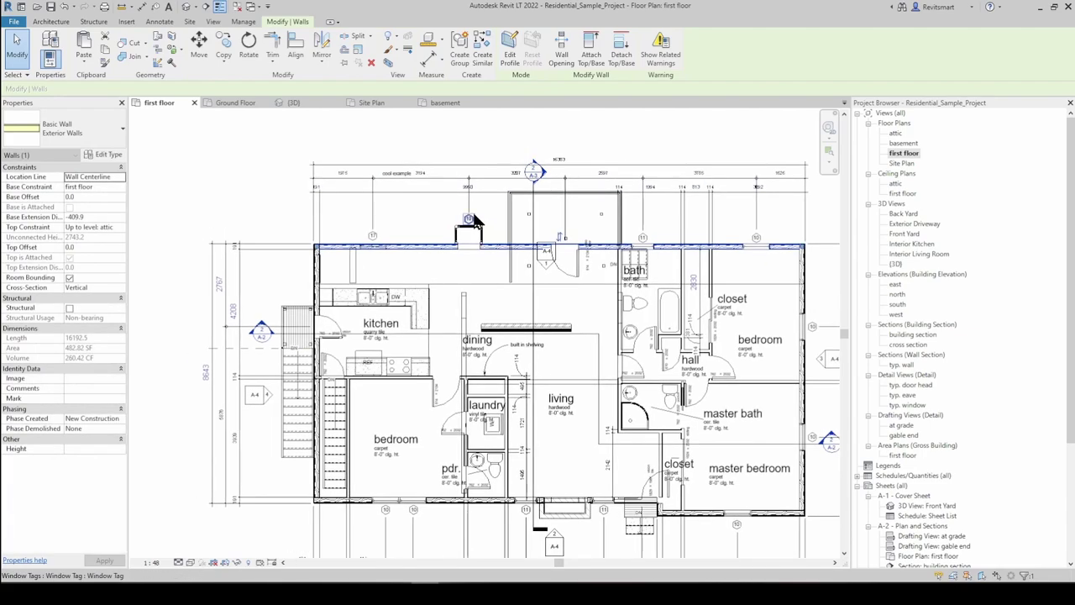
middle_click_drag(405, 238, 427, 227)
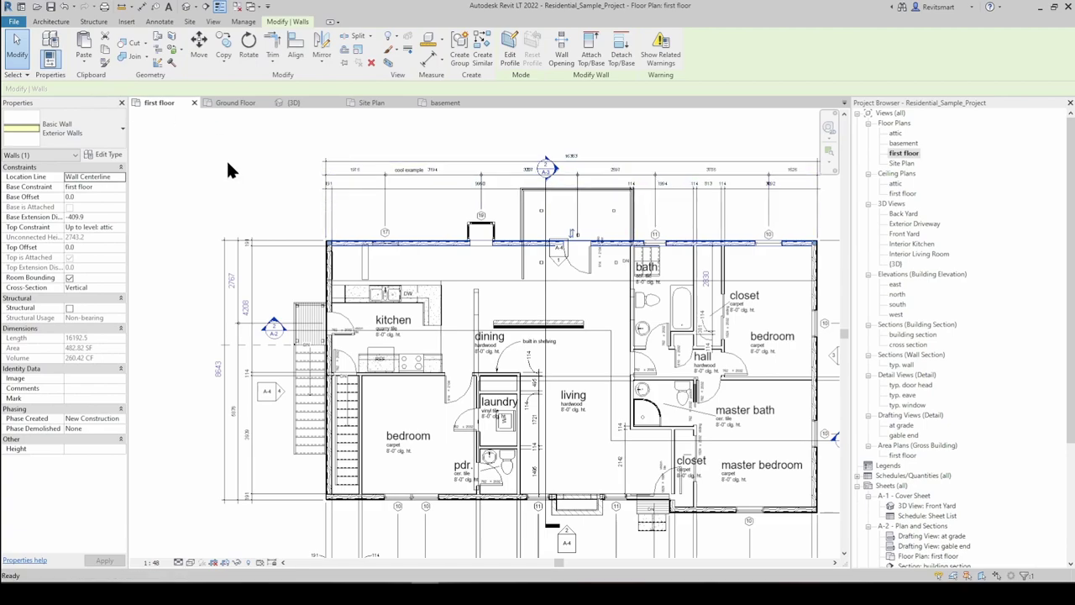
key("ctrl+z")
left_click(249, 184)
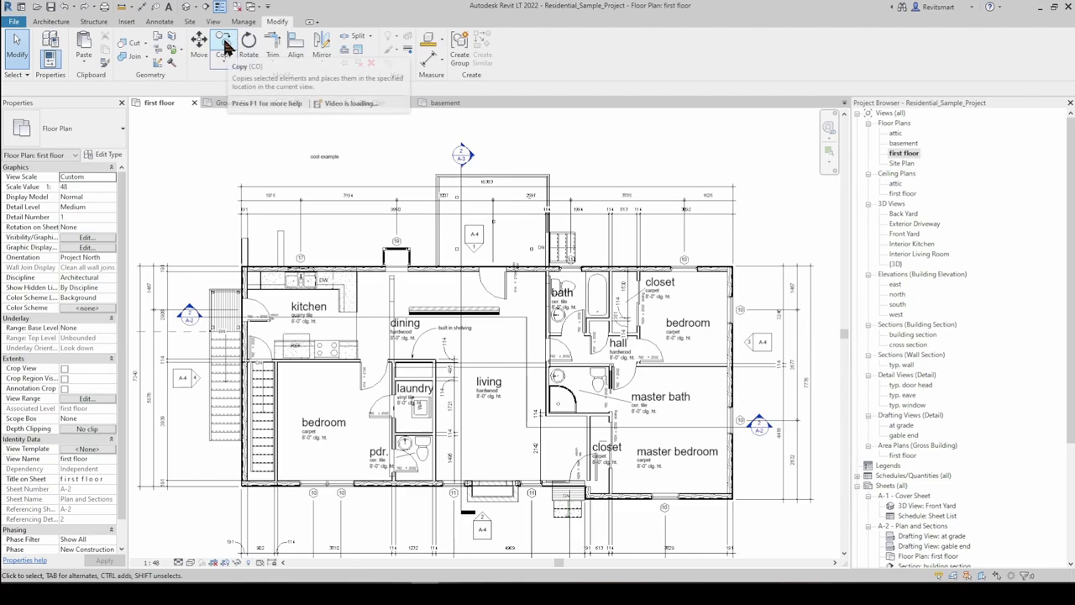
Copy the deck railing diagonally to the north-west of the original with the Multiple option on
middle_click_drag(415, 201, 430, 221)
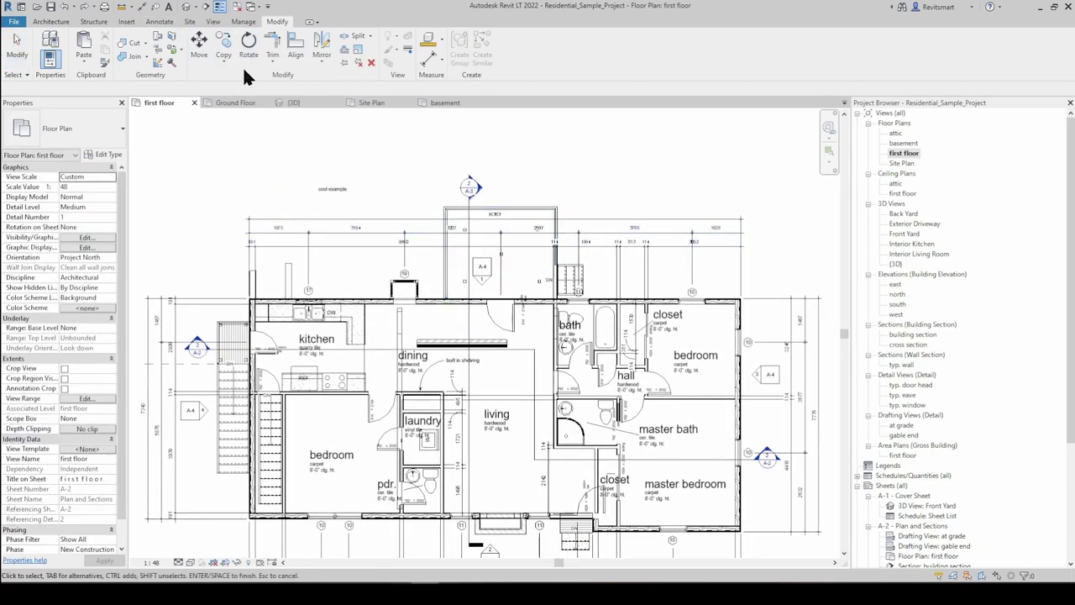
left_click(456, 210)
key("Return")
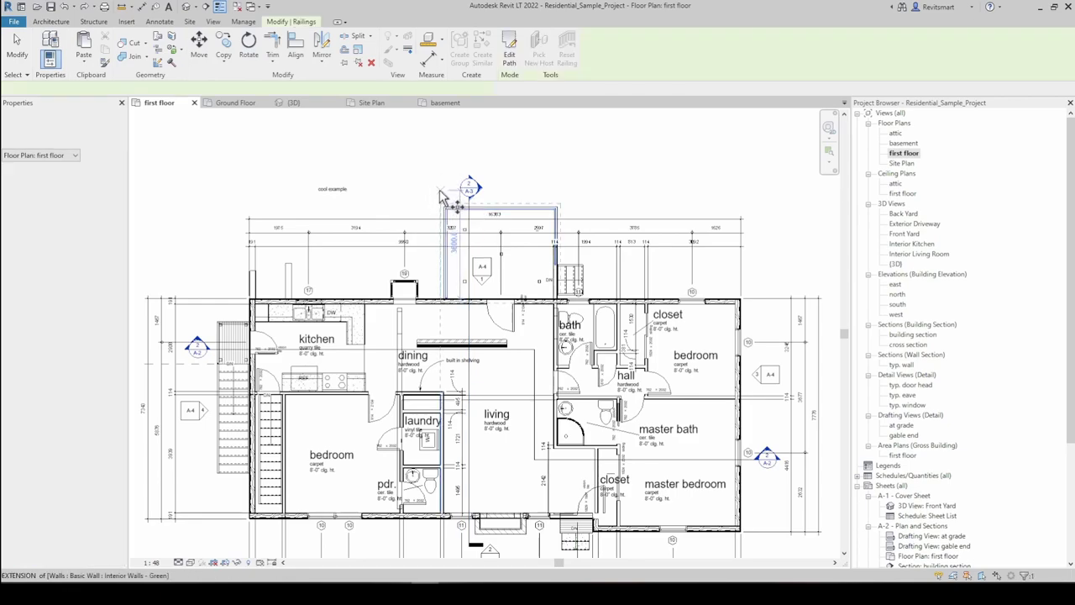
left_click(441, 191)
left_click(396, 152)
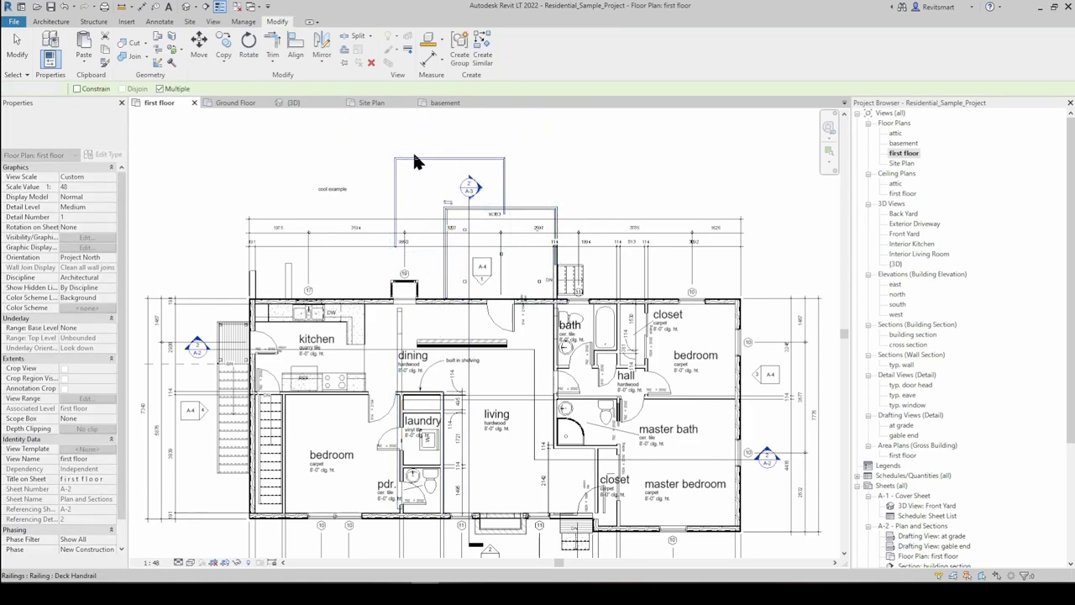
key("Escape")
middle_click_drag(454, 188, 397, 186)
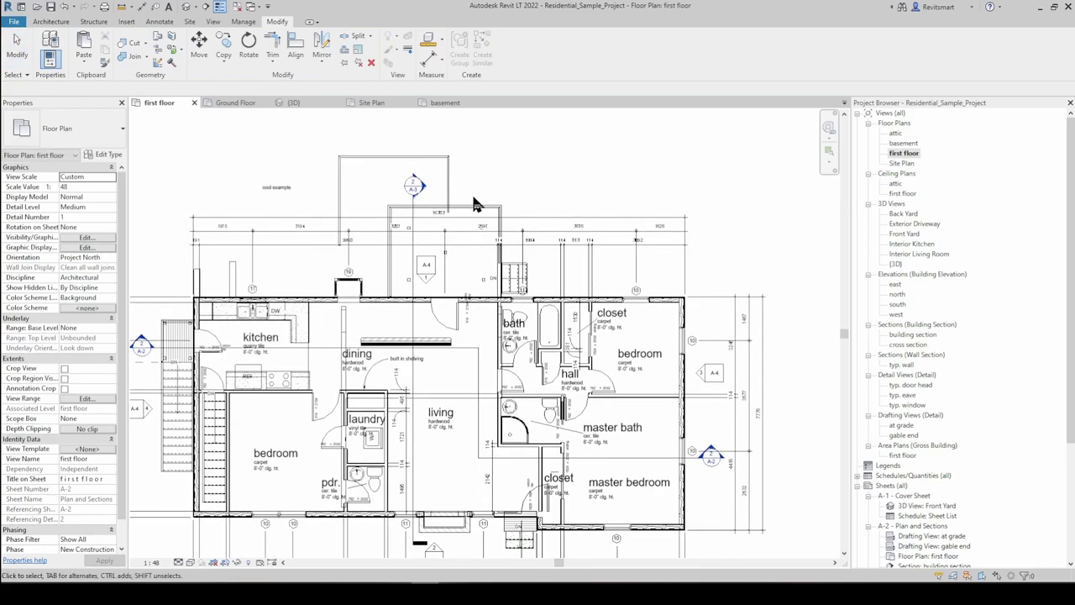
Place a second copy of the deck railing farther north-west, beyond the first copy
left_click(472, 208)
key("r")
key("o")
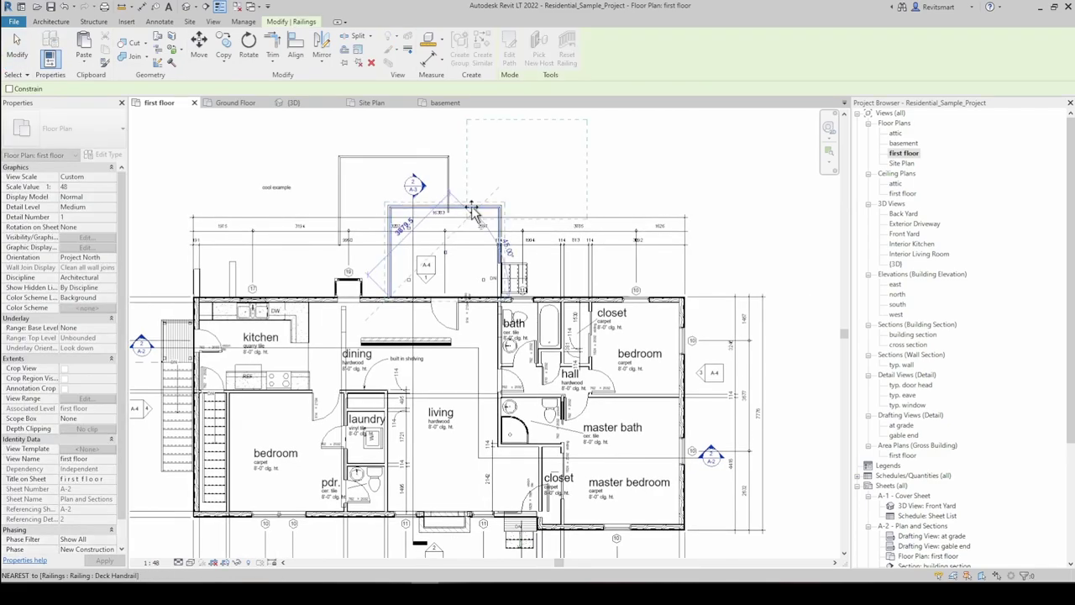
middle_click_drag(310, 213, 319, 229)
key("ctrl+v")
left_click(305, 205)
left_click(336, 176)
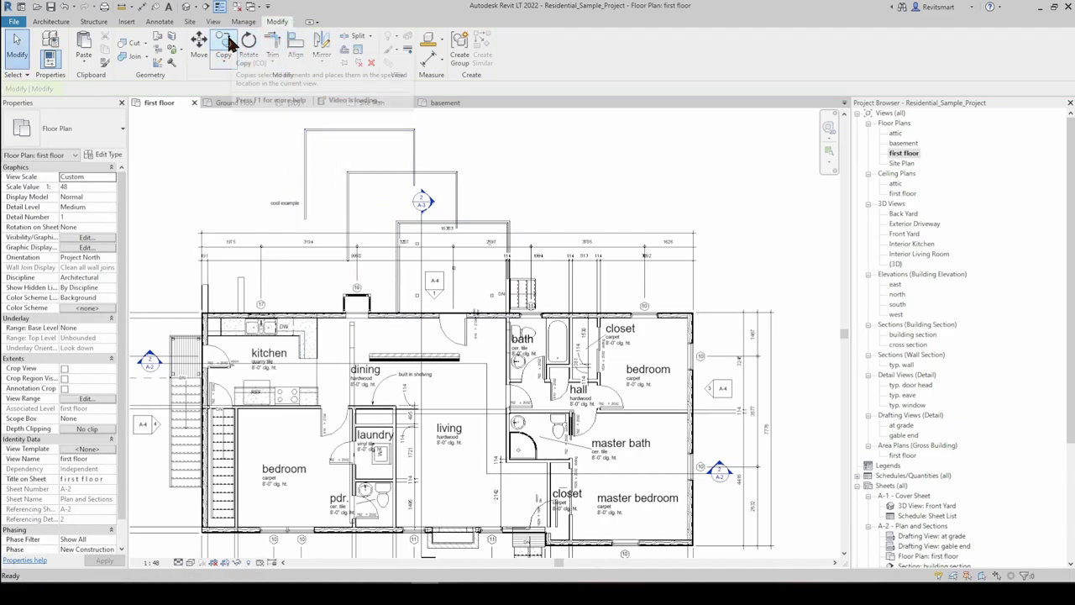
Array the deck's north-west corner column linearly along the north edge to the opposite corner, with Number 6, Move To Last and Group and Associate
left_click(222, 62)
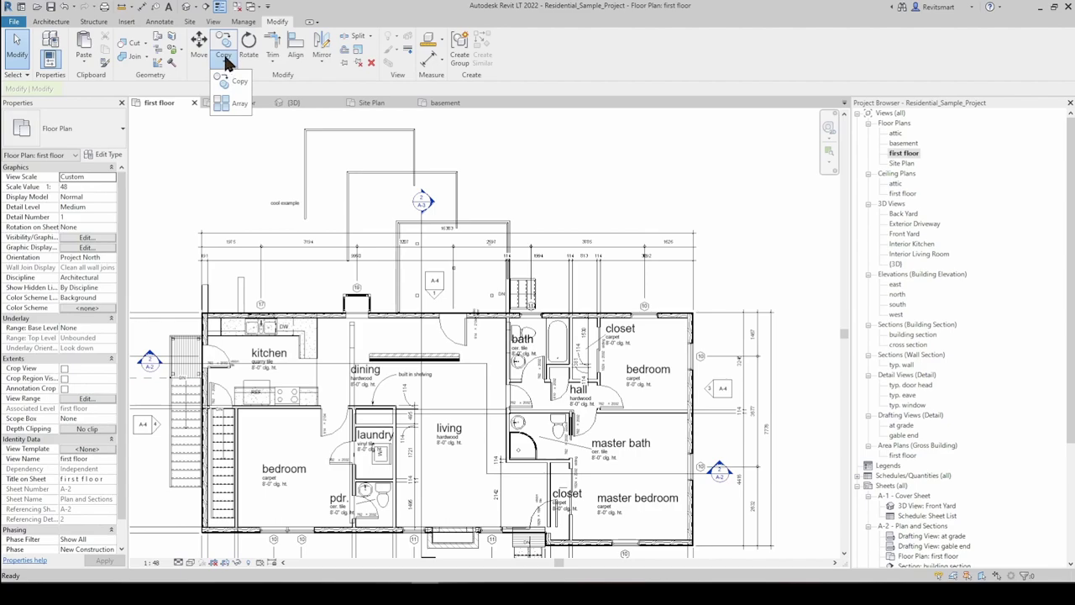
scroll(499, 250, "down", 5)
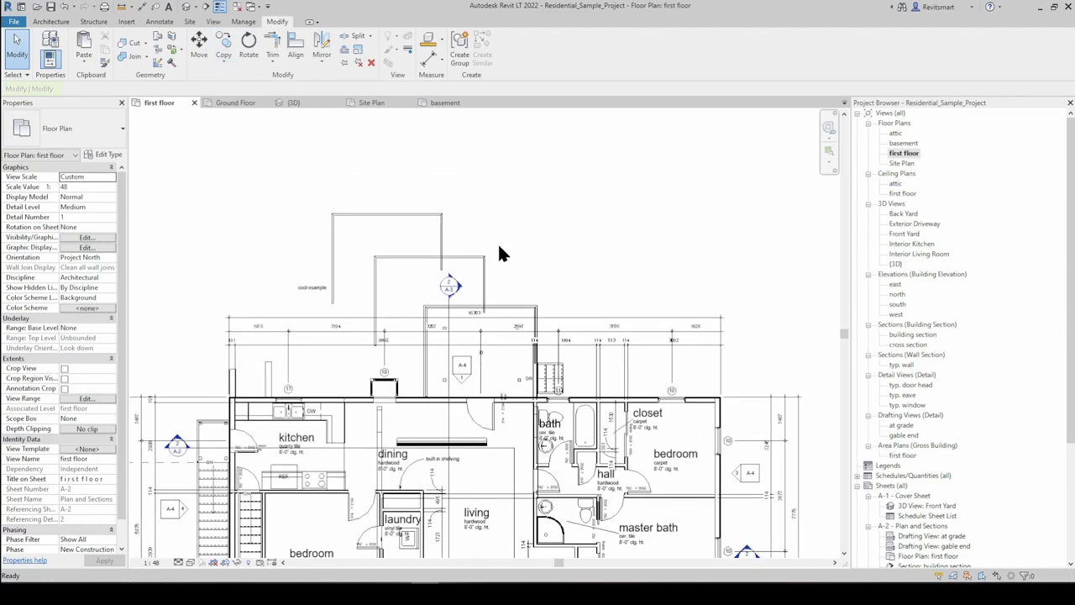
middle_click_drag(538, 377, 293, 336)
scroll(396, 180, "up", 5)
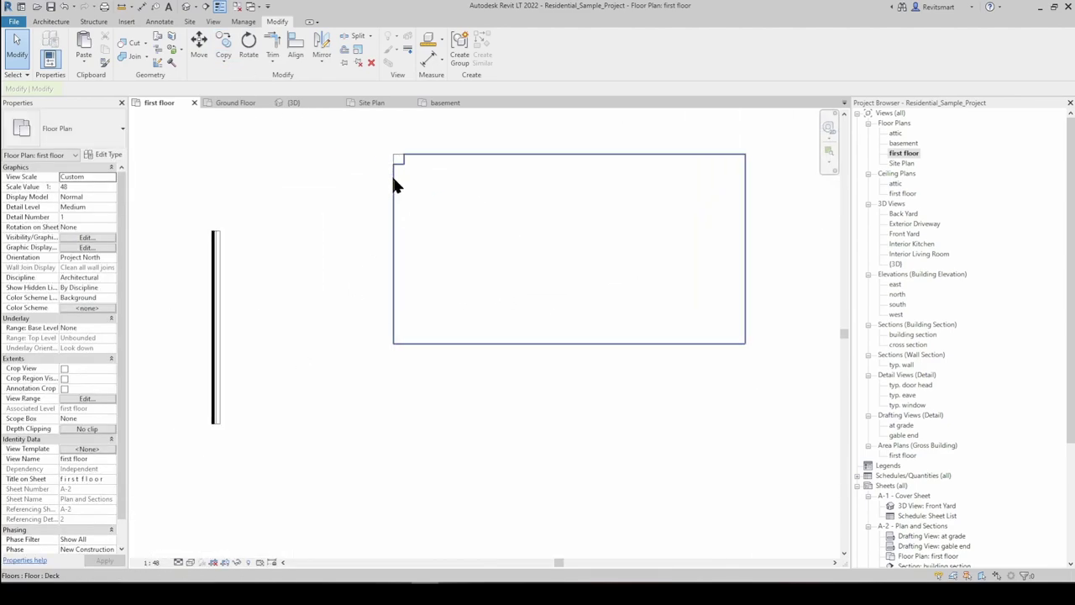
left_click(274, 233)
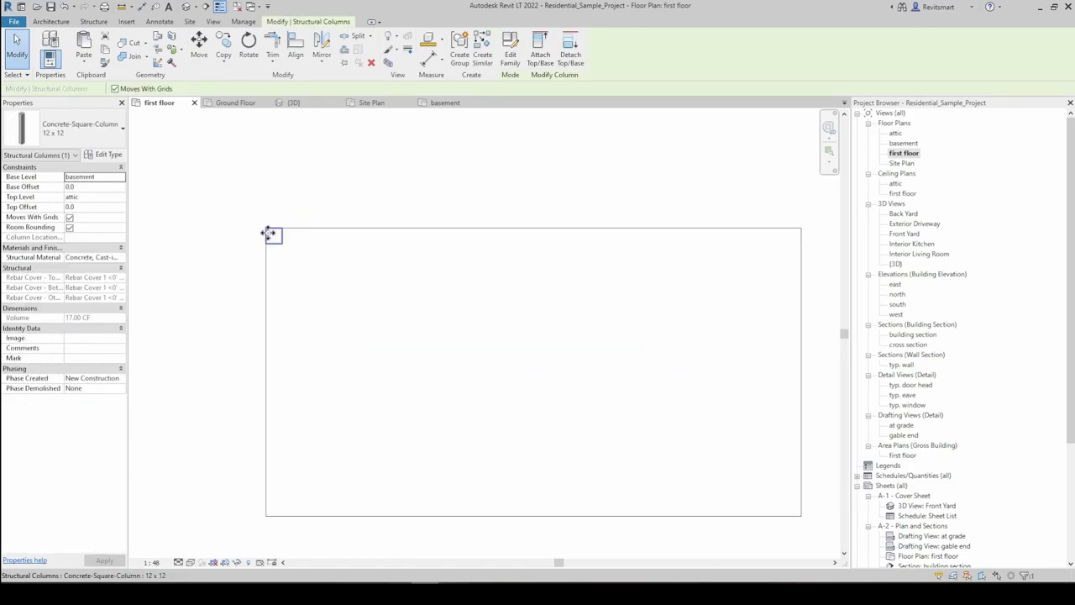
left_click(238, 102)
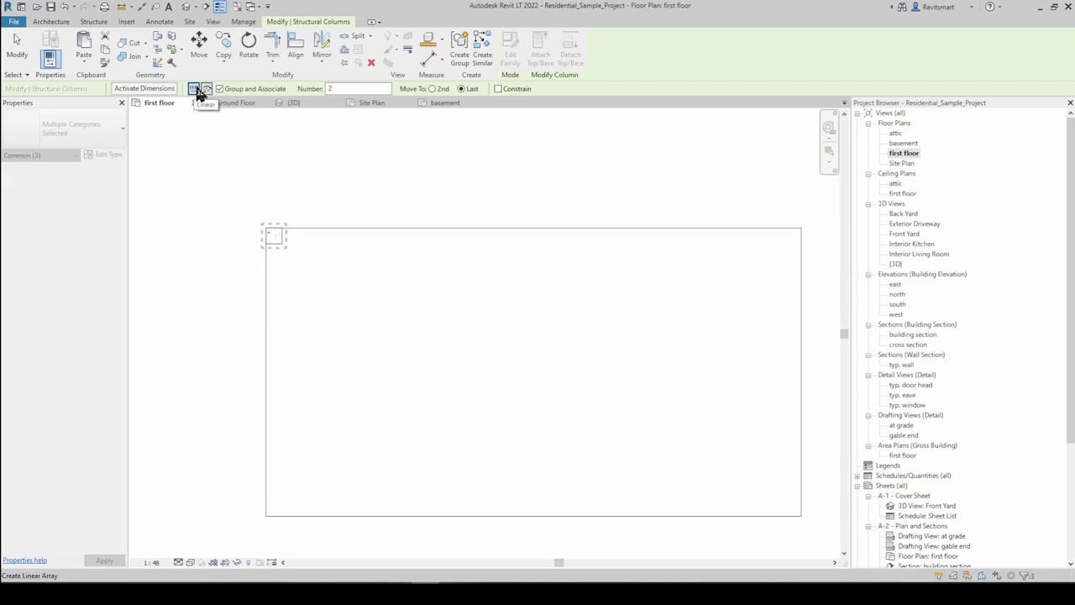
left_click(194, 90)
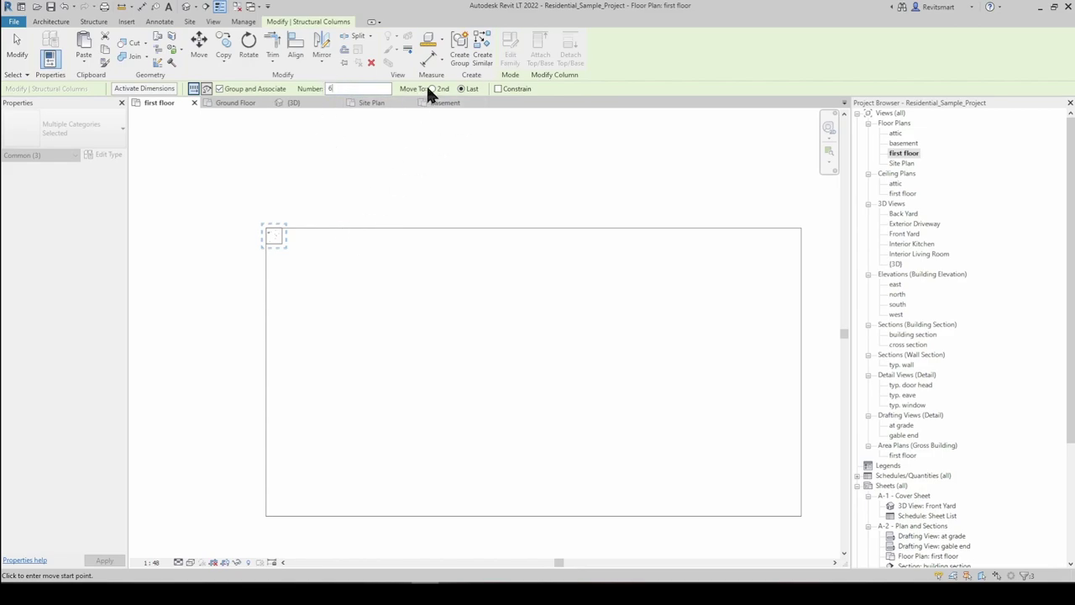
left_click(283, 237)
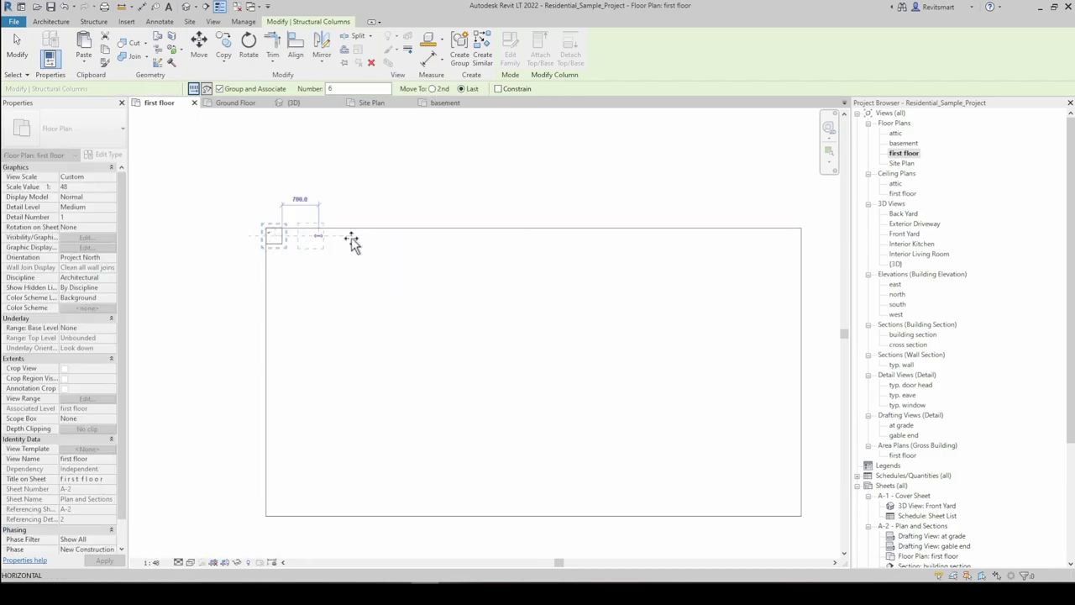
left_click(800, 238)
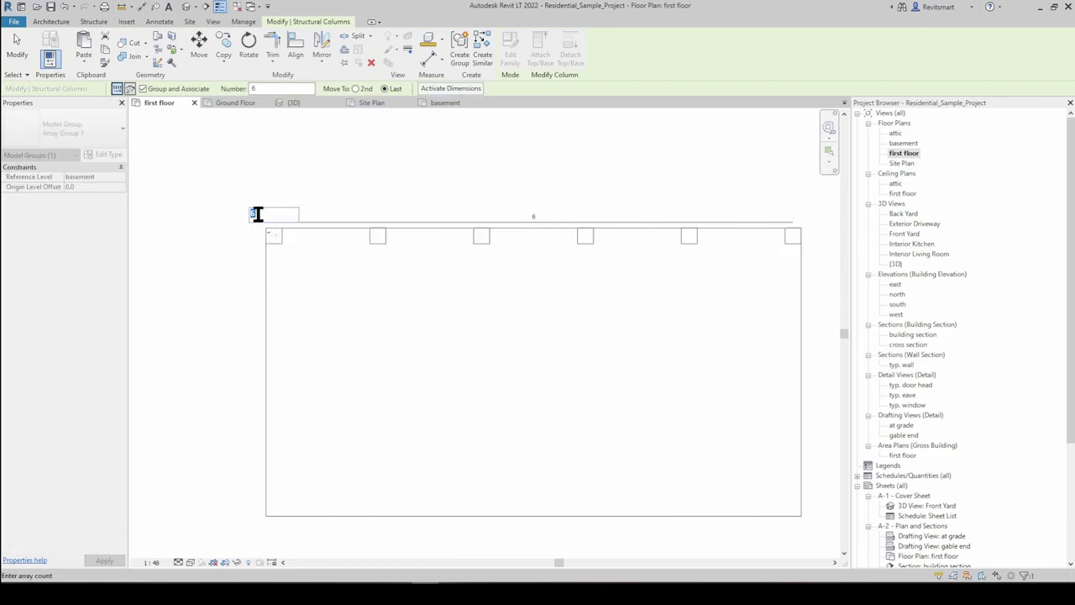
Set the column array's count to 8
type("8")
key("Return")
left_click(572, 240)
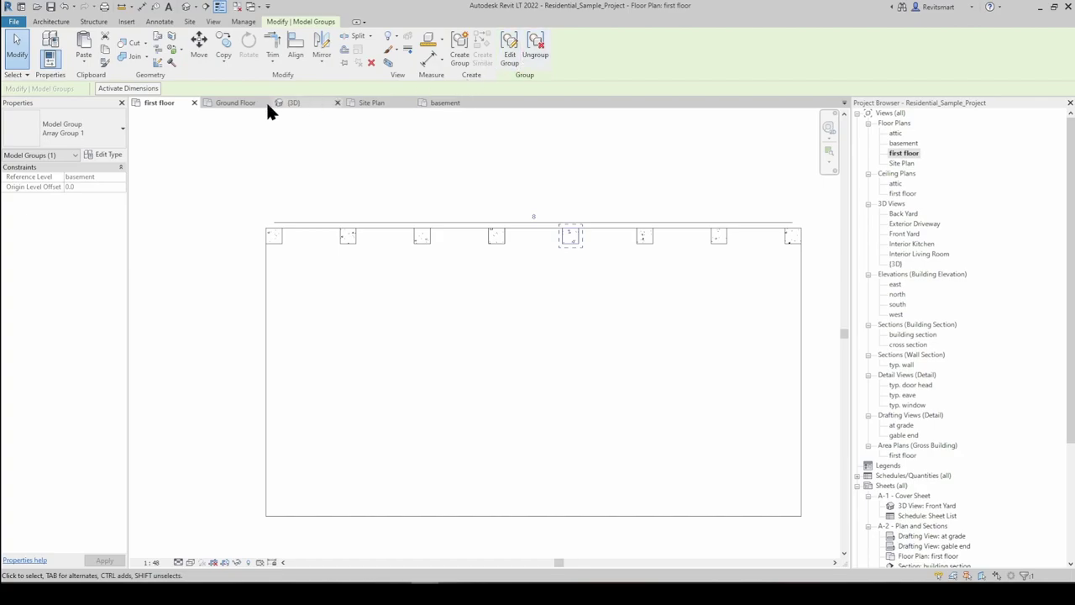
left_click(465, 112)
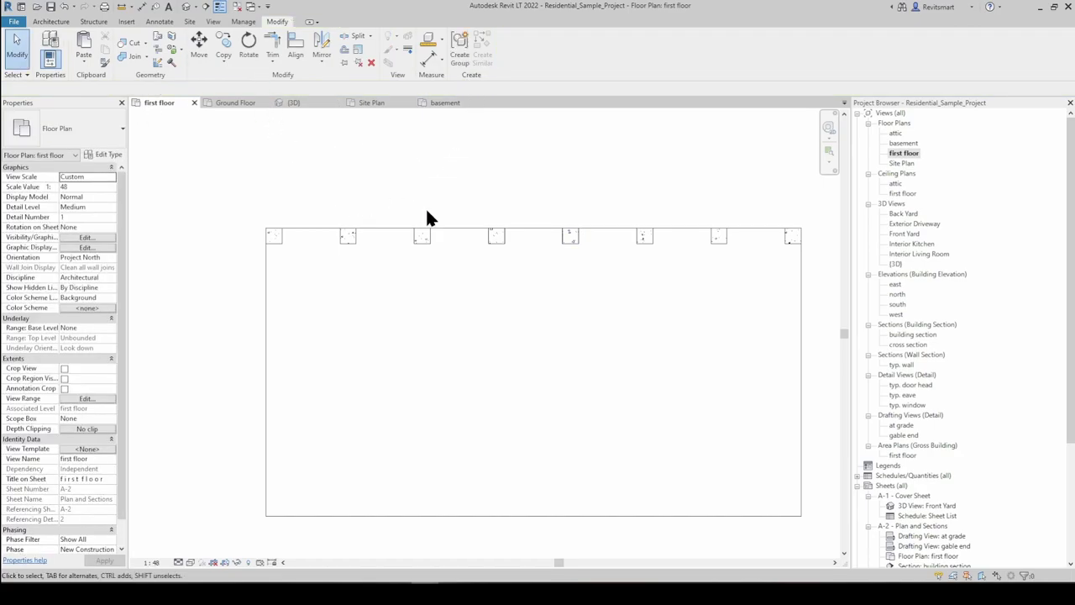
Open the fourth arrayed column's group for editing and finish the group edit
left_click(496, 240)
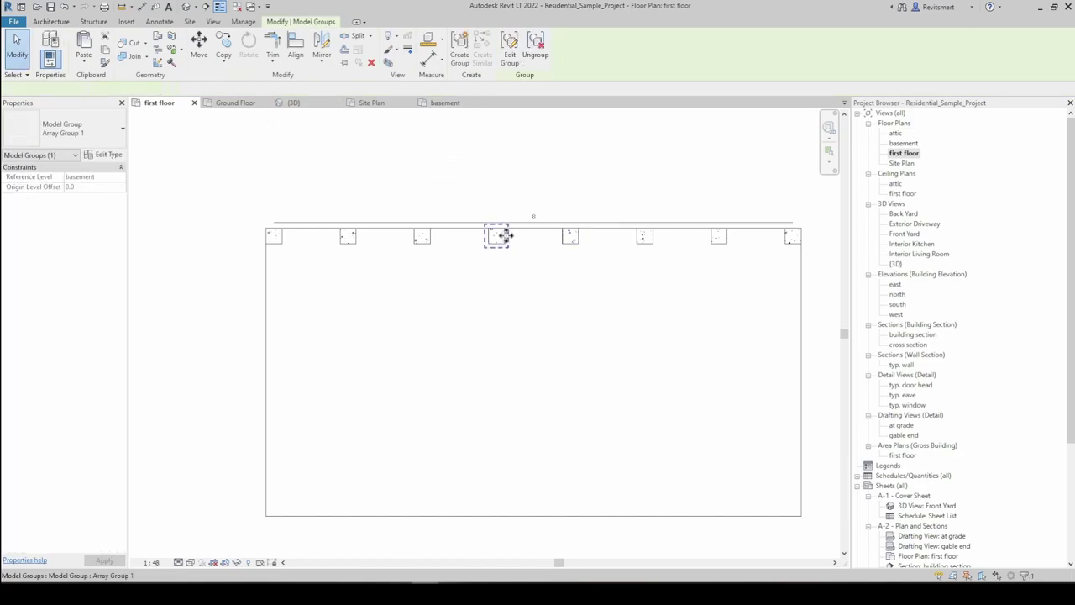
left_click(510, 57)
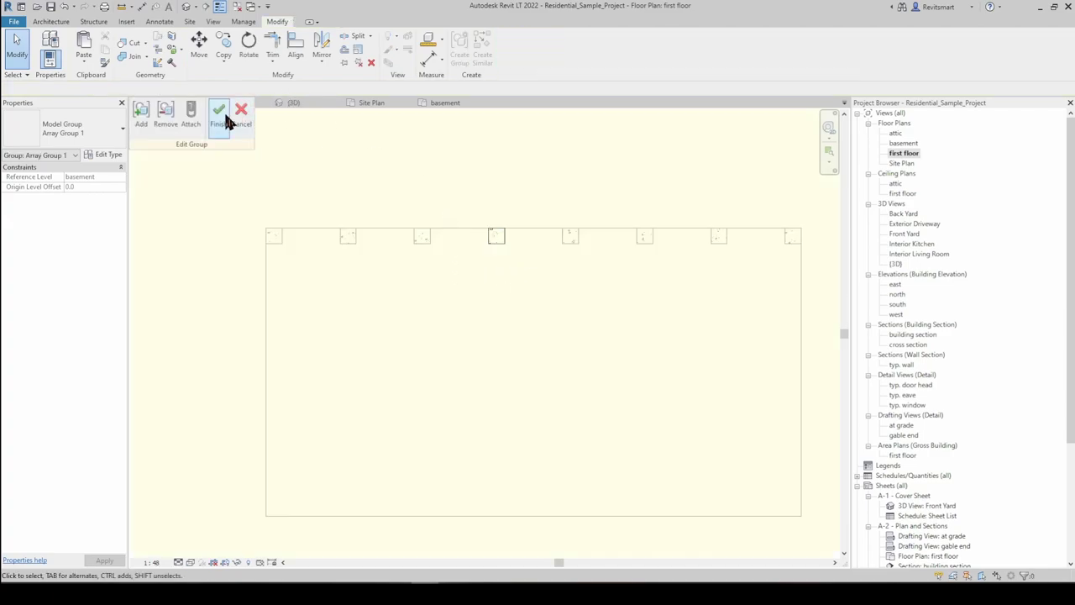
left_click(223, 118)
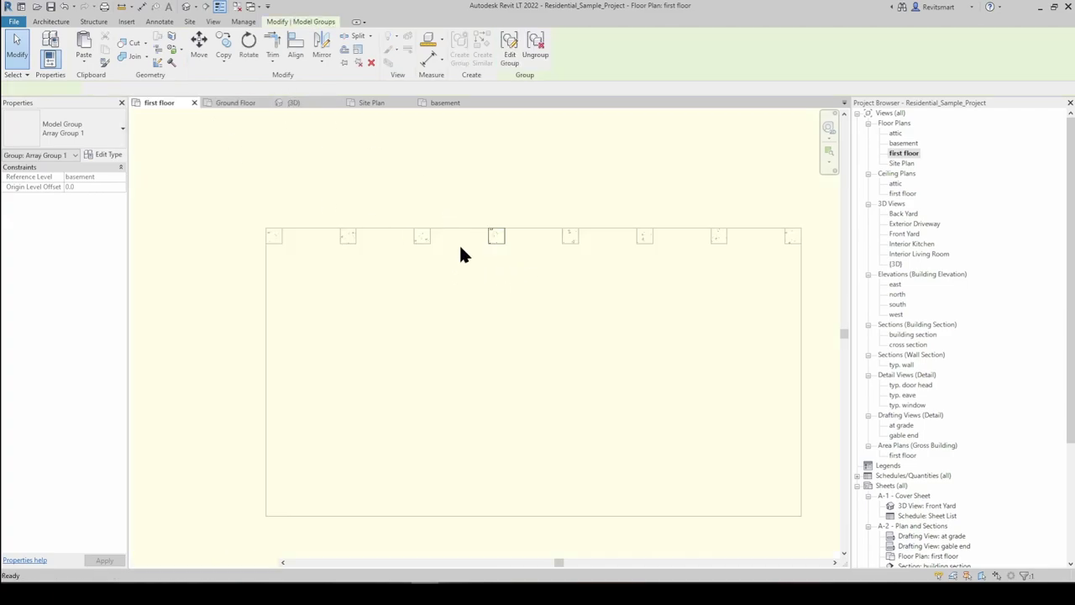
Ungroup all the arrayed column groups along the deck's north edge into individual structural columns
left_click(499, 284)
left_click(563, 247)
left_click_drag(241, 188, 812, 270)
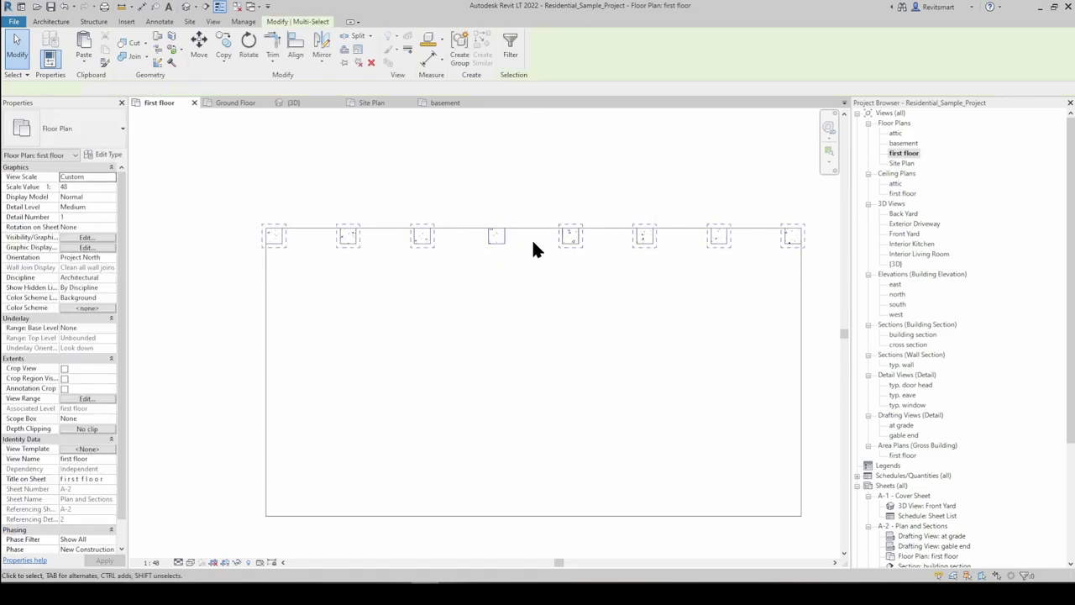
left_click(510, 48)
left_click_drag(265, 195, 464, 261)
left_click_drag(535, 188, 806, 259)
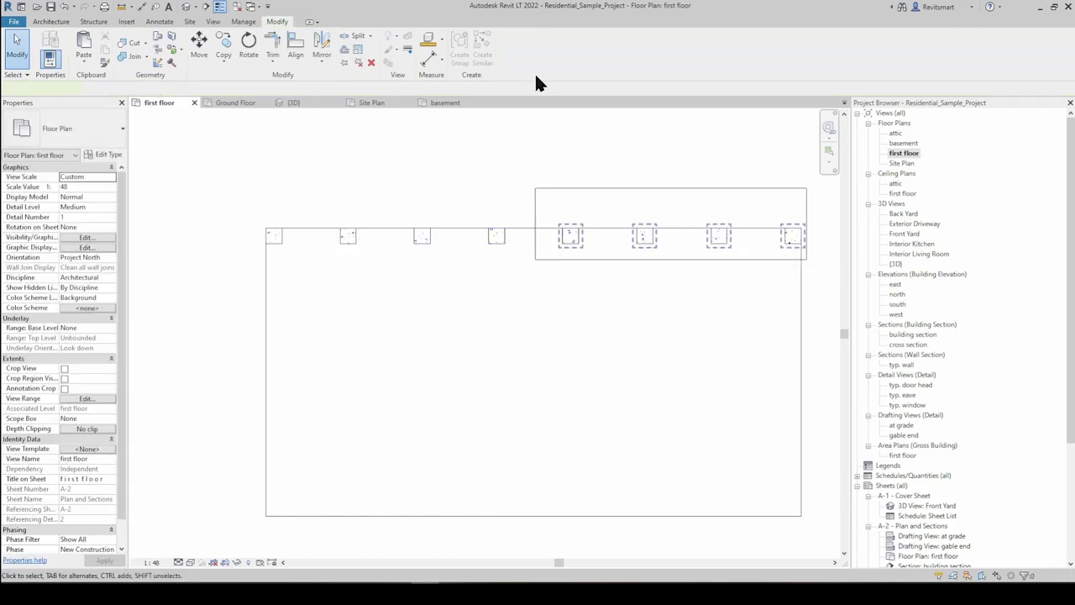
left_click(535, 50)
left_click(491, 237)
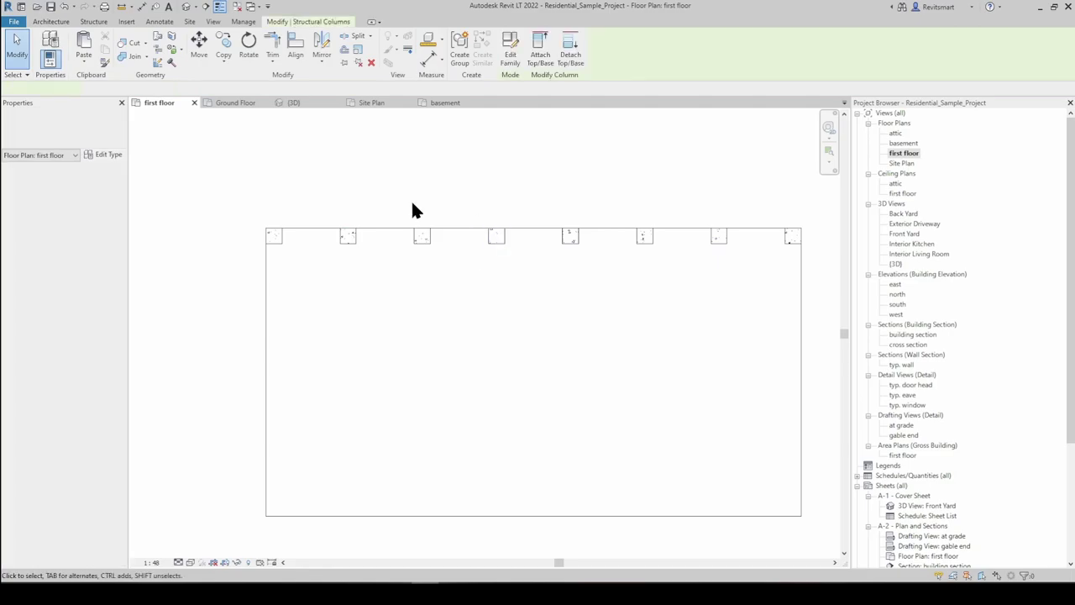
left_click(315, 181)
left_click(317, 188)
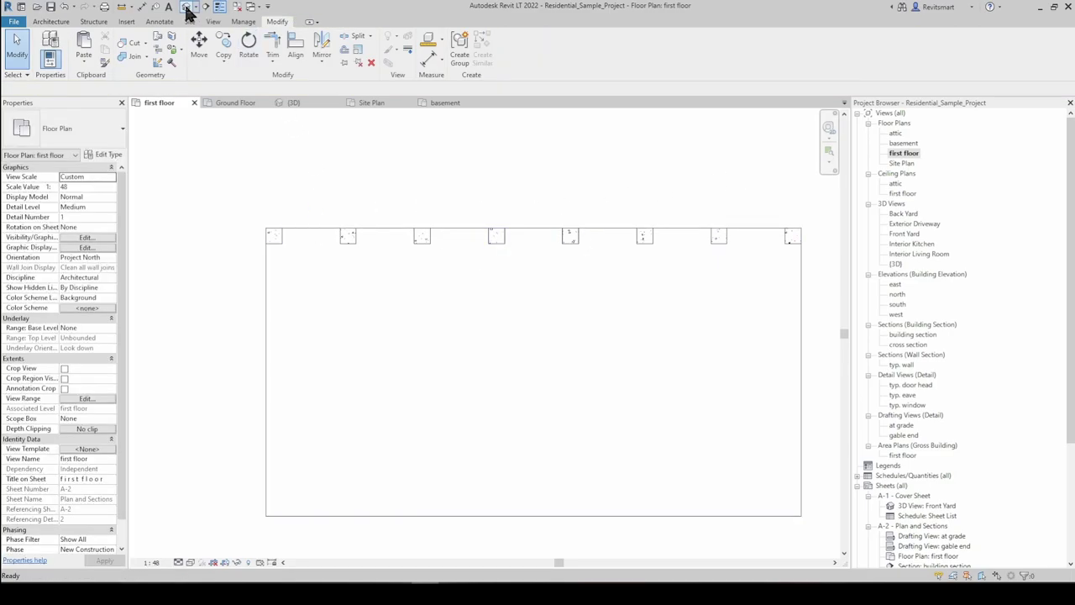
Open the 3D view and examine the row of columns along the deck edge
left_click(186, 6)
middle_click_drag(573, 271, 361, 436, "shift")
scroll(239, 525, "up", 3)
scroll(286, 444, "up", 8)
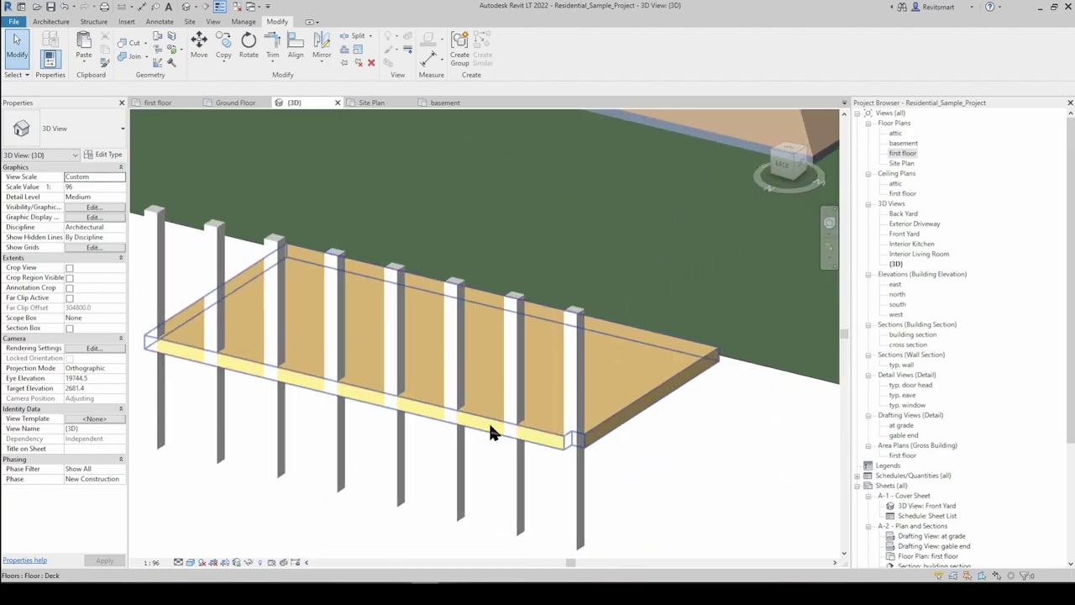
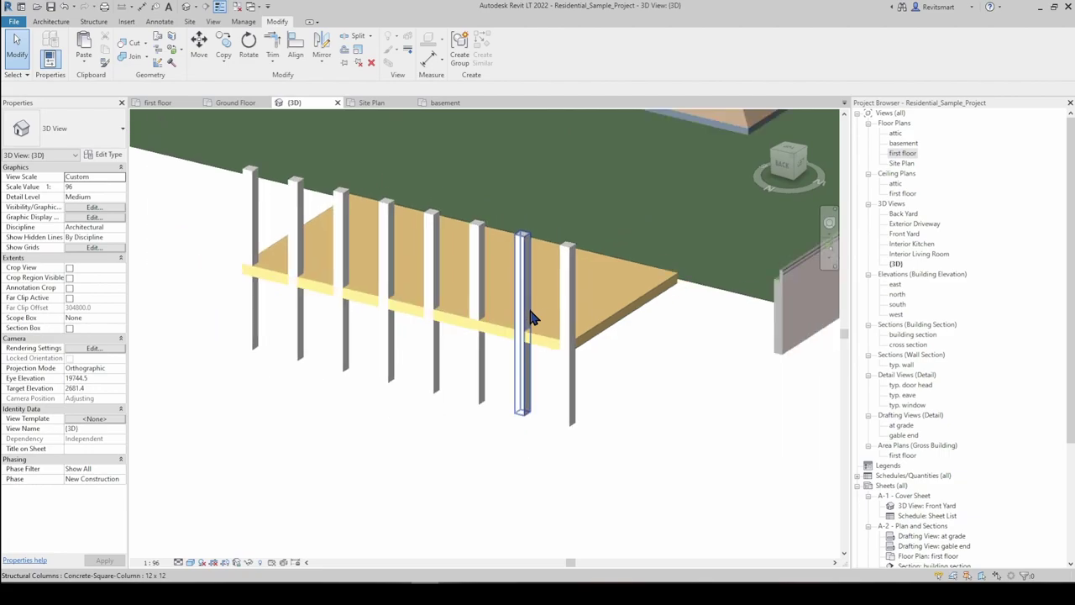
middle_click_drag(684, 481, 470, 351)
middle_click_drag(588, 424, 530, 378)
scroll(530, 379, "down", 2)
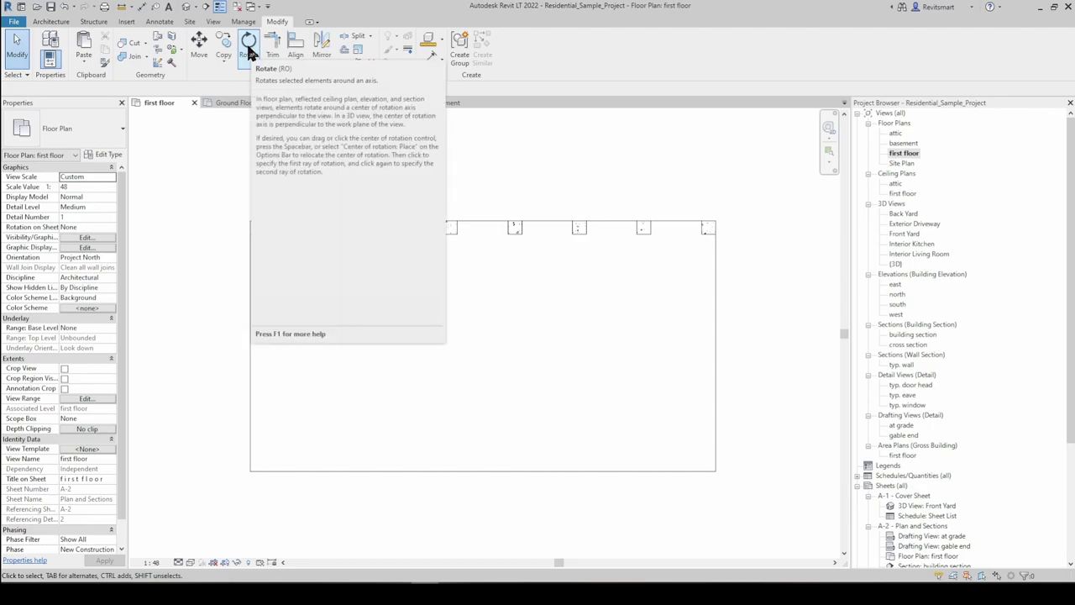
Start rotating the second column from the west and relocate its centre of rotation to the deck's north-west corner
left_click(250, 52)
left_click_drag(297, 184, 364, 278)
scroll(365, 278, "down", 2)
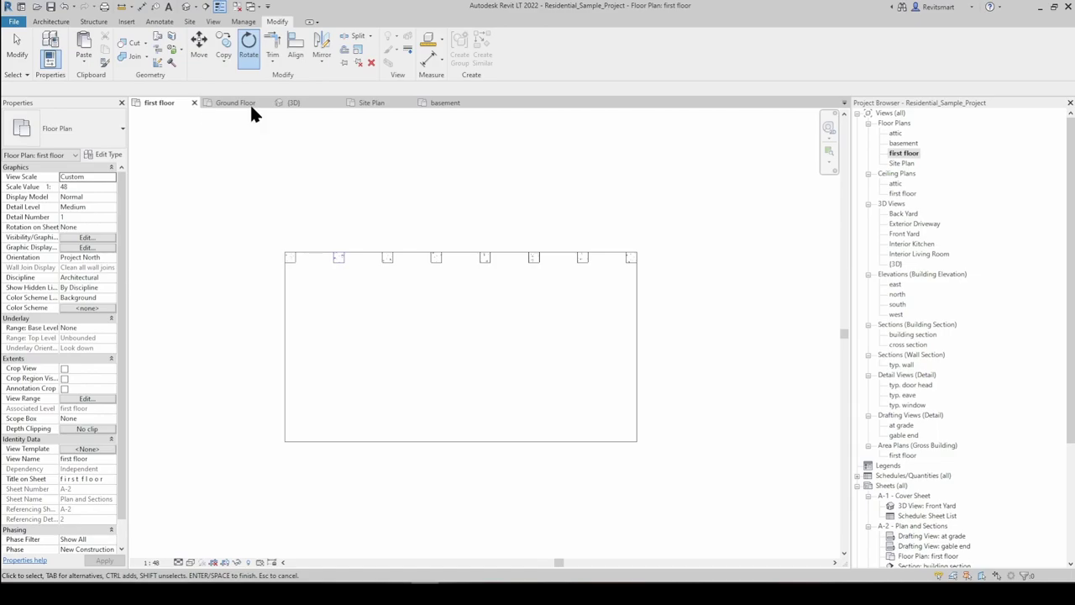
left_click(341, 256)
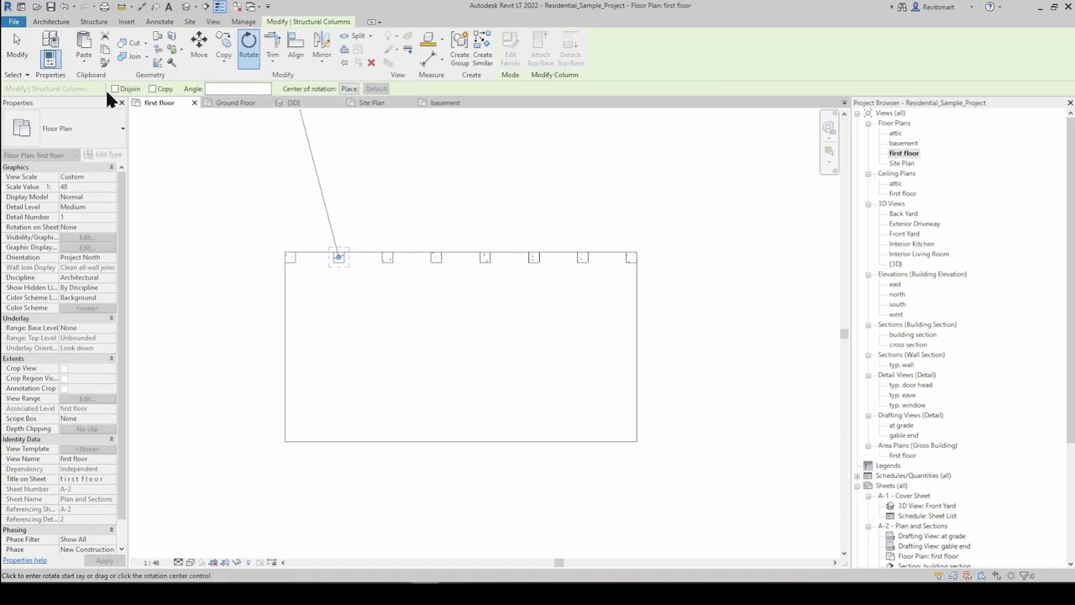
left_click(348, 89)
scroll(351, 255, "up", 3)
scroll(326, 262, "up", 1)
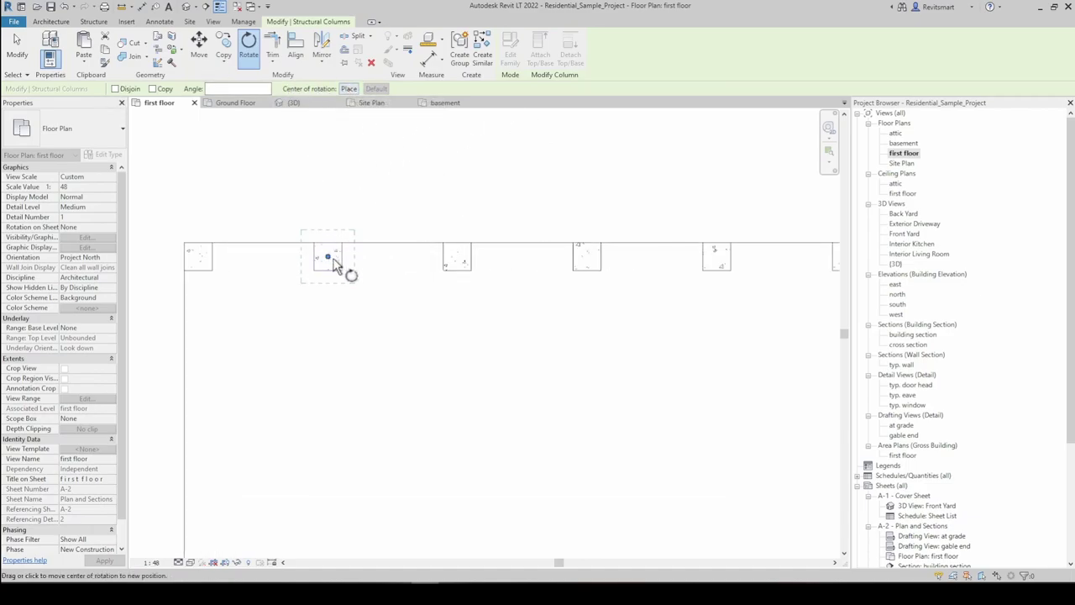
scroll(329, 259, "down", 1)
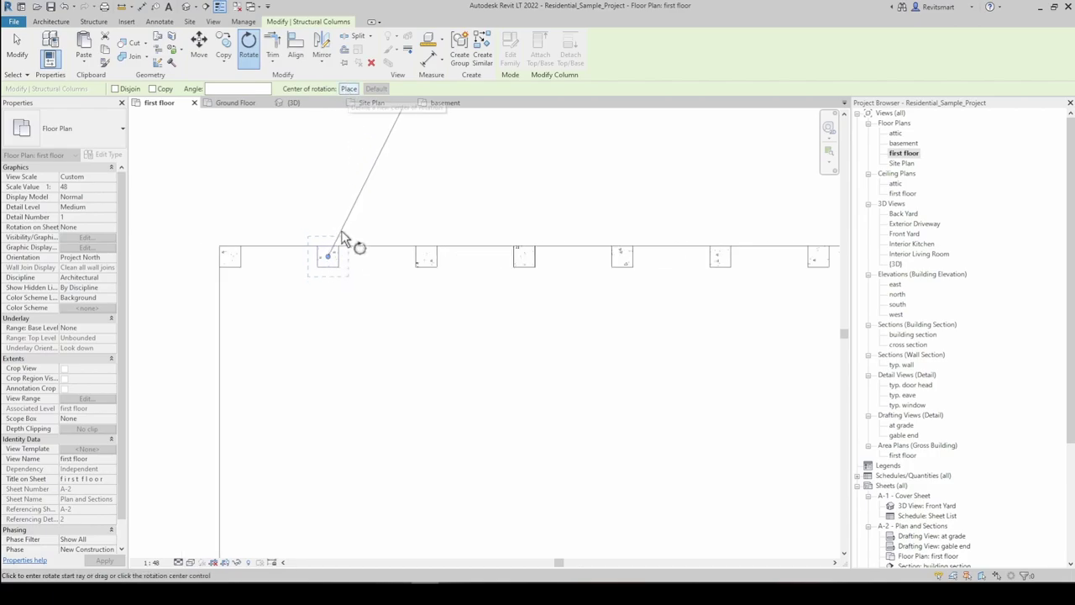
left_click(332, 256)
middle_click_drag(336, 260, 357, 238)
scroll(358, 238, "down", 1)
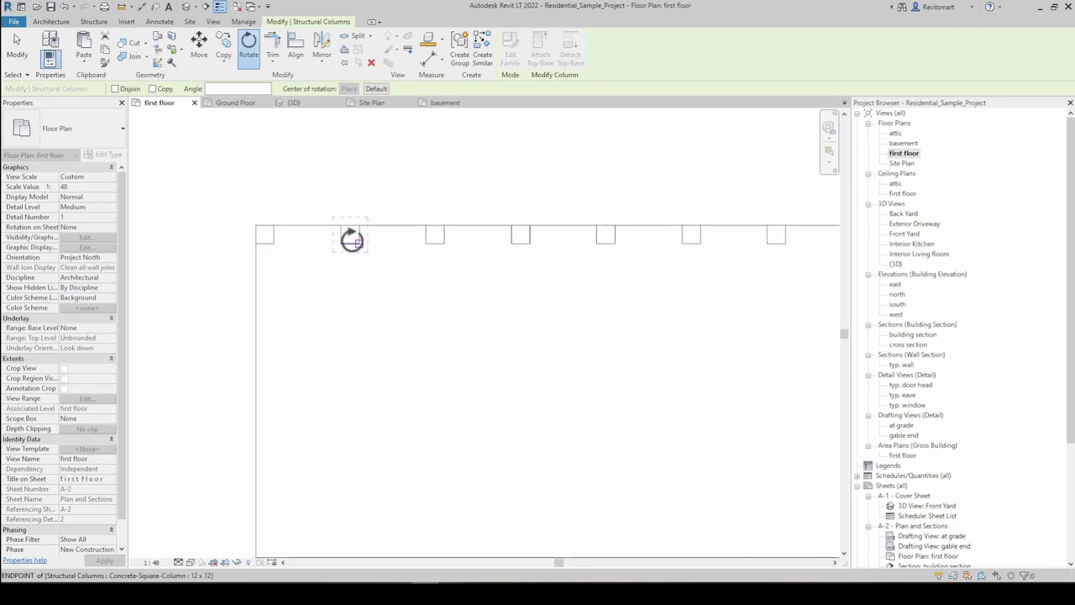
left_click_drag(258, 228, 333, 238)
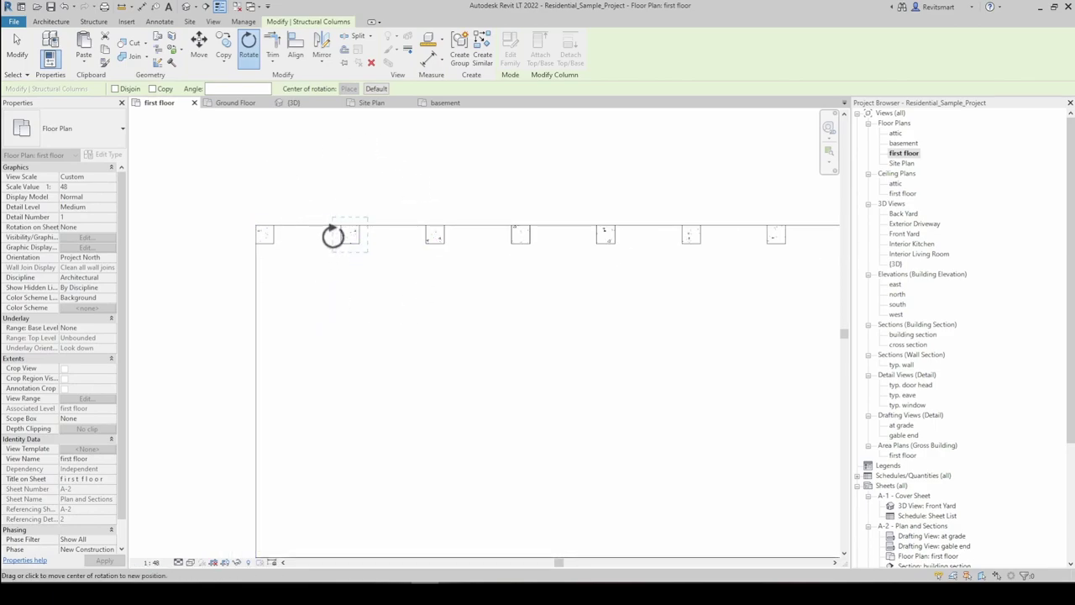
left_click_drag(358, 223, 256, 229)
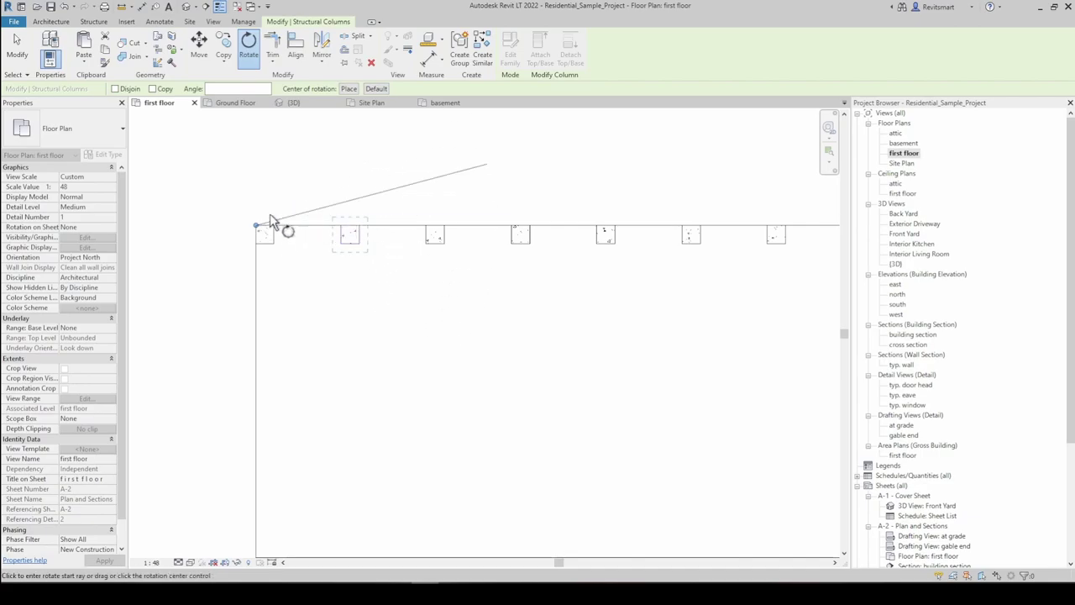
Rotate the column a quarter turn clockwise about the deck corner, from the north edge direction to the west edge direction
left_click(389, 228)
left_click(261, 398)
middle_click_drag(261, 394, 332, 373)
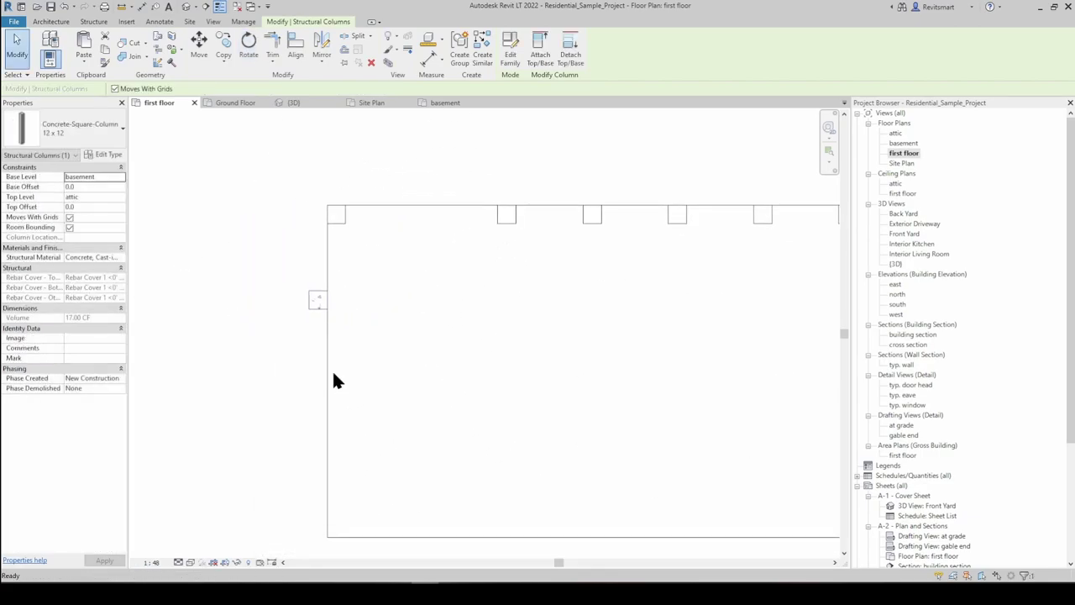
left_click(402, 166)
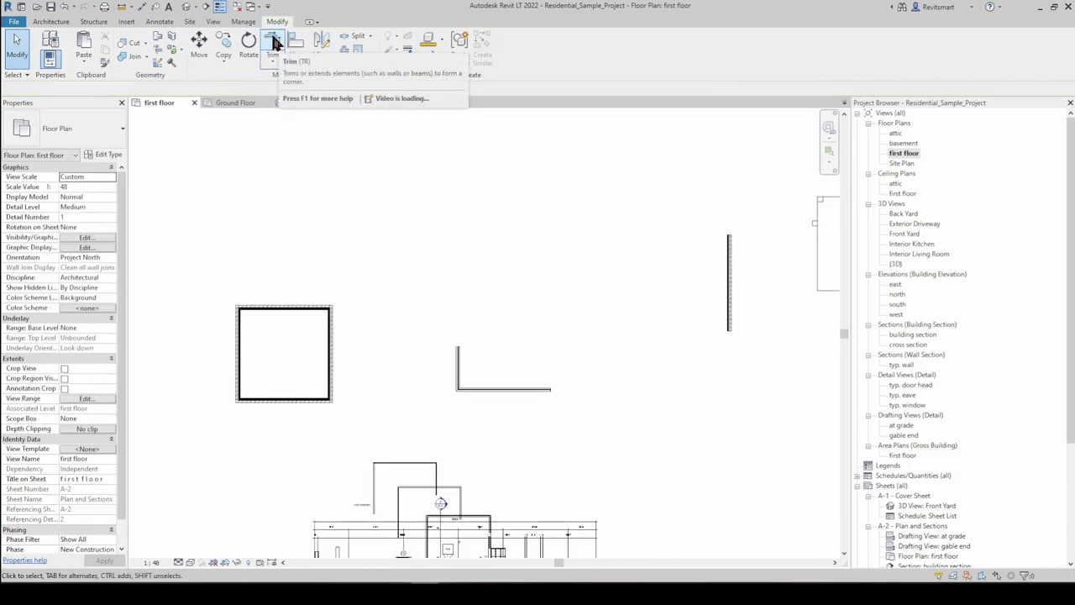
left_click(271, 48)
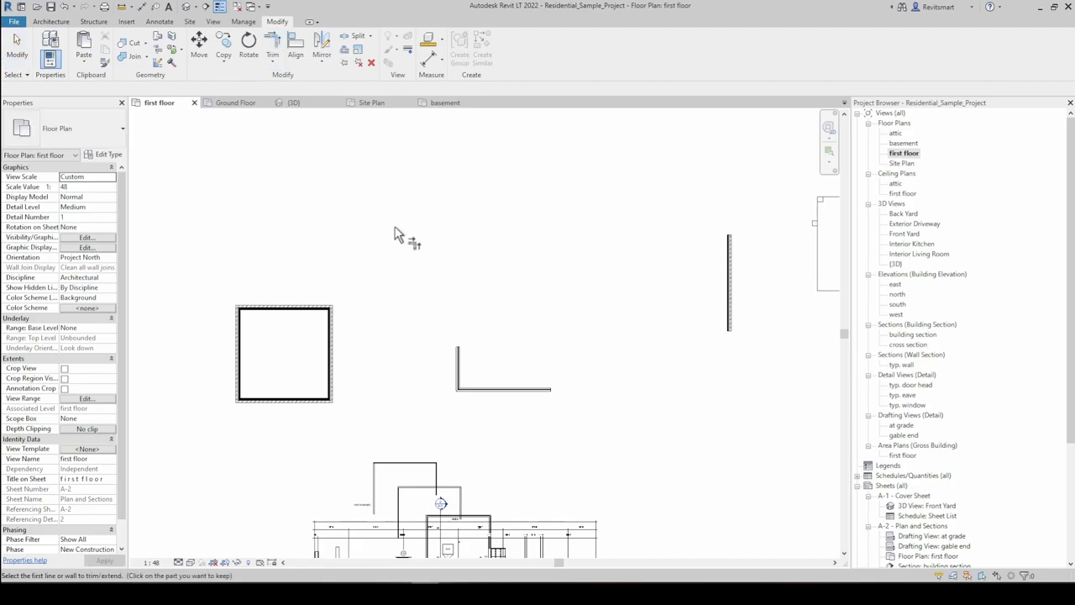
middle_click_drag(384, 336, 260, 307)
scroll(386, 281, "down", 3)
mouse_move(415, 309)
middle_mouse_down()
mouse_move(317, 257)
mouse_move(465, 243)
middle_mouse_up()
scroll(317, 257, "down", 1)
scroll(328, 223, "up", 4)
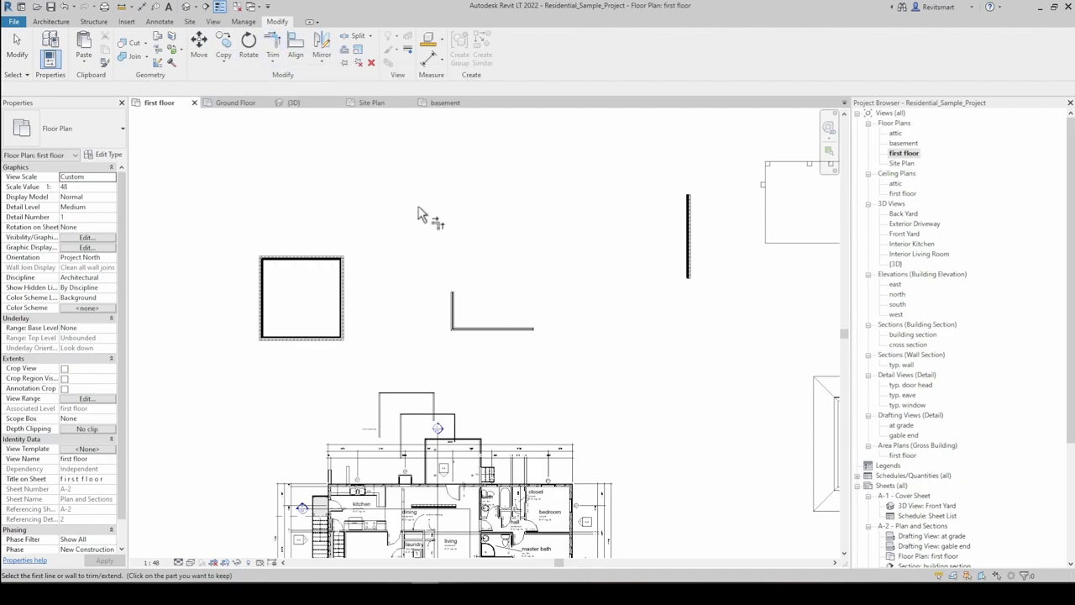
middle_click_drag(416, 203, 430, 233)
key("Escape")
Draw a vertical wall and a separate horizontal wall about 4388 long above the square room, using Brick veneer - 250 timber
key("w")
key("a")
left_click(378, 261)
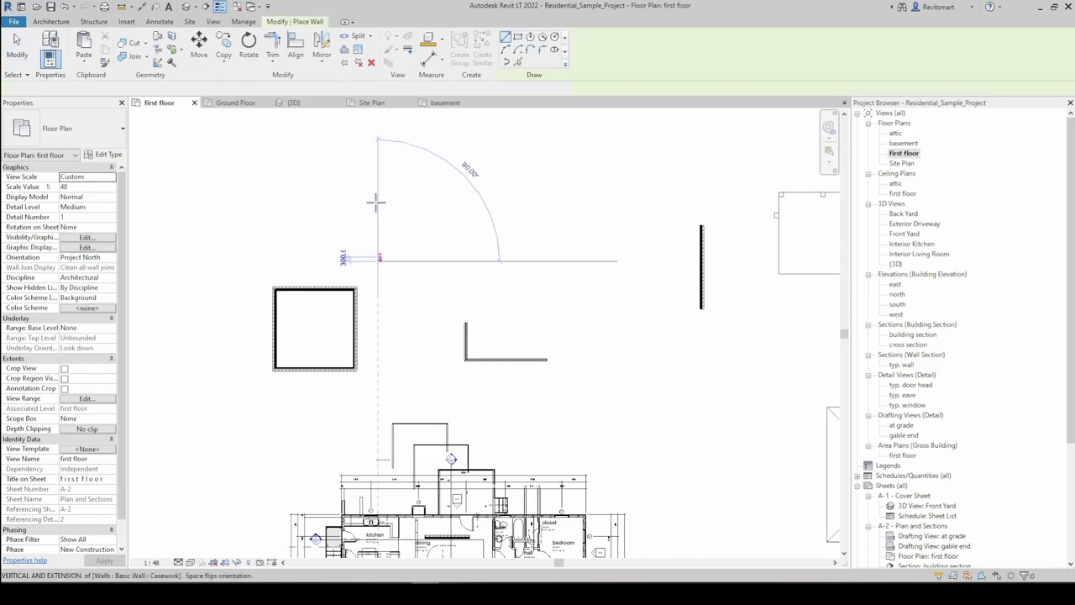
left_click(379, 184)
key("Escape")
left_click(535, 185)
left_click(469, 184)
key("Escape")
key("Escape")
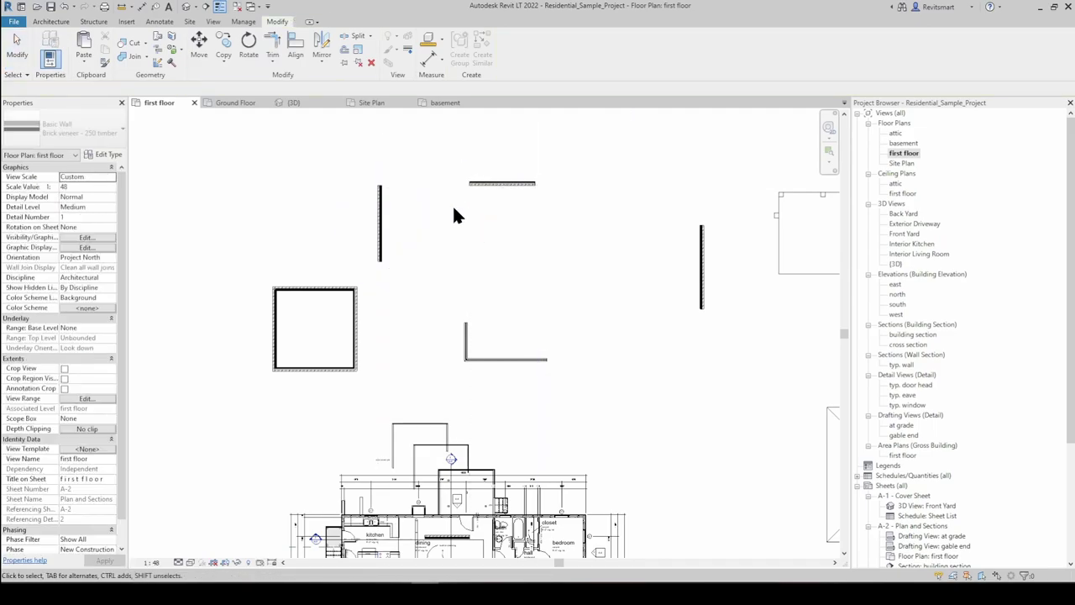
Flip the orientation of the new horizontal wall so its brick face is on the upper side
scroll(452, 205, "up", 2)
left_click(522, 184)
left_click(543, 196)
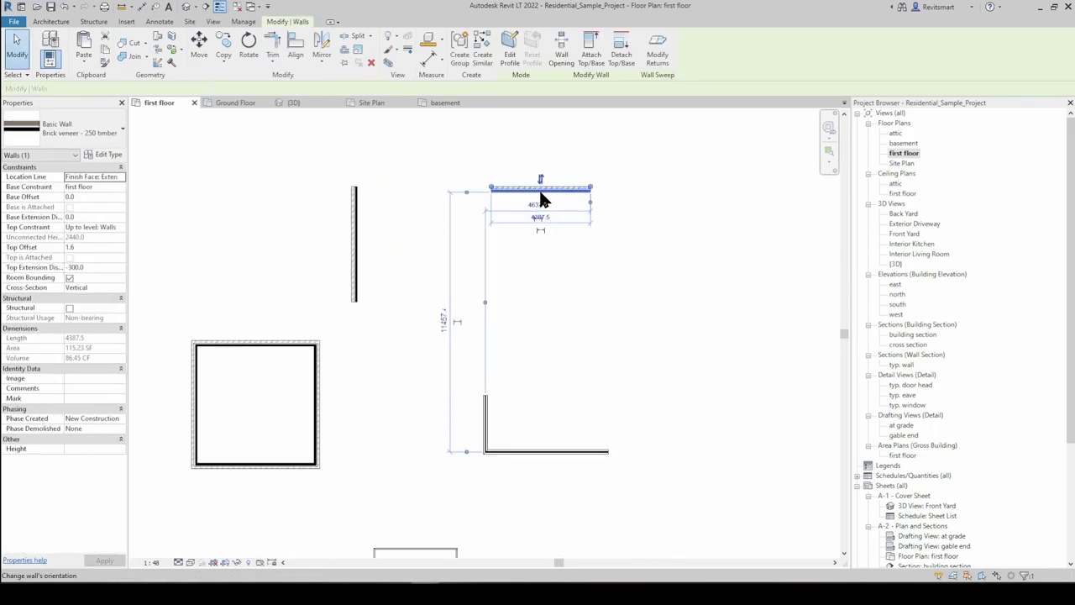
scroll(542, 195, "up", 2)
middle_click_drag(542, 195, 581, 256)
key("Escape")
Trim/extend the horizontal wall and the vertical wall to a corner
left_click(275, 49)
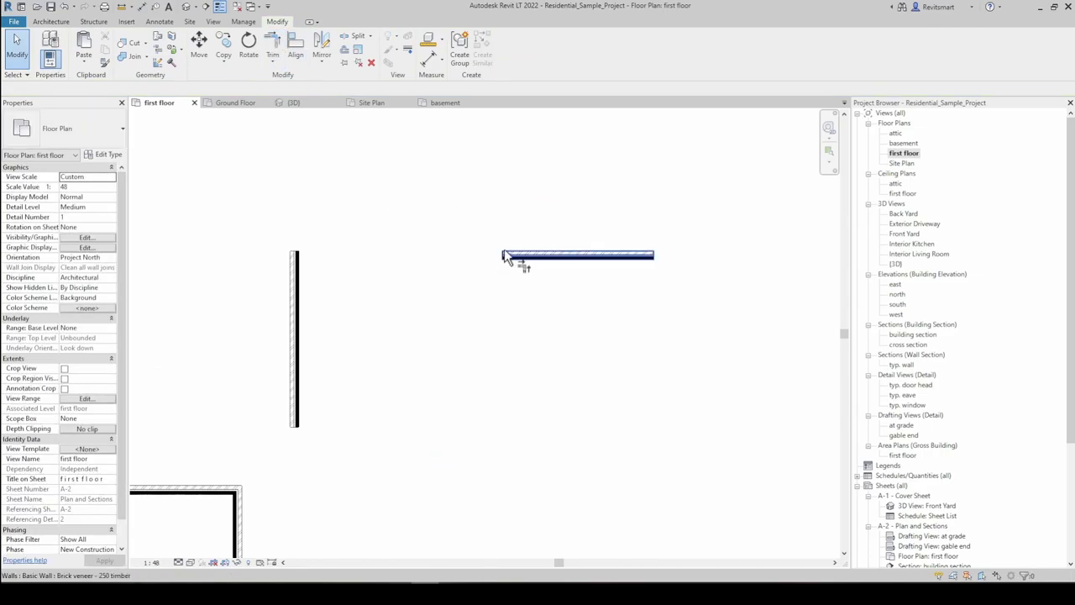
left_click(516, 256)
left_click(295, 309)
middle_click_drag(322, 256, 382, 257)
scroll(367, 261, "up", 1)
key("Escape")
Pull the horizontal wall's near end away from the vertical wall, shortening the horizontal wall to about 8000
left_click(378, 262)
scroll(394, 265, "down", 2)
scroll(382, 257, "up", 1)
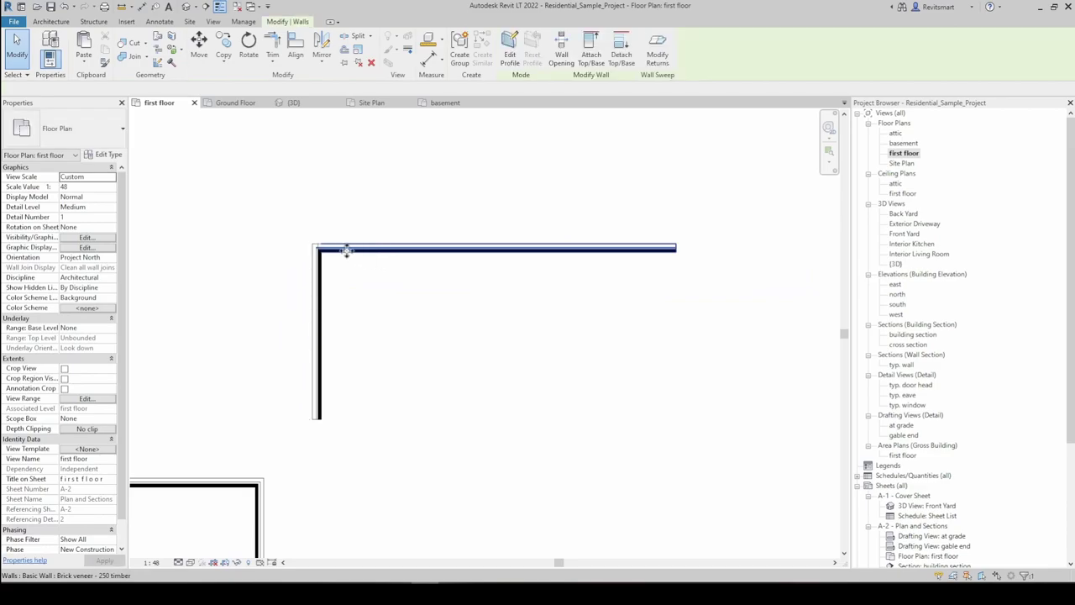
left_click_drag(319, 247, 401, 249)
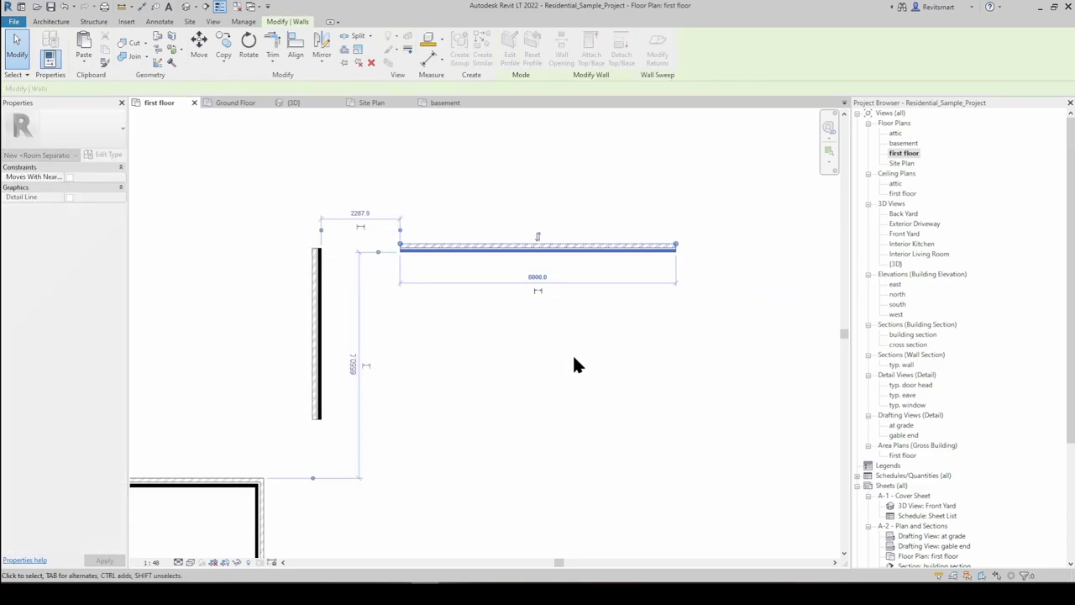
Copy the horizontal wall three times straight down, leaving parallel walls at uneven spacing below it
key("c")
key("o")
left_click(610, 353)
left_click(609, 387)
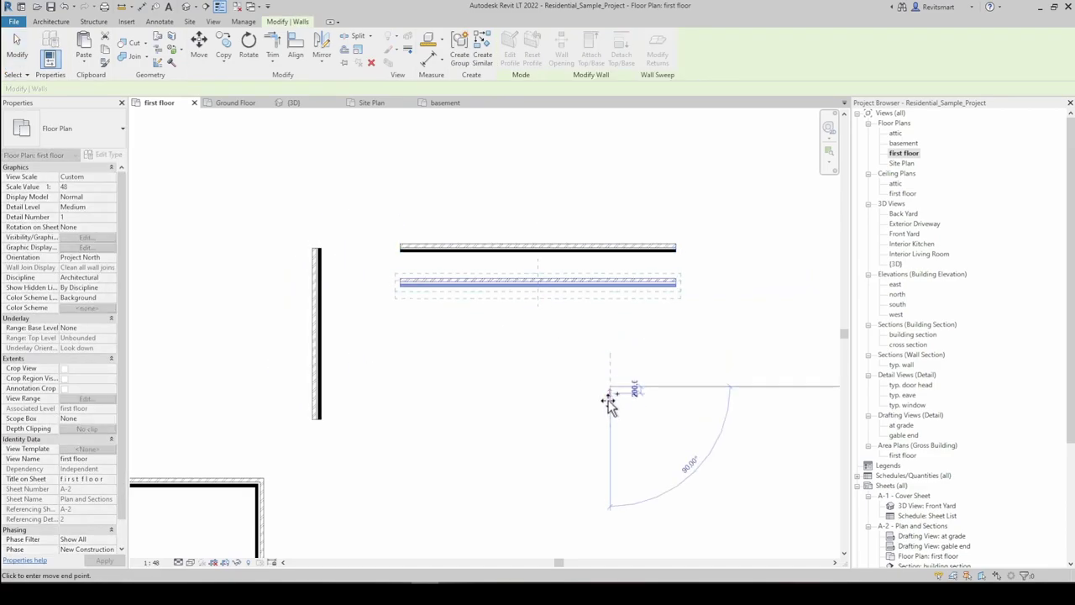
left_click(612, 429)
left_click(613, 452)
key("Escape")
key("Escape")
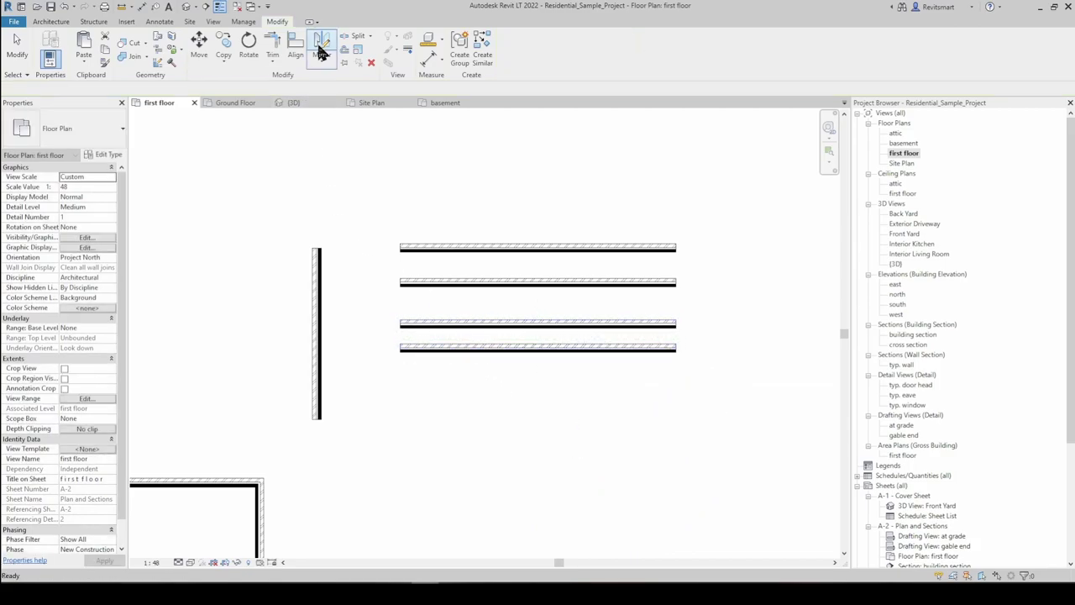
Extend all four parallel horizontal walls to the vertical wall using Trim/Extend Multiple
left_click(274, 60)
left_click(310, 126)
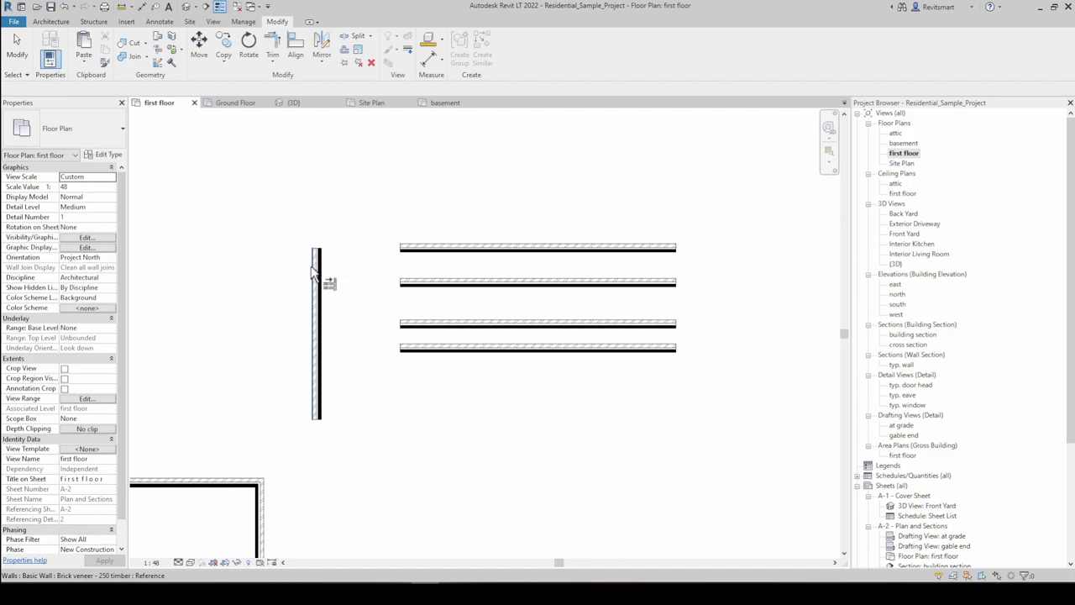
left_click(314, 270)
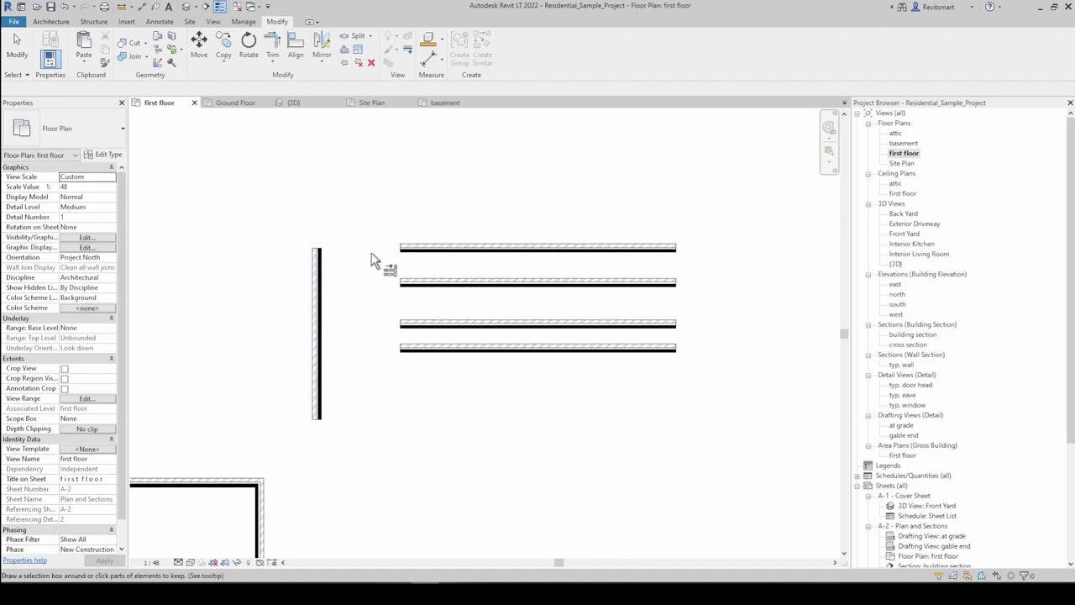
left_click(430, 249)
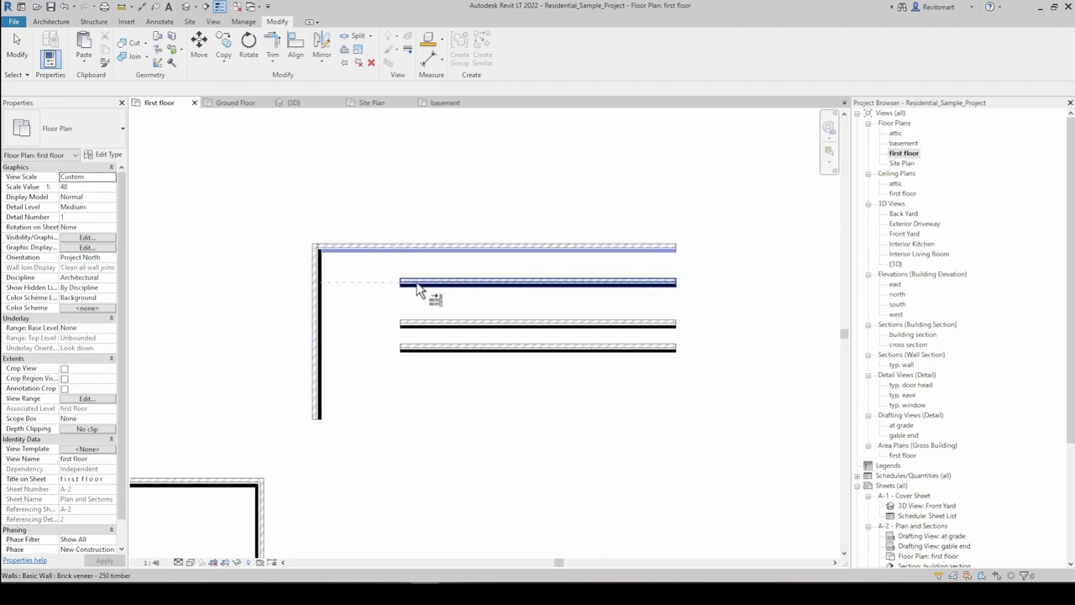
left_click(423, 282)
left_click(421, 324)
left_click(413, 349)
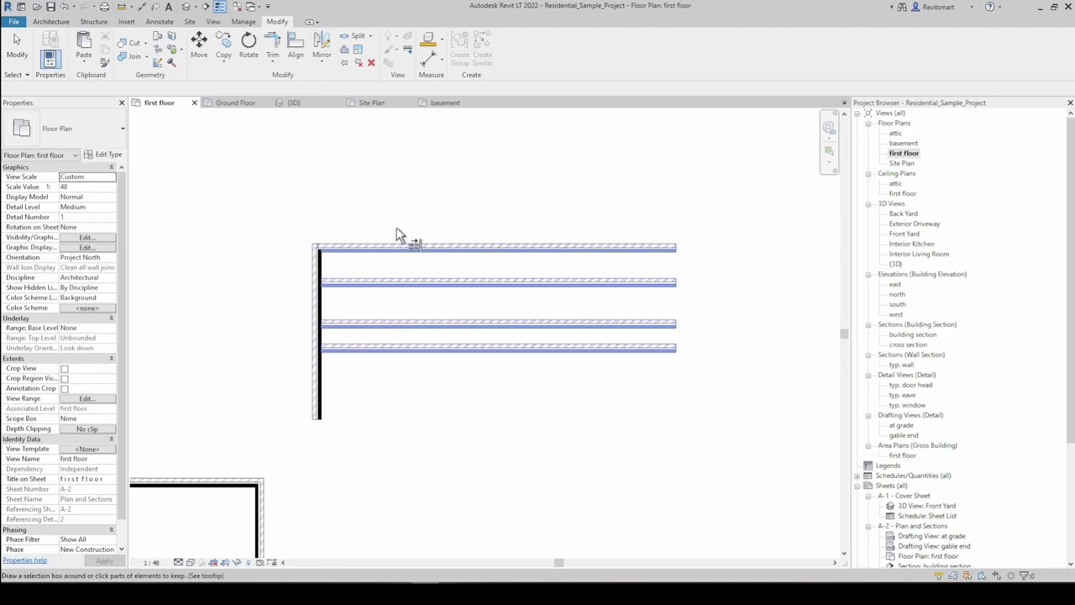
key("Escape")
key("Escape")
left_click(275, 57)
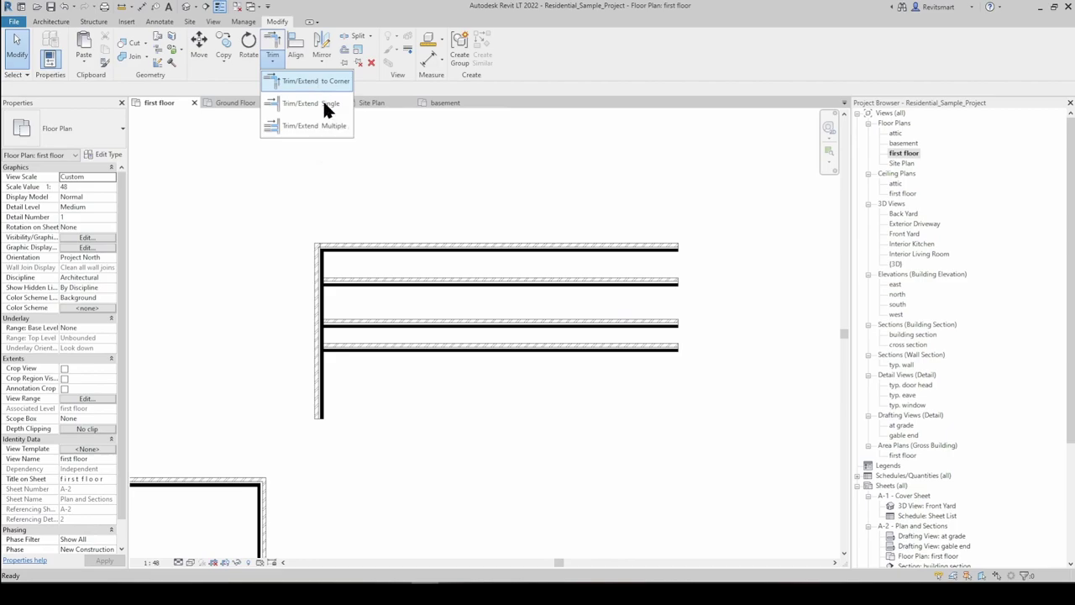
left_click(414, 184)
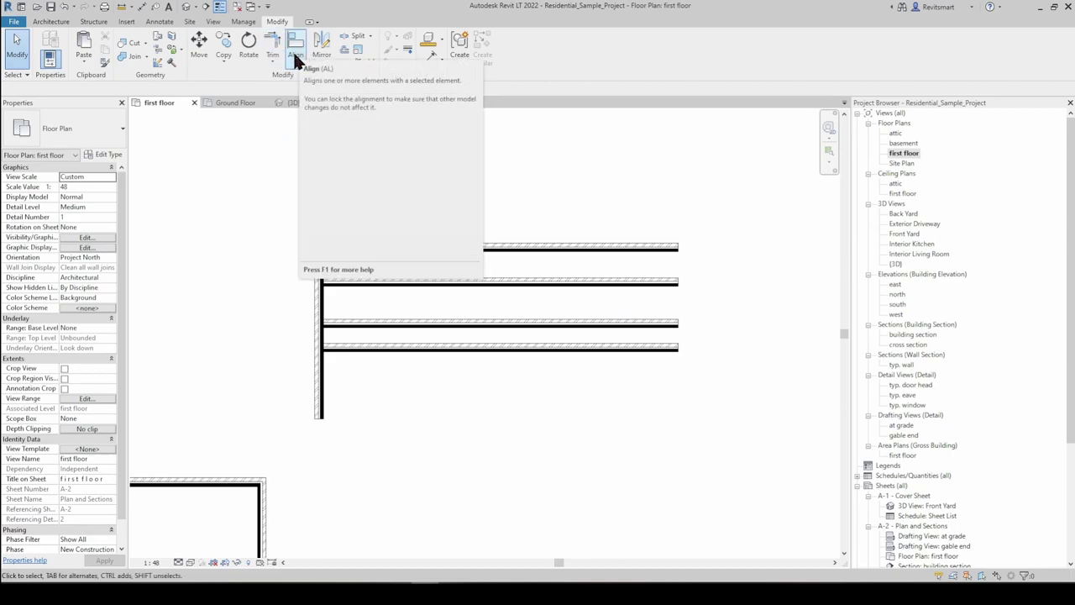
scroll(488, 220, "down", 2)
middle_click_drag(488, 220, 503, 136)
scroll(465, 187, "down", 1)
middle_click_drag(358, 310, 409, 297)
scroll(361, 254, "up", 4)
middle_click_drag(363, 253, 371, 332)
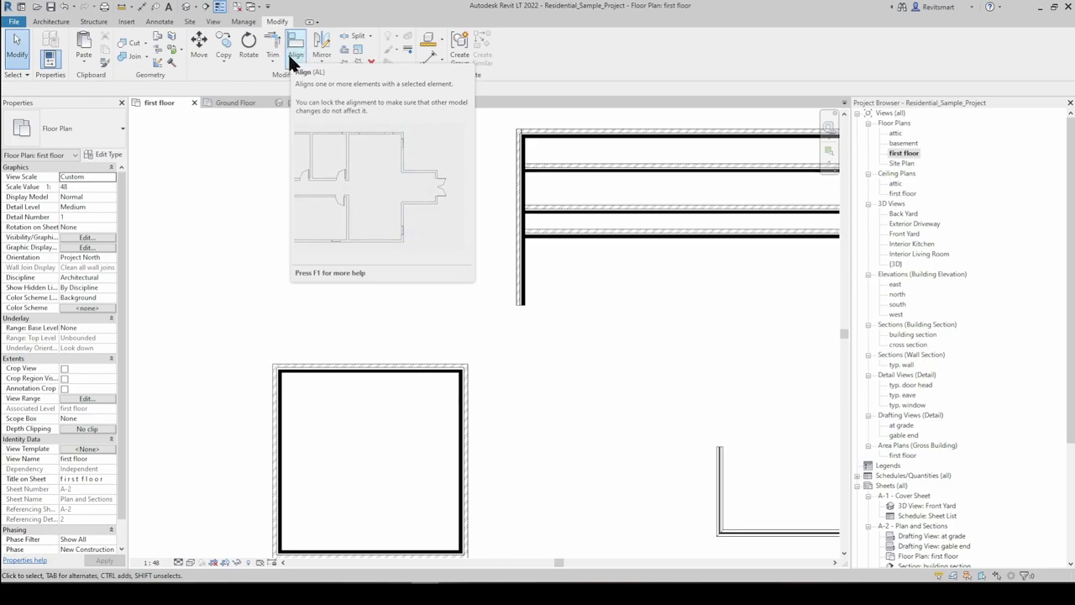
left_click(522, 284)
scroll(536, 283, "up", 1)
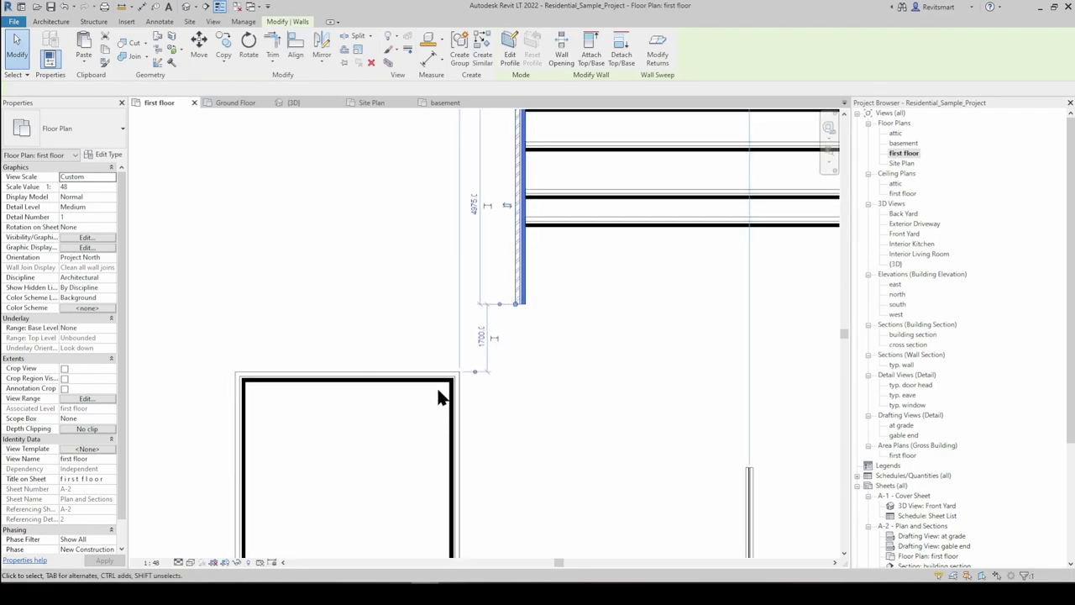
key("m")
key("a")
key("Escape")
key("Escape")
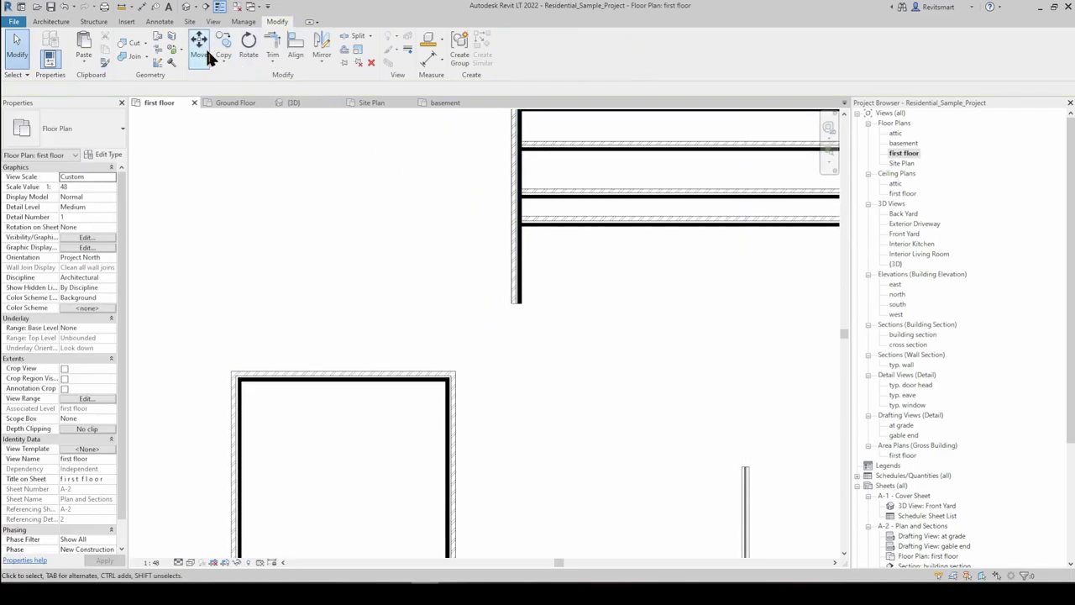
left_click(199, 52)
left_click(523, 295)
left_click(510, 307)
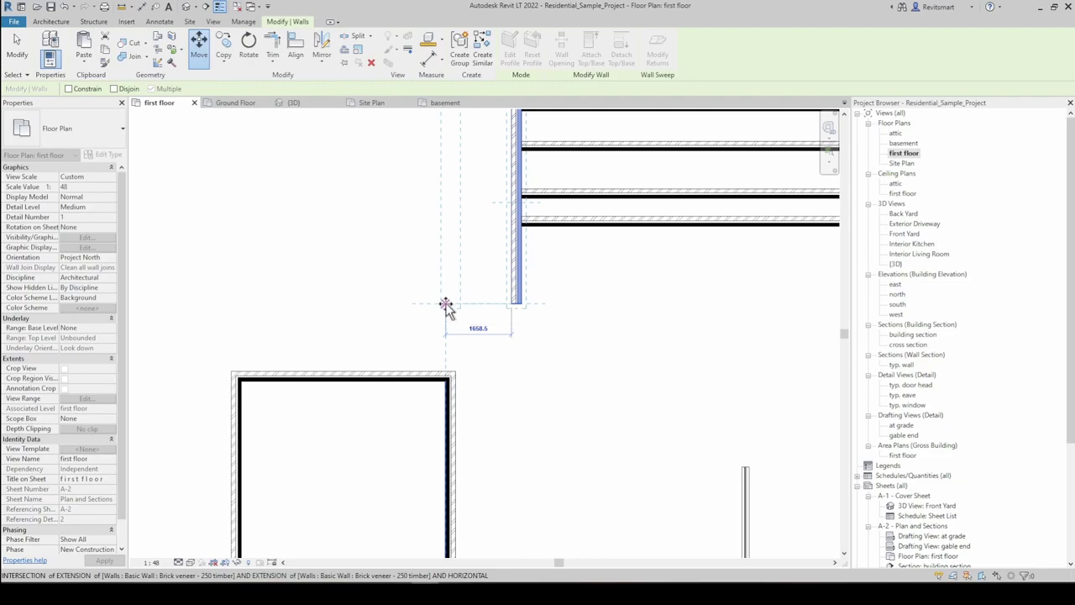
key("Escape")
Align the vertical wall of the four-wall group with the right-hand wall of the square room
left_click(288, 57)
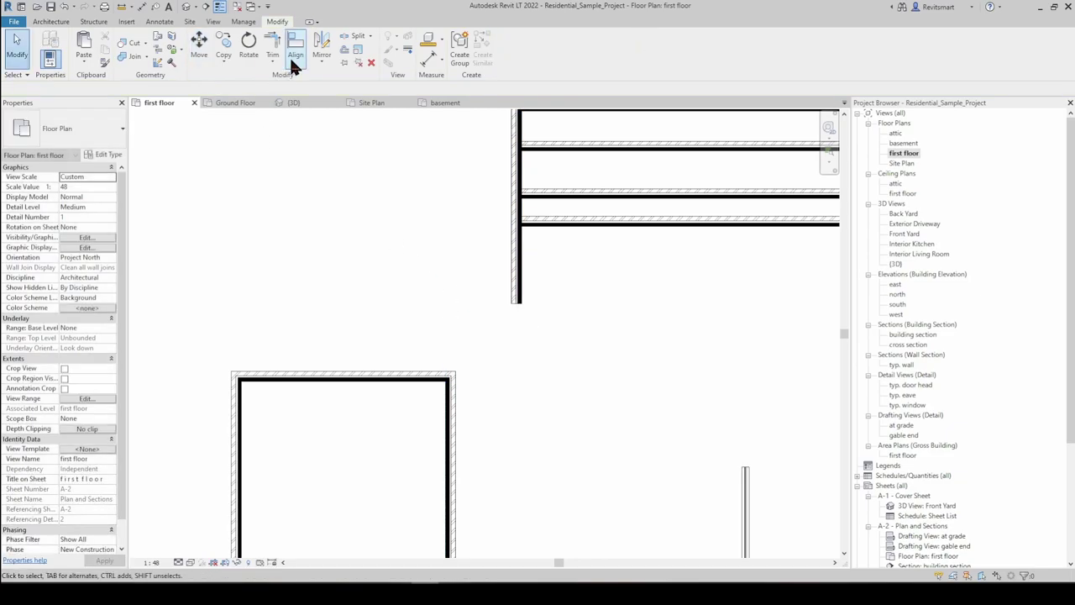
left_click(445, 431)
left_click(514, 274)
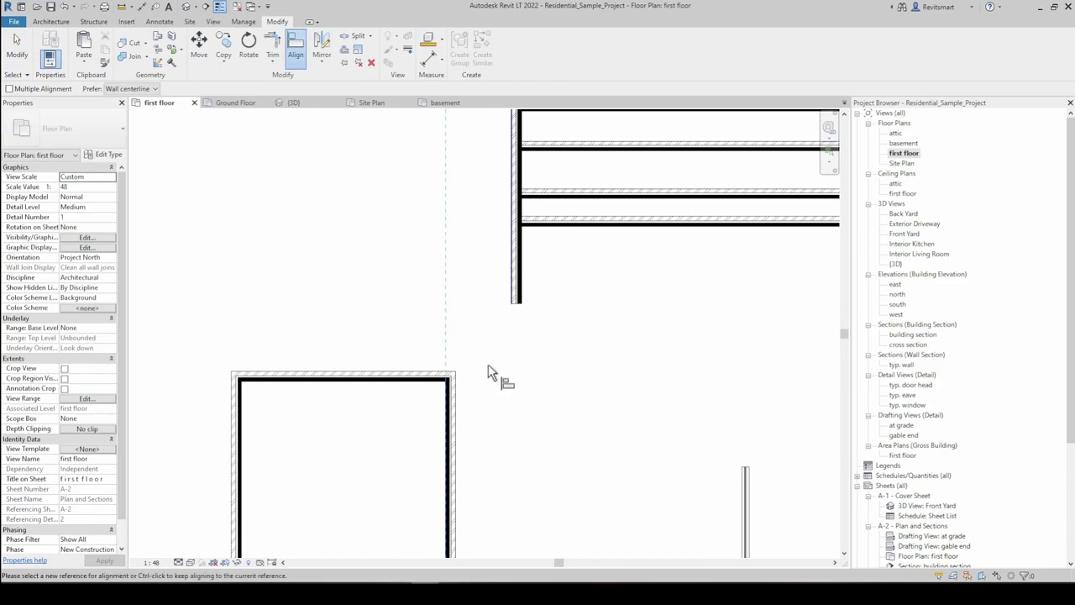
middle_click_drag(457, 289, 451, 348)
scroll(449, 354, "down", 2)
scroll(439, 363, "up", 2)
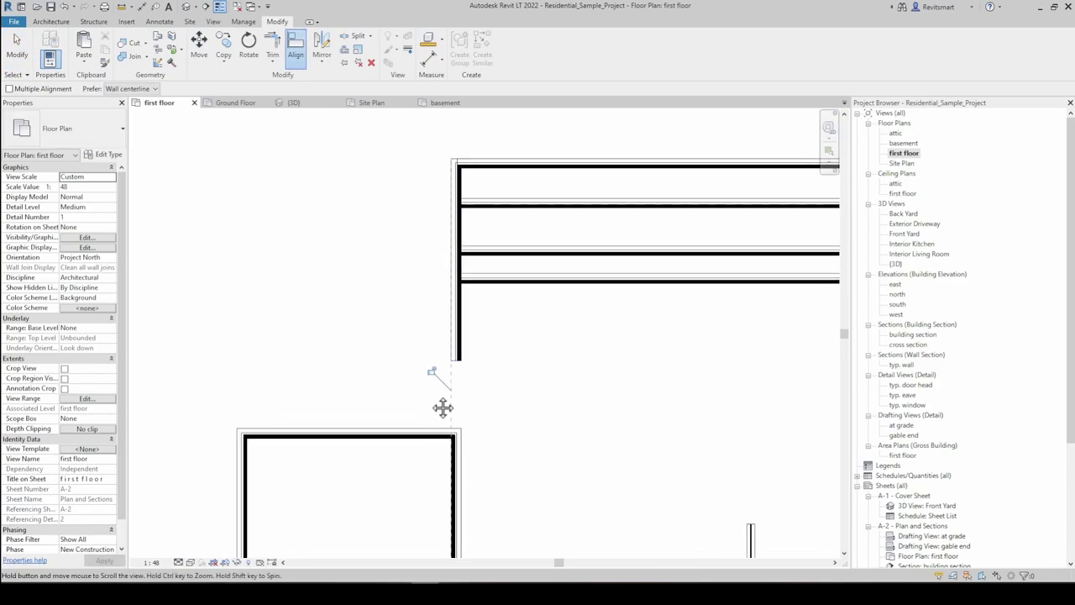
scroll(499, 384, "down", 1)
key("Escape")
Align the square room's upper wall with the topmost horizontal wall of the neighbouring group
key("a")
key("l")
left_click(579, 208)
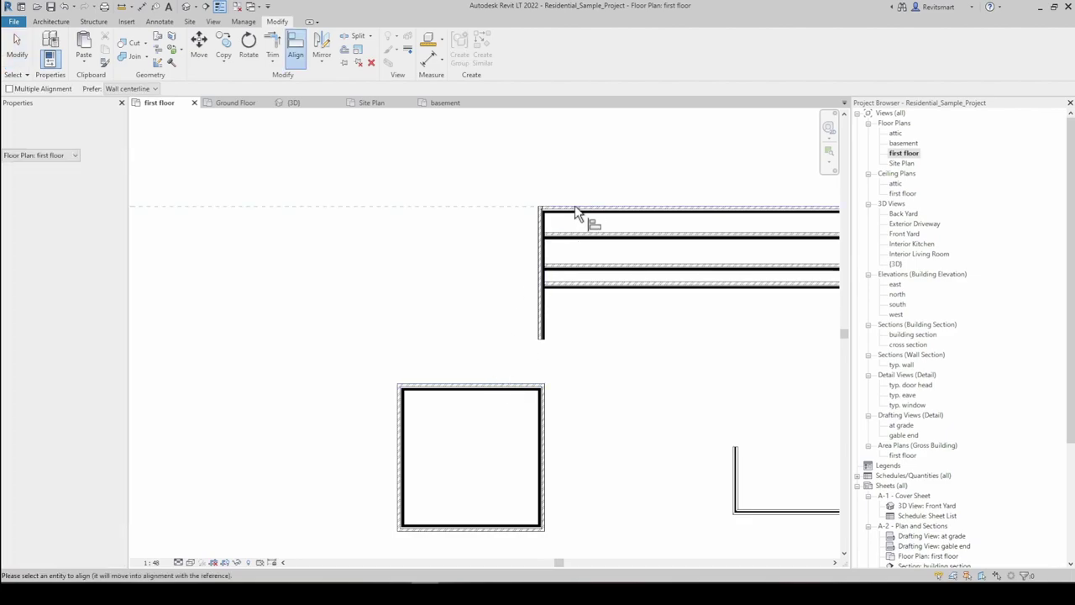
left_click(471, 387)
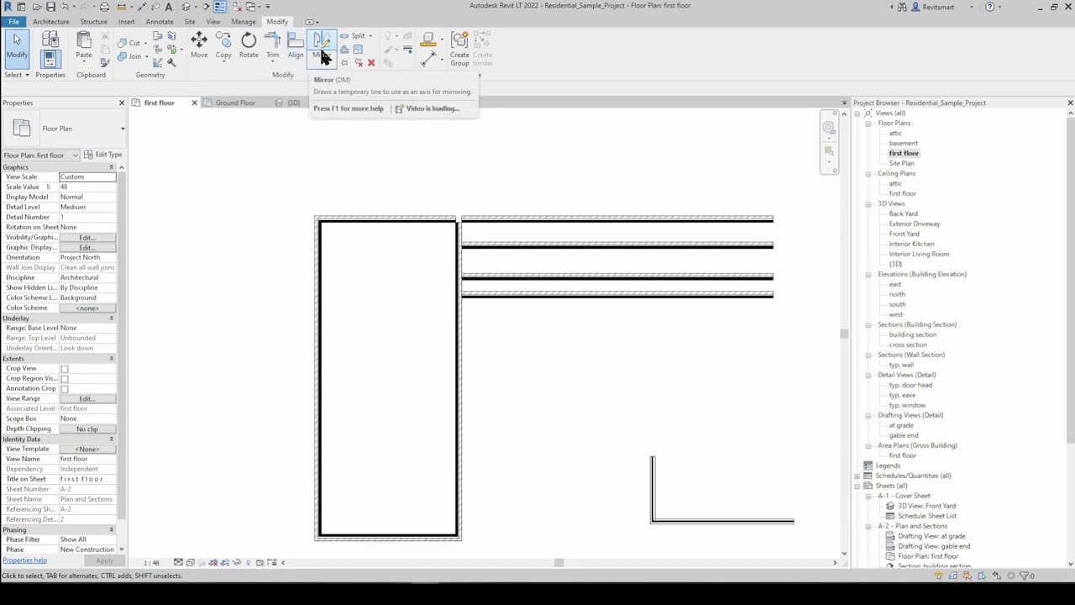
Mirror the room's left wall about a drawn horizontal axis just above the room, with Copy off
left_click(321, 60)
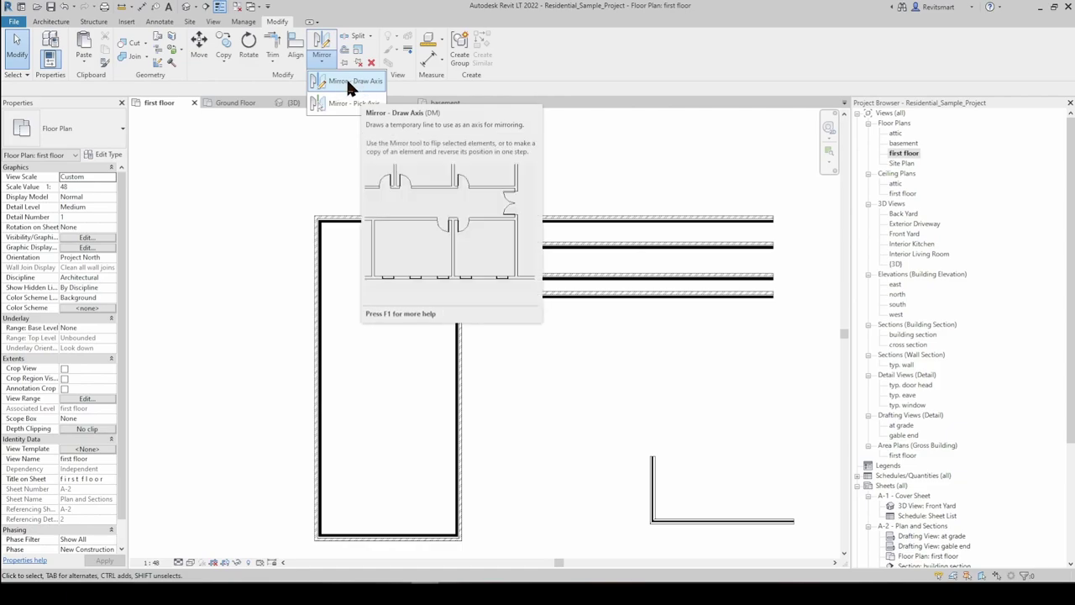
left_click(358, 81)
middle_click_drag(496, 343, 486, 282)
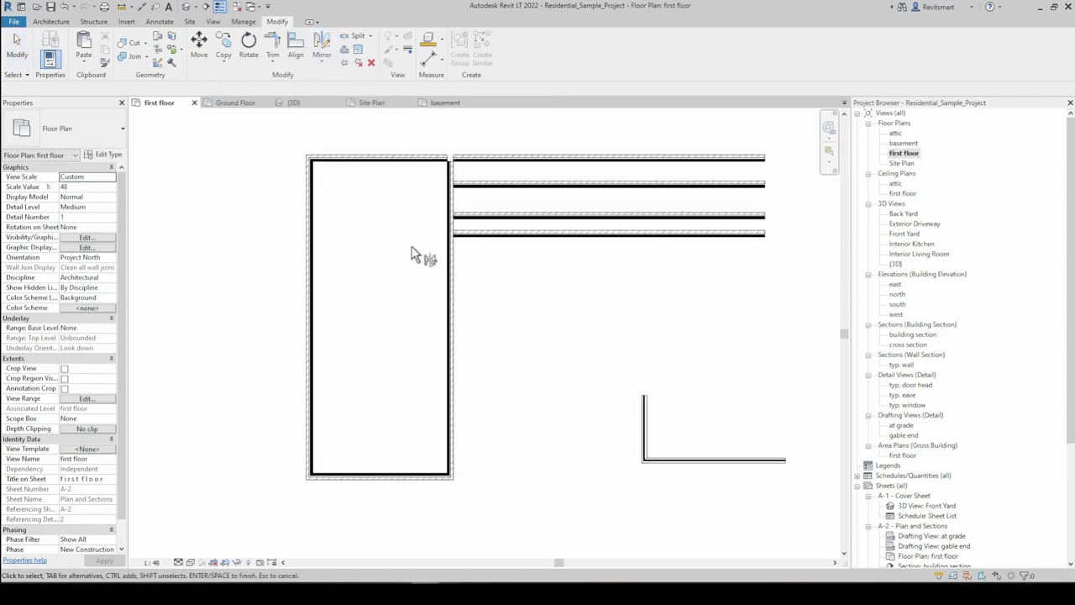
left_click(312, 243)
mouse_move(313, 242)
middle_mouse_down()
mouse_move(444, 250)
mouse_move(452, 232)
middle_mouse_up()
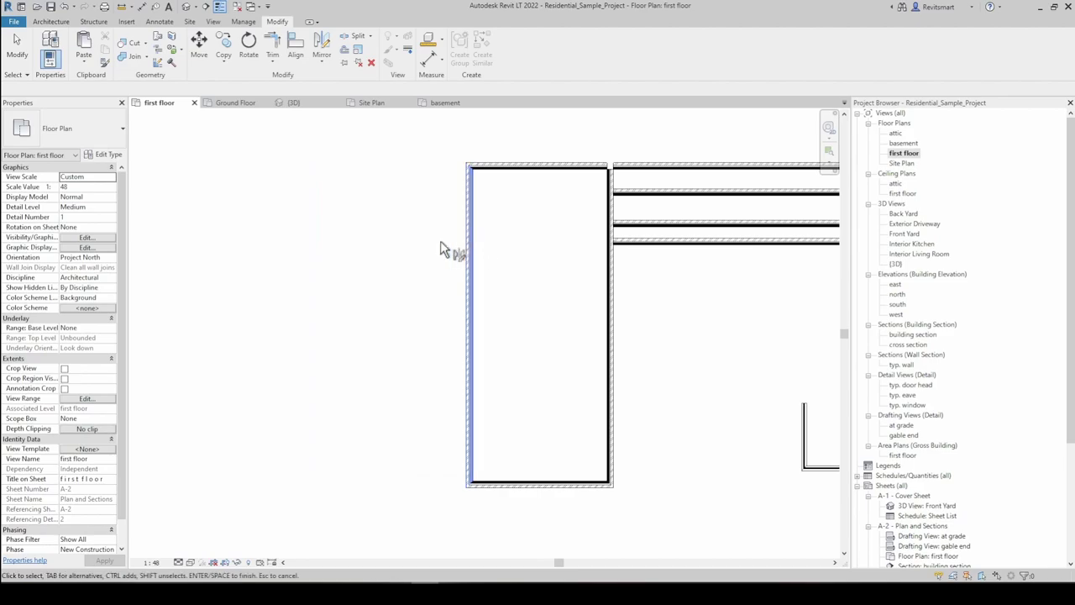
key("d")
key("m")
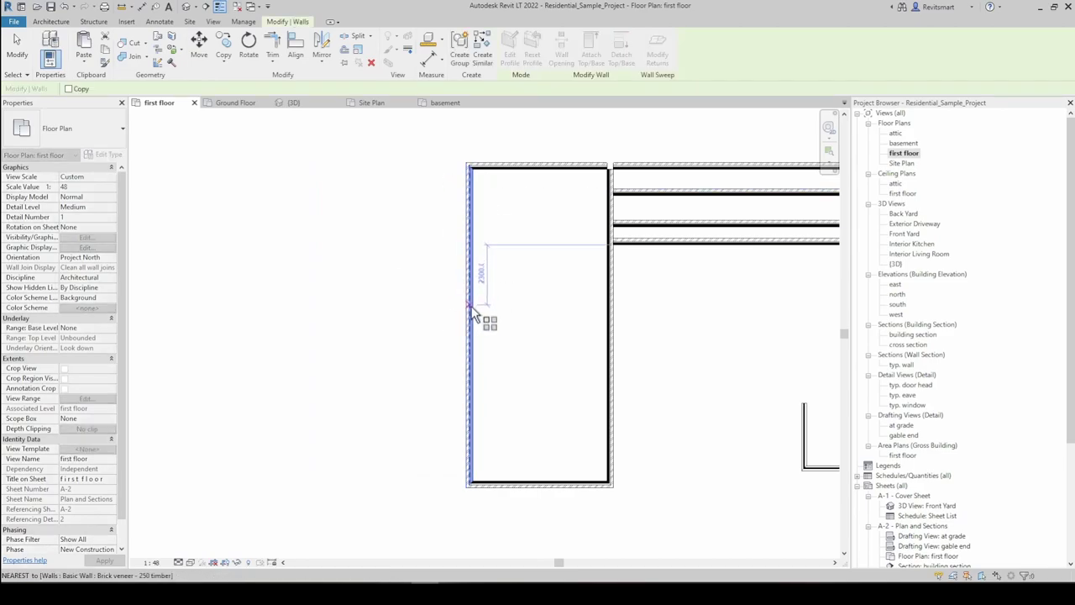
middle_click_drag(460, 155, 460, 200)
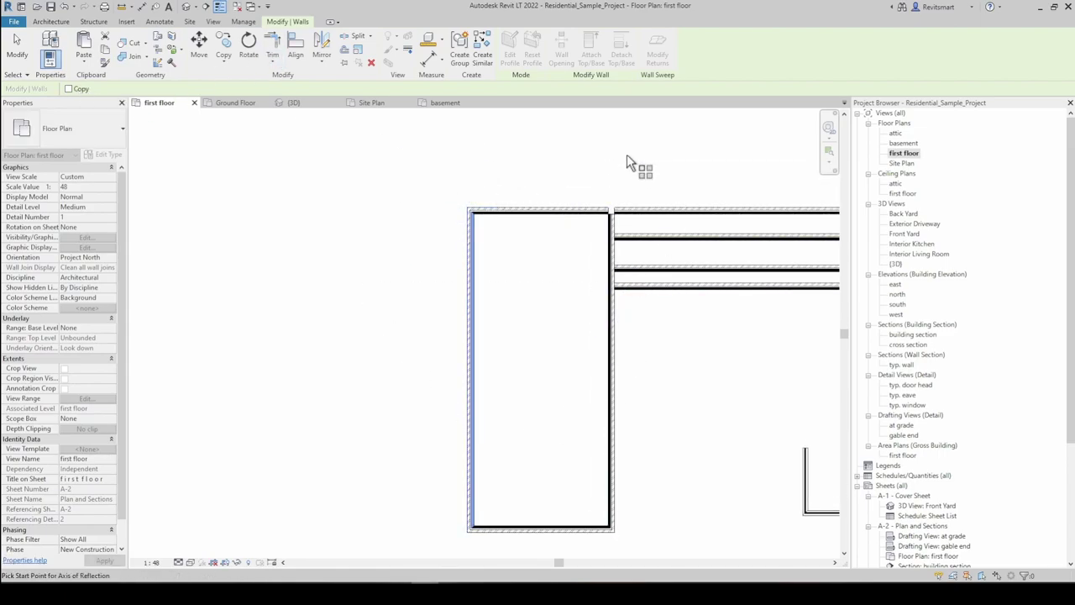
middle_click_drag(534, 317, 514, 322)
middle_click_drag(461, 296, 475, 398)
scroll(466, 336, "down", 1)
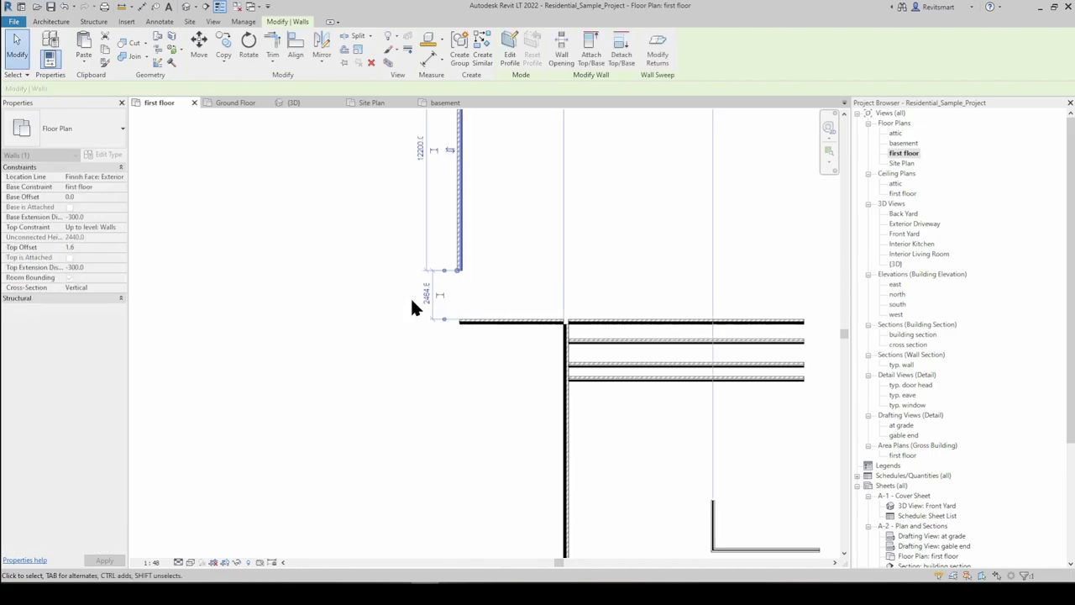
mouse_move(425, 313)
middle_mouse_down()
mouse_move(404, 307)
mouse_move(449, 311)
mouse_move(395, 281)
mouse_move(241, 280)
middle_mouse_up()
key("d")
key("m")
scroll(498, 241, "up", 6)
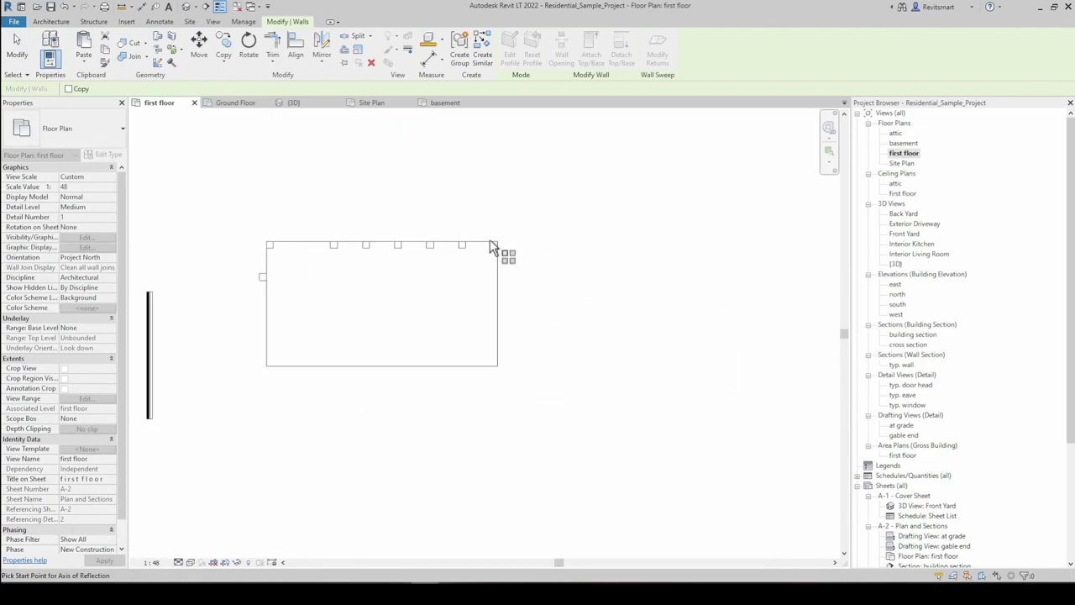
key("Escape")
Mirror the column beside the floor's upper-right corner column about a drawn diagonal axis starting at that corner, with Copy on
left_click(442, 255)
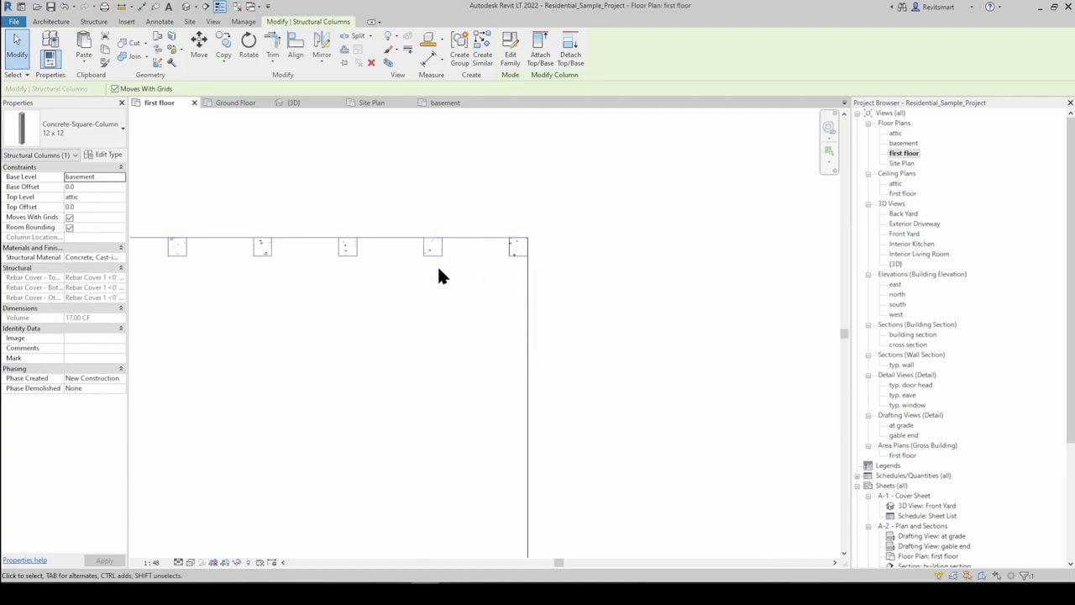
key("m")
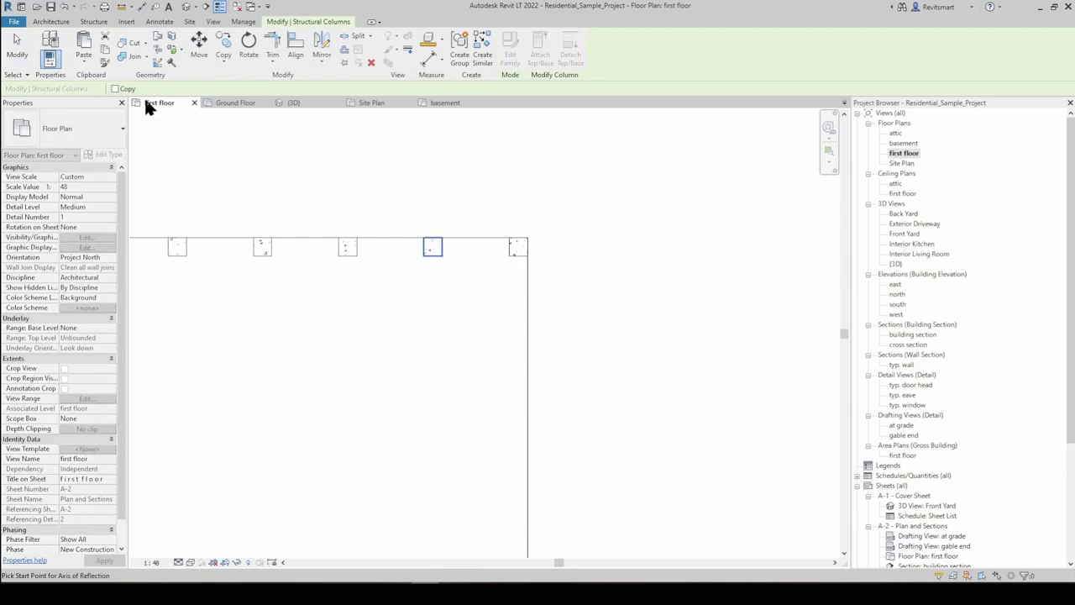
left_click(115, 89)
left_click(527, 239)
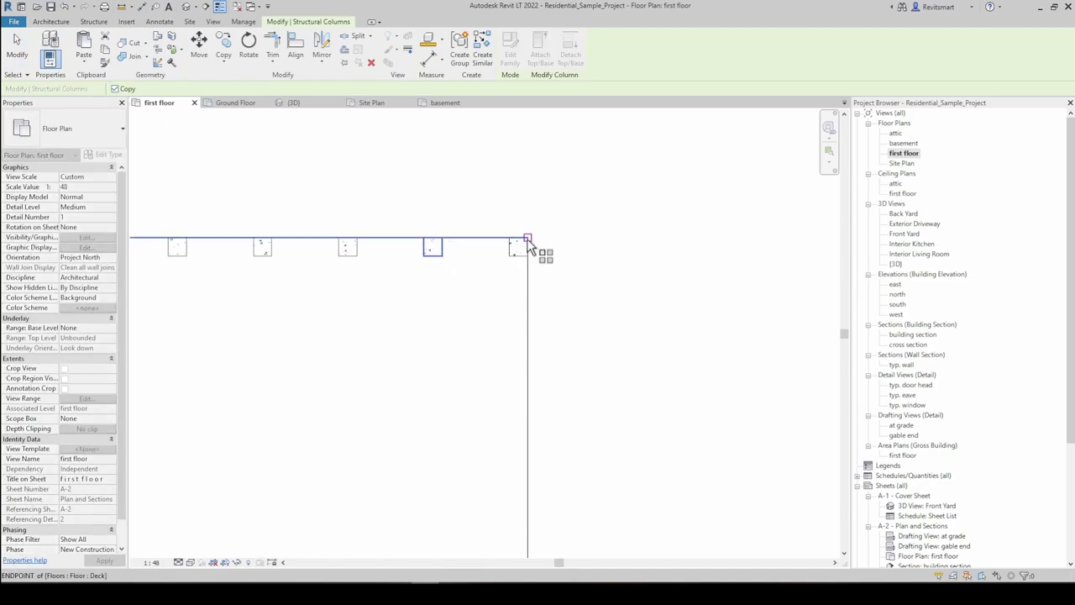
left_click(453, 307)
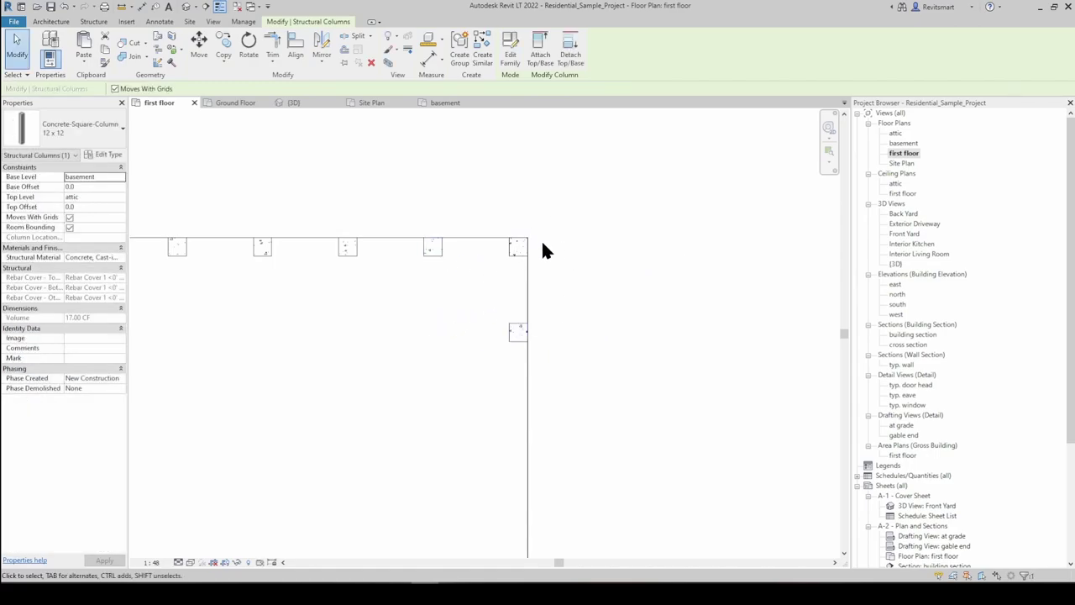
left_click(612, 230)
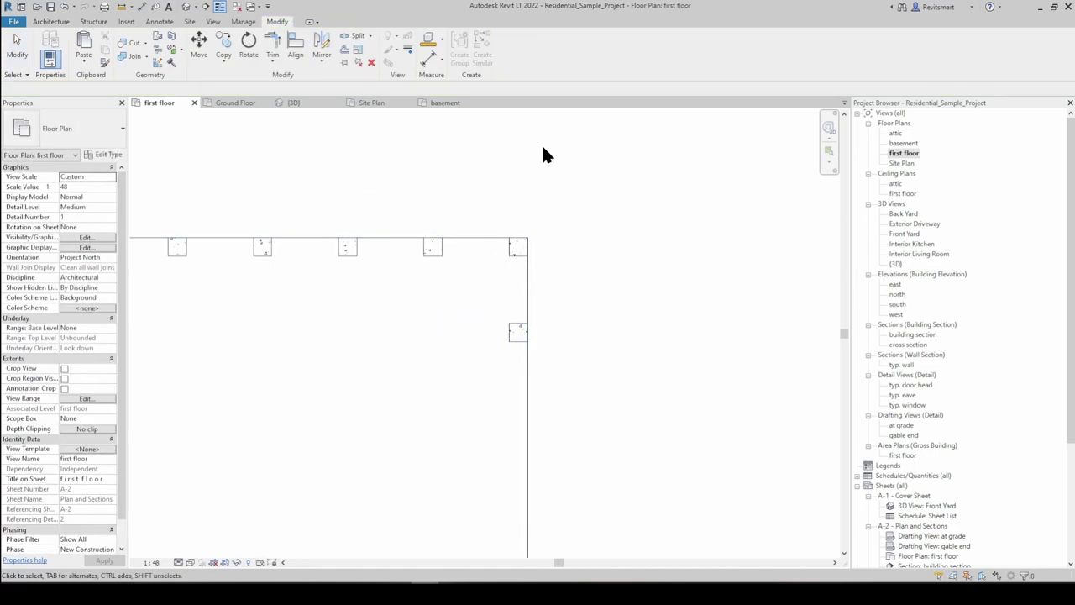
left_click(321, 57)
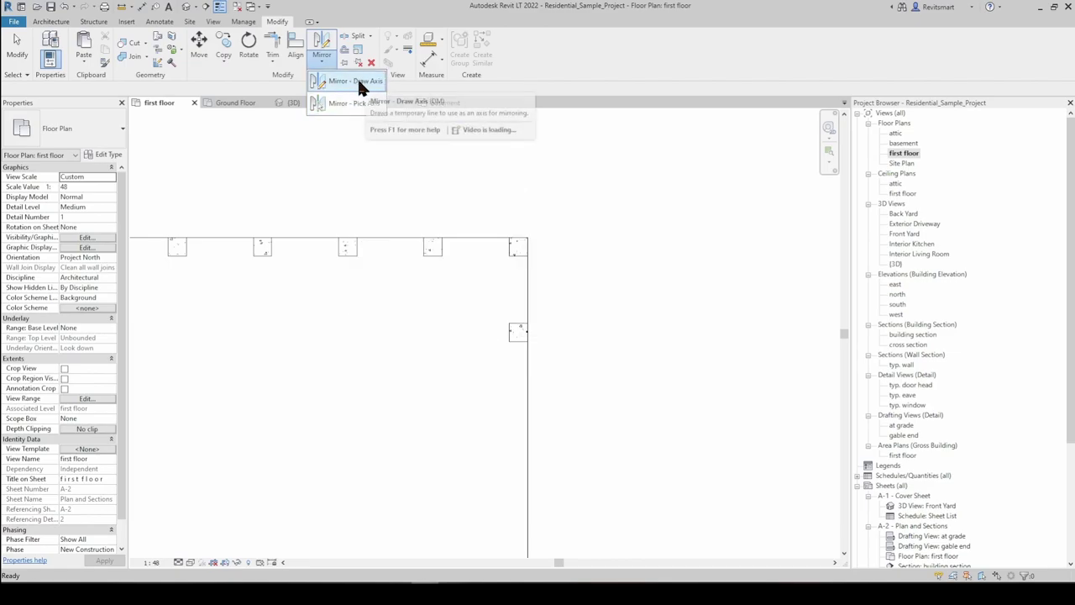
left_click(507, 153)
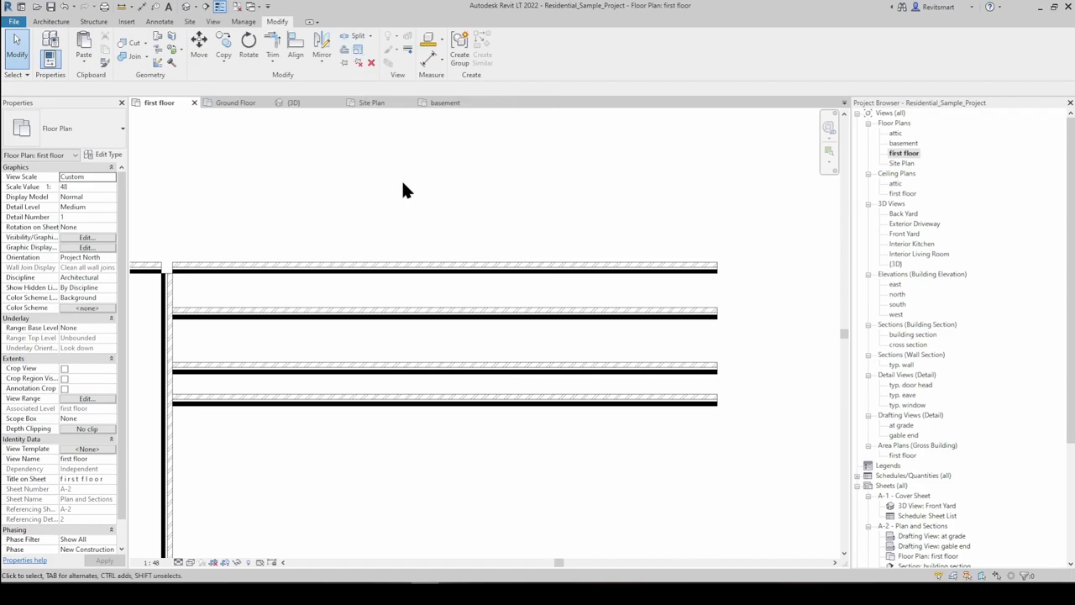
Split the topmost horizontal wall about 5000 mm from its left end and set the right segment's Base Offset to 500
left_click(354, 45)
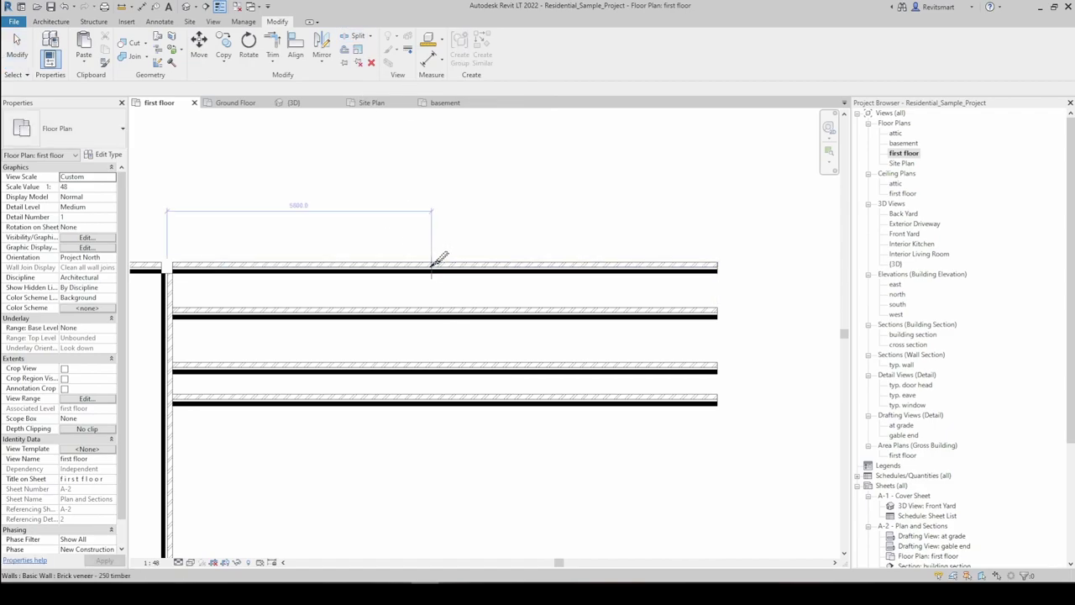
key("Escape")
left_click(473, 271)
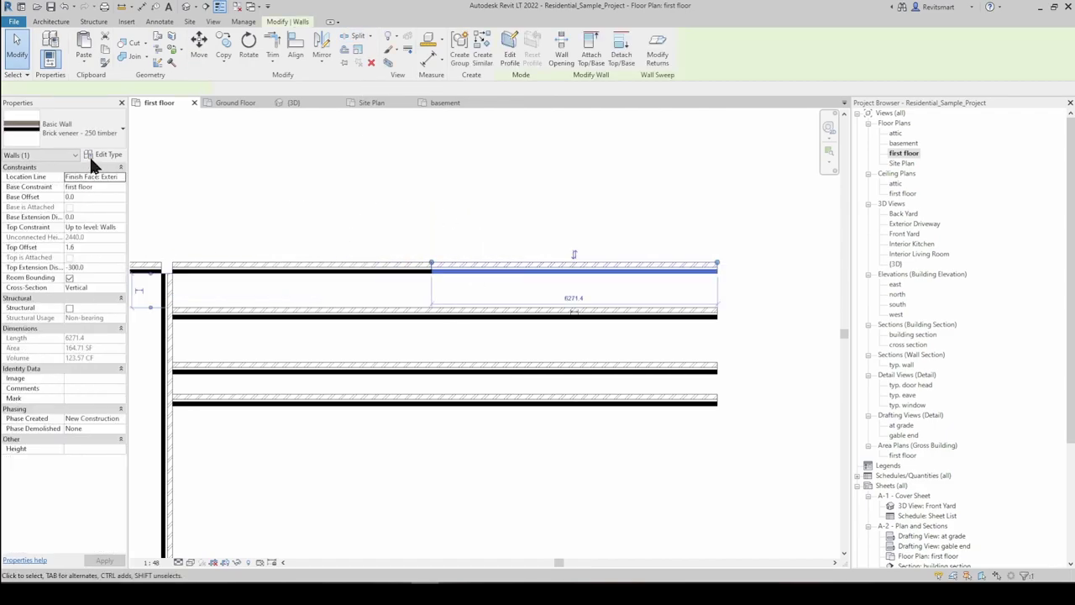
left_click(92, 197)
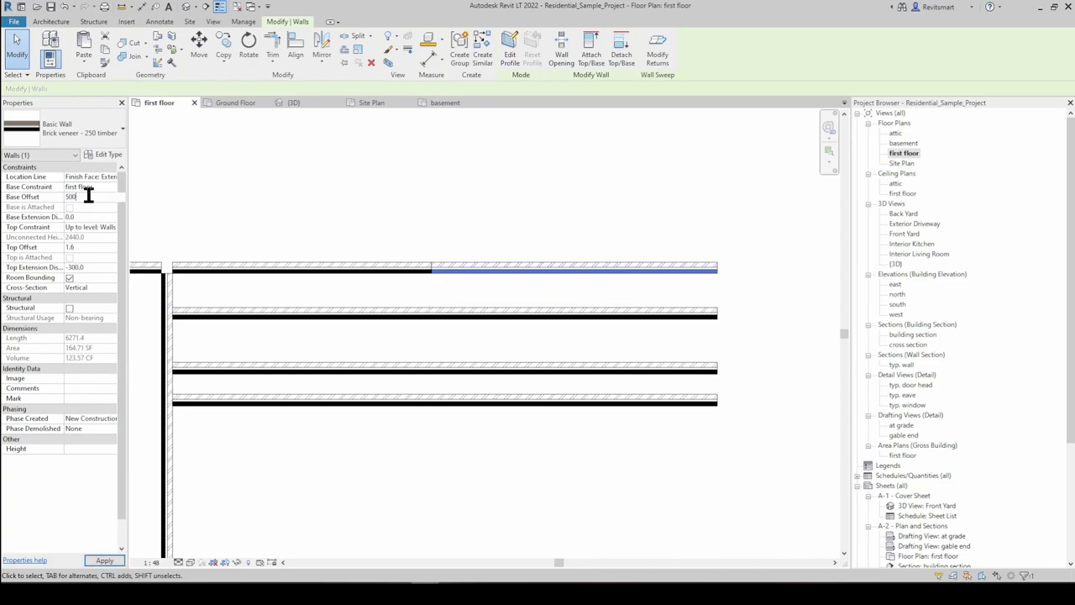
left_click(366, 246)
left_click(333, 267)
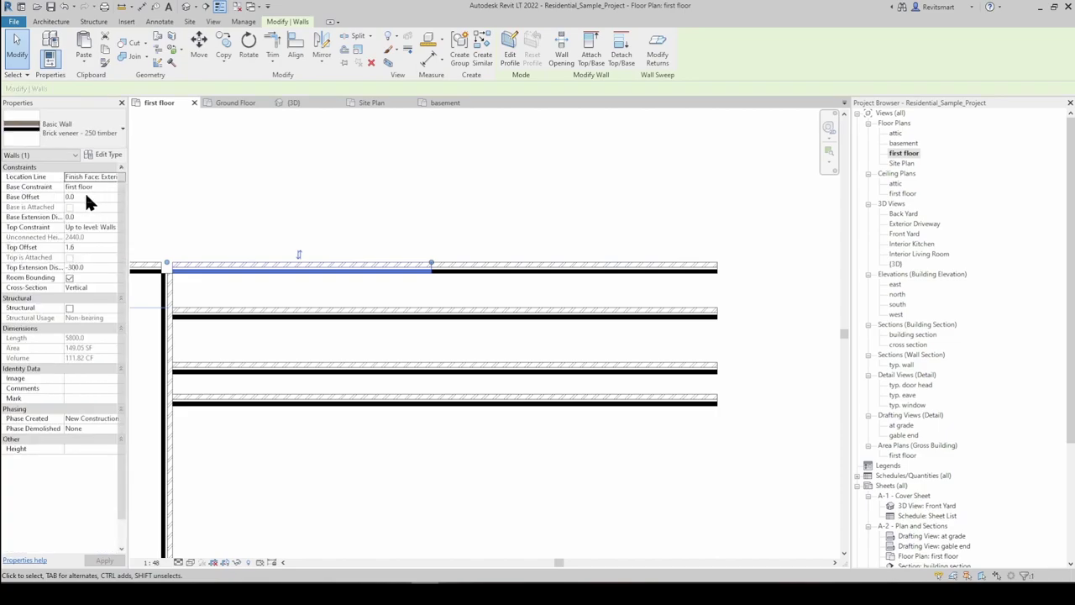
key("Escape")
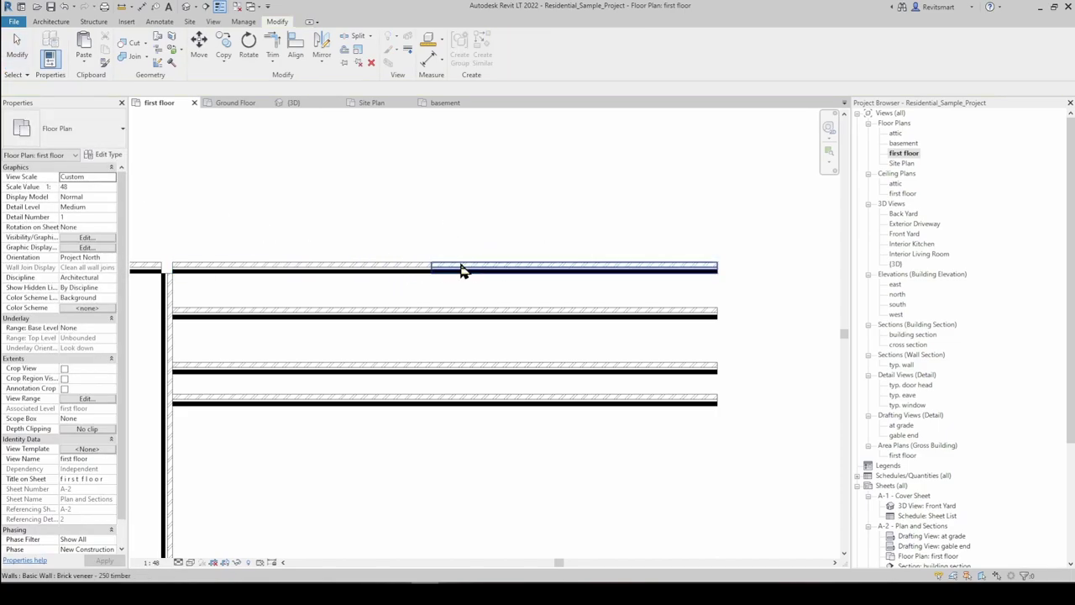
Split the second horizontal wall at three points using Split with Gap and a 25 mm joint gap
scroll(490, 271, "down", 3)
scroll(496, 214, "up", 4)
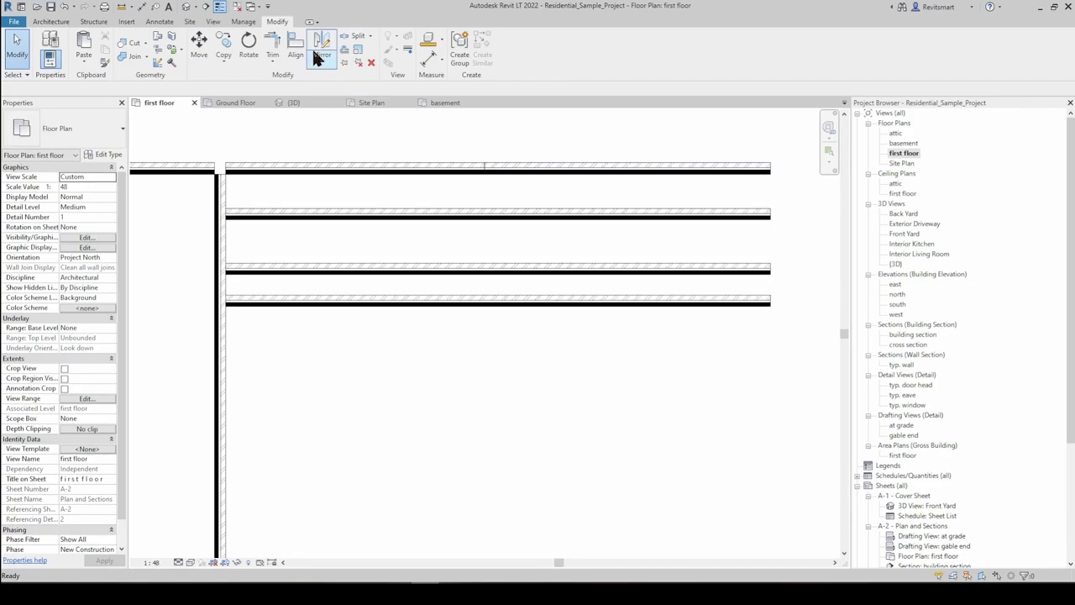
left_click(369, 36)
left_click(372, 73)
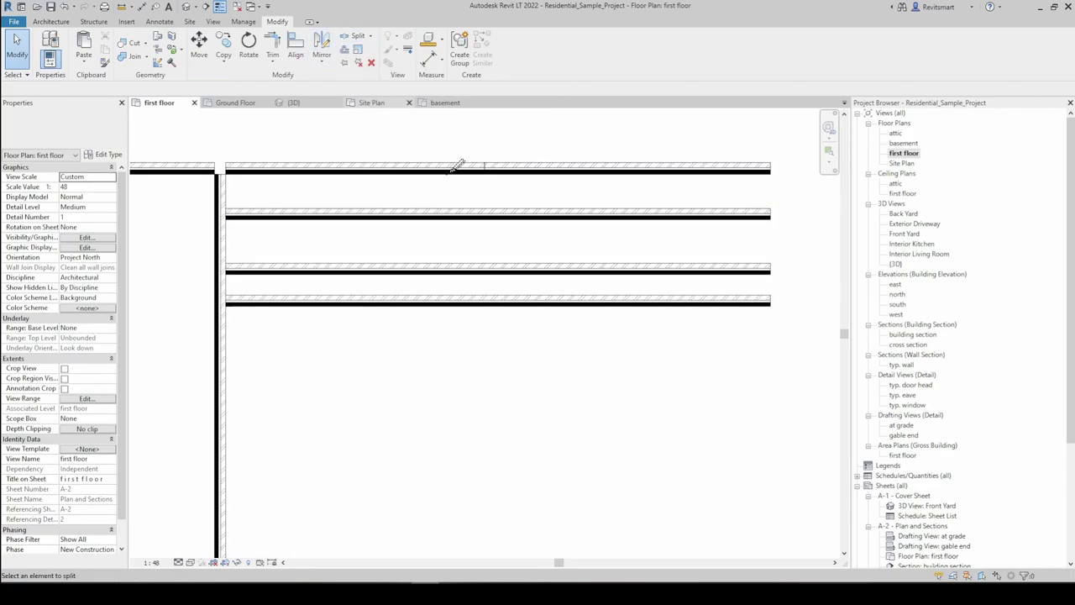
left_click(378, 214)
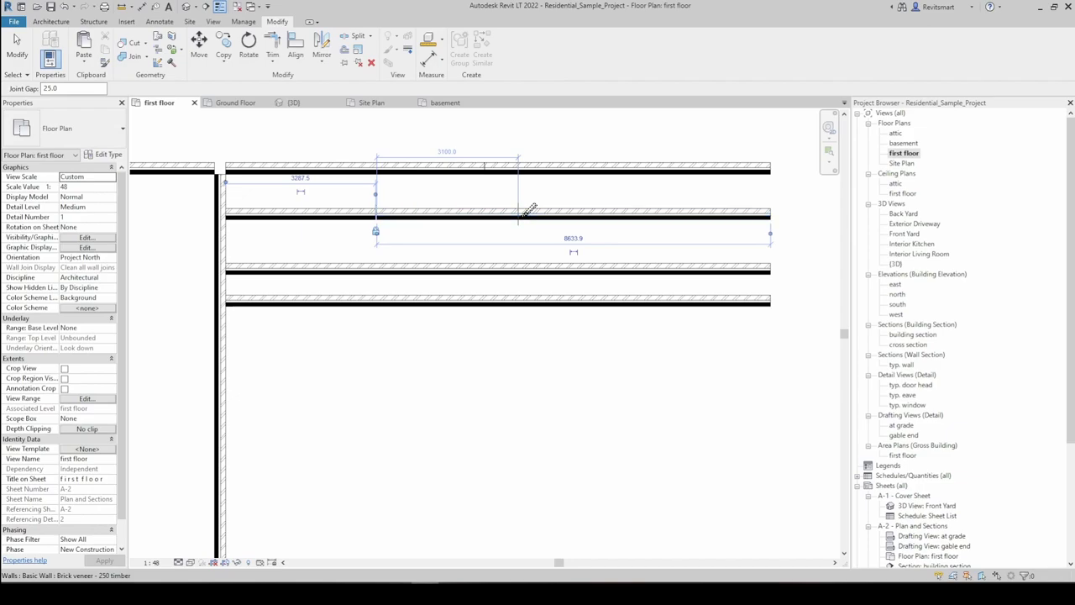
left_click(422, 217)
key("Escape")
Compare the gaps between the second wall's segments with the plain split joint in the topmost wall
scroll(422, 221, "up", 3)
left_click(426, 216)
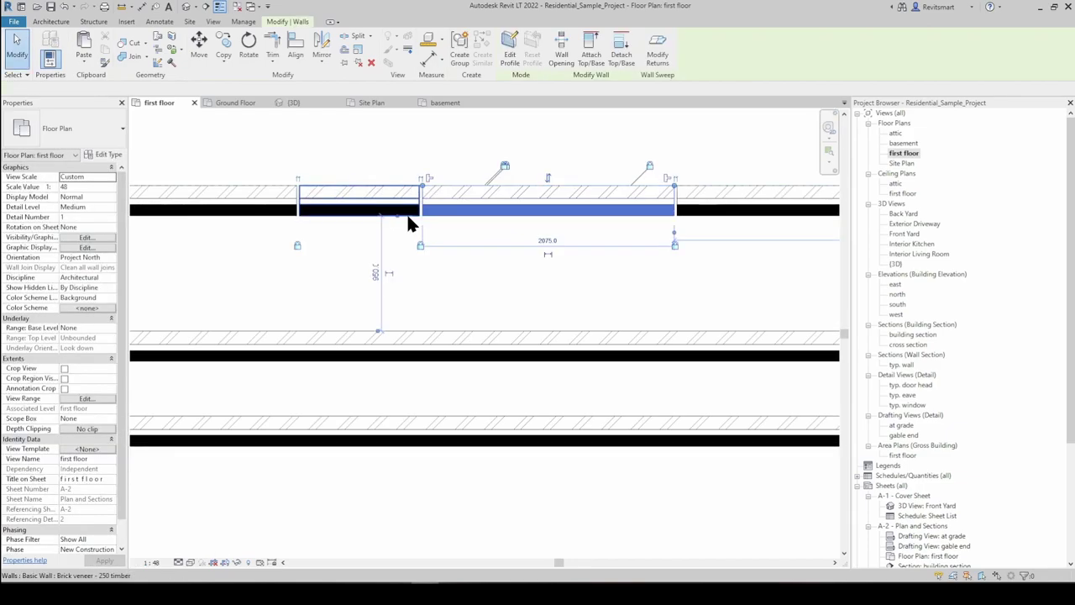
scroll(422, 198, "up", 3)
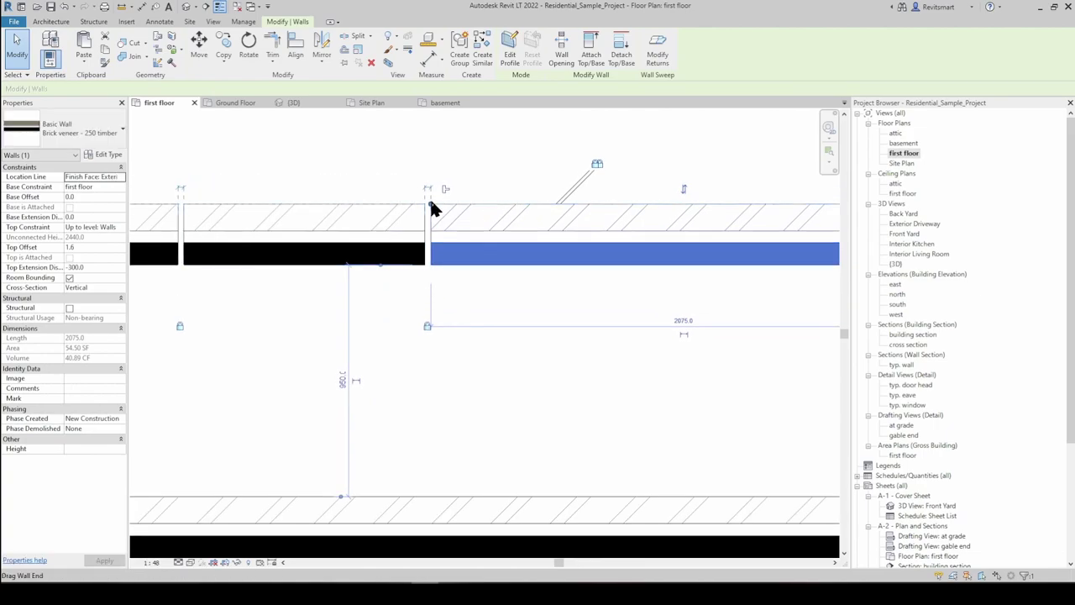
scroll(430, 193, "up", 2)
key("Escape")
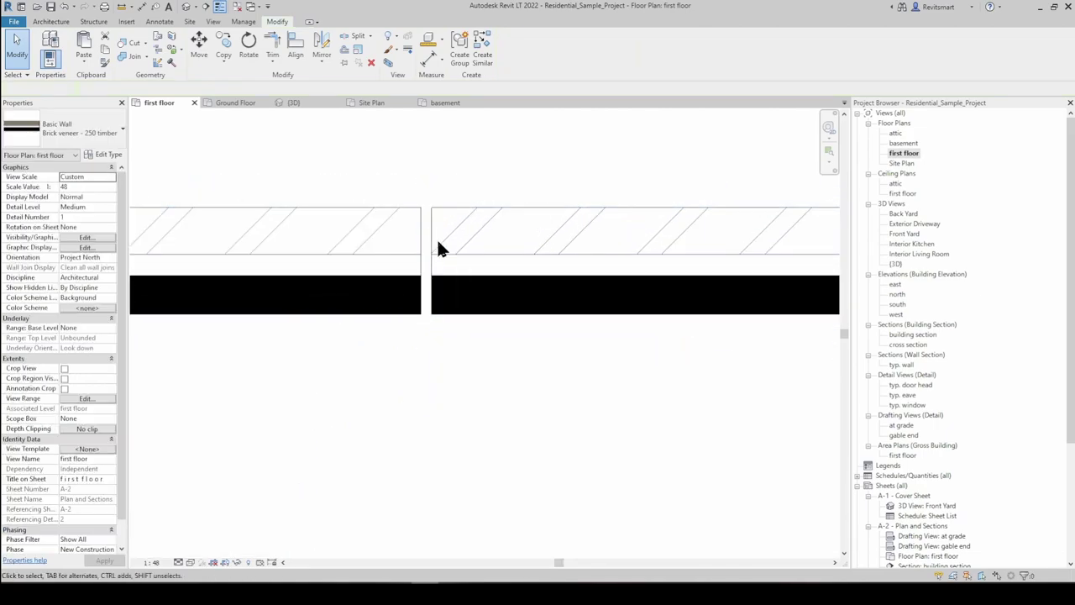
scroll(314, 232, "down", 4)
scroll(463, 365, "down", 2)
scroll(674, 293, "up", 4)
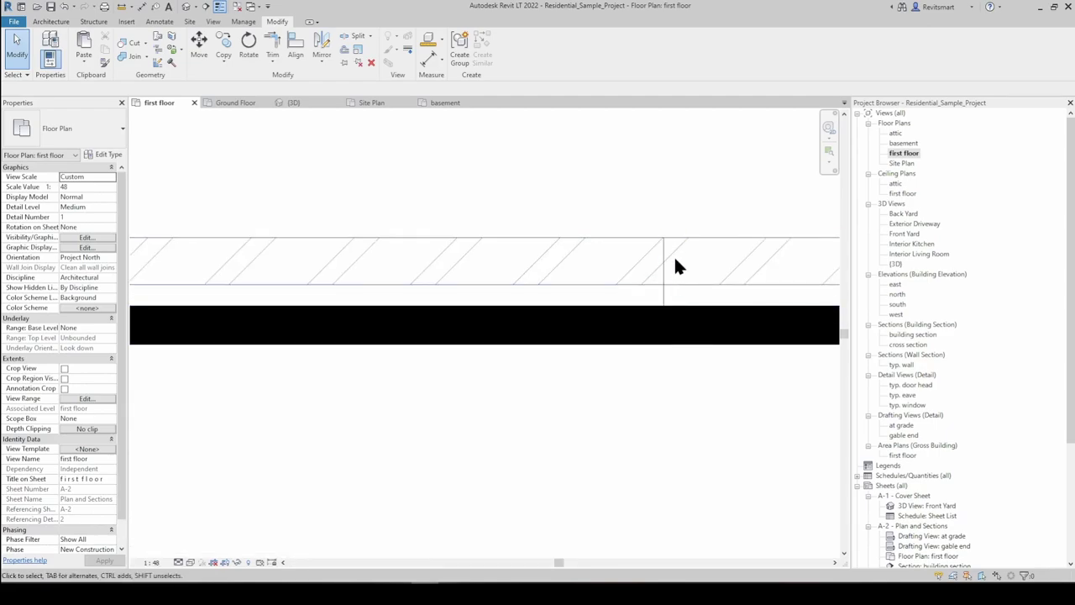
scroll(647, 282, "down", 2)
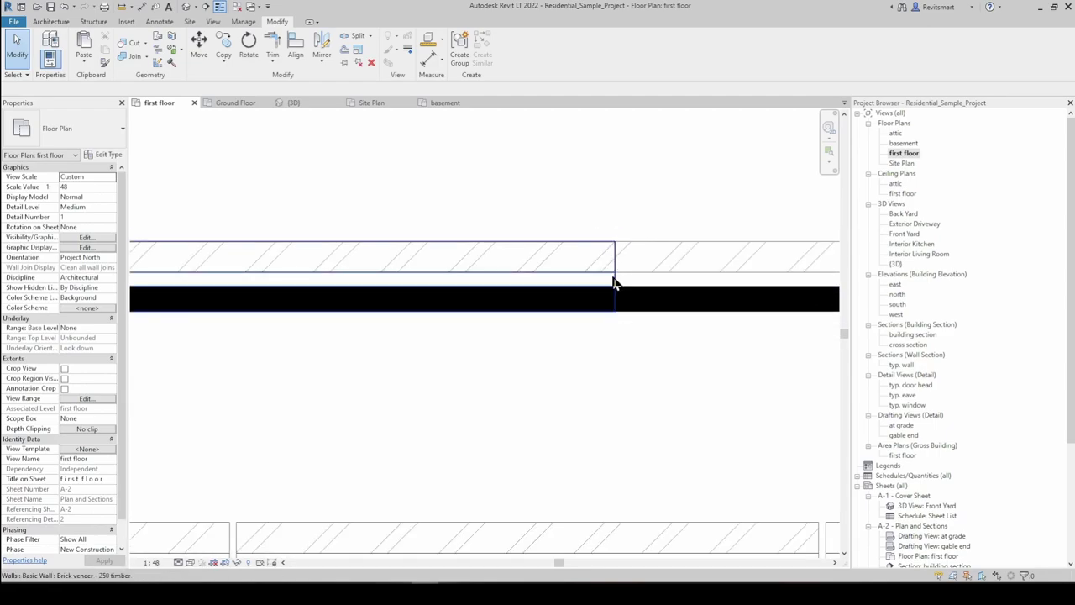
scroll(516, 343, "down", 2)
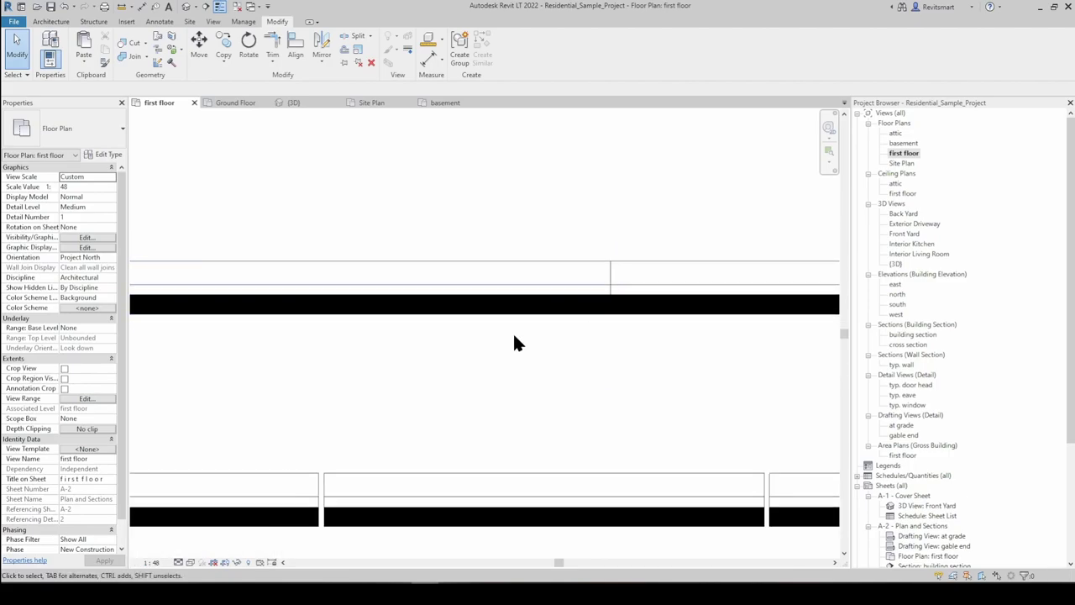
Inspect the joint gap's width at the left end of the second wall's short segment
scroll(437, 344, "up", 3)
left_click(430, 300)
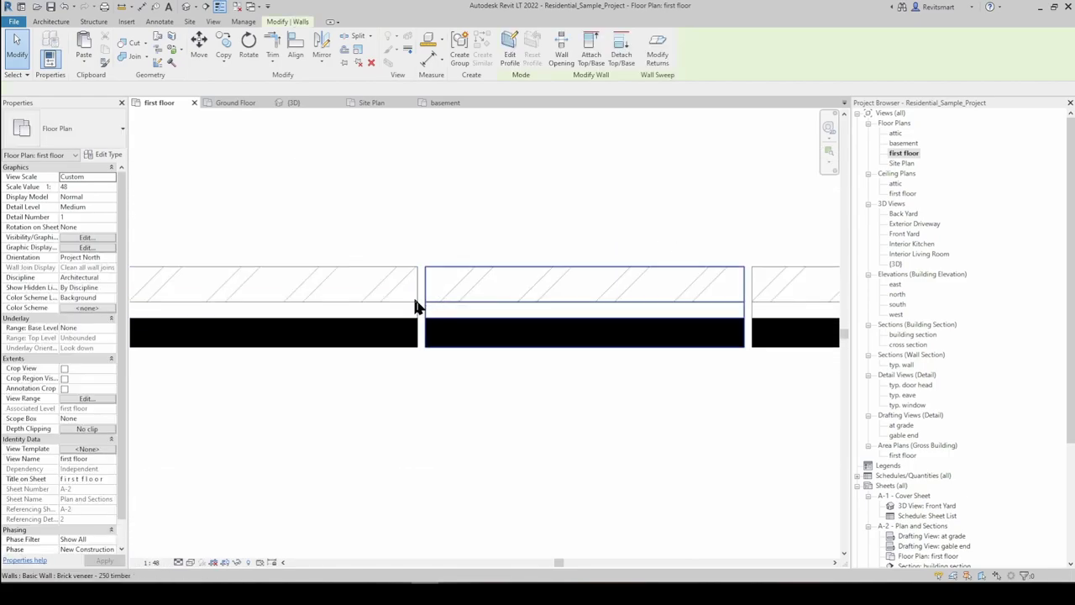
scroll(424, 254, "up", 2)
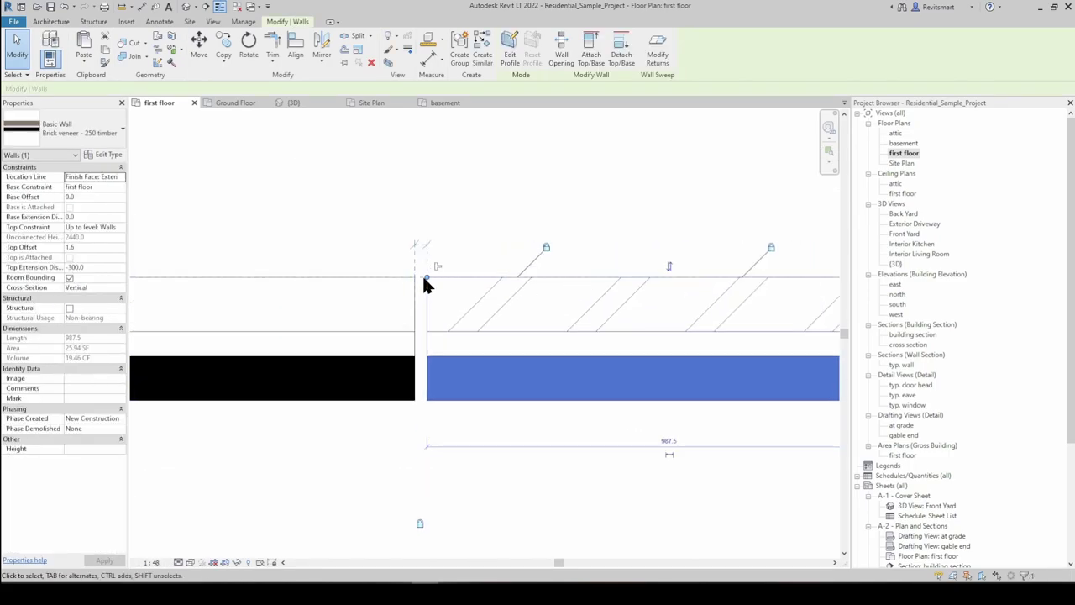
left_click(424, 245)
left_click(439, 336)
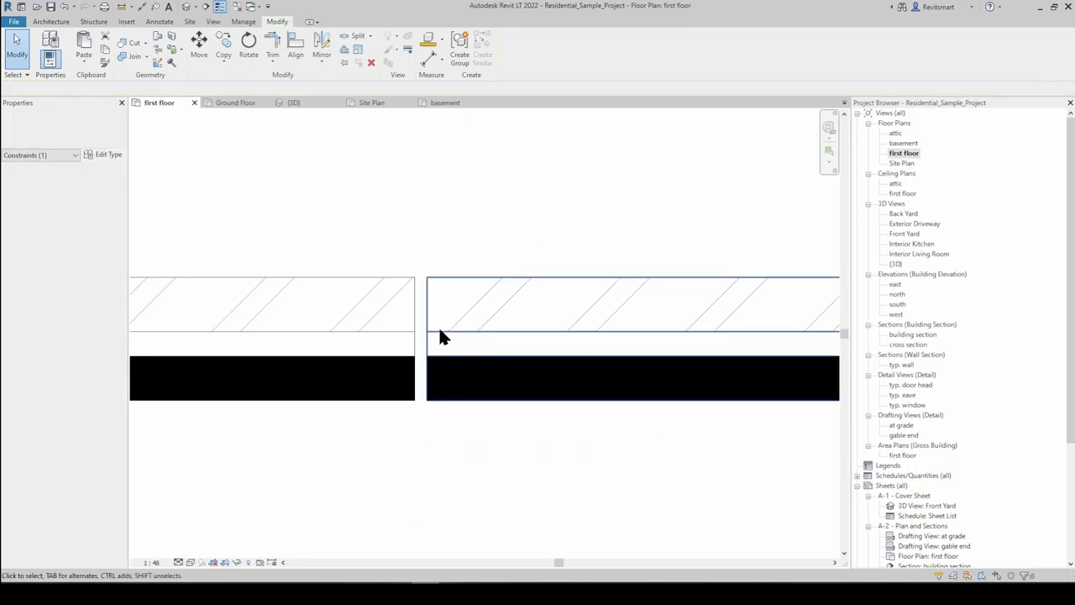
left_click(427, 310)
scroll(422, 305, "down", 2)
middle_click_drag(496, 260, 465, 331)
scroll(465, 331, "down", 2)
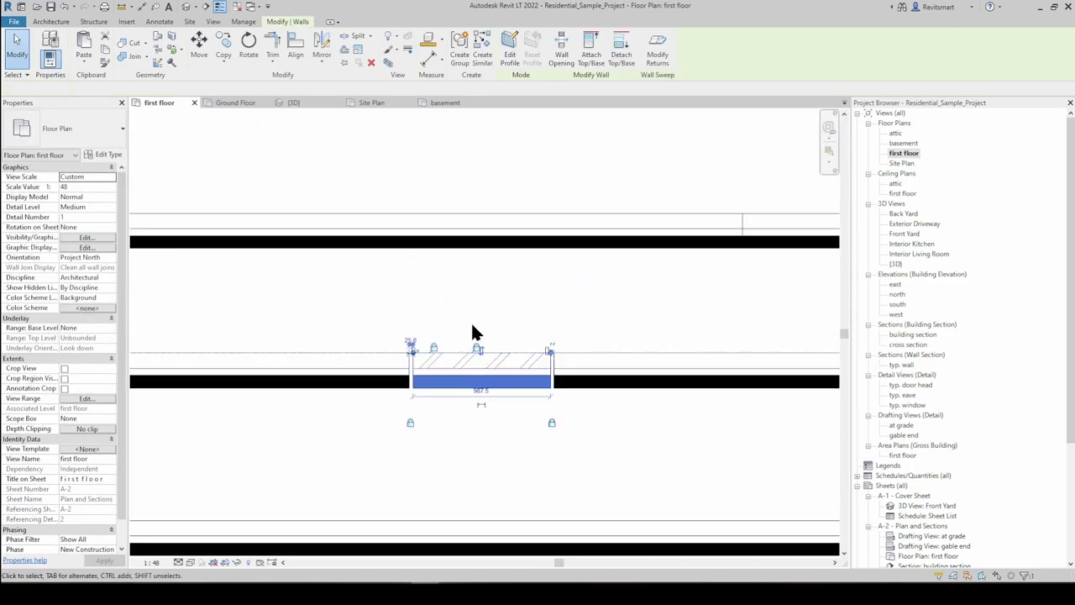
left_click(465, 331)
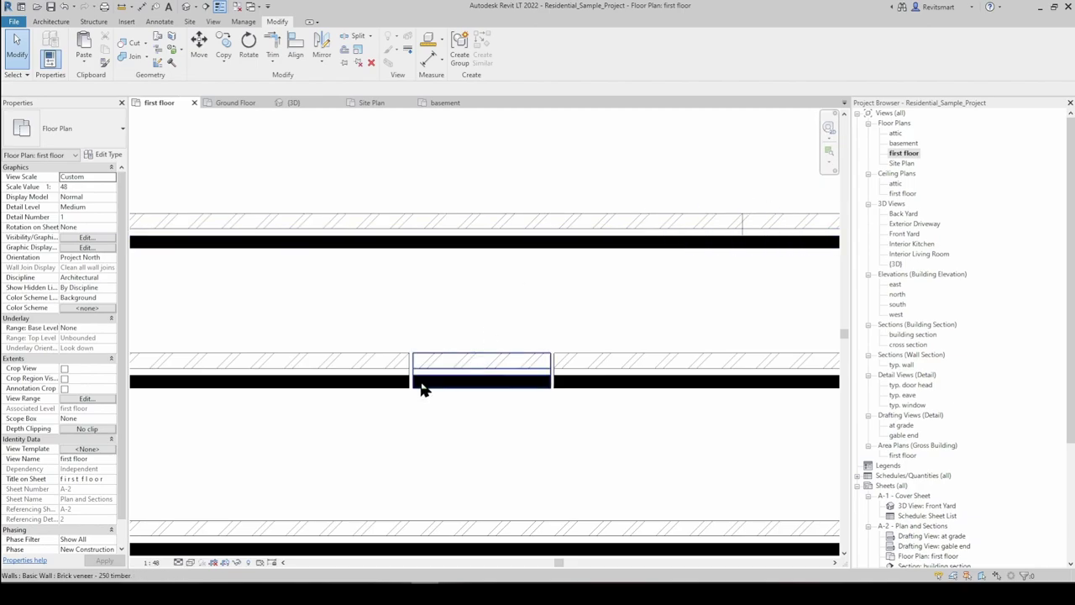
scroll(455, 414, "down", 4)
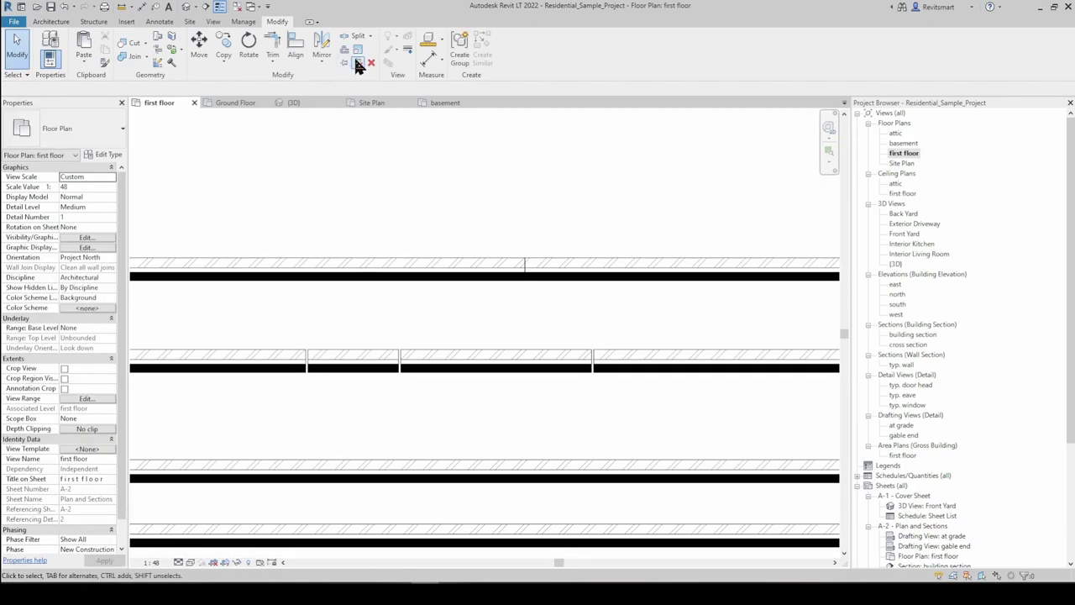
scroll(482, 249, "down", 2)
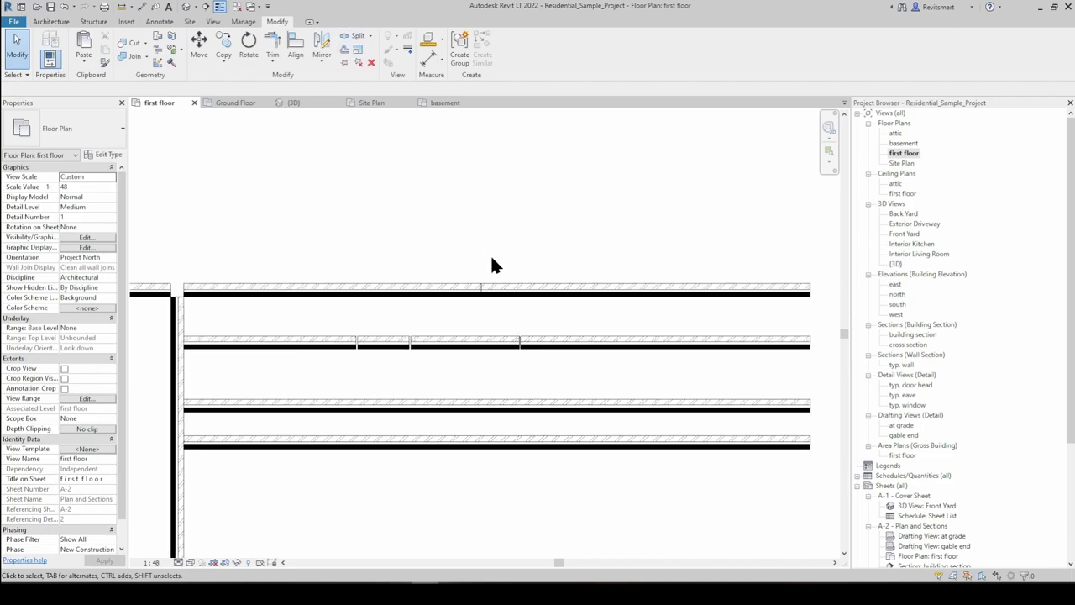
Offset the topmost wall's left segment upward into four successive copies spaced 1000 mm apart, using the Numerical option
scroll(528, 258, "down", 1)
middle_click_drag(557, 324, 597, 254)
scroll(492, 274, "up", 4)
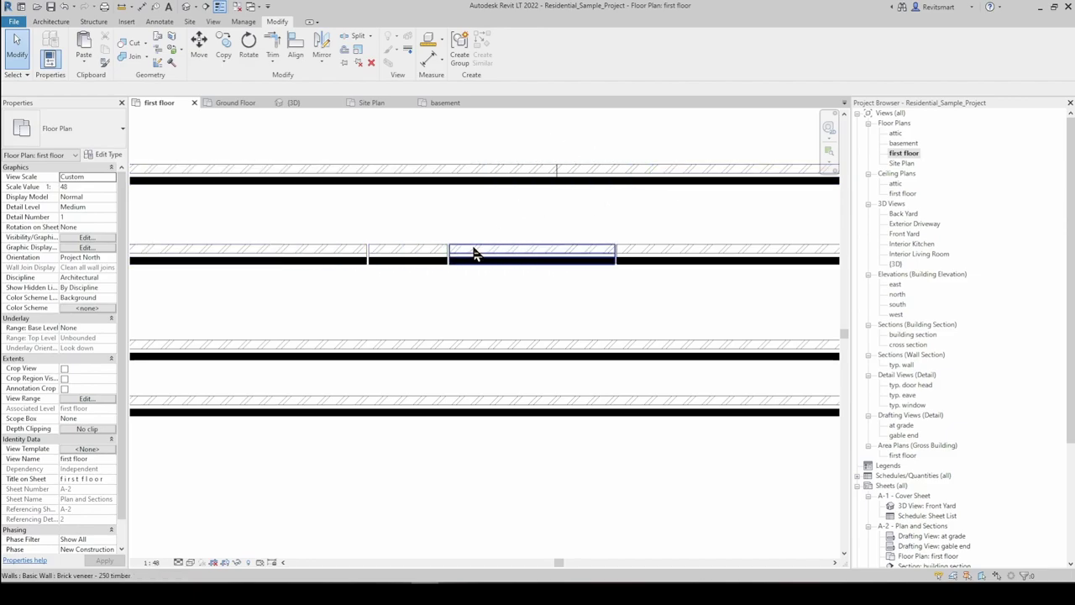
middle_click_drag(473, 249, 427, 243)
scroll(468, 244, "down", 2)
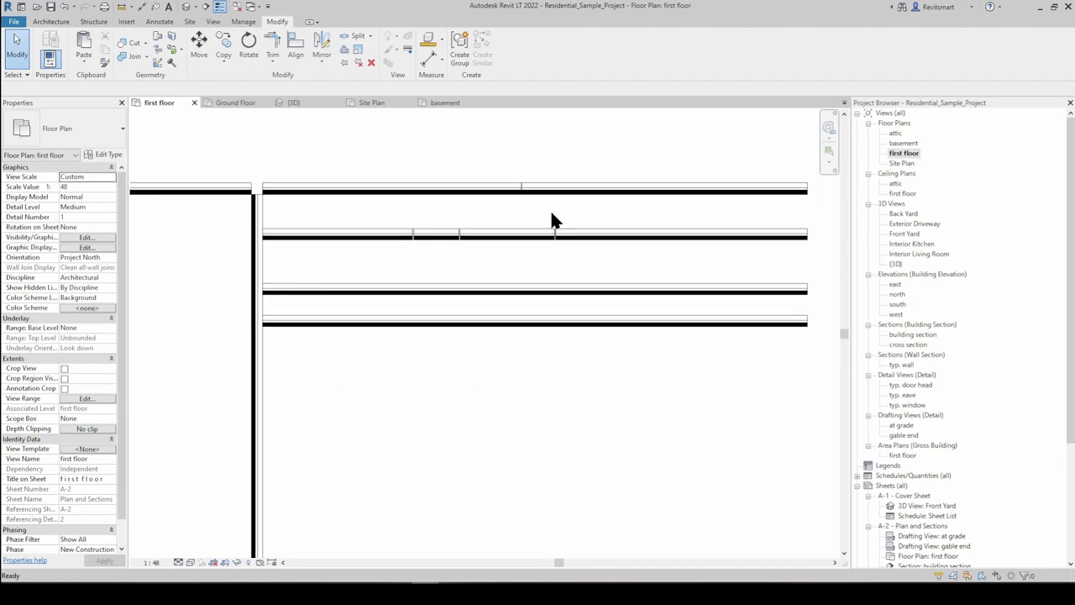
left_click(344, 51)
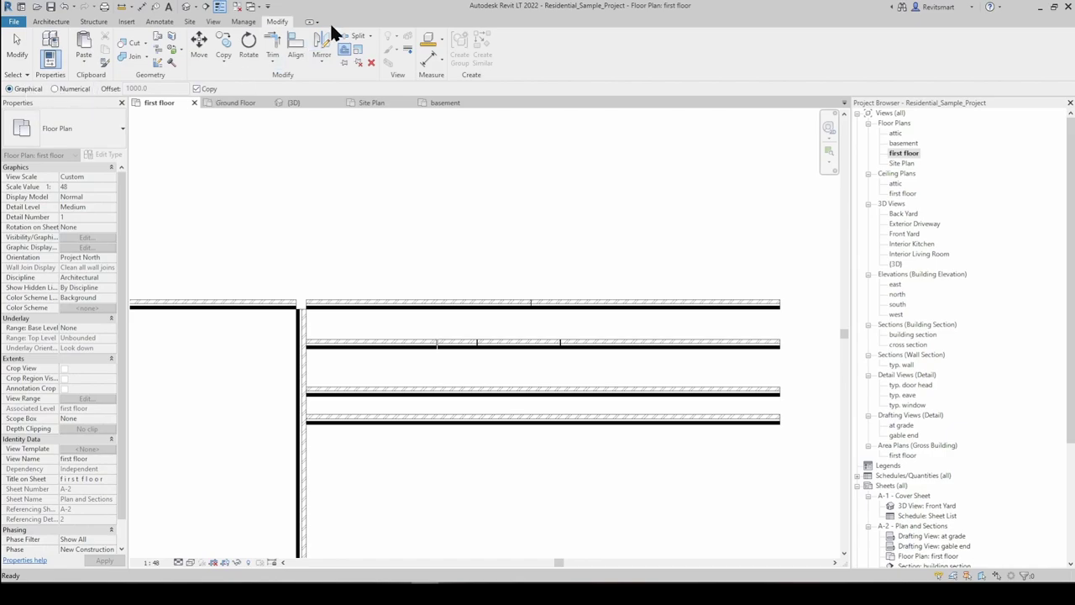
left_click(77, 88)
left_click(361, 309)
left_click(377, 260)
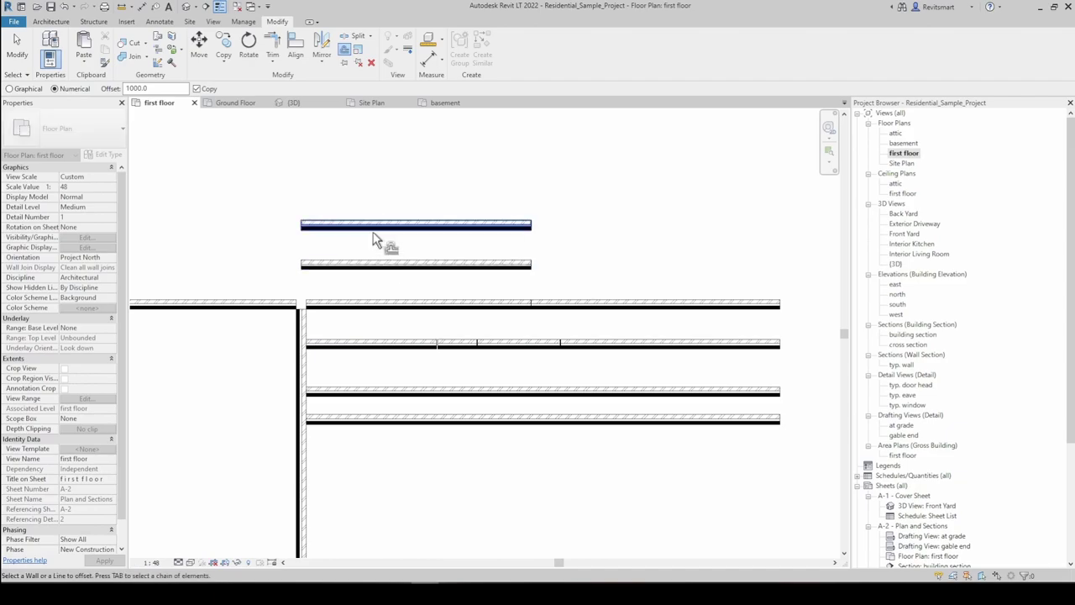
left_click(380, 225)
left_click(377, 189)
Offset the vertical wall to the left into three successive copies spaced 1000 mm apart
scroll(420, 382, "down", 2)
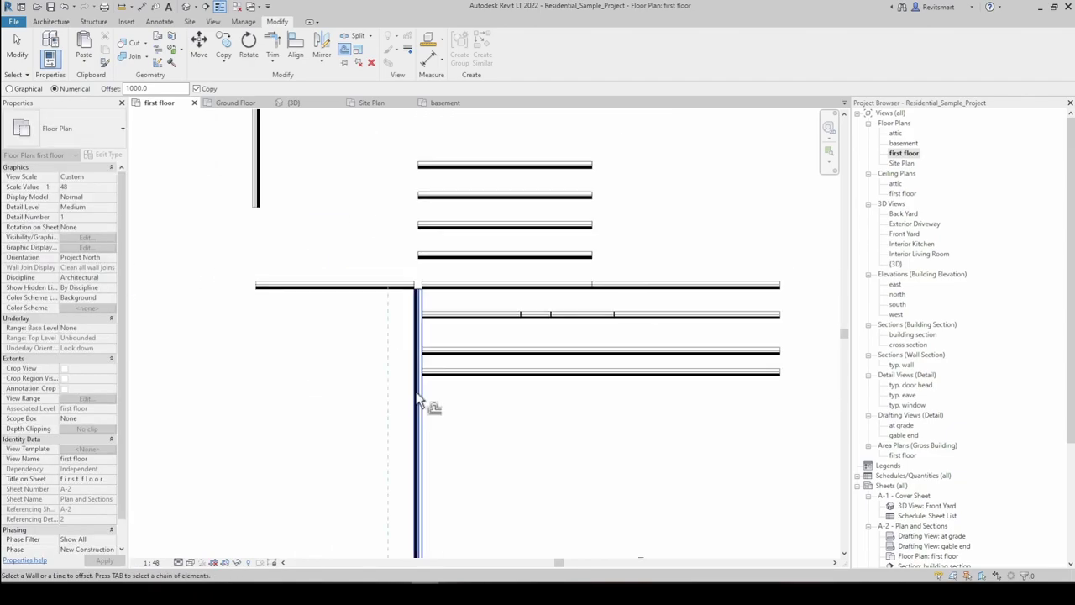
left_click(378, 427)
left_click(382, 430)
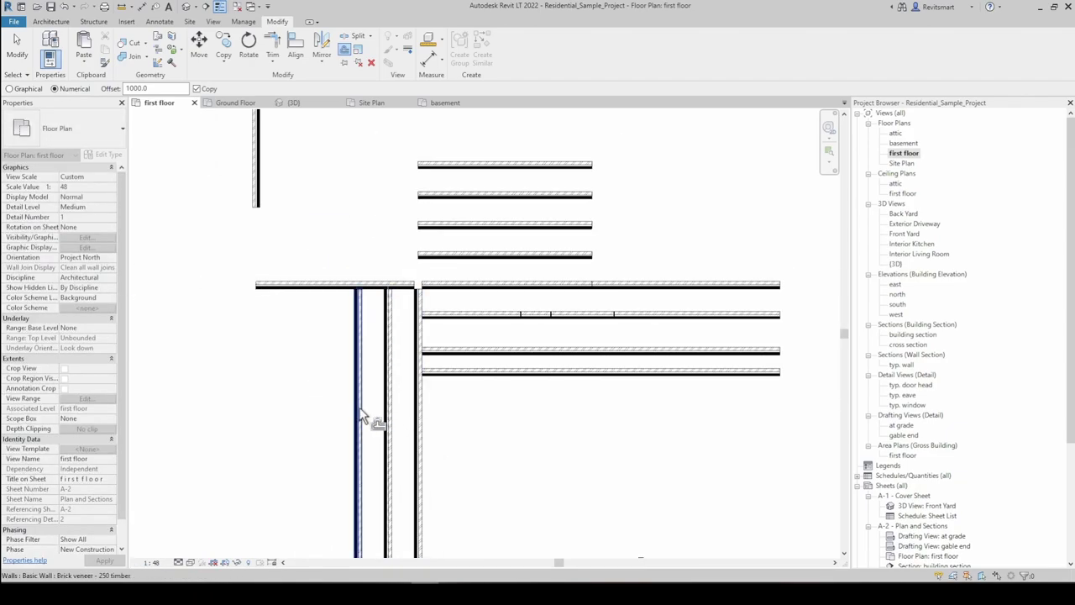
left_click(354, 409)
middle_click_drag(476, 210, 425, 278)
key("Escape")
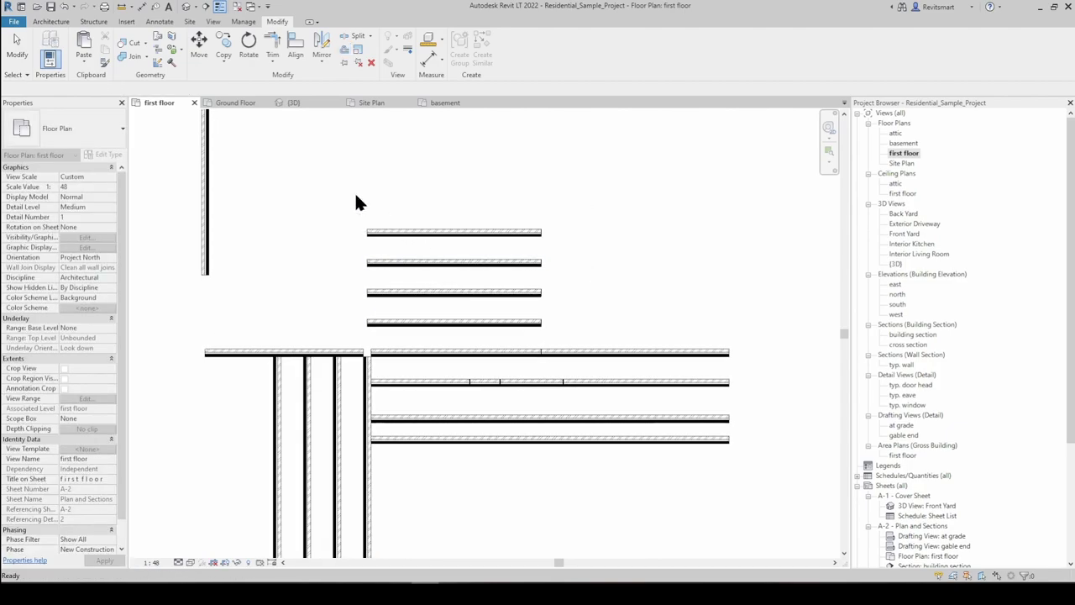
left_click(344, 51)
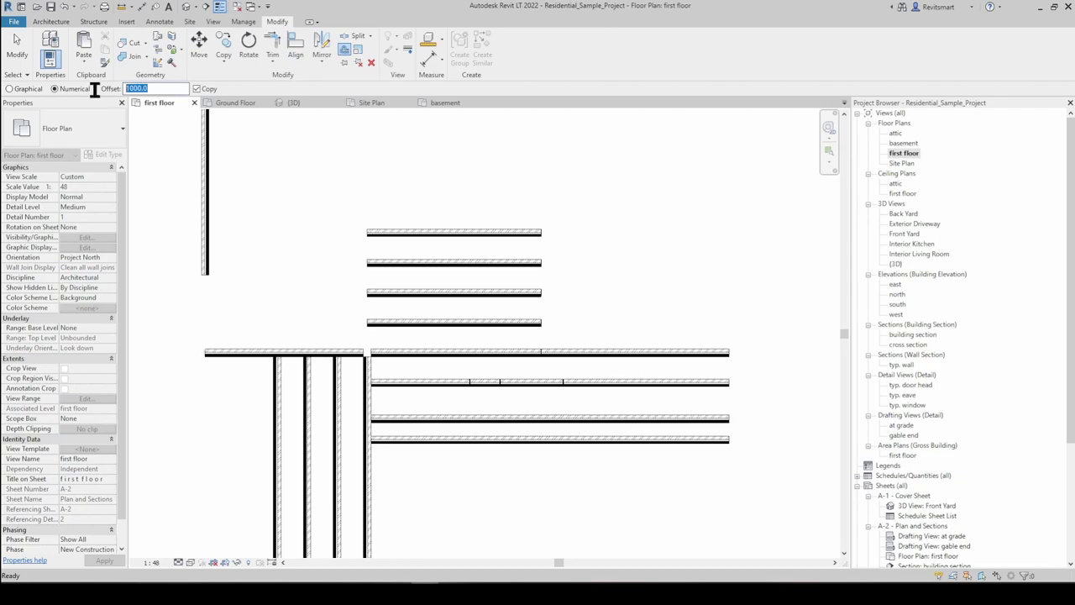
key("BackSpace")
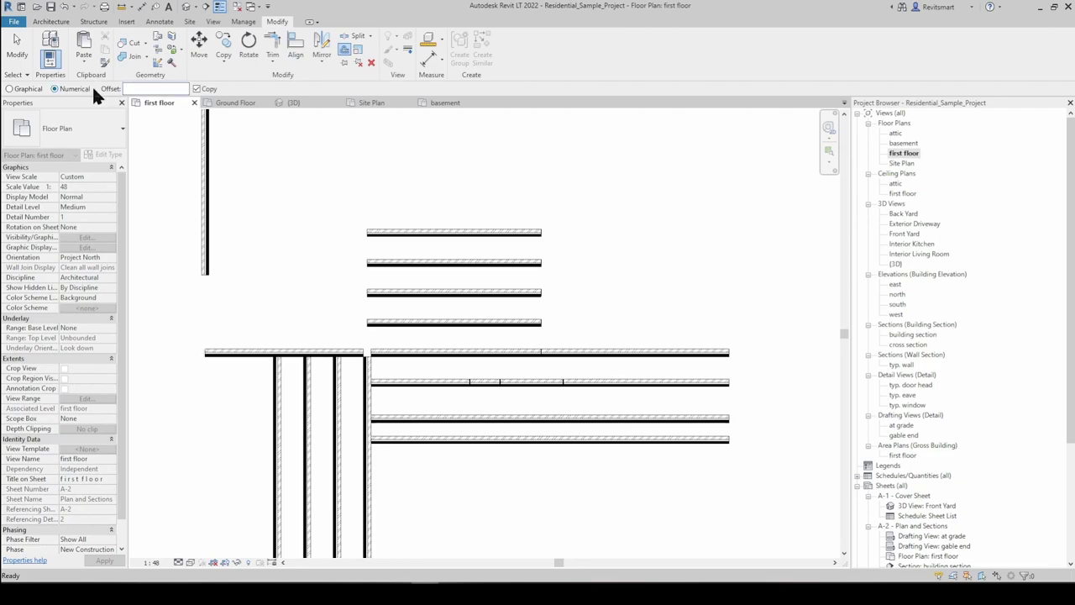
type("sh")
key("Return")
left_click(607, 296)
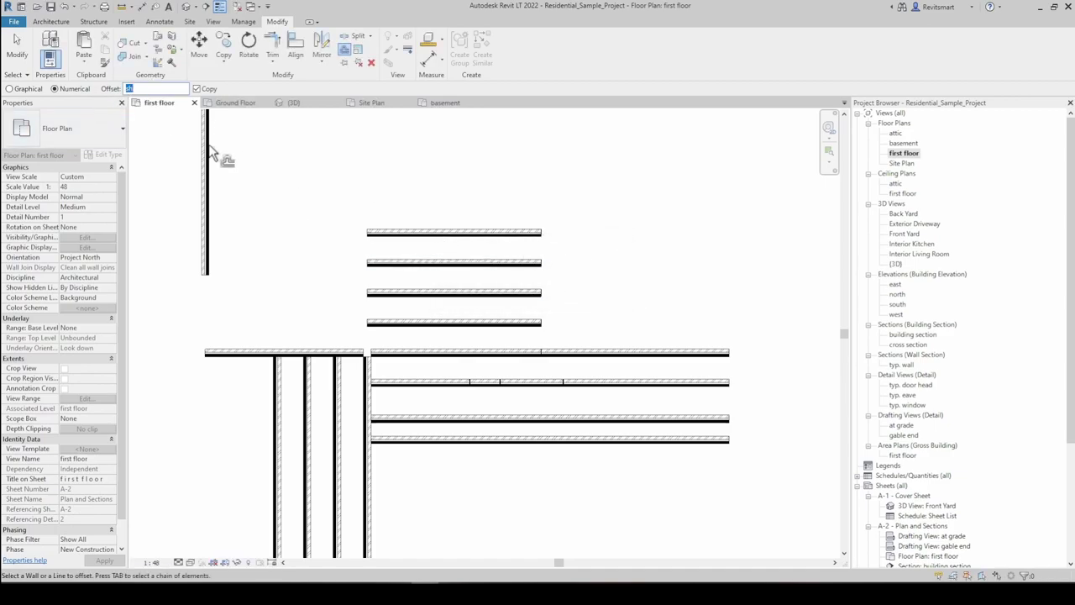
key("Return")
key("Return")
key("Return")
key("Return")
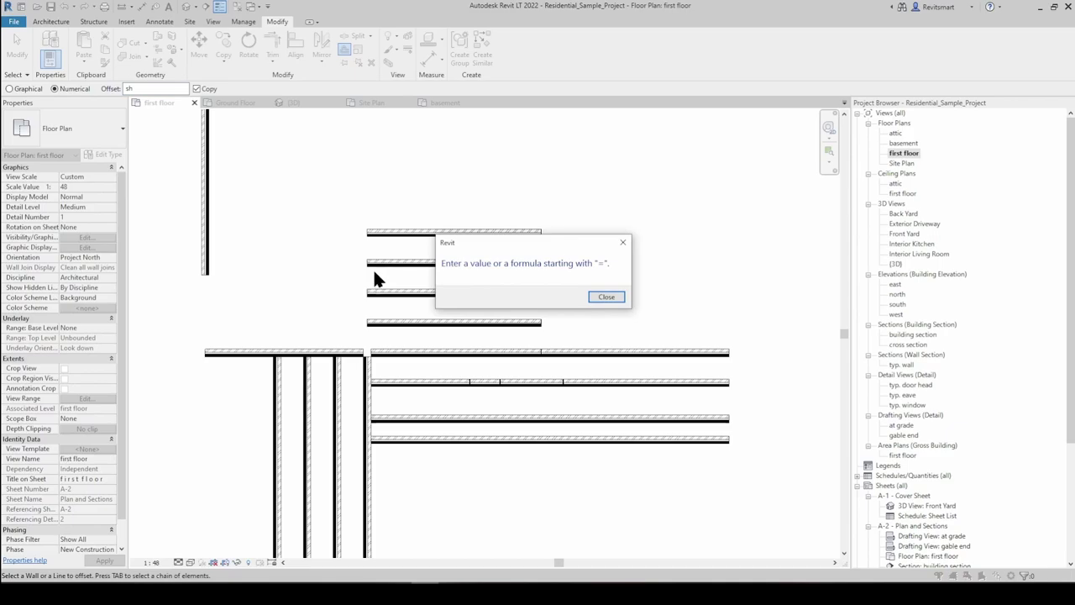
Try a 500 mm numerical offset above the uppermost of the four copied walls, leaving the Offset command without placing it
key("BackSpace")
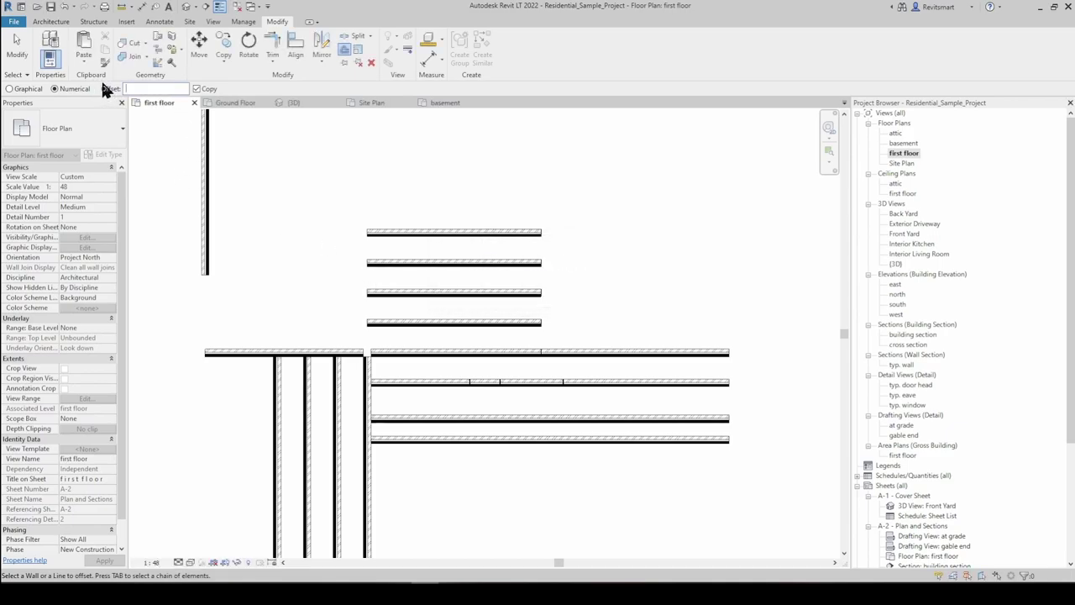
left_click(437, 225)
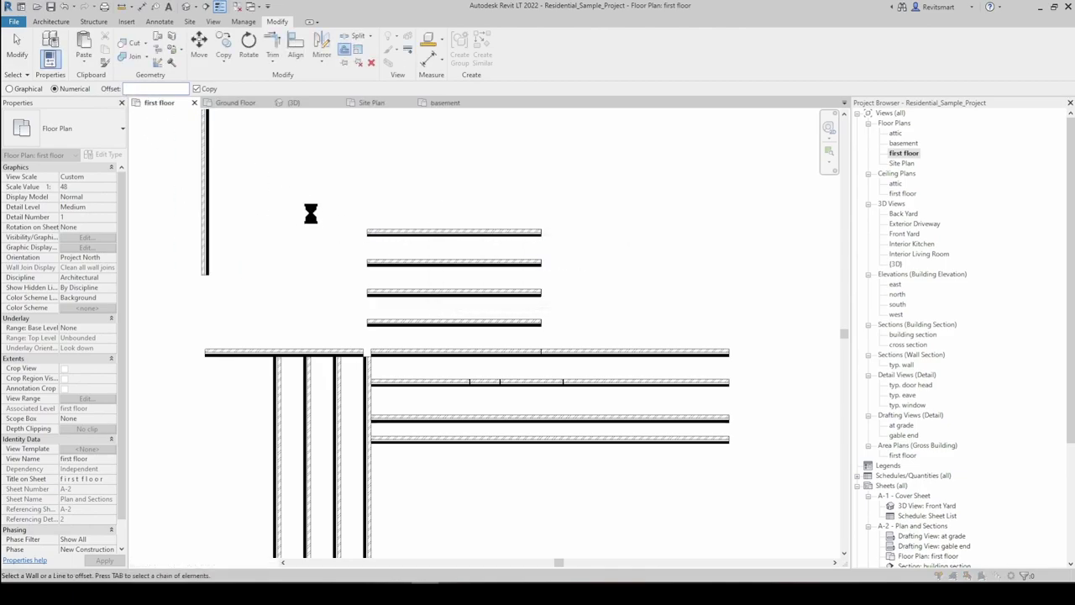
key("Return")
left_click(449, 231)
left_click(372, 233)
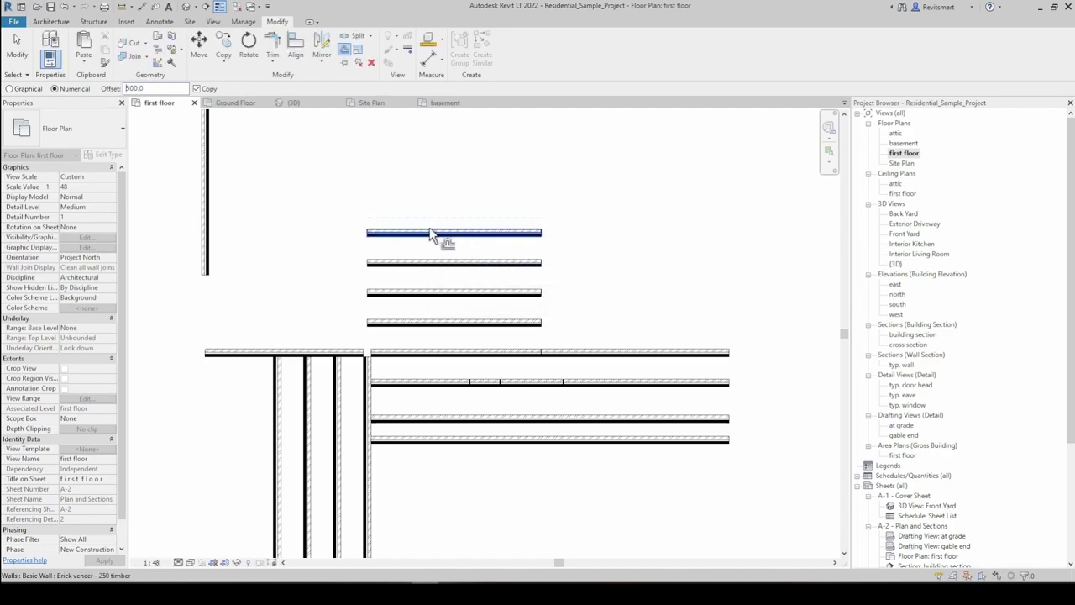
key("Escape")
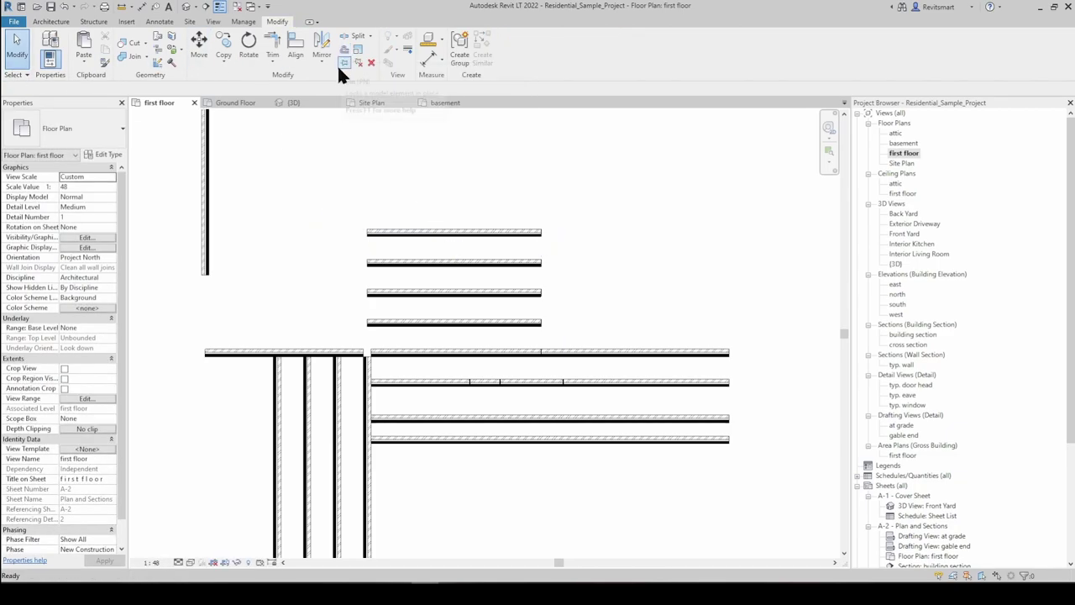
Pin the detached vertical wall above the group of vertical copies
scroll(485, 357, "down", 3)
scroll(387, 284, "down", 1)
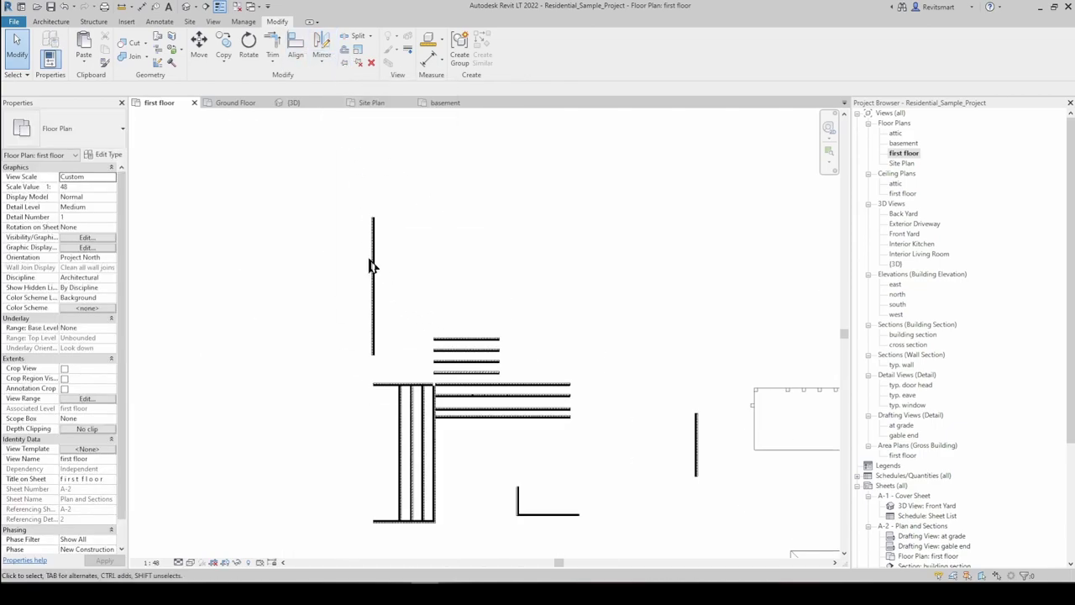
scroll(375, 284, "up", 2)
left_click(371, 279)
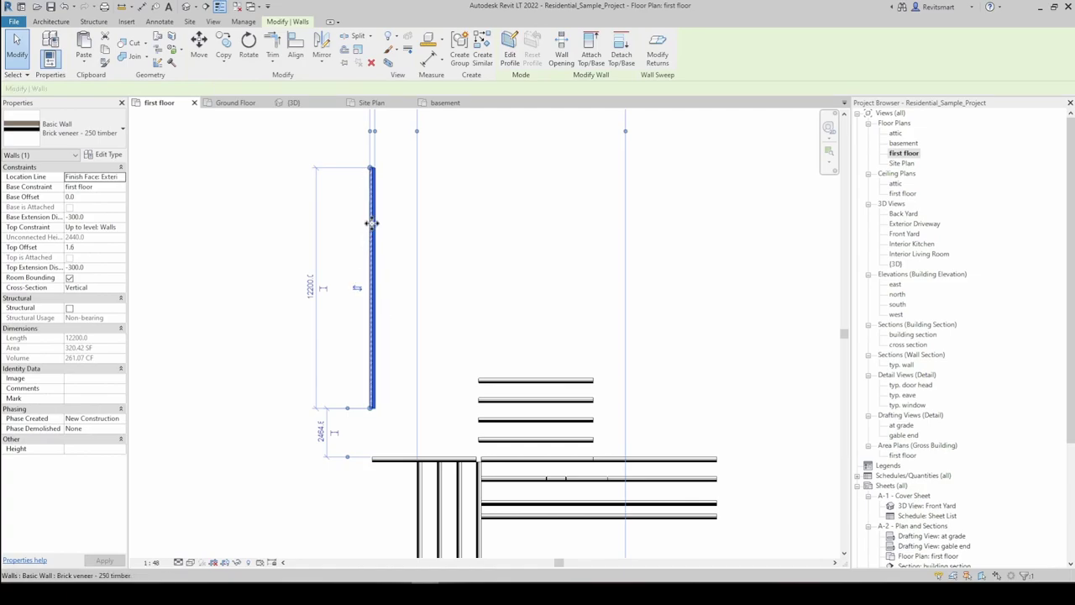
left_click(344, 61)
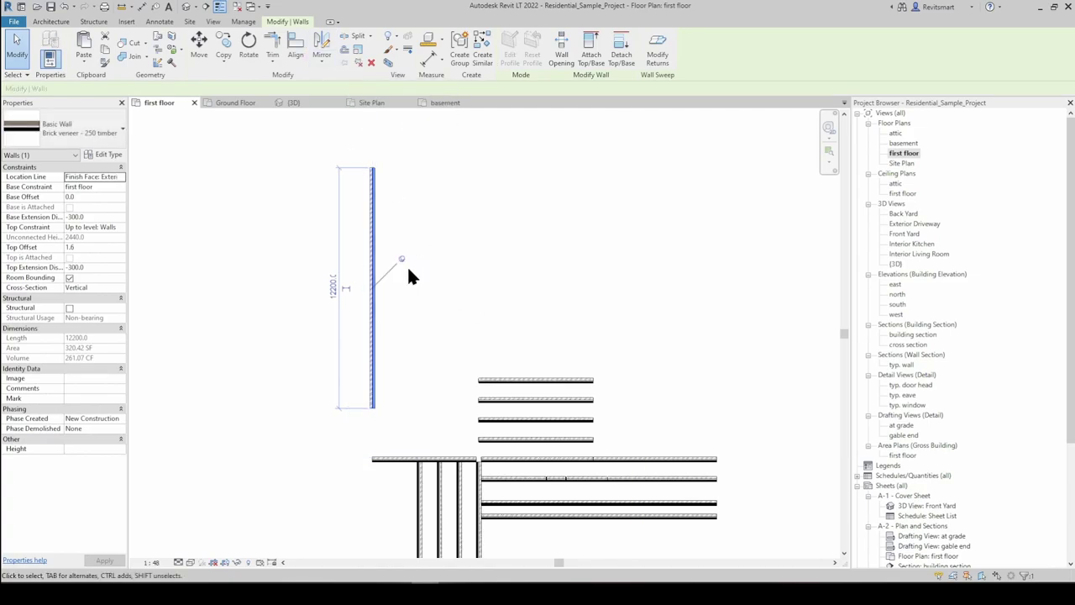
Try to move the pinned vertical wall away from its position
left_click(395, 252)
left_click(372, 229)
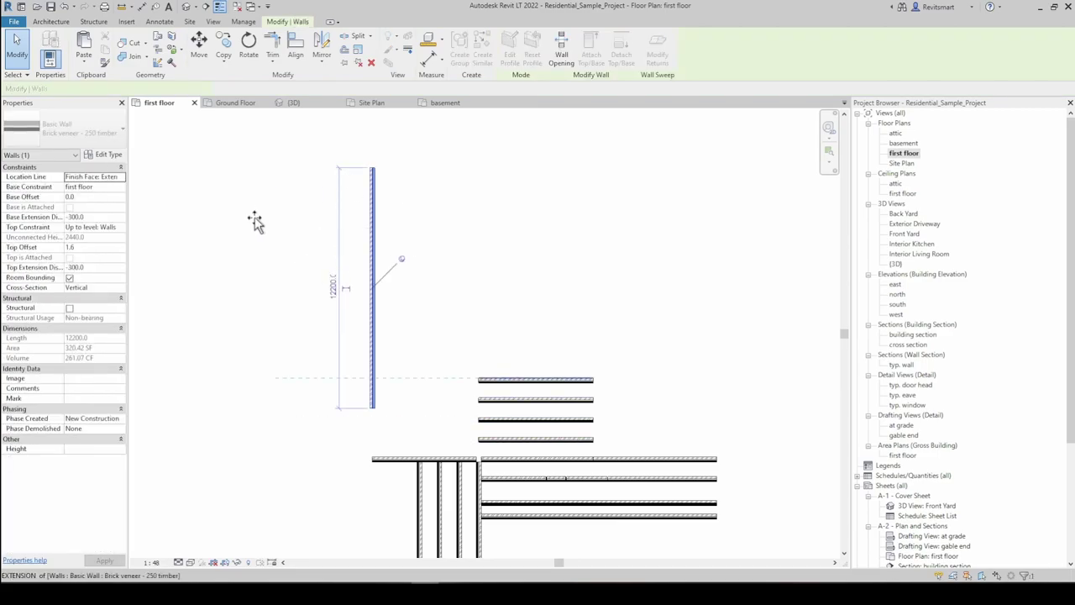
left_click_drag(373, 232, 392, 283)
middle_click_drag(392, 283, 309, 239)
scroll(309, 240, "down", 2)
left_click(309, 239)
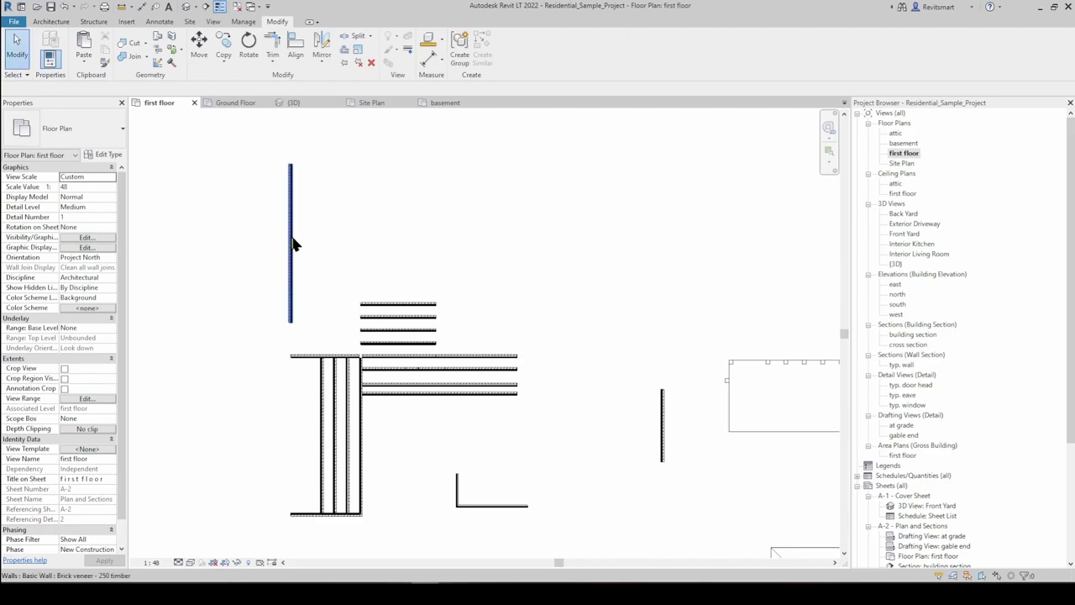
Try to delete the pinned vertical wall
left_click(288, 226)
key("Delete")
left_click(384, 249)
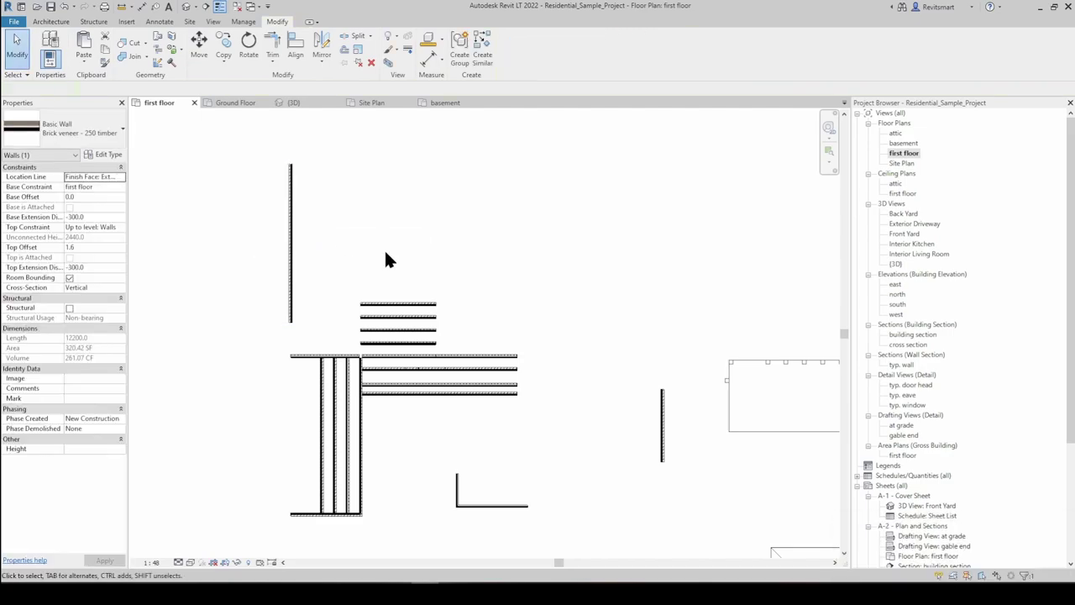
scroll(295, 252, "up", 3)
scroll(294, 234, "down", 3)
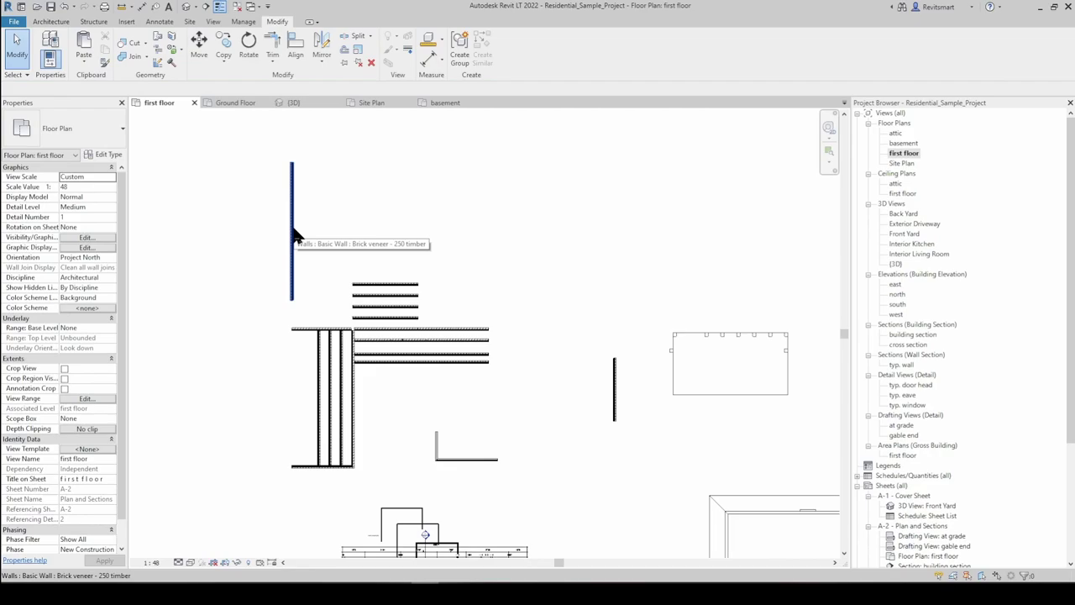
Try to move a multiple selection of nearby walls to the right, then cancel the change
scroll(400, 260, "up", 1)
left_click_drag(396, 227, 340, 389)
left_click_drag(804, 269, 563, 307)
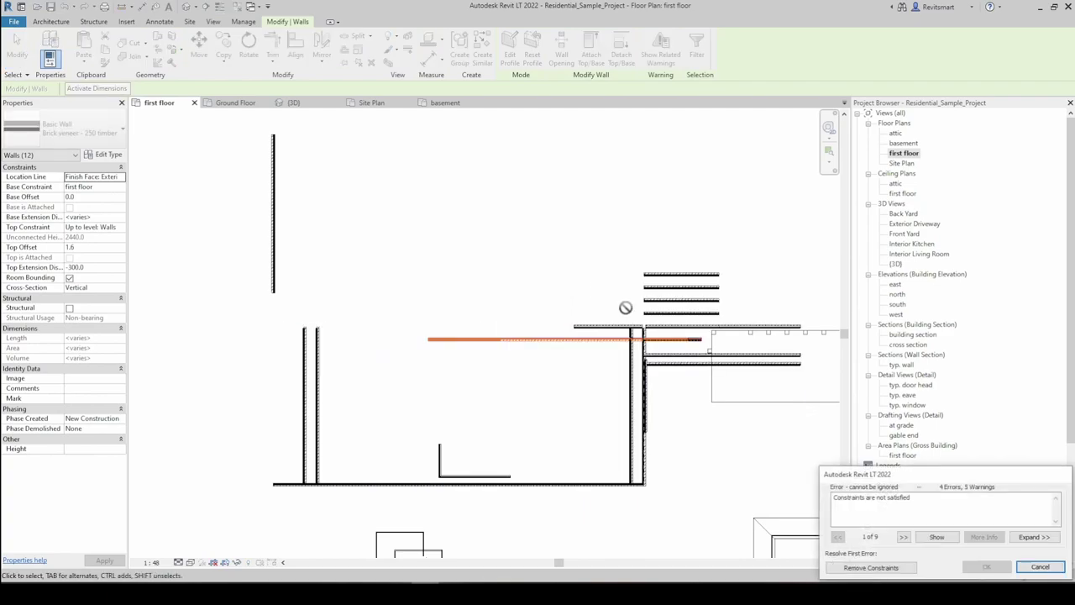
left_click(1035, 566)
Select the pinned vertical wall with the two uppermost short horizontal walls and move the selection up and to the right
left_click_drag(367, 213, 217, 293)
left_click_drag(271, 239, 466, 199)
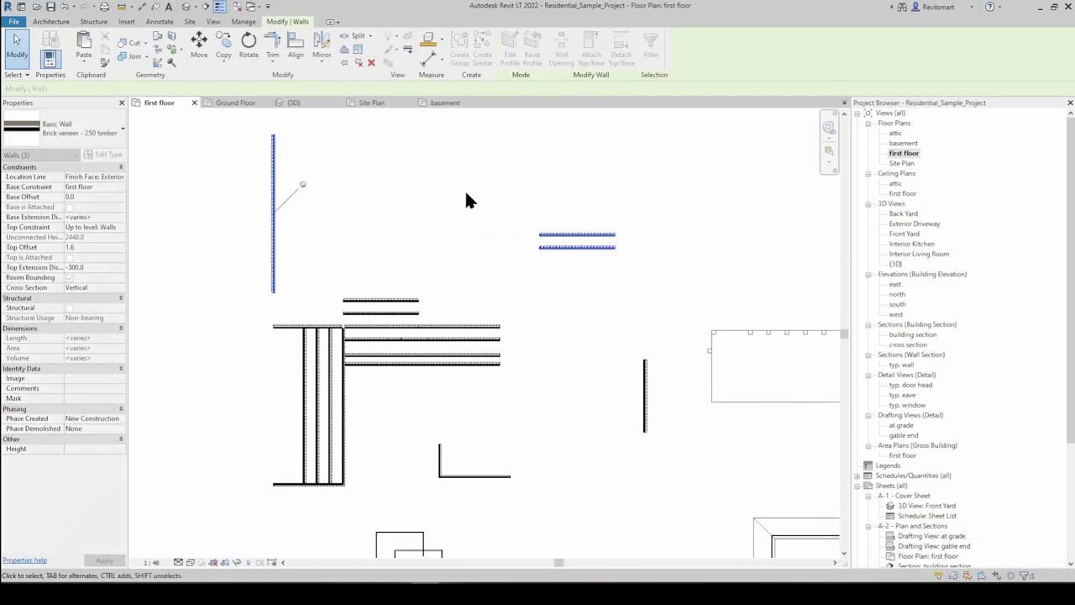
left_click_drag(576, 250, 576, 247)
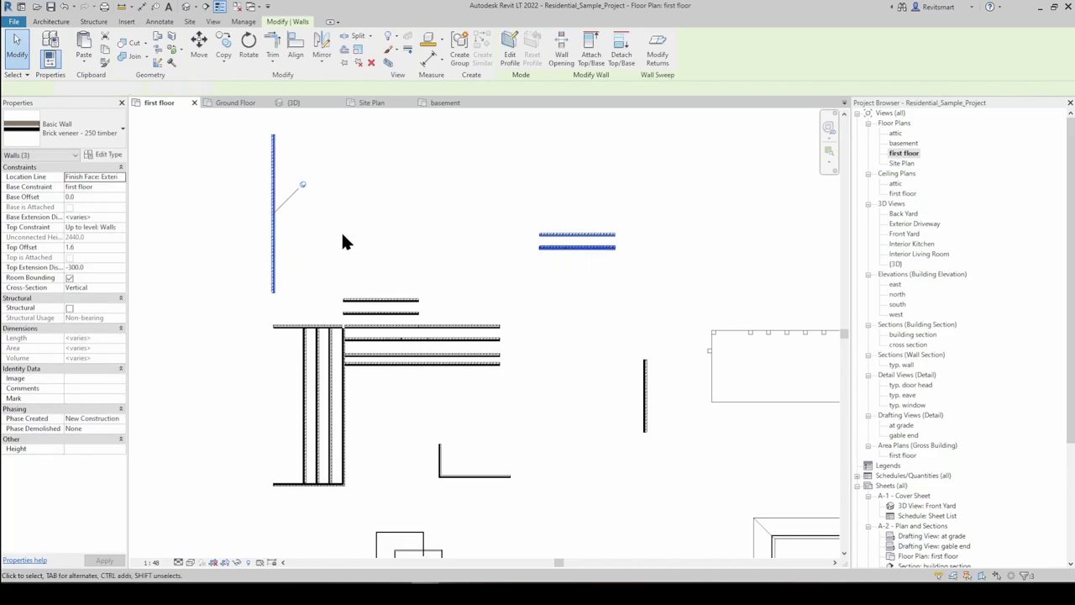
left_click(245, 261)
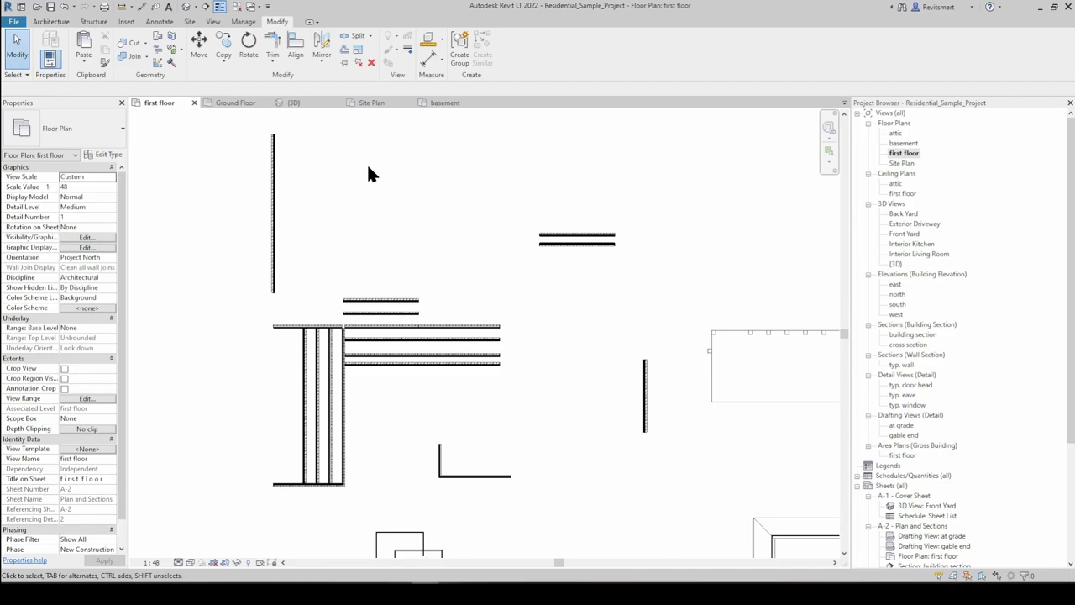
Open the Site Plan view and examine the pin state of the dashed property line beside the house
left_click(371, 102)
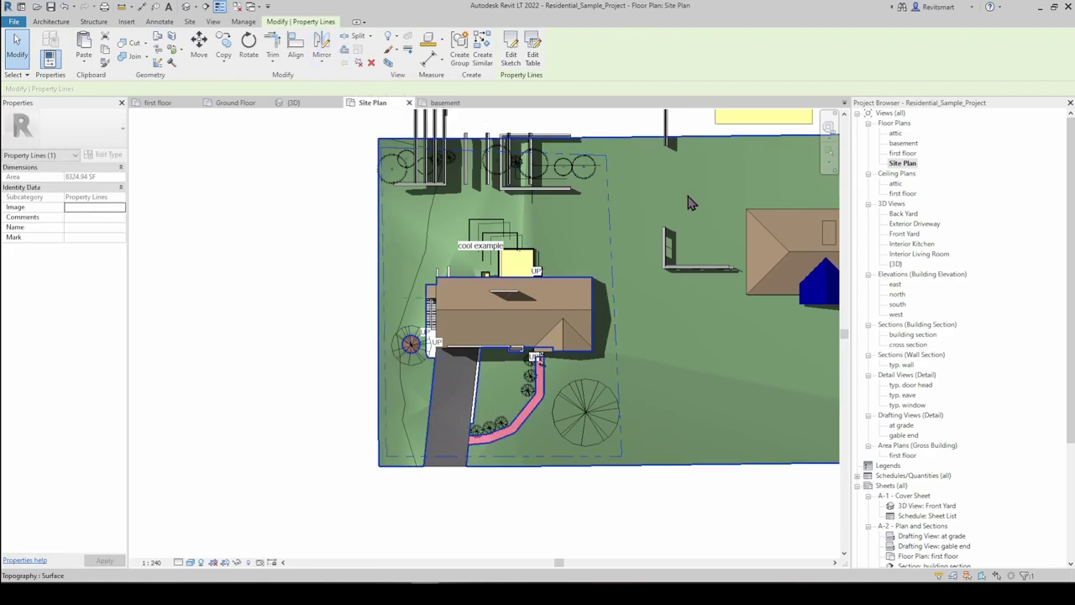
scroll(579, 220, "up", 6)
scroll(600, 175, "down", 3)
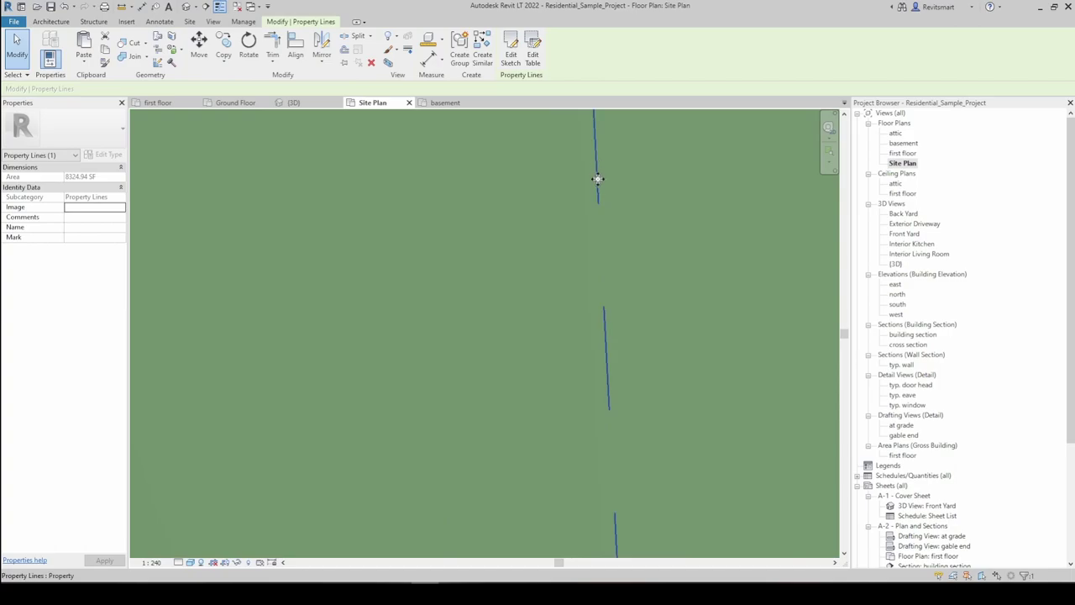
left_click(619, 272)
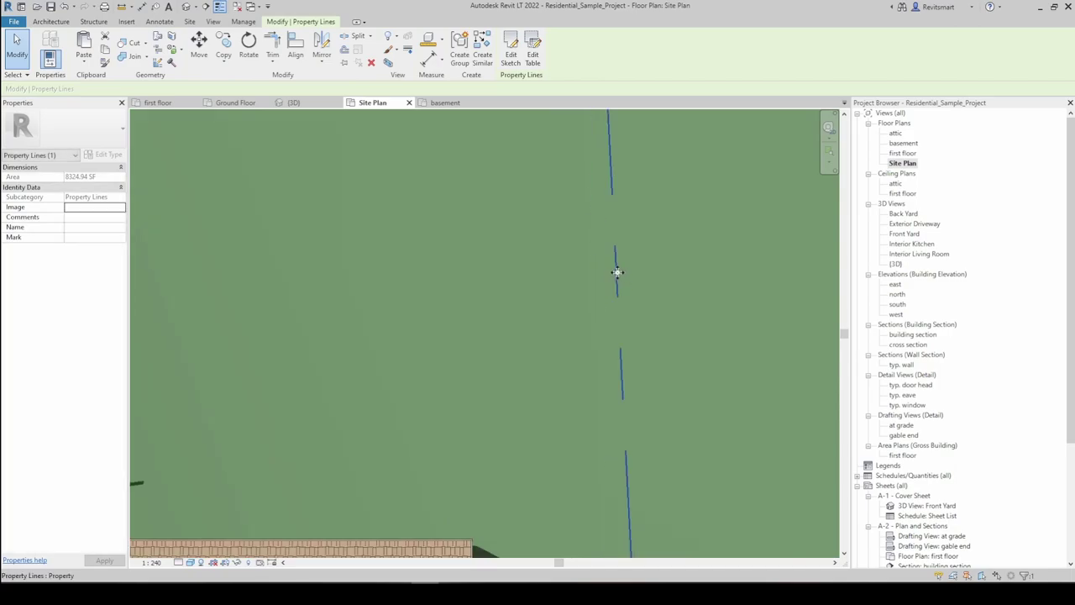
scroll(610, 276, "down", 4)
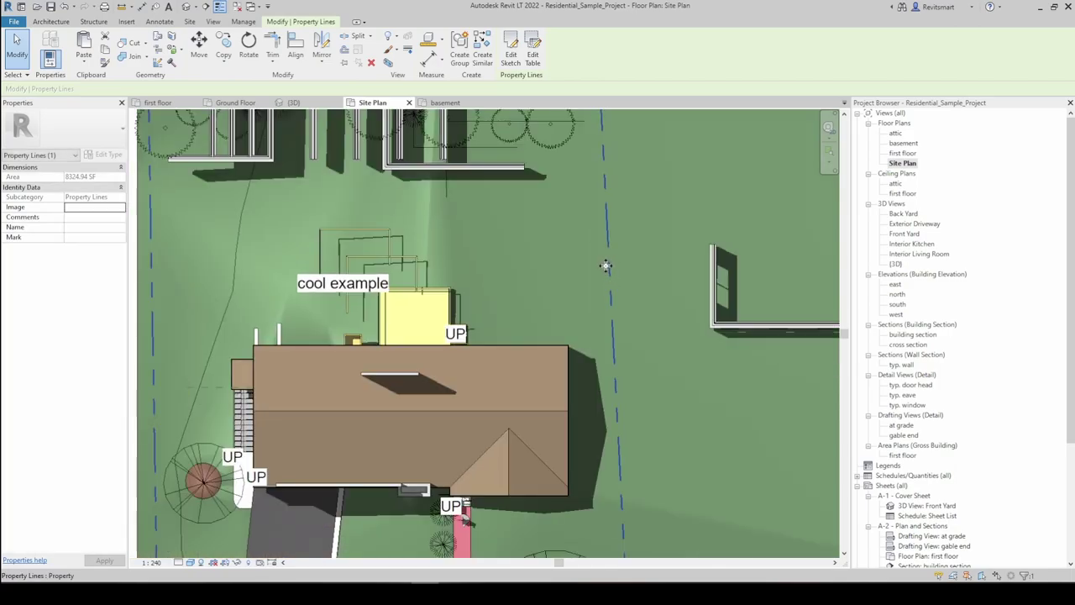
scroll(608, 279, "up", 5)
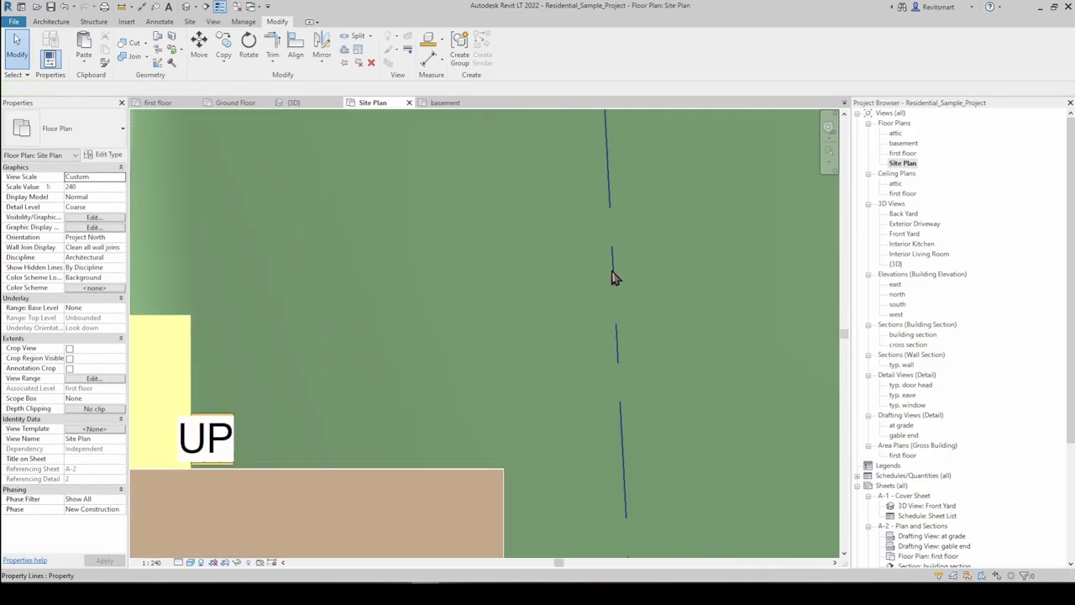
left_click_drag(592, 280, 591, 280)
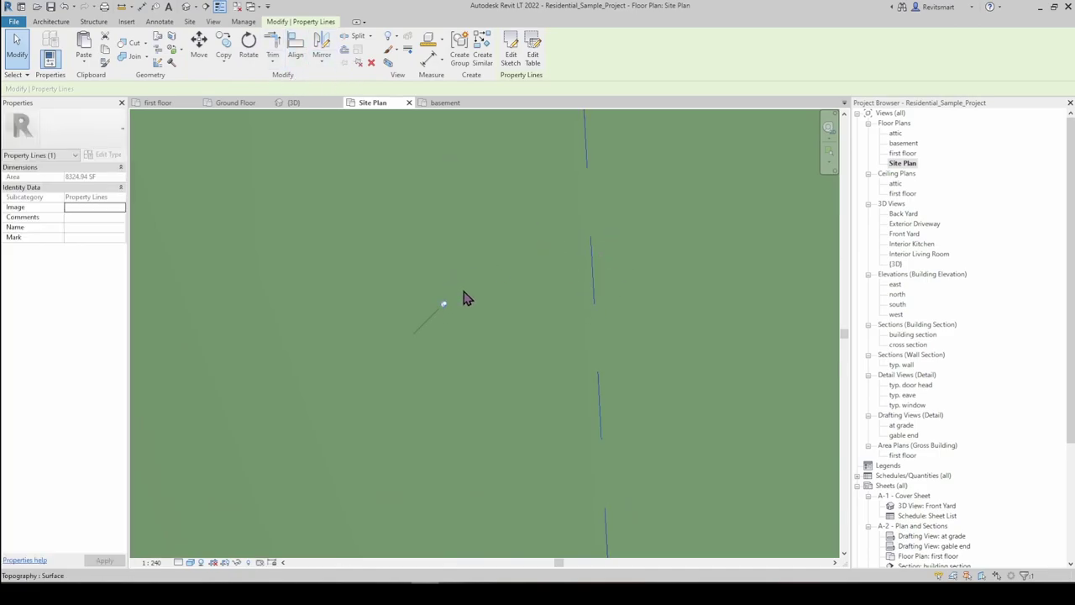
scroll(605, 277, "down", 3)
key("Escape")
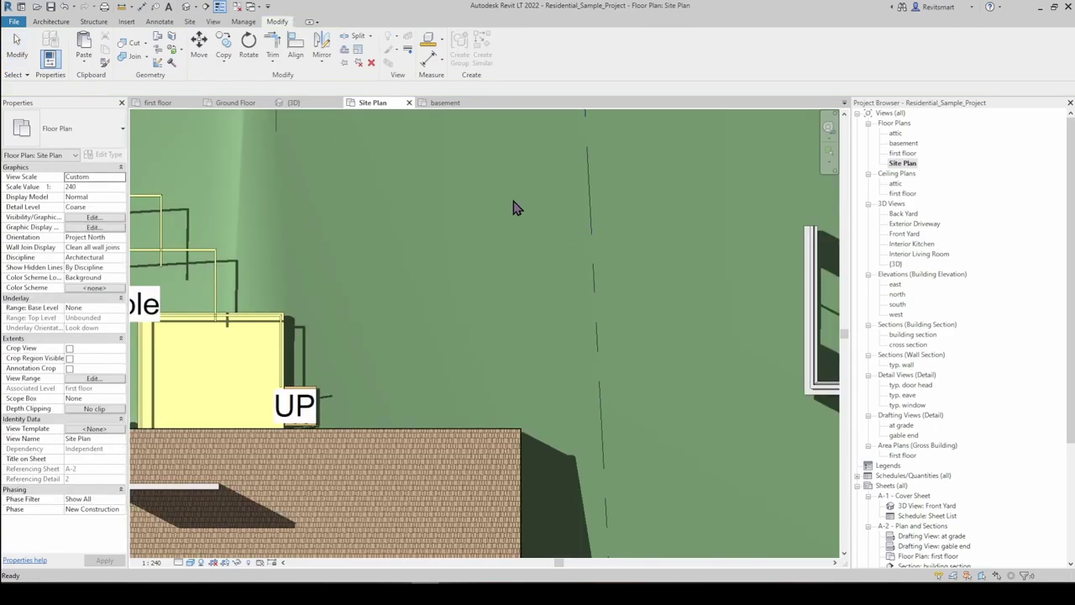
Scale the small rectangle graphically from its lower-left corner until its width matches the larger rectangle below
scroll(511, 206, "down", 4)
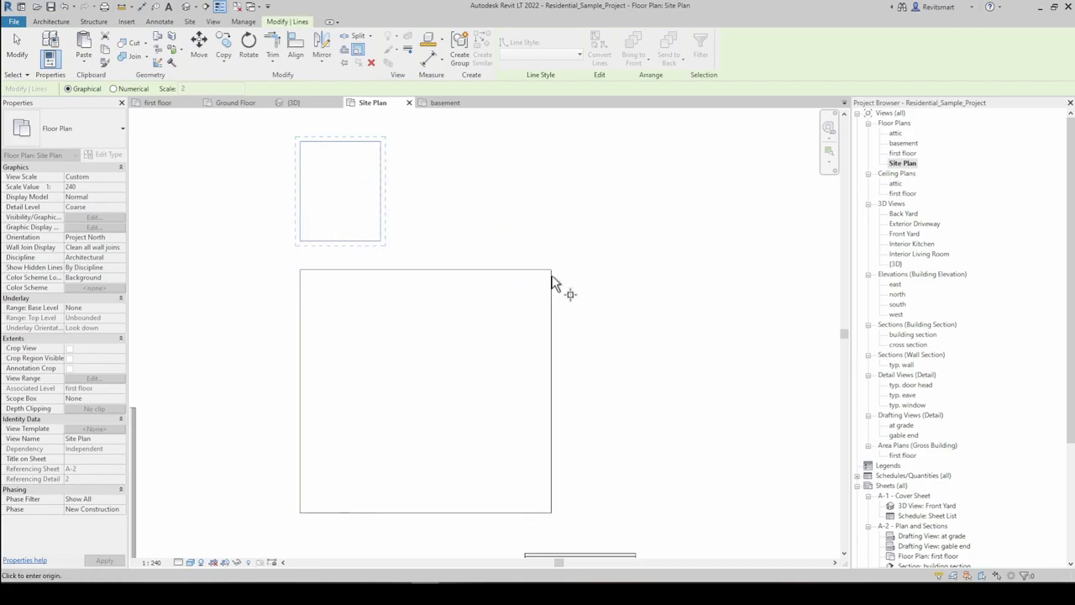
left_click(300, 241)
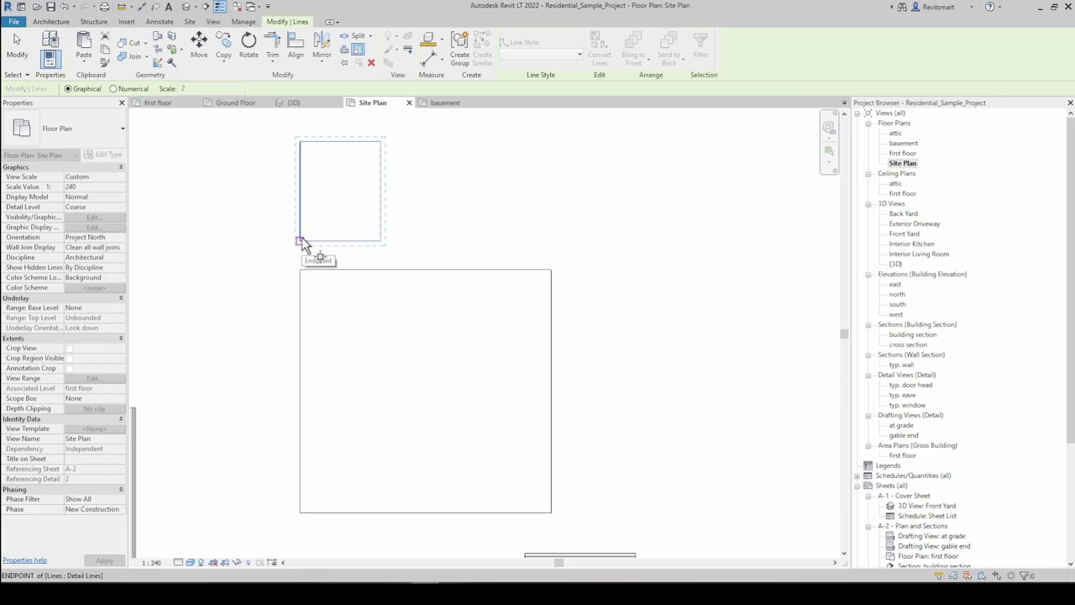
left_click(300, 241)
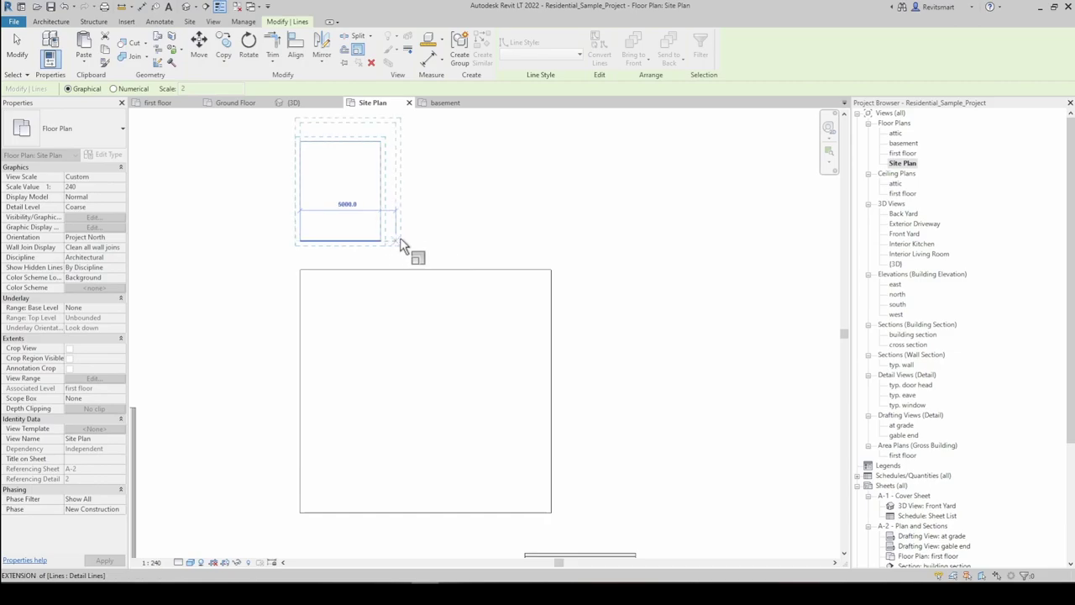
scroll(453, 303, "down", 2)
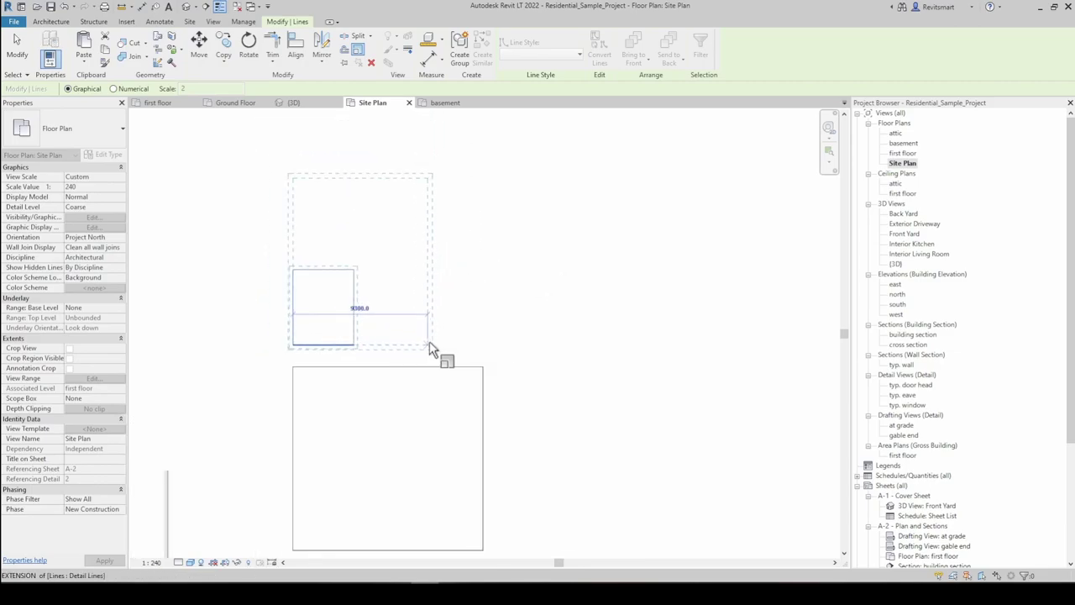
left_click(483, 343)
key("Escape")
scroll(498, 332, "down", 2)
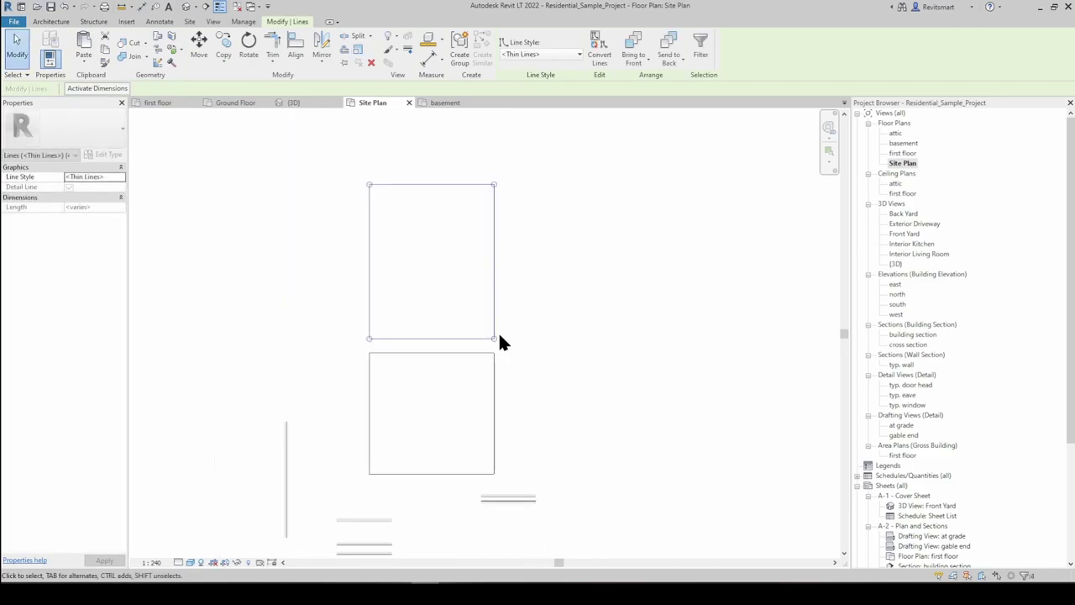
middle_click_drag(500, 332, 500, 320)
left_click(313, 242)
middle_click_drag(355, 277, 367, 276)
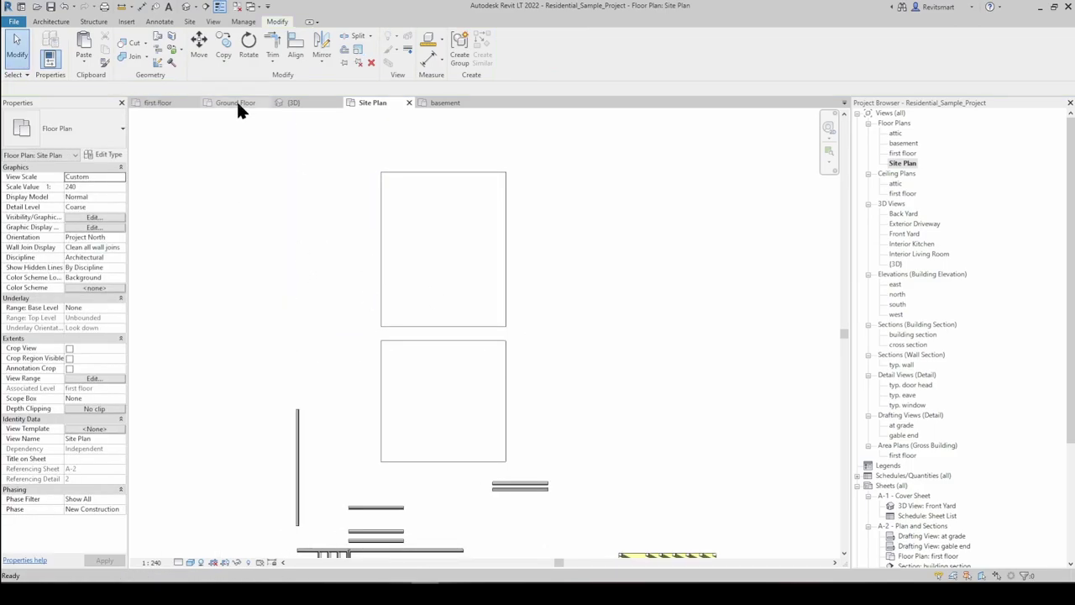
Scale the upper rectangle numerically by 2 about its centre, and move it above the lower rectangle with their right edges aligned
left_click_drag(378, 152, 535, 334)
left_click(361, 50)
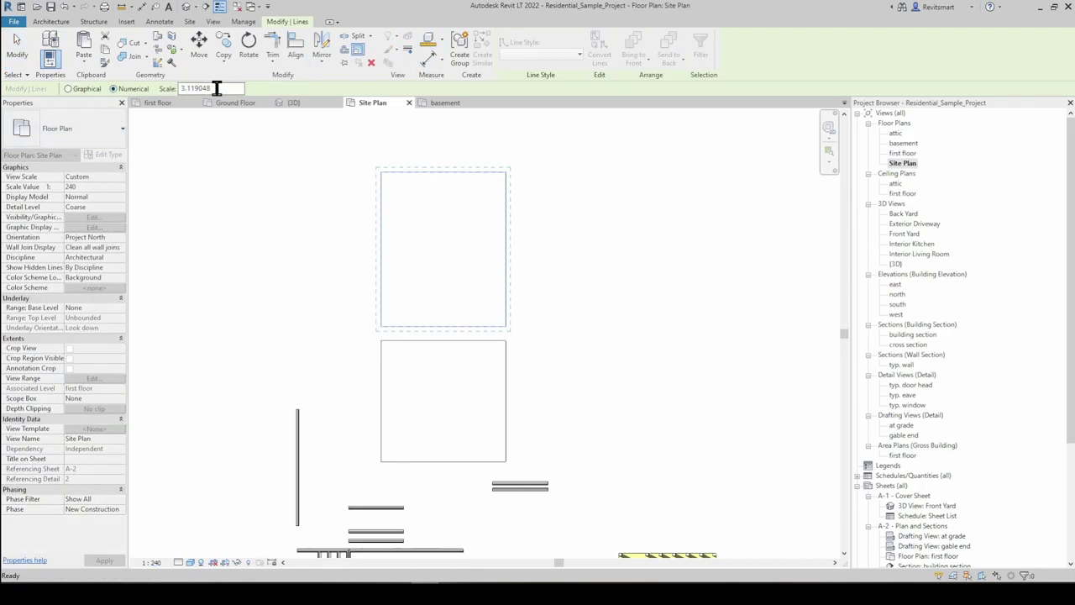
type("2")
left_click(448, 249)
scroll(466, 336, "down", 1)
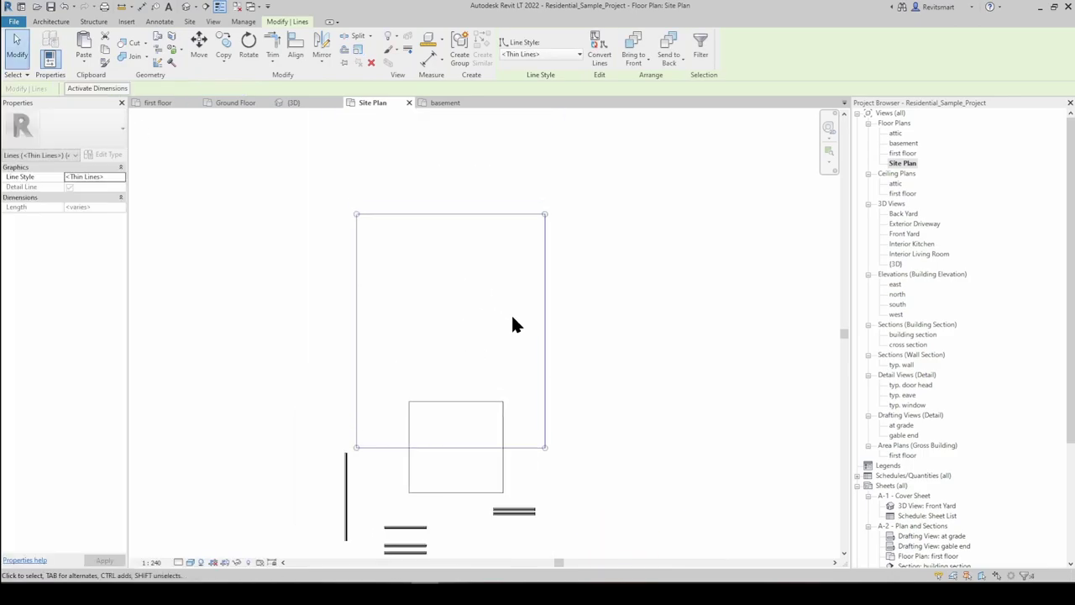
left_click_drag(544, 345, 504, 290)
left_click(588, 291)
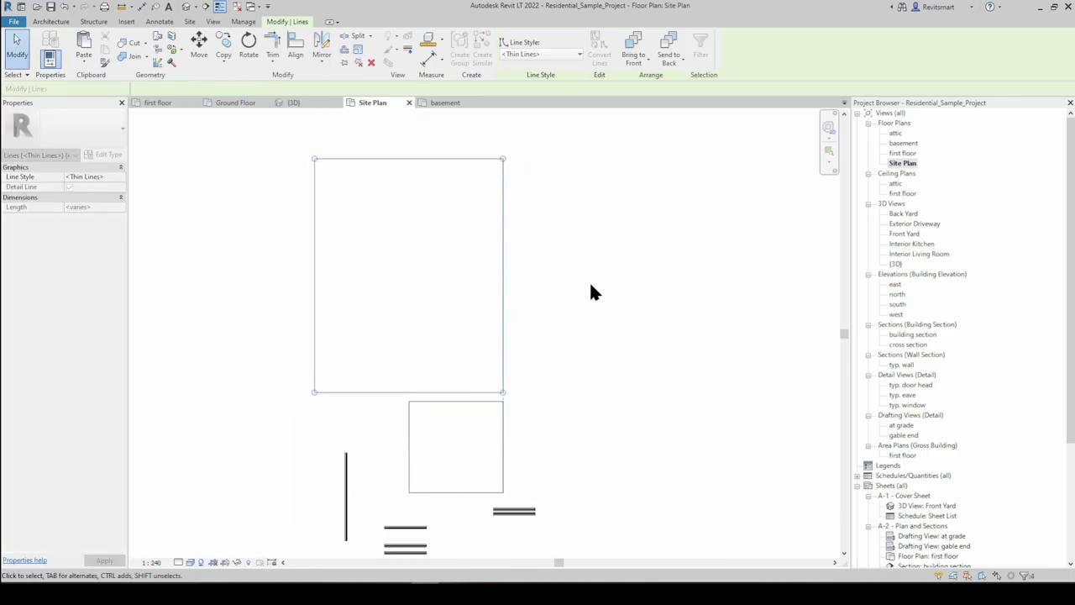
Select the vertical wall beside the lower rectangle and unpin it with the Unpin tool
scroll(428, 181, "down", 1)
left_click(408, 328)
scroll(420, 303, "up", 2)
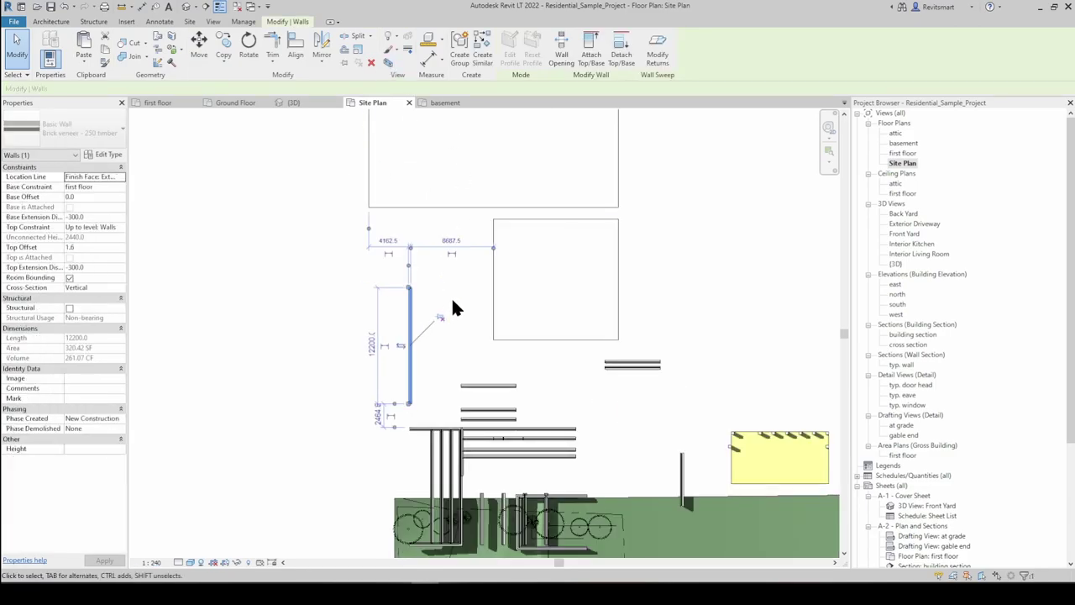
left_click(425, 324)
left_click(411, 306)
left_click(365, 312)
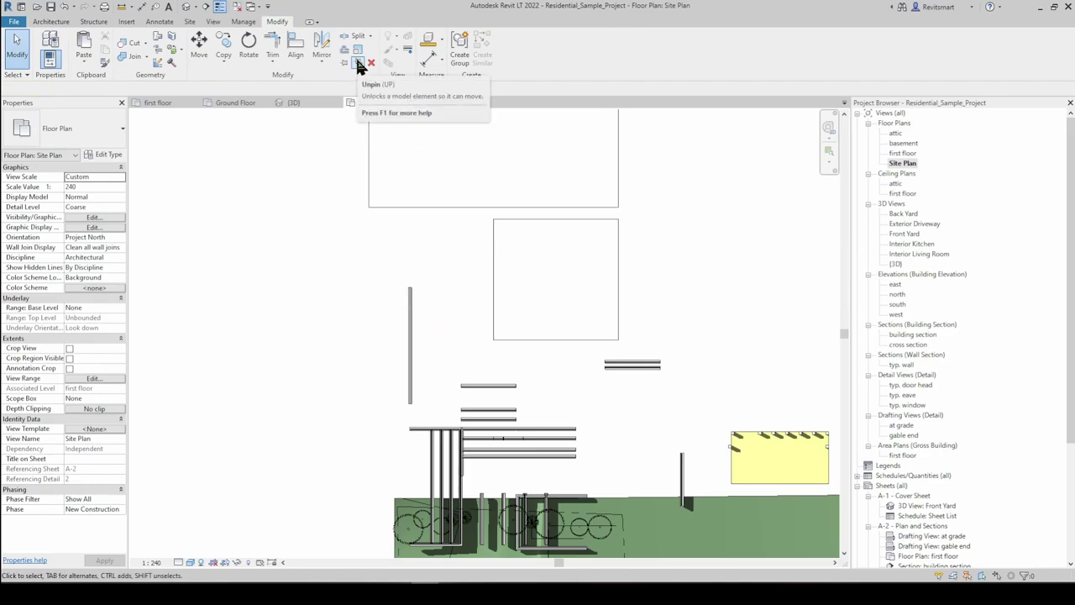
left_click(359, 64)
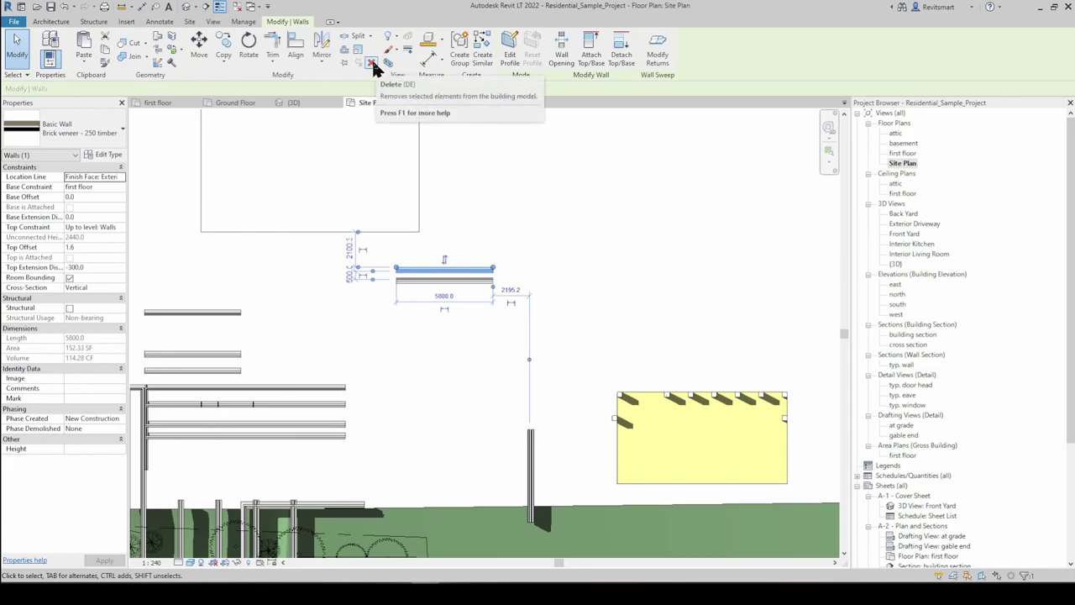
Delete the two parallel short horizontal walls below the rectangles
key("Delete")
left_click(452, 262)
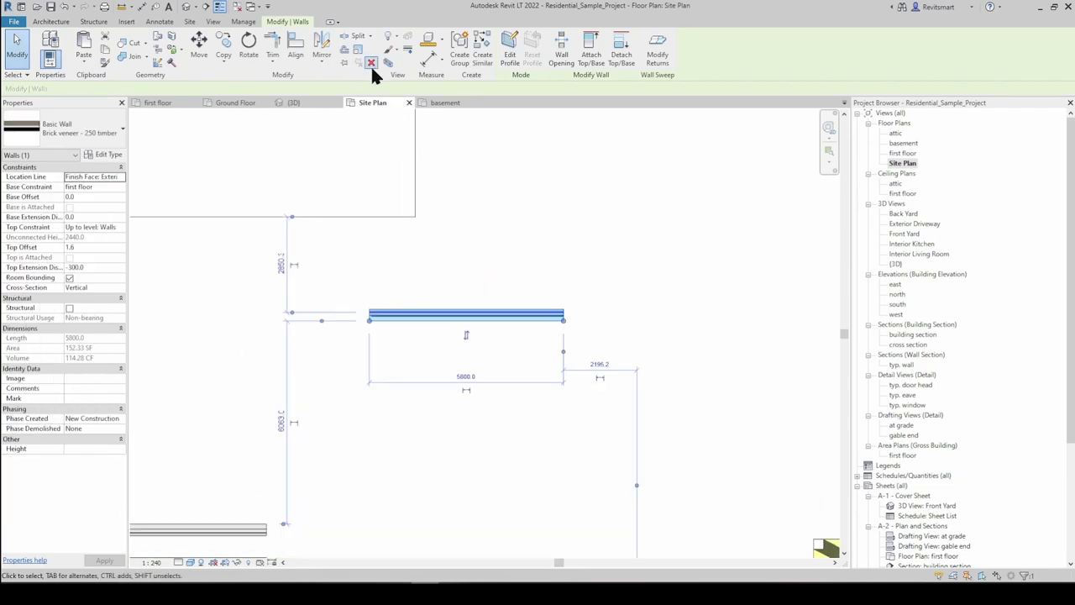
left_click(370, 64)
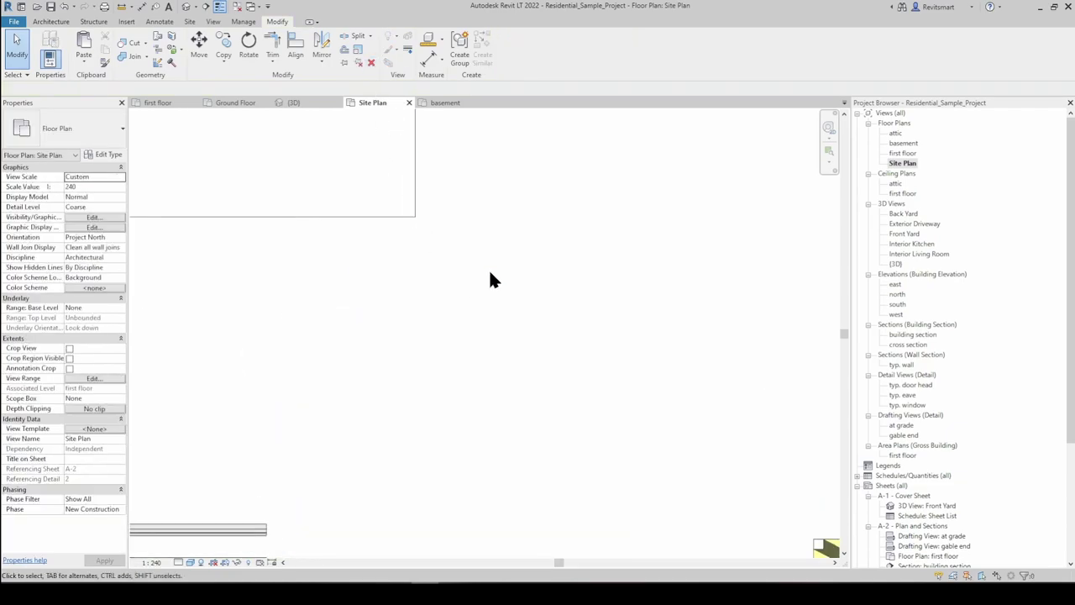
scroll(490, 273, "down", 2)
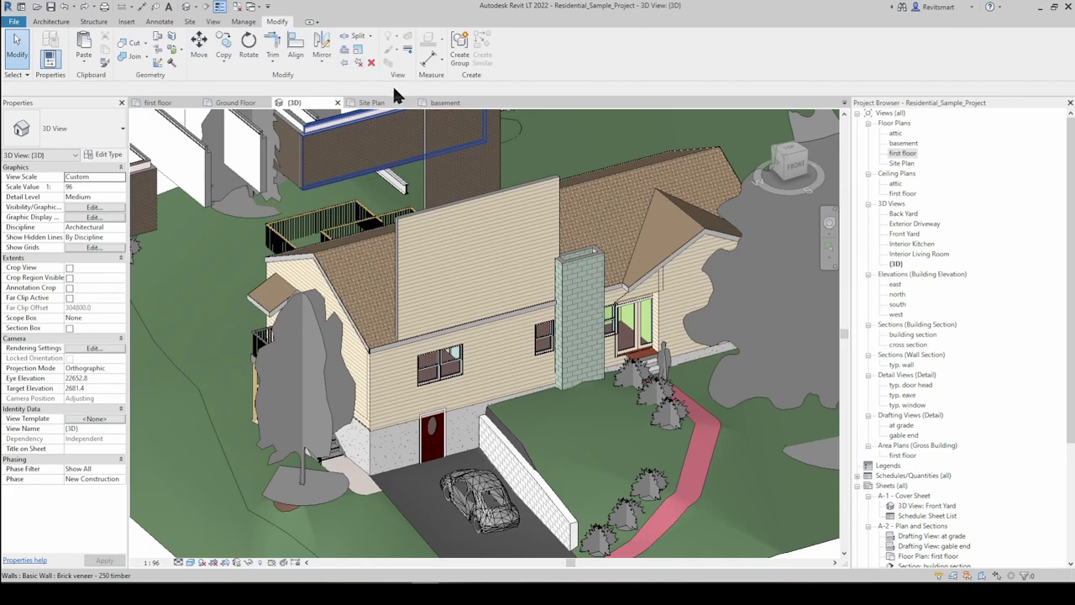
Select the displacement set holding the house's tall front exterior wall and undo the displacement
left_click(391, 38)
left_click(432, 240)
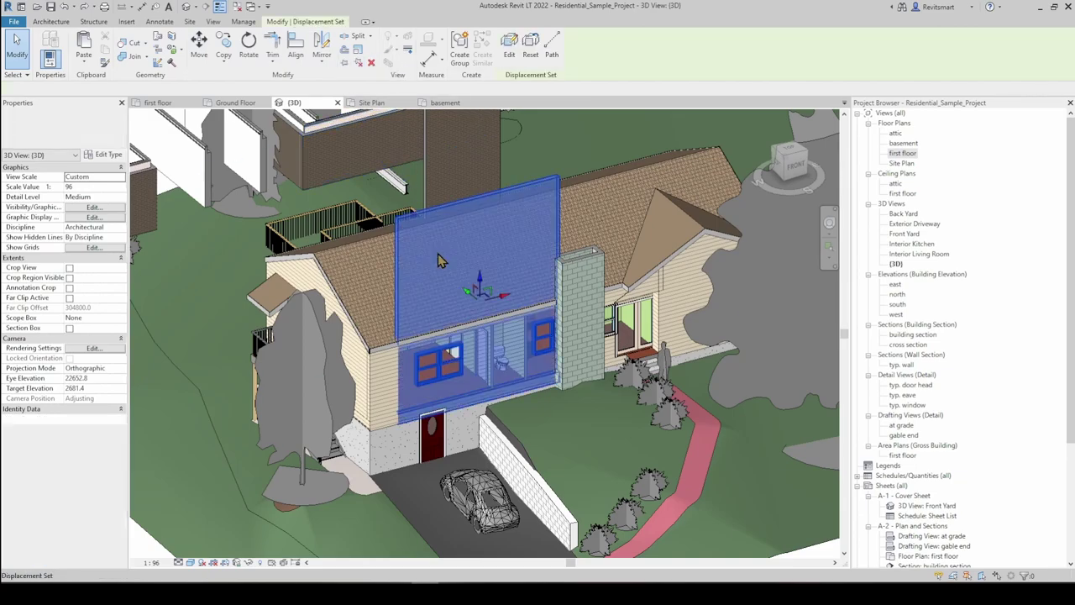
left_click(391, 39)
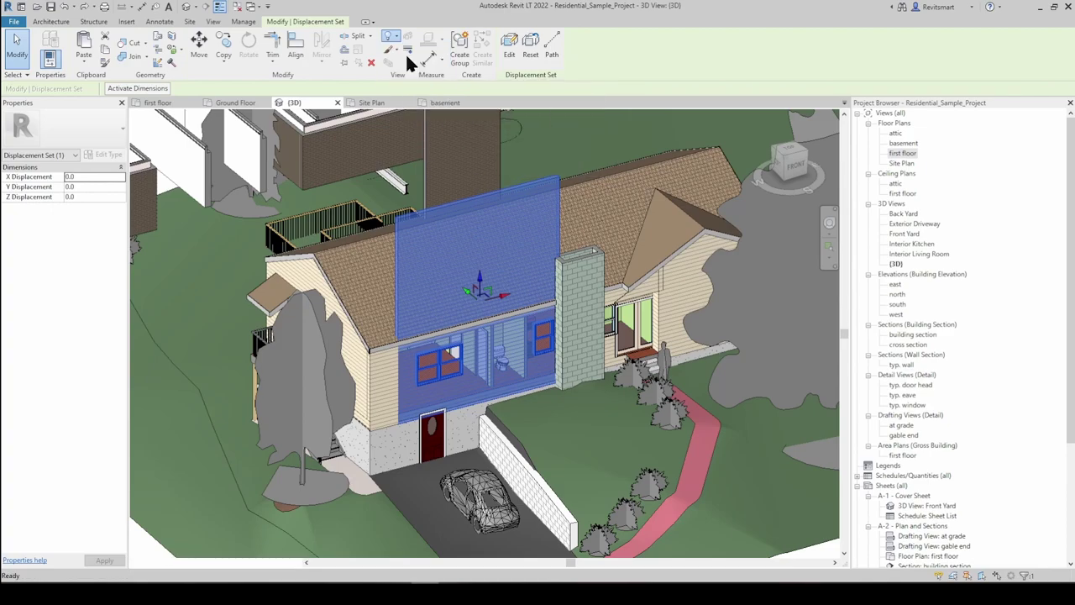
left_click(412, 77)
key("ctrl+z")
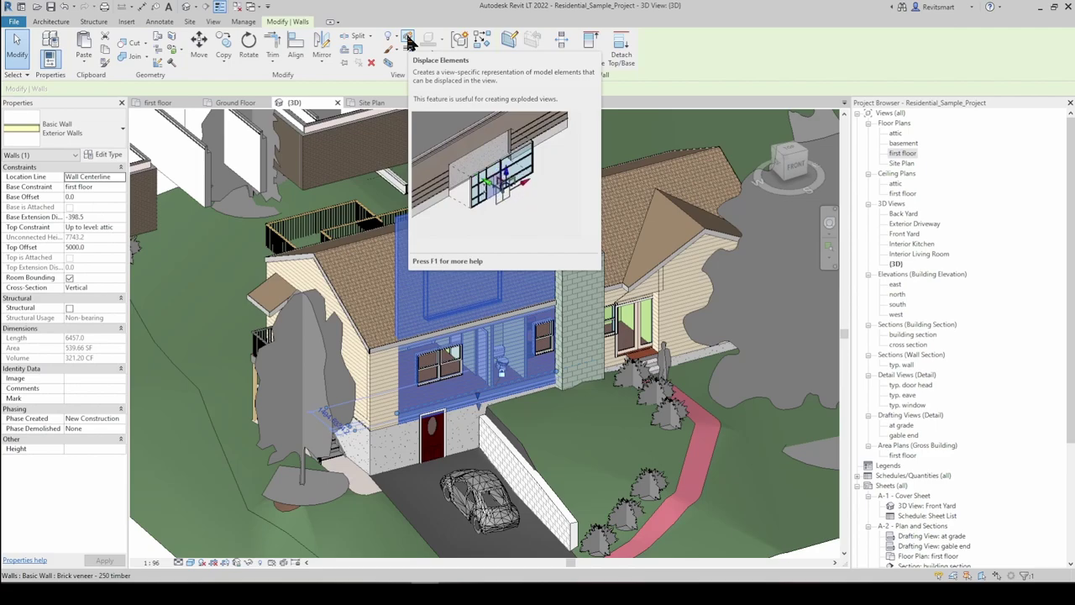
Displace the tall front wall by about -10440 mm in X, -2300 mm in Y and 3950 mm in Z
left_click(408, 40)
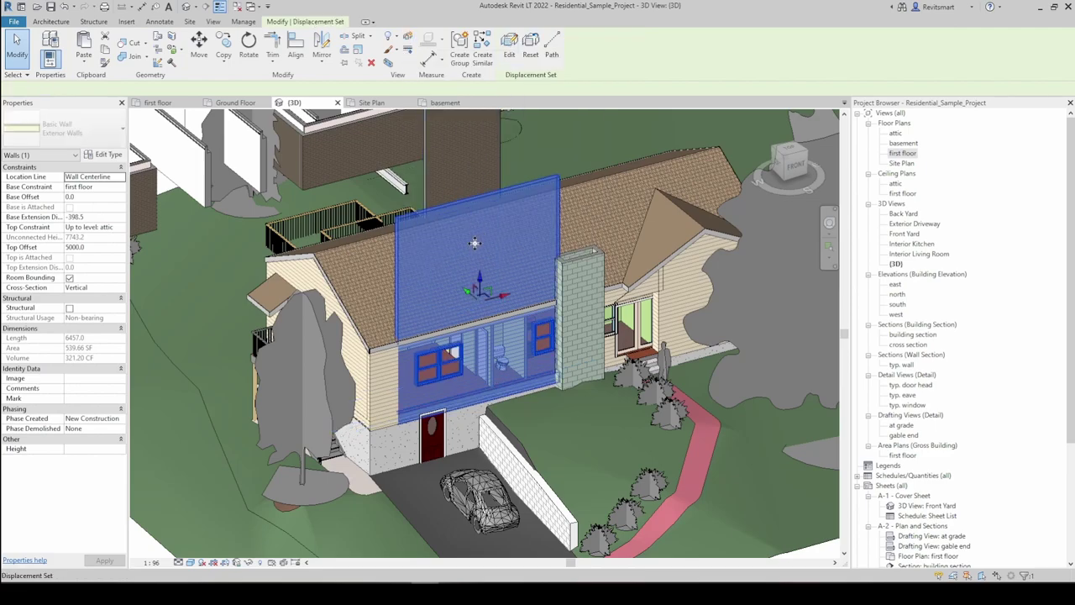
left_click(460, 253)
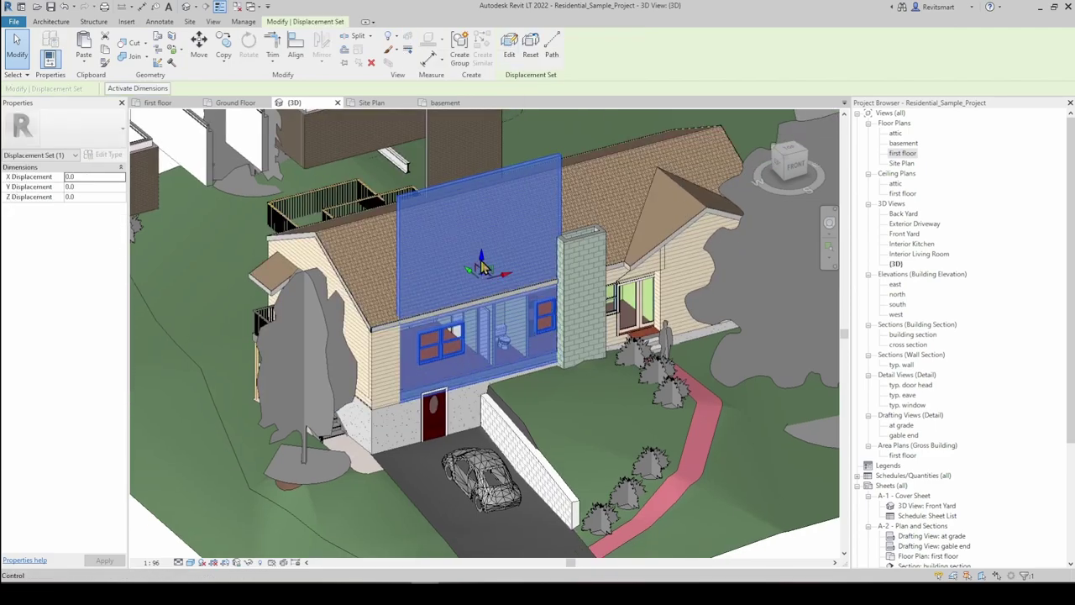
middle_click_drag(496, 273, 394, 250, "shift")
scroll(287, 256, "up", 2)
middle_click_drag(287, 252, 324, 268)
left_click_drag(351, 275, 456, 122)
middle_click_drag(441, 138, 515, 214)
scroll(479, 197, "down", 2)
left_click_drag(510, 204, 240, 280)
middle_click_drag(281, 299, 493, 184)
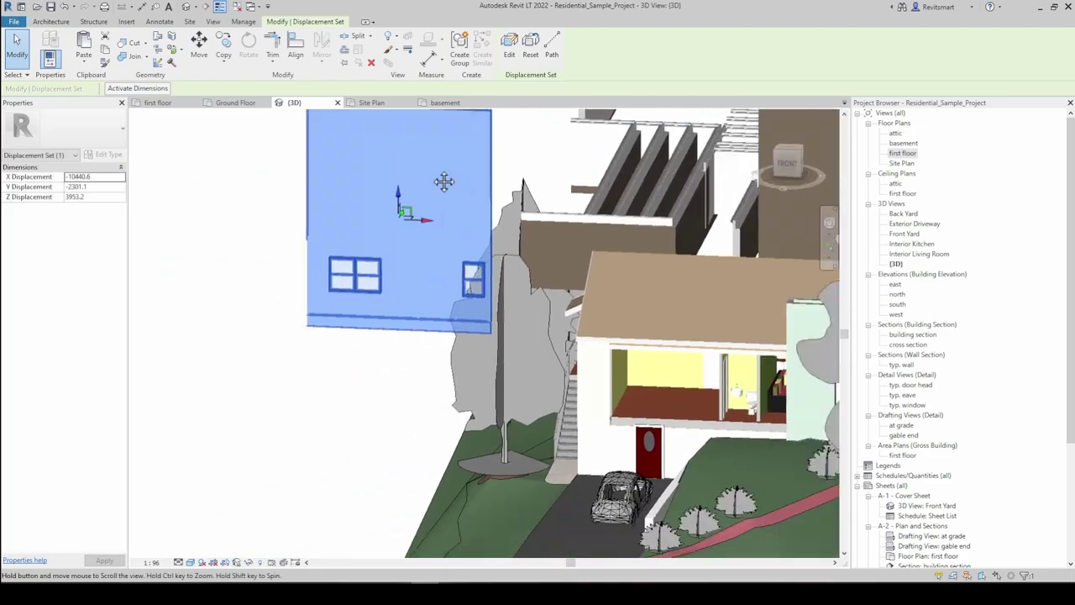
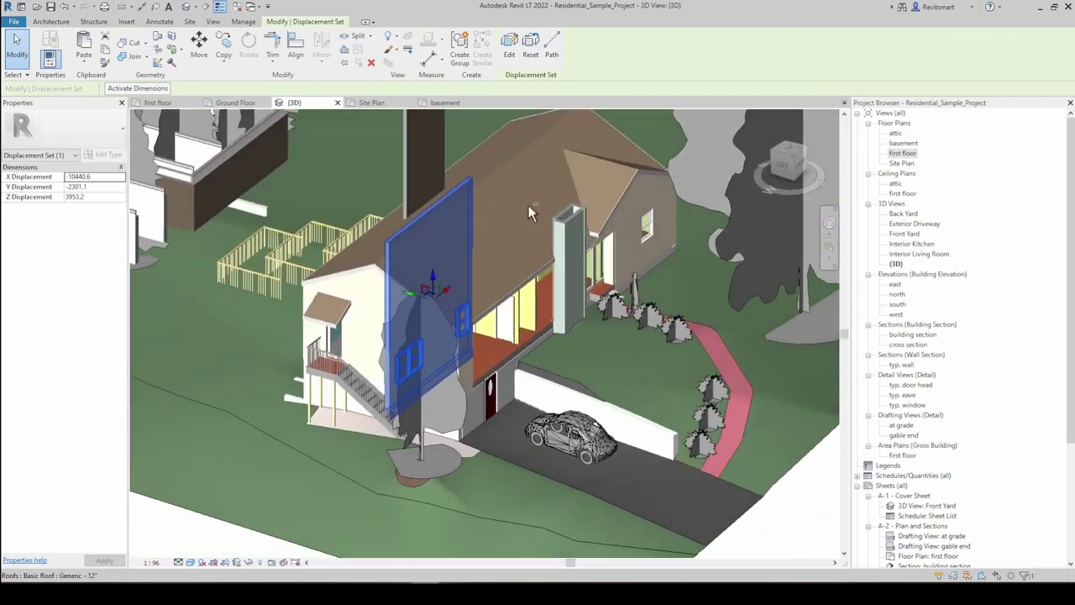
Reset the displacement set to return the tall front wall to its original position, and clear the wall selection
left_click(530, 53)
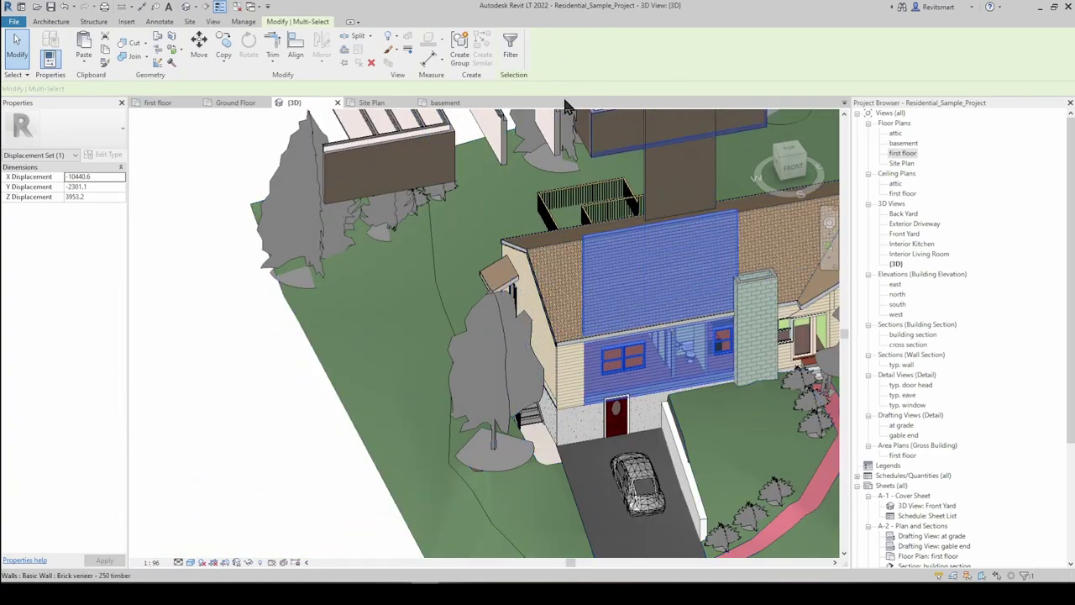
key("Escape")
left_click(631, 285)
middle_click_drag(578, 272, 474, 234)
scroll(479, 240, "up", 3)
key("Escape")
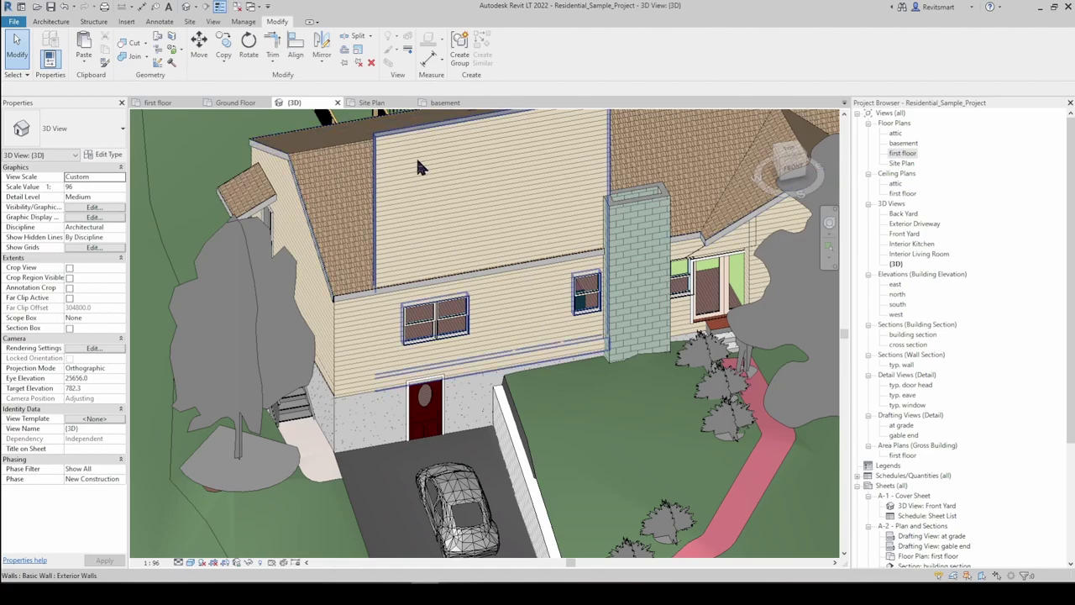
left_click(493, 299)
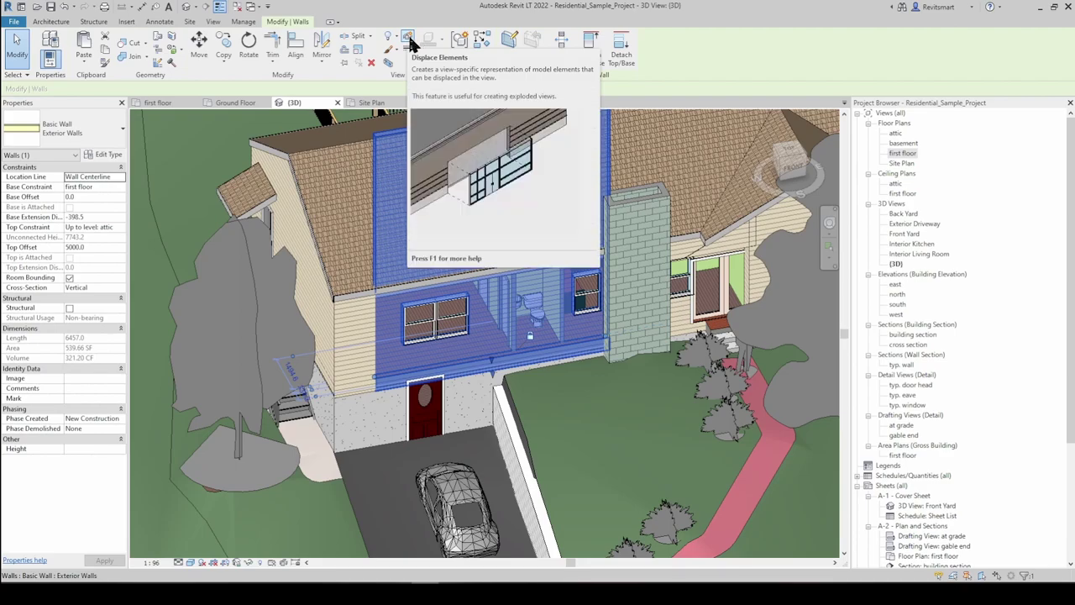
key("Escape")
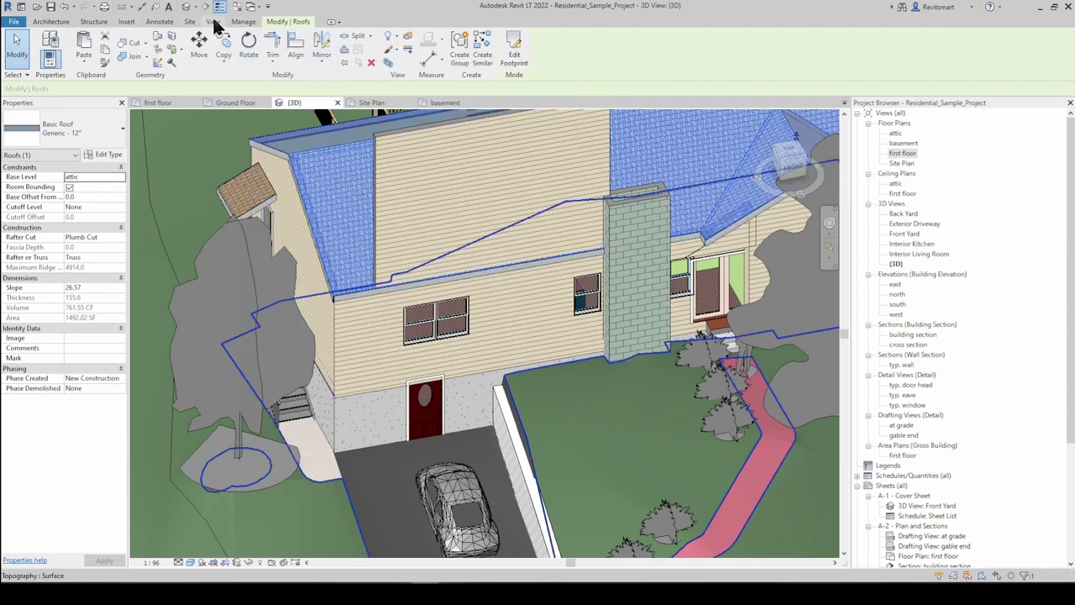
Examine the Override Graphics in View options for the main roof and dismiss them without applying any
right_click(319, 164)
mouse_move(375, 230)
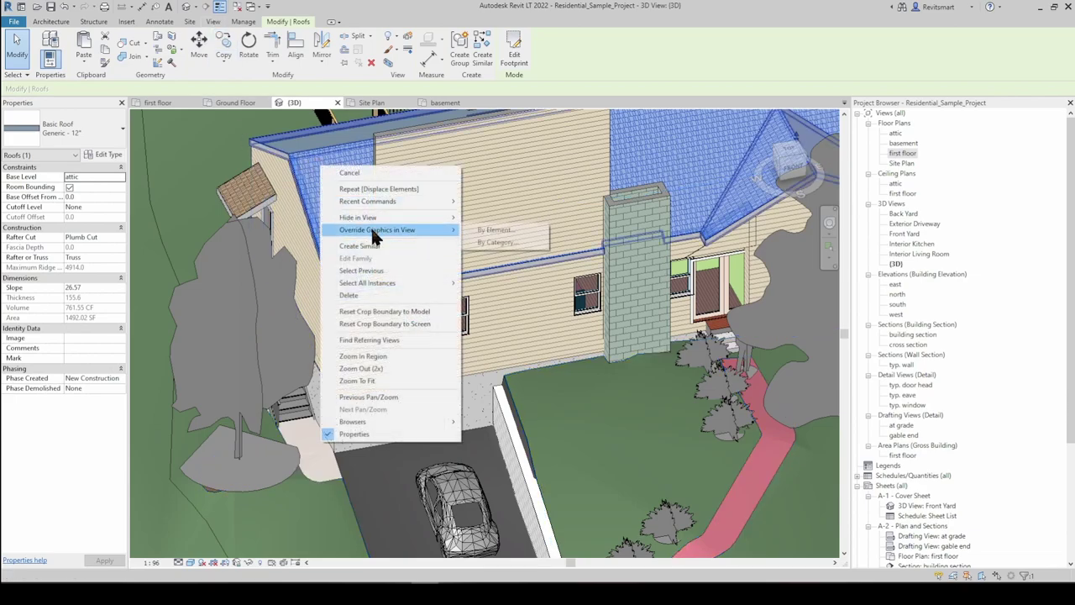
left_click(319, 171)
key("Escape")
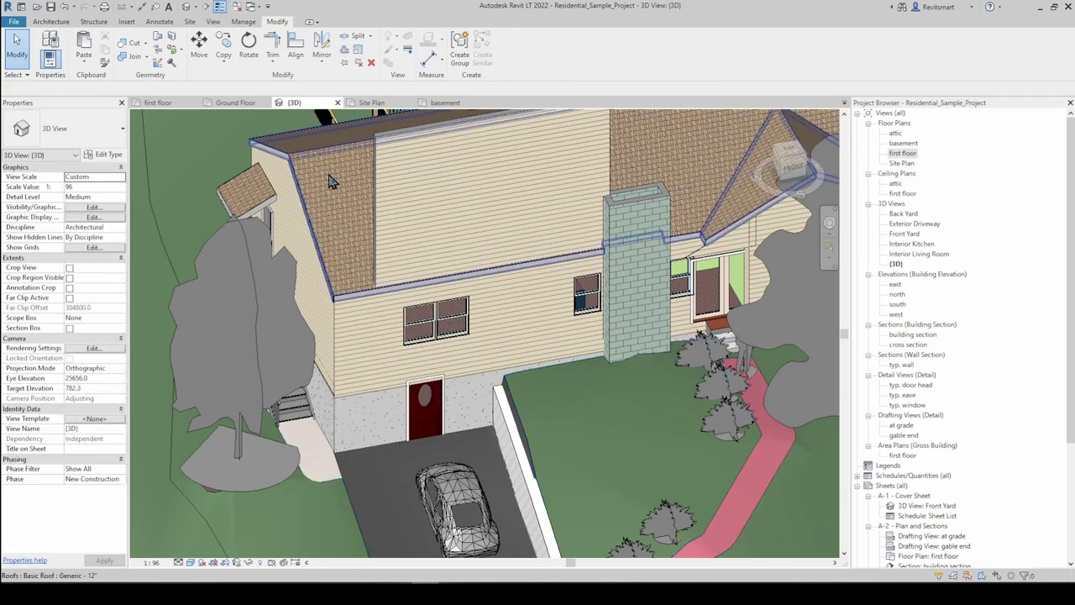
left_click(329, 177)
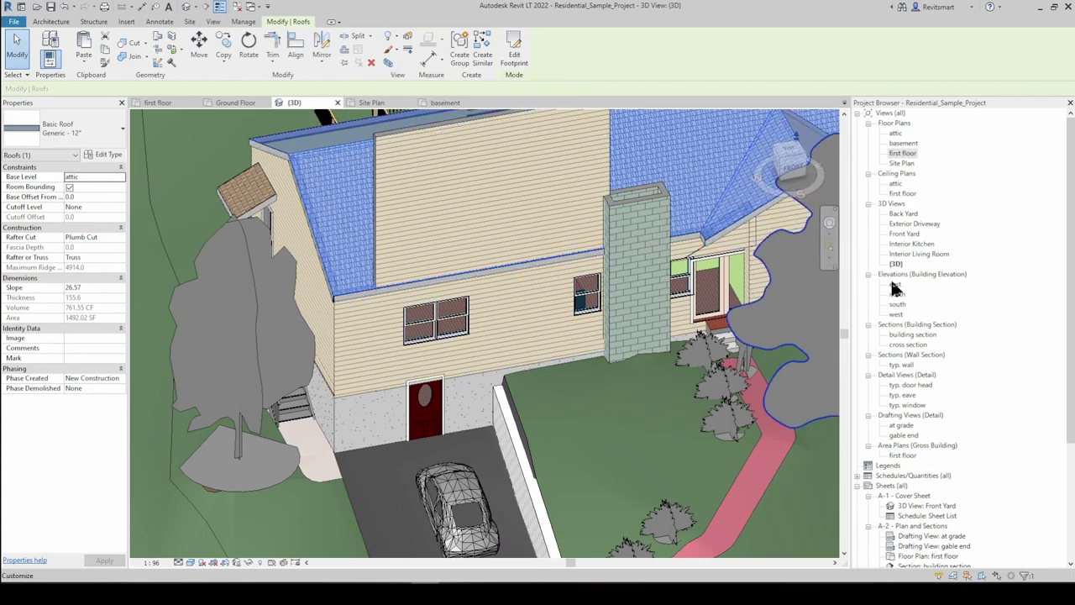
key("Escape")
Select the kitchen range in the first floor plan and isolate it in the 3D view with a Selection Box
double_click(903, 153)
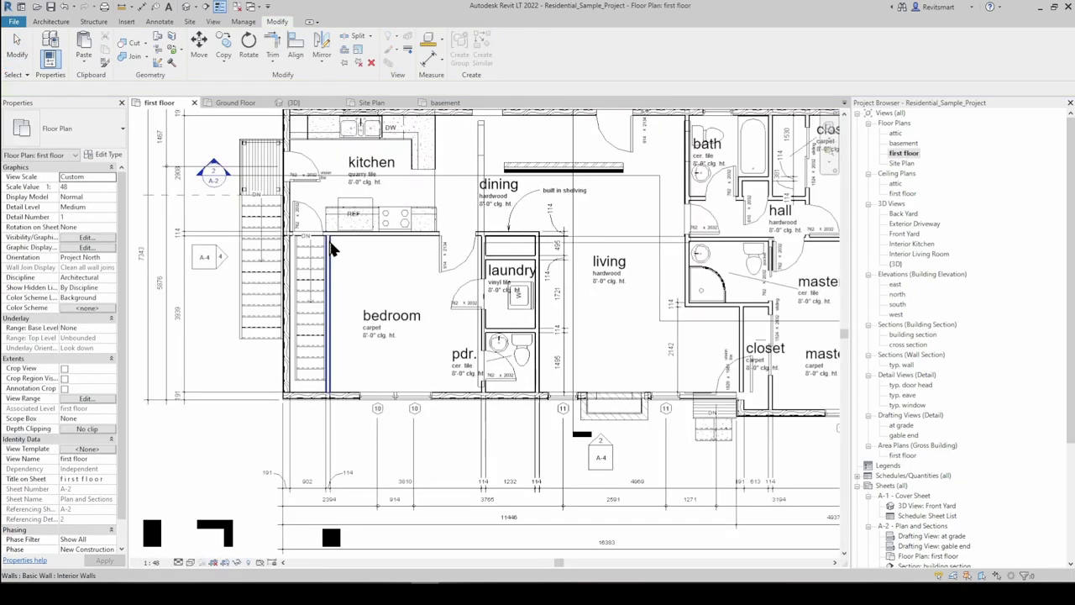
scroll(386, 215, "up", 6)
scroll(473, 247, "down", 3)
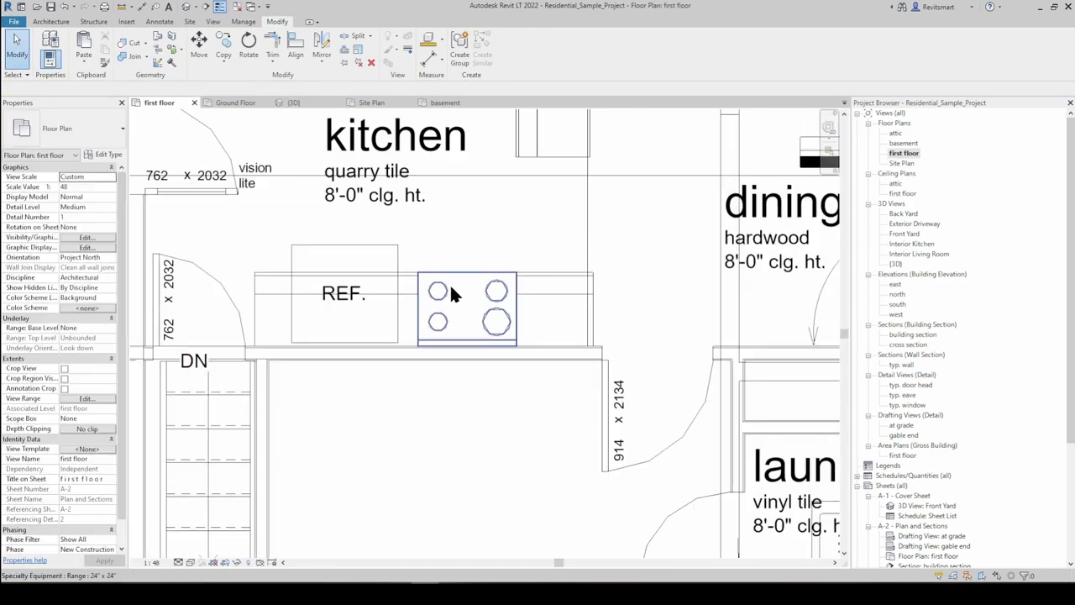
left_click(444, 290)
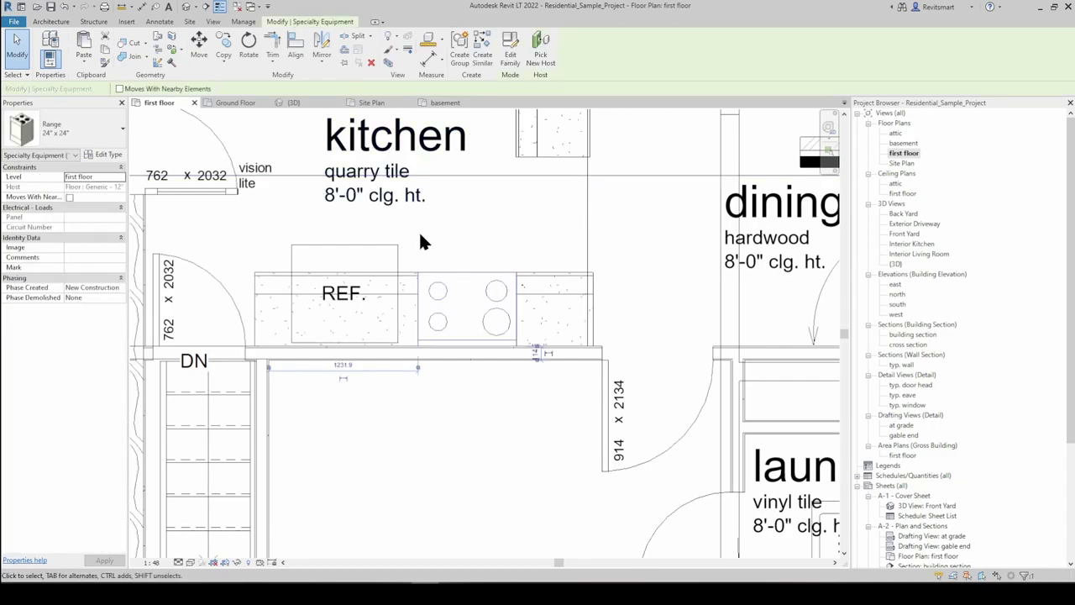
left_click(388, 64)
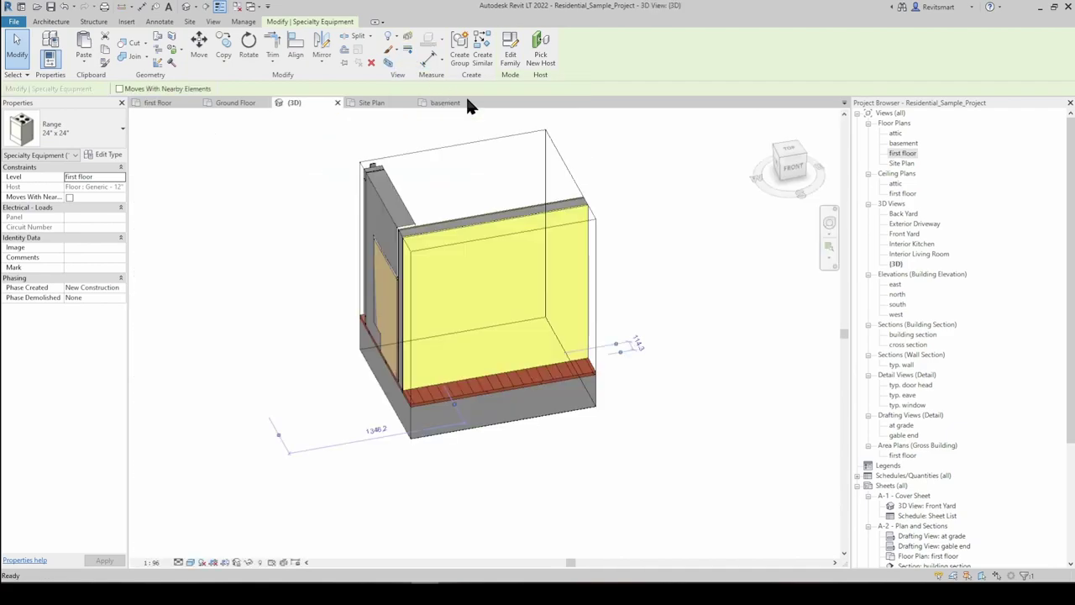
middle_click_drag(483, 295, 399, 254, "shift")
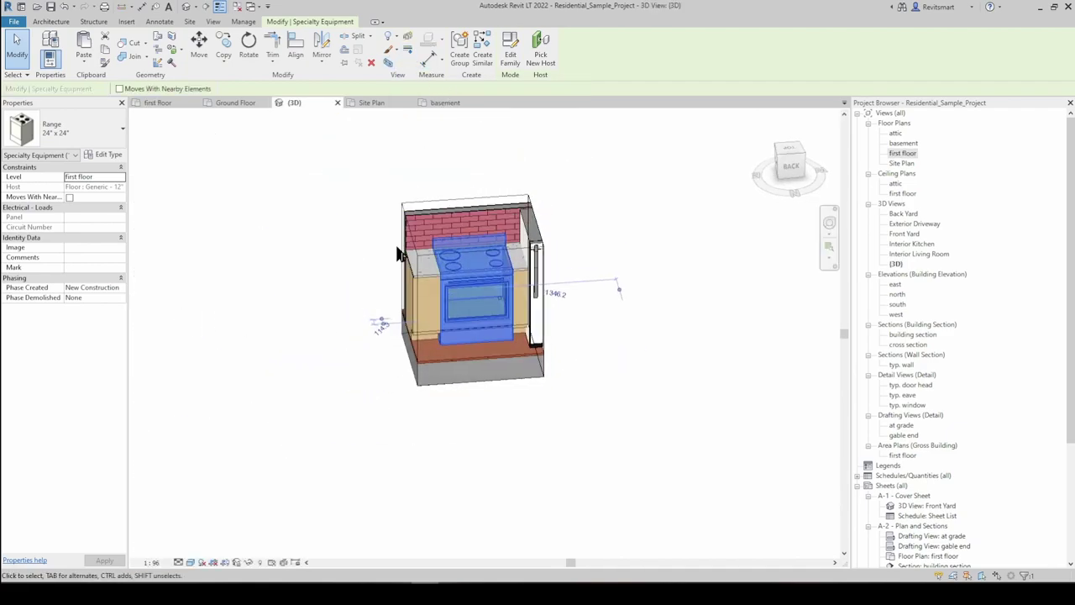
Stretch two sides of the section box around the range to include the refrigerator and neighbouring kitchen cabinets
left_click(418, 322)
middle_click_drag(417, 322, 518, 353, "shift")
scroll(495, 282, "up", 3)
middle_click_drag(367, 399, 319, 247, "shift")
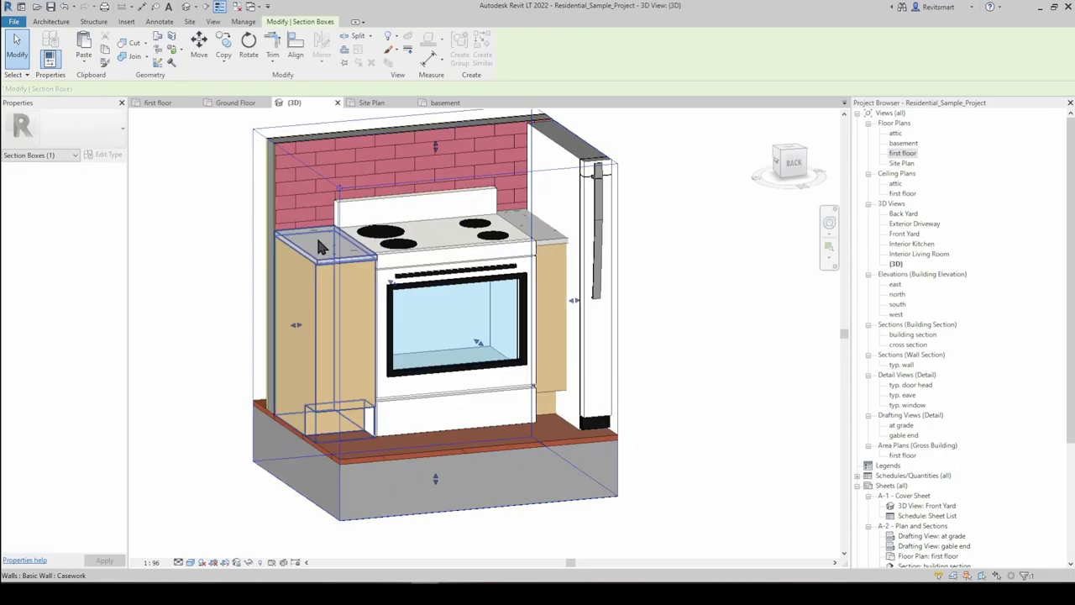
middle_click_drag(376, 157, 633, 216, "shift")
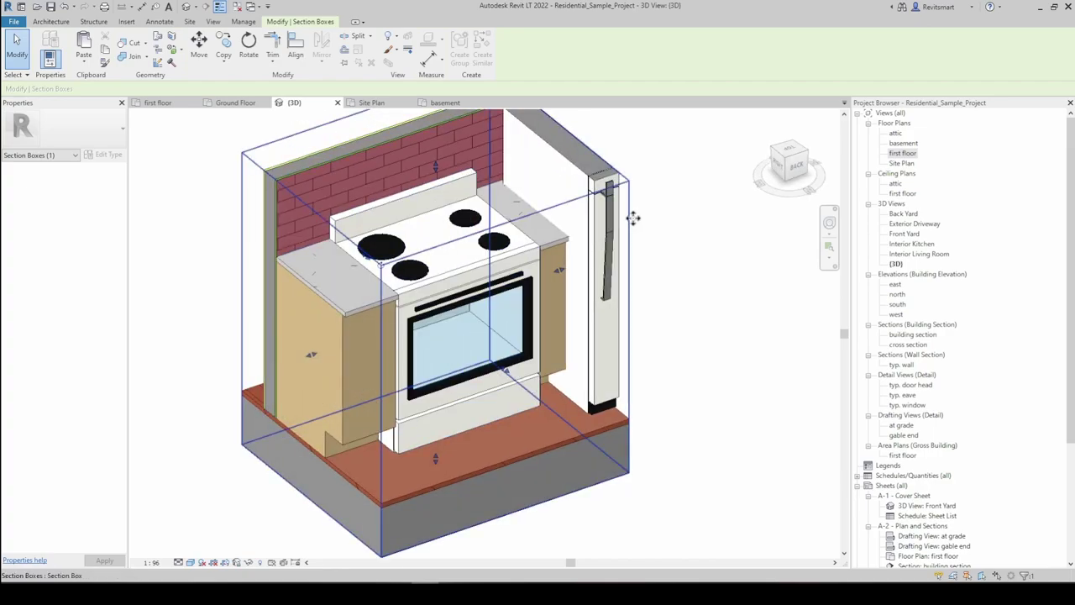
scroll(629, 224, "down", 2)
scroll(631, 195, "down", 2)
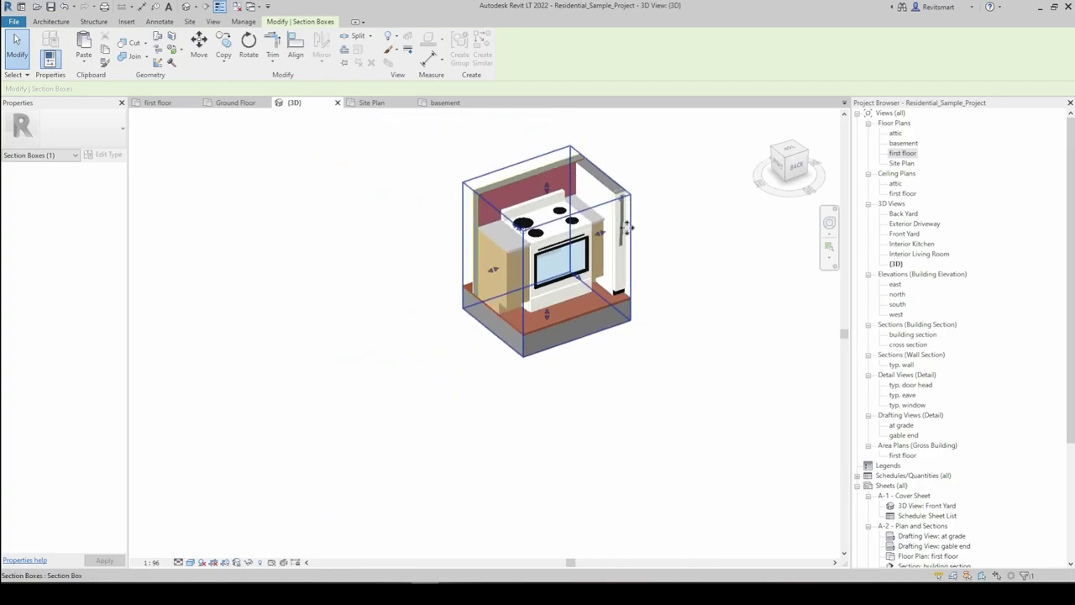
left_click_drag(601, 232, 684, 203)
left_click_drag(507, 262, 423, 292)
middle_click_drag(554, 189, 540, 307, "shift")
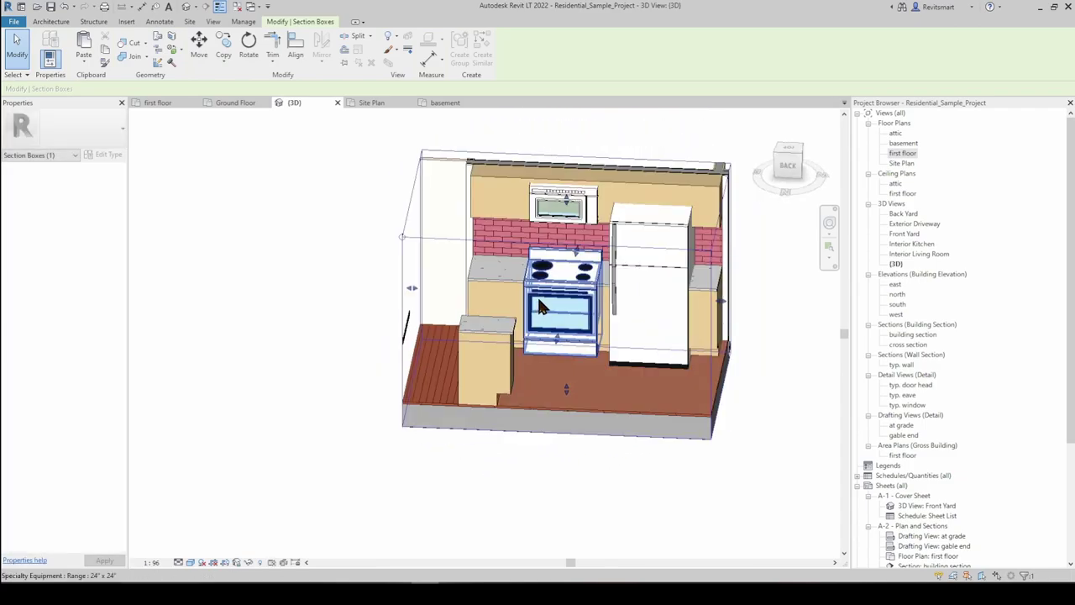
Deselect the section box and turn it off in the 3D view to show the whole house
left_click(373, 175)
middle_click_drag(372, 175, 396, 224, "shift")
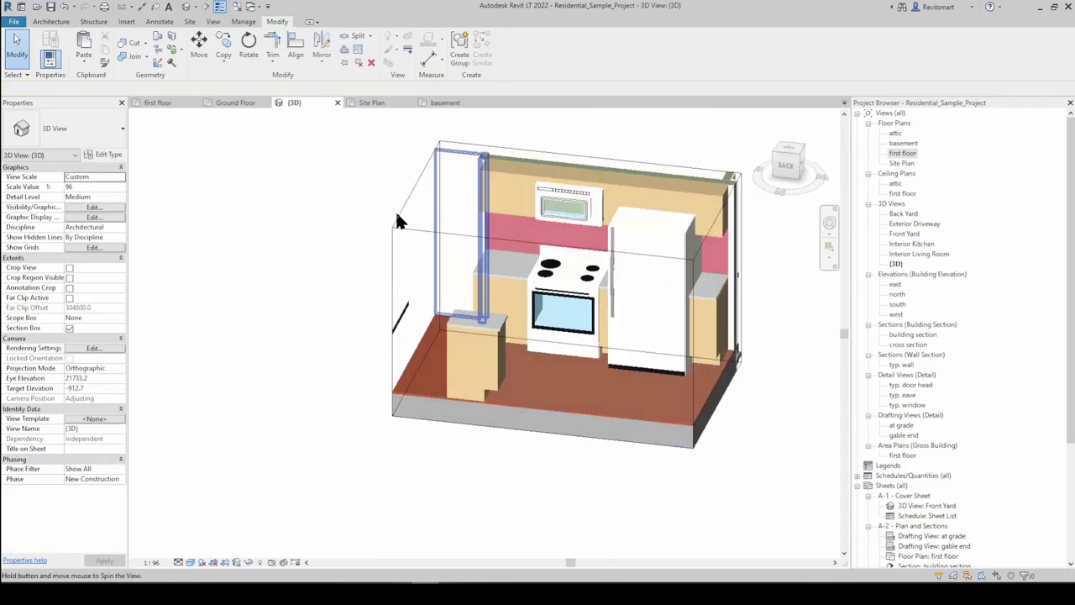
left_click(69, 327)
scroll(450, 250, "down", 3)
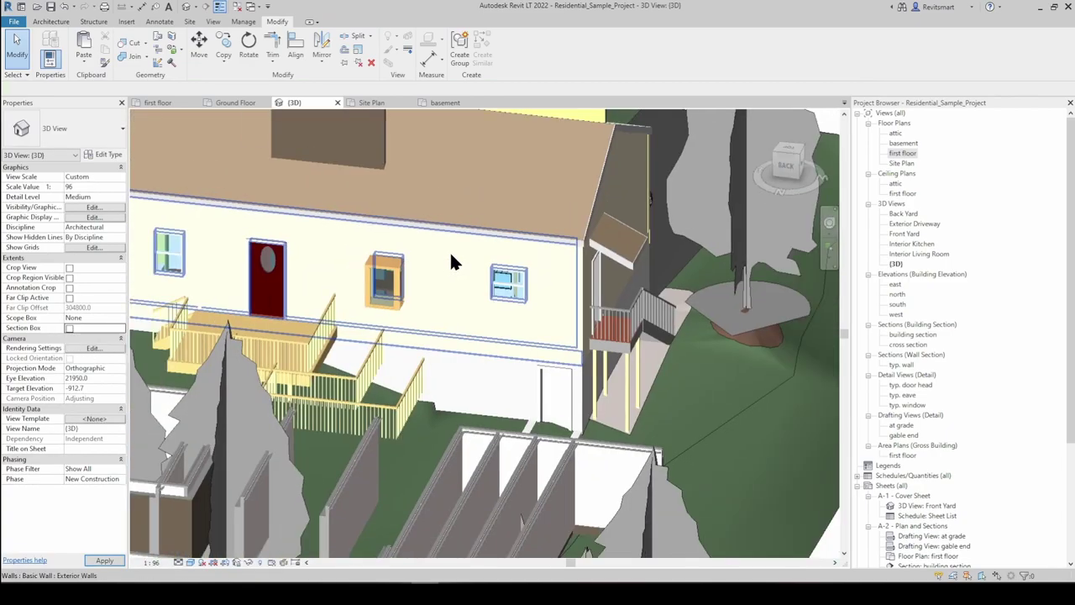
middle_click_drag(450, 250, 530, 286, "shift")
Switch to the first floor plan and bring up the exterior wall behind the kitchen and dining room
key("ctrl+Tab")
scroll(483, 236, "down", 5)
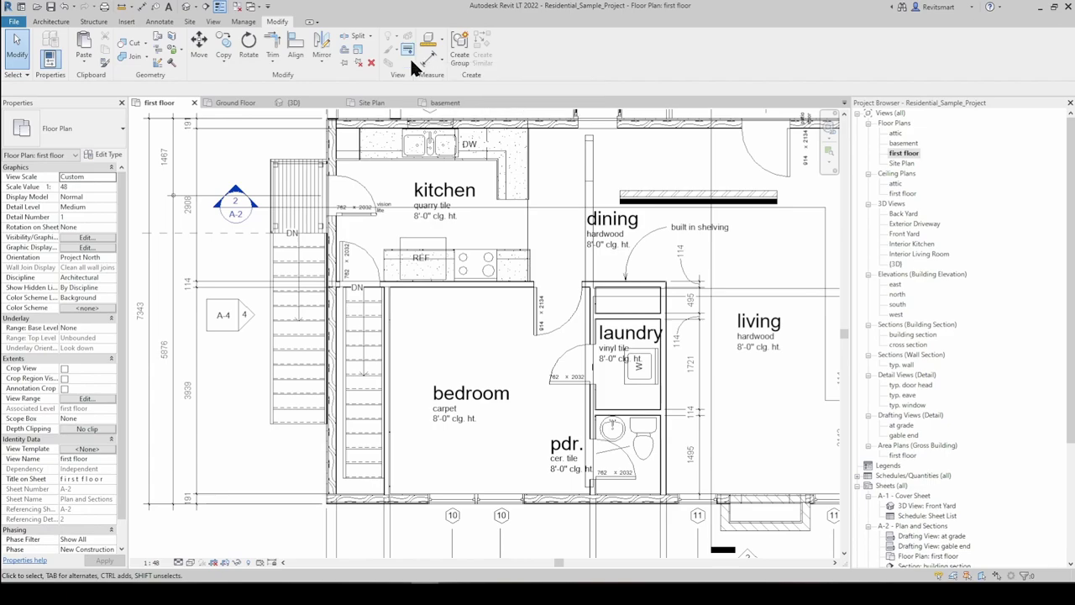
middle_click_drag(544, 221, 458, 297)
scroll(456, 301, "down", 1)
middle_click_drag(425, 173, 422, 199)
scroll(424, 220, "up", 3)
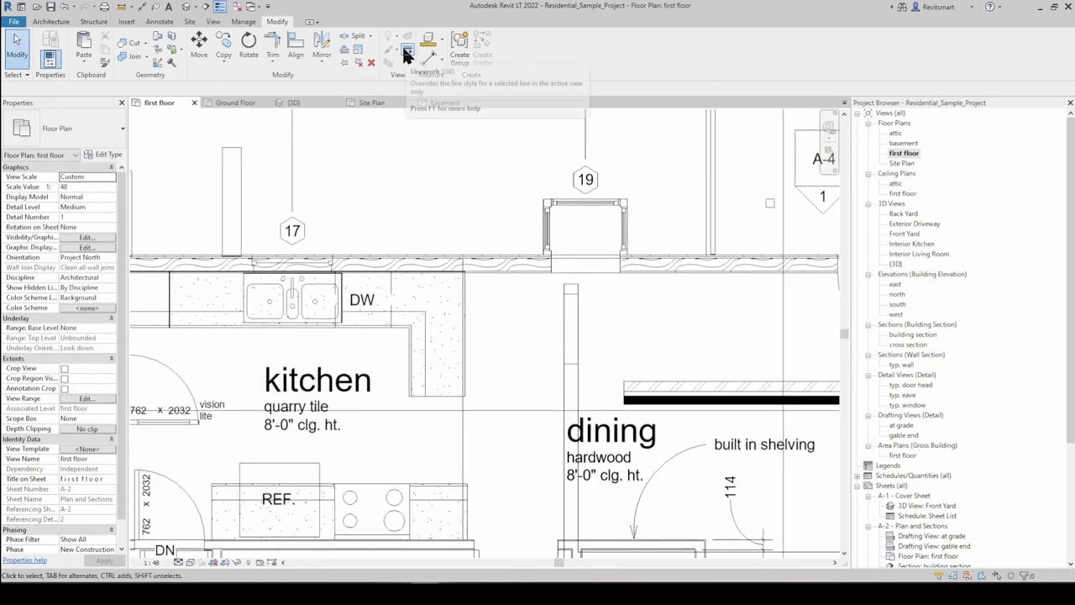
middle_click_drag(415, 193, 449, 197)
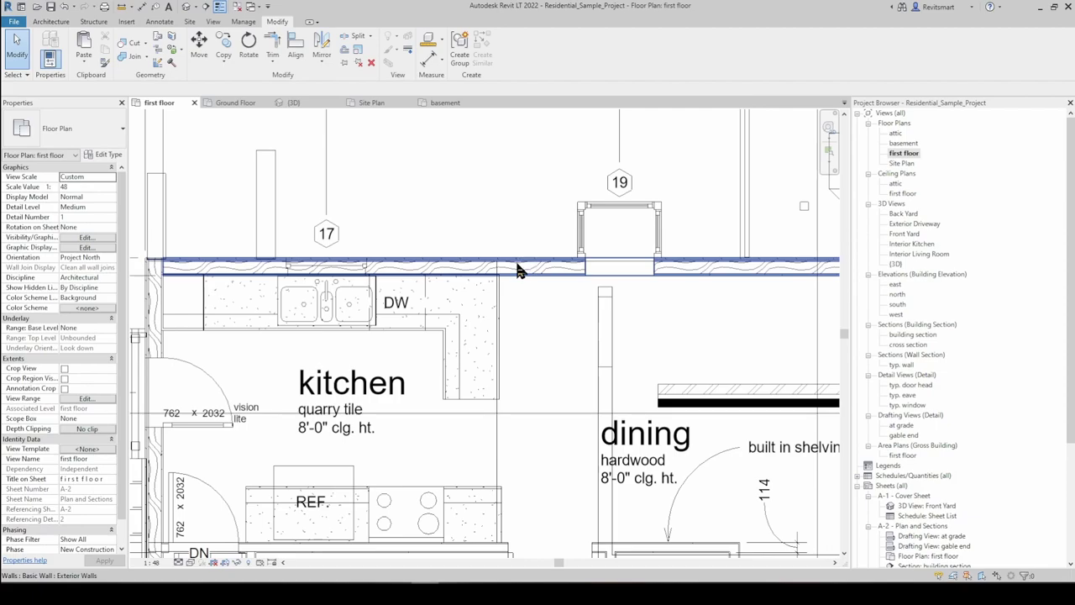
Start the Linework tool and review the available line styles, keeping Invisible lines
left_click(407, 55)
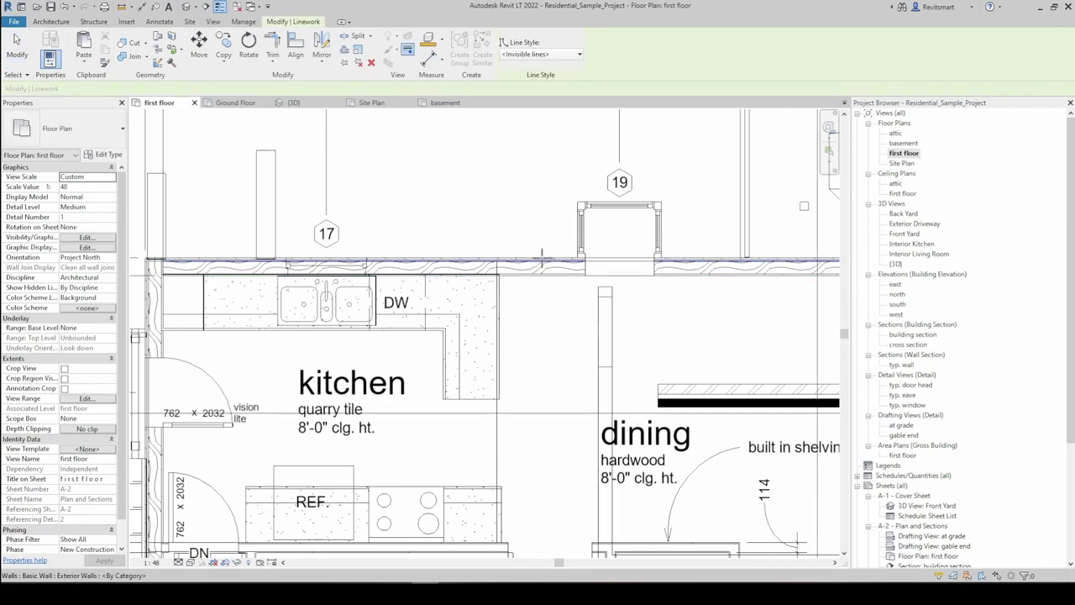
middle_click_drag(539, 288, 510, 263)
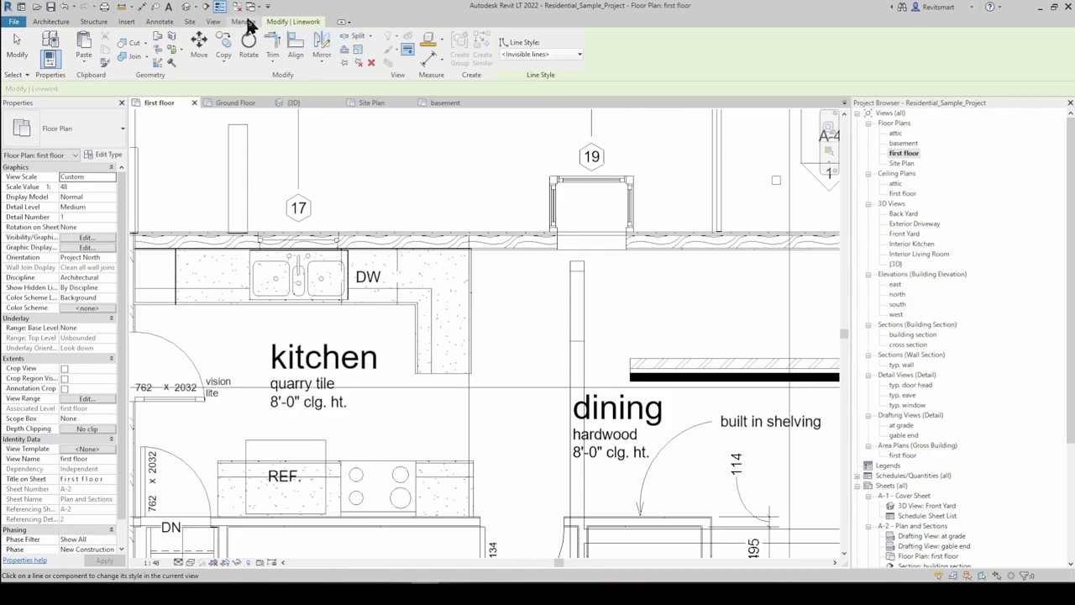
left_click(544, 56)
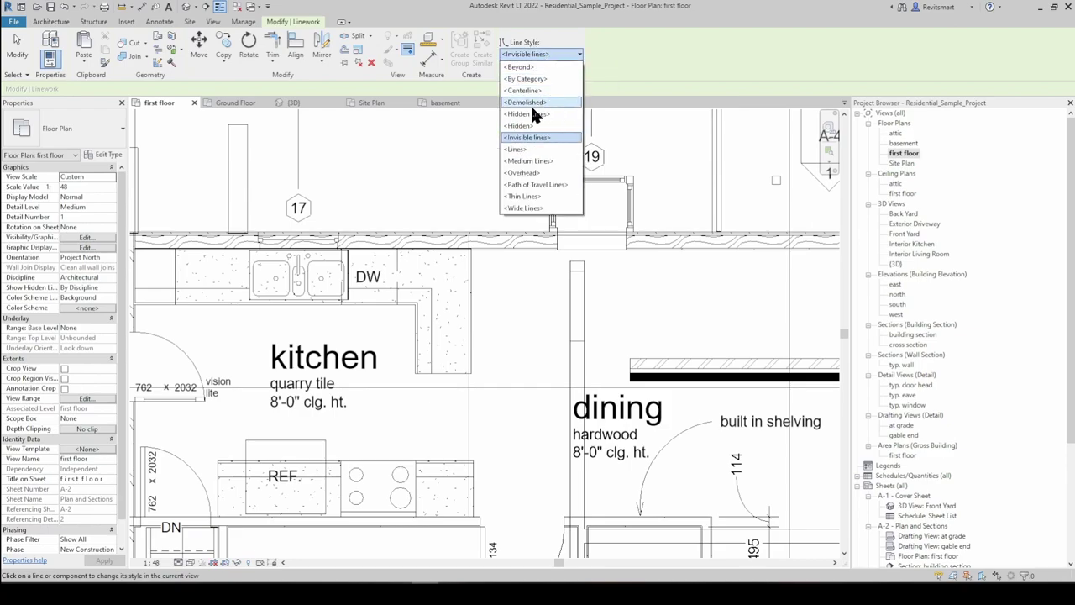
left_click(461, 202)
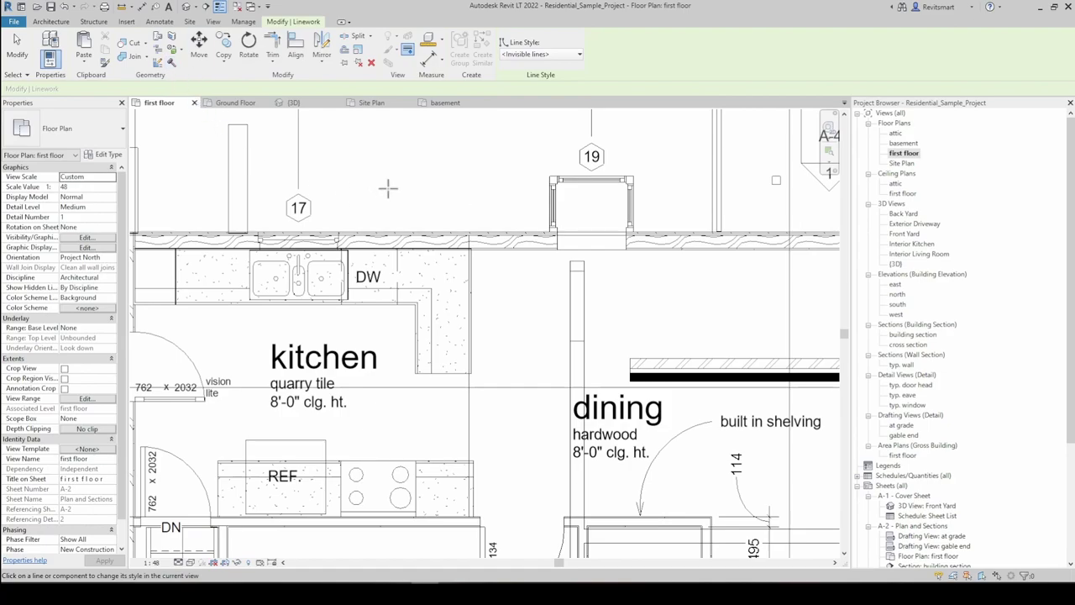
Exit Linework and turn off the Thin Lines display so the exterior wall shows its true line weights
key("Escape")
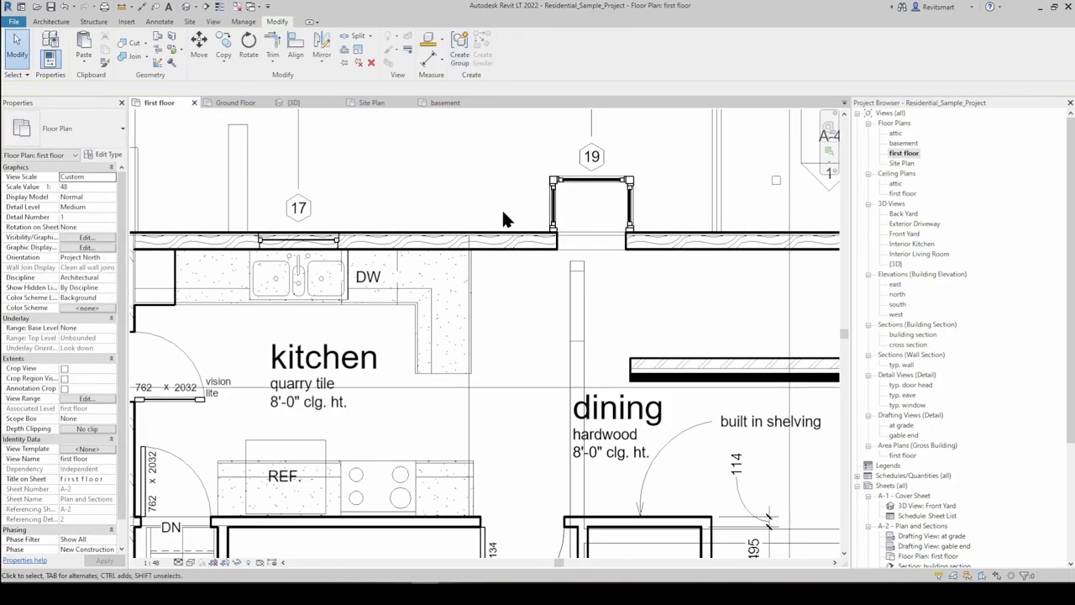
left_click(503, 248)
scroll(484, 250, "up", 2)
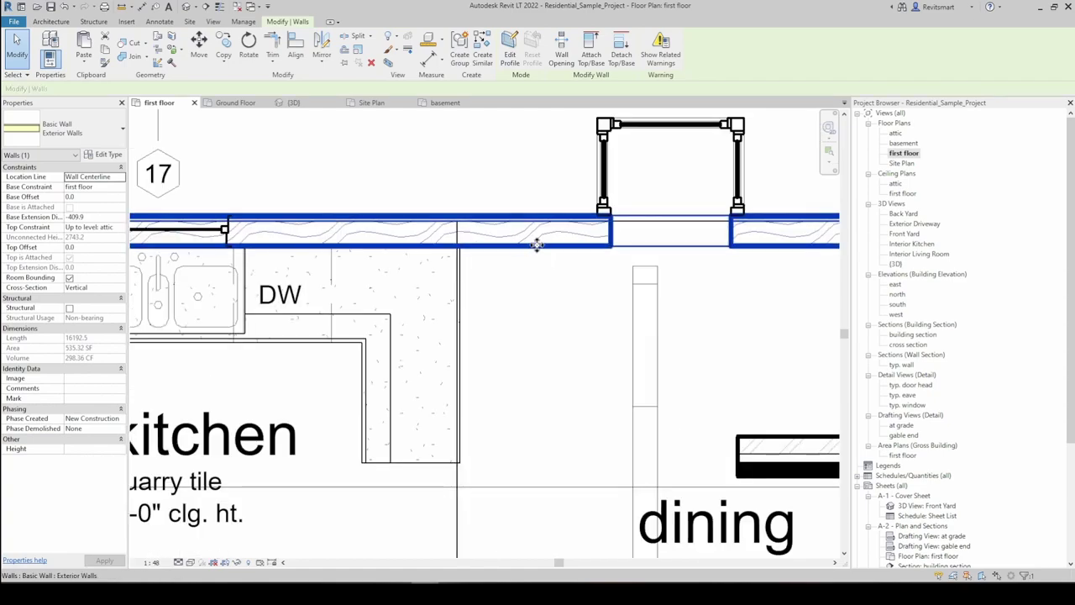
left_click(516, 173)
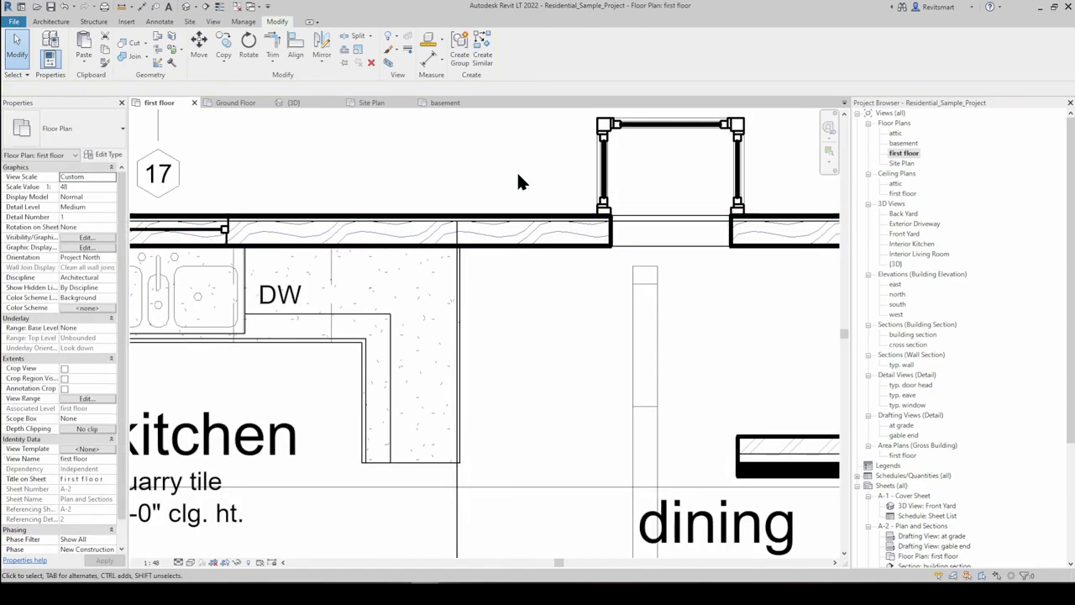
Use Linework to override the inner edge of the kitchen's exterior wall with the Thin Lines style
left_click(408, 50)
left_click(549, 53)
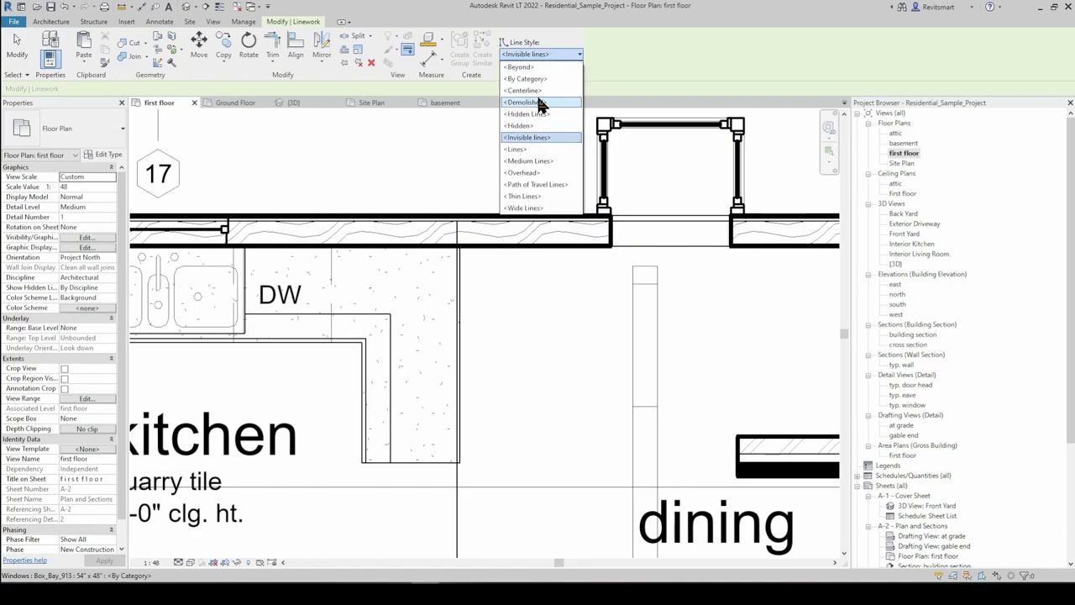
left_click(529, 149)
left_click(538, 55)
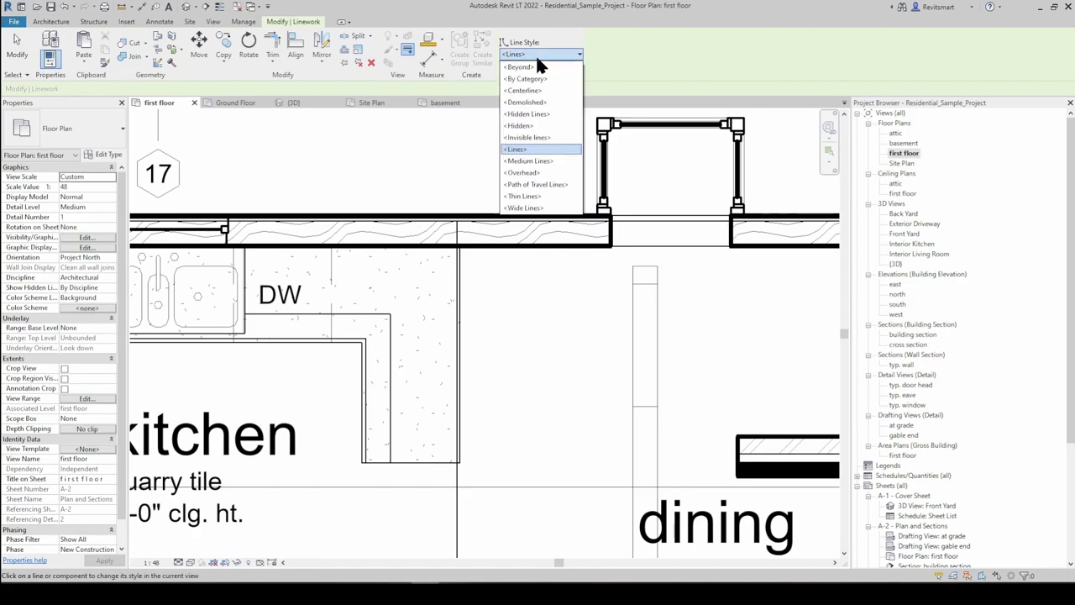
left_click(535, 196)
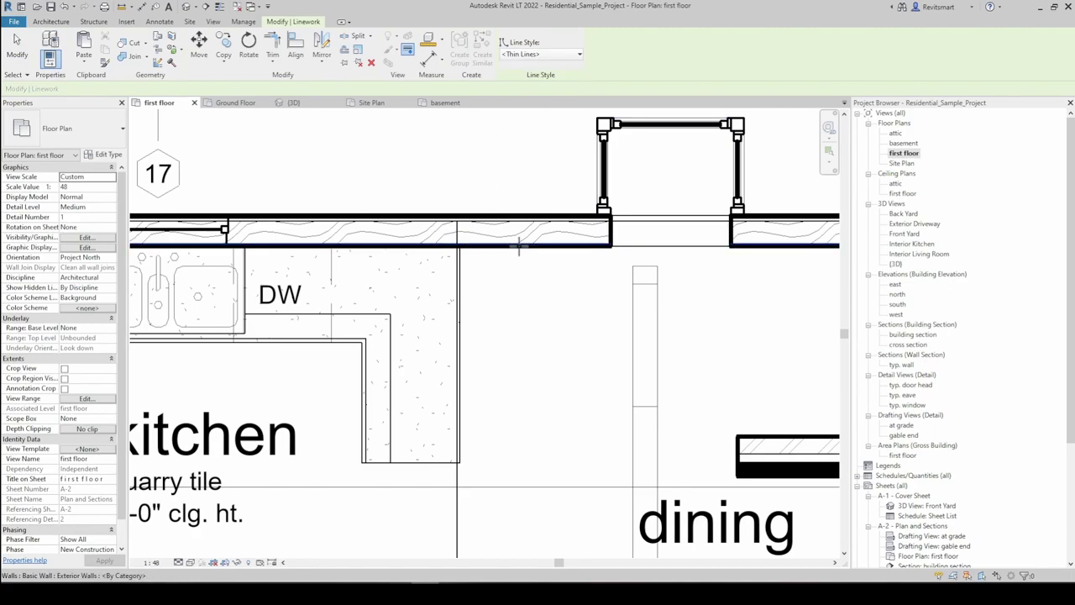
left_click(517, 245)
Apply the Thin Lines style to the outer cut edge of the exterior wall beside the dining room's bay window
scroll(548, 248, "up", 1)
middle_click_drag(498, 269, 286, 275)
scroll(640, 269, "up", 1)
scroll(370, 234, "up", 2)
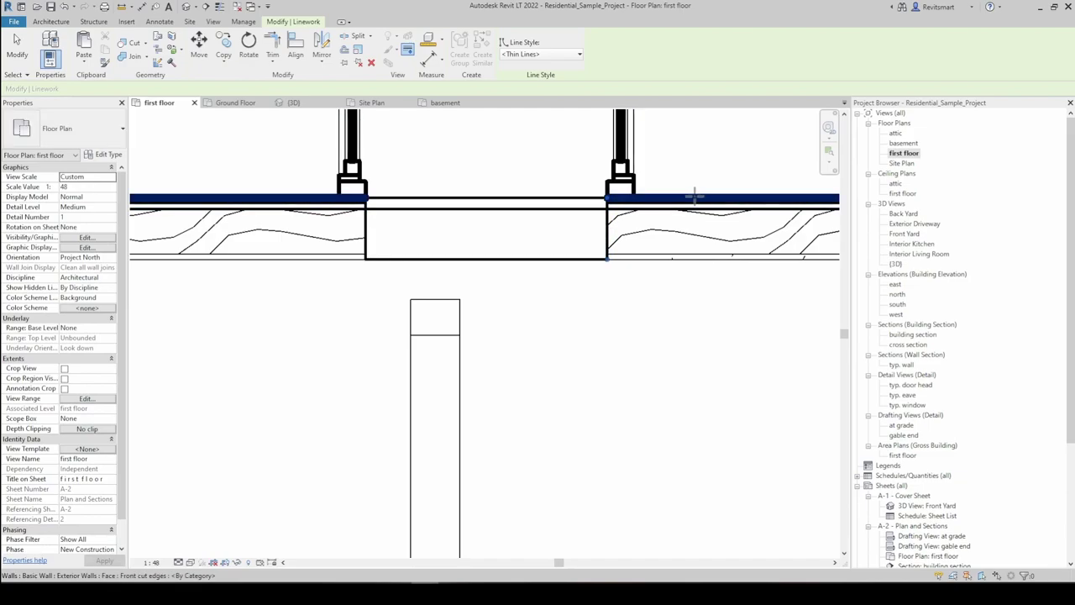
left_click(692, 196)
Examine the restyled edges of the exterior wall from the bay window to the kitchen corner, and exit Linework
middle_click_drag(358, 236, 525, 236)
scroll(525, 236, "down", 2)
scroll(430, 225, "down", 3)
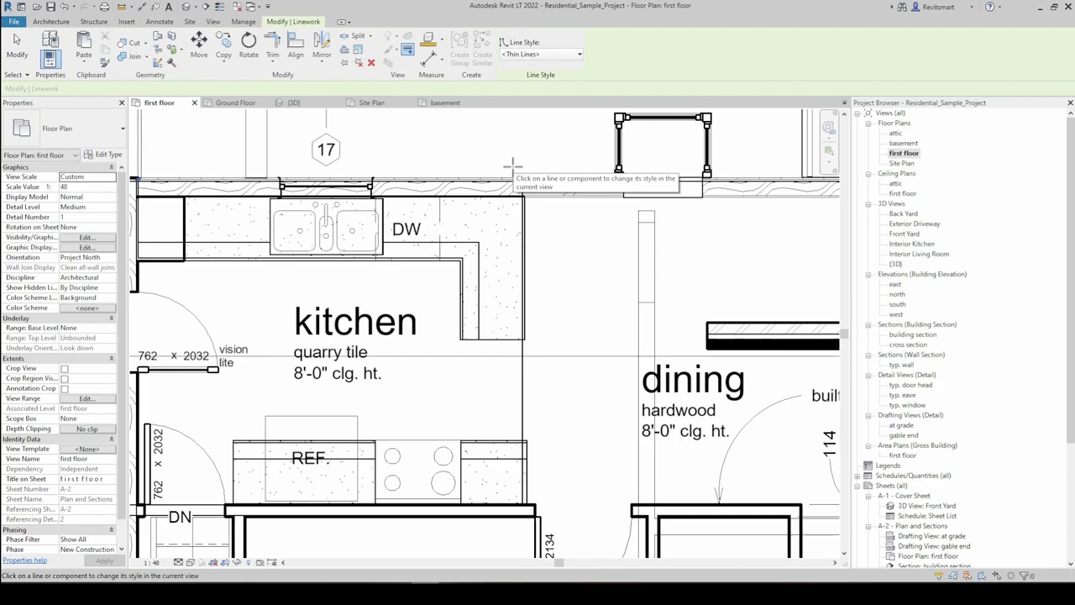
scroll(514, 168, "up", 6)
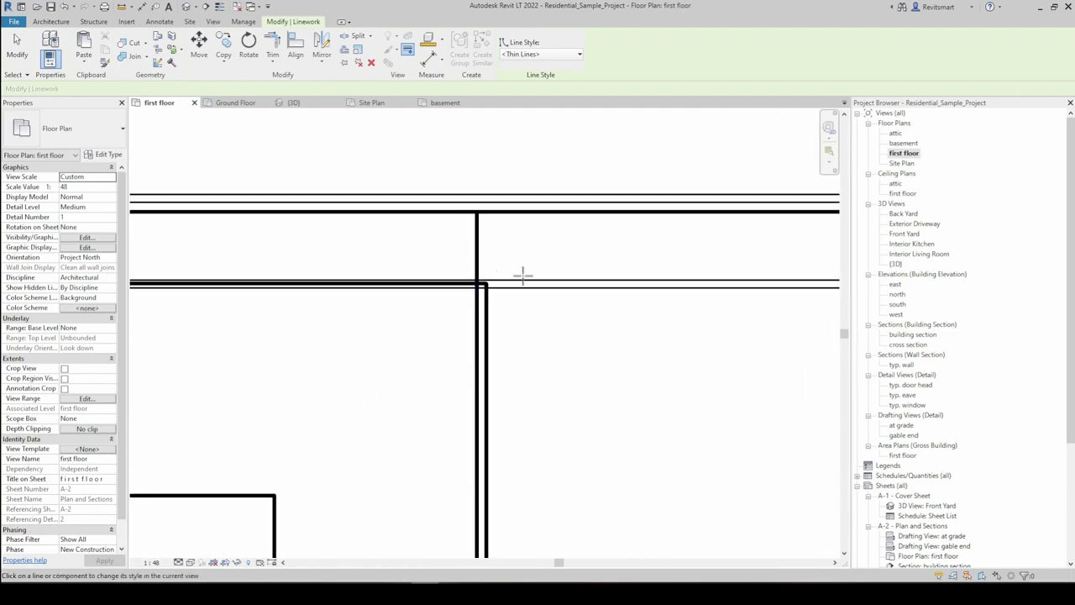
scroll(528, 285, "down", 4)
scroll(437, 248, "up", 5)
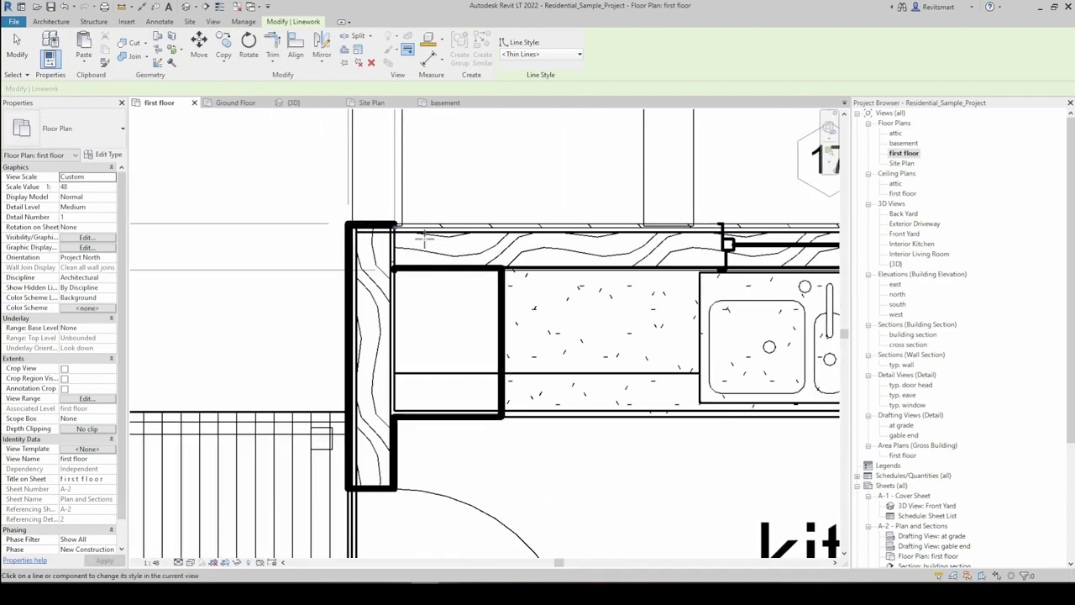
scroll(516, 293, "up", 2)
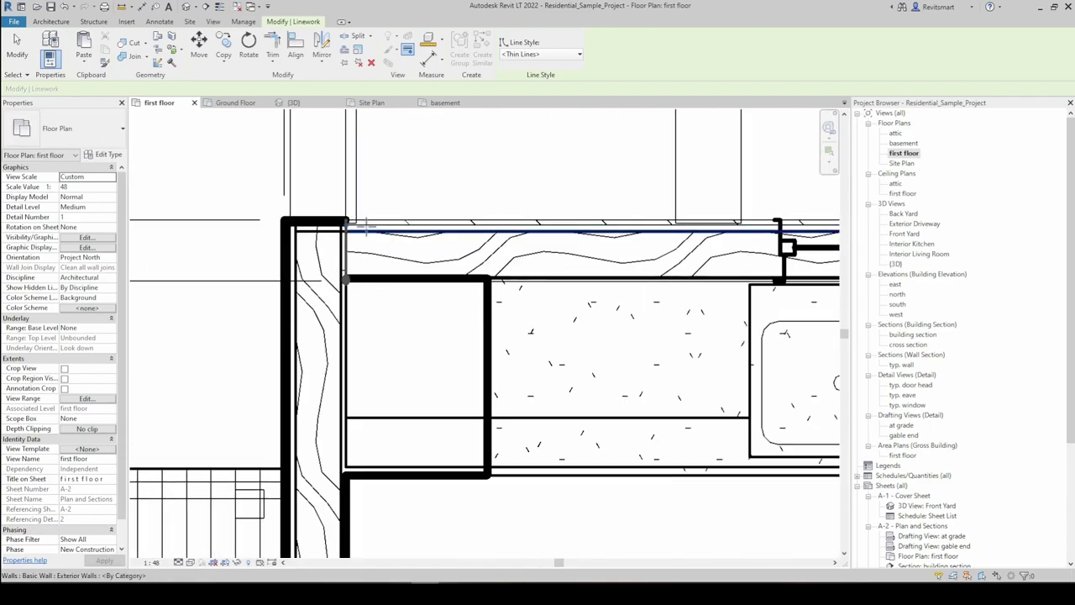
scroll(552, 280, "down", 2)
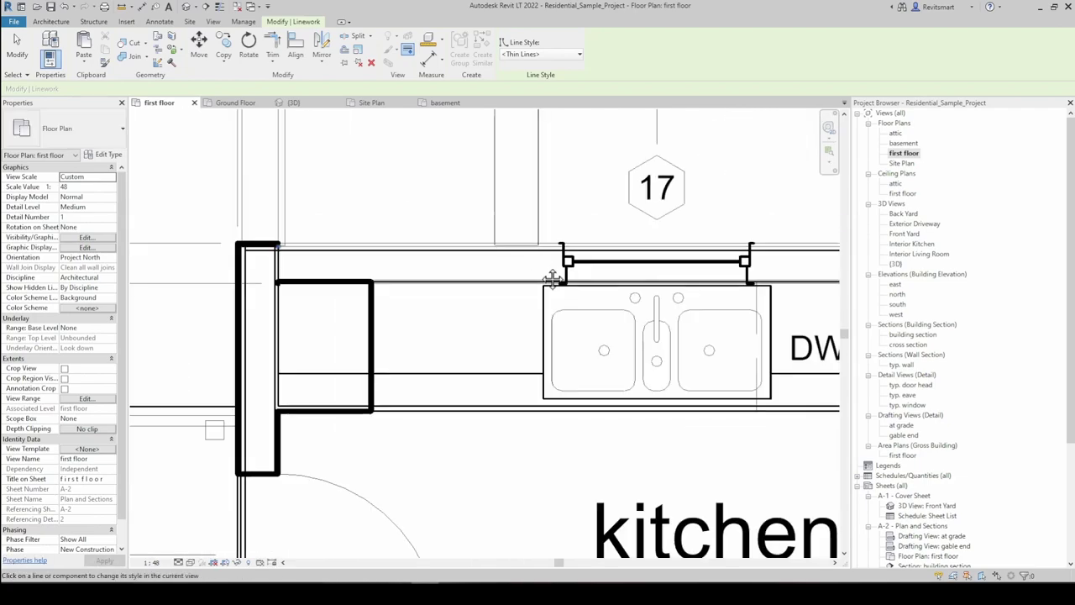
middle_click_drag(553, 279, 420, 279)
scroll(655, 290, "down", 2)
middle_click_drag(656, 290, 375, 259)
key("Escape")
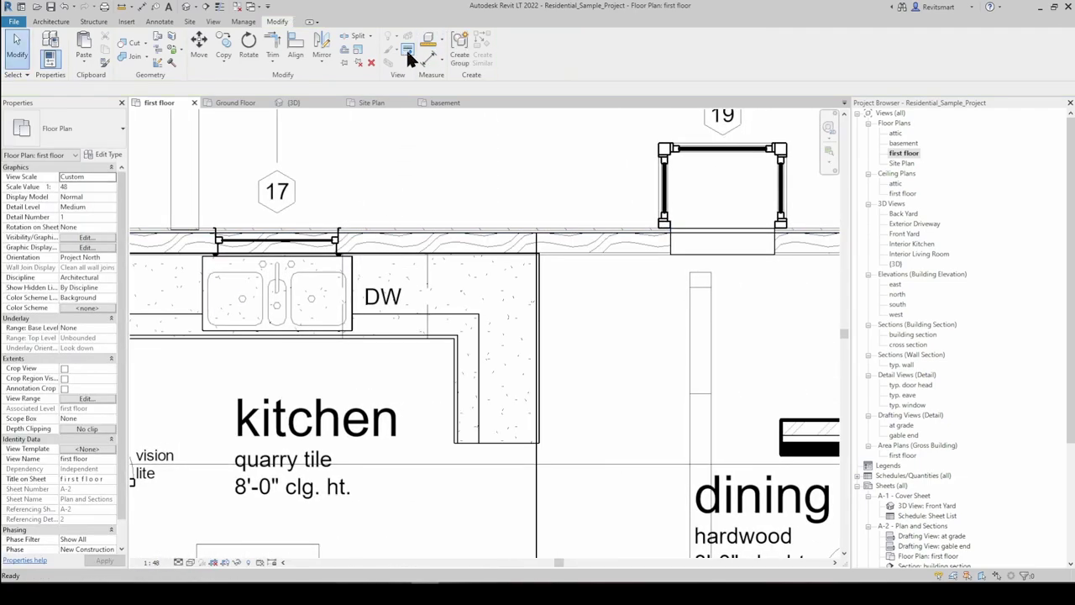
Set the floor plan's underlay base level to first floor
scroll(487, 176, "down", 3)
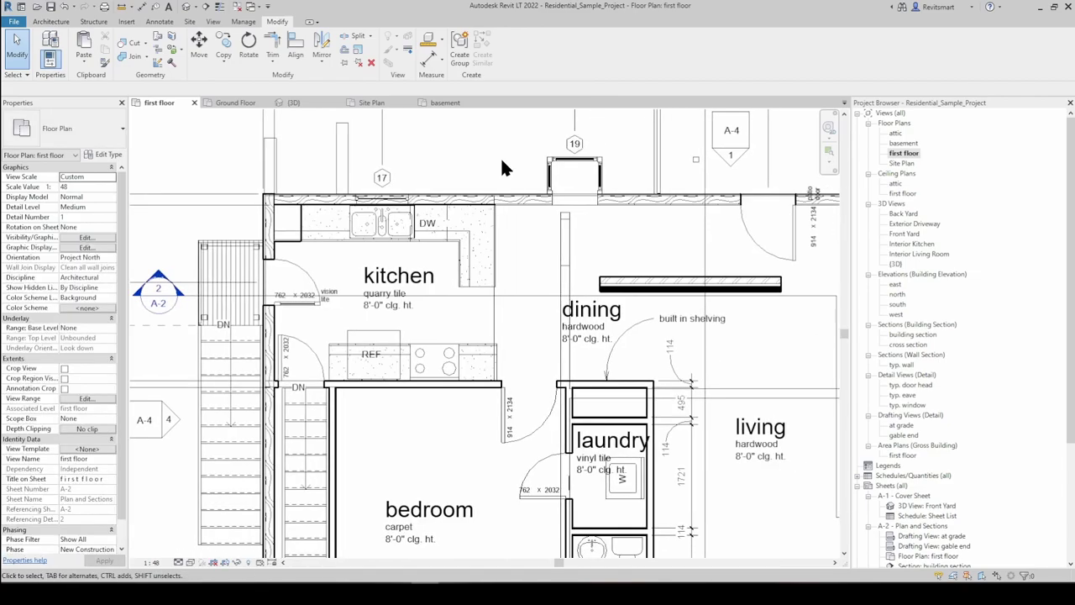
left_click(110, 328)
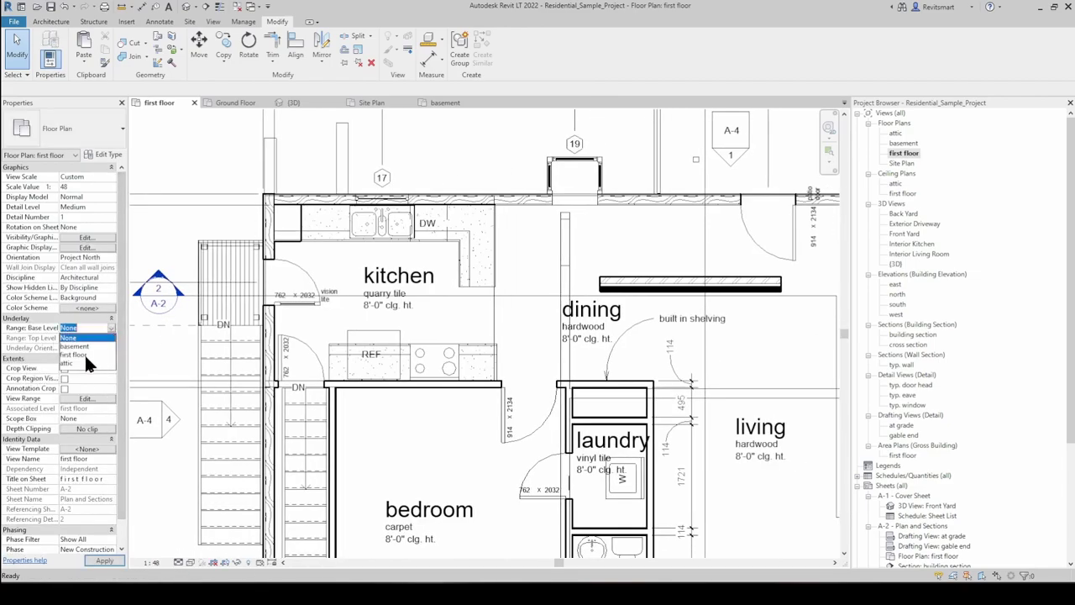
left_click(72, 355)
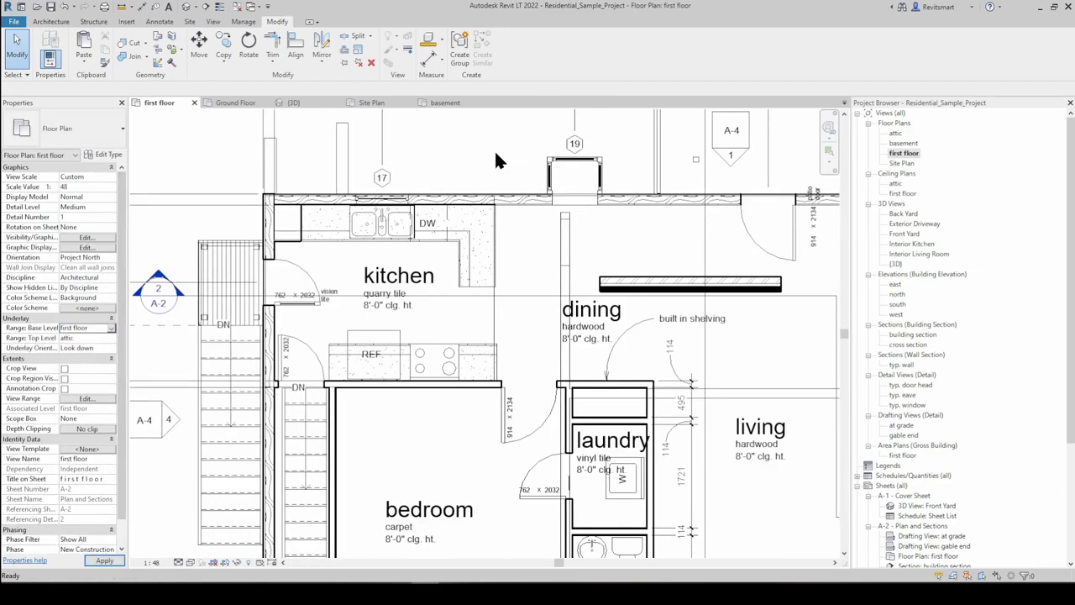
scroll(449, 145, "down", 2)
scroll(452, 155, "up", 4)
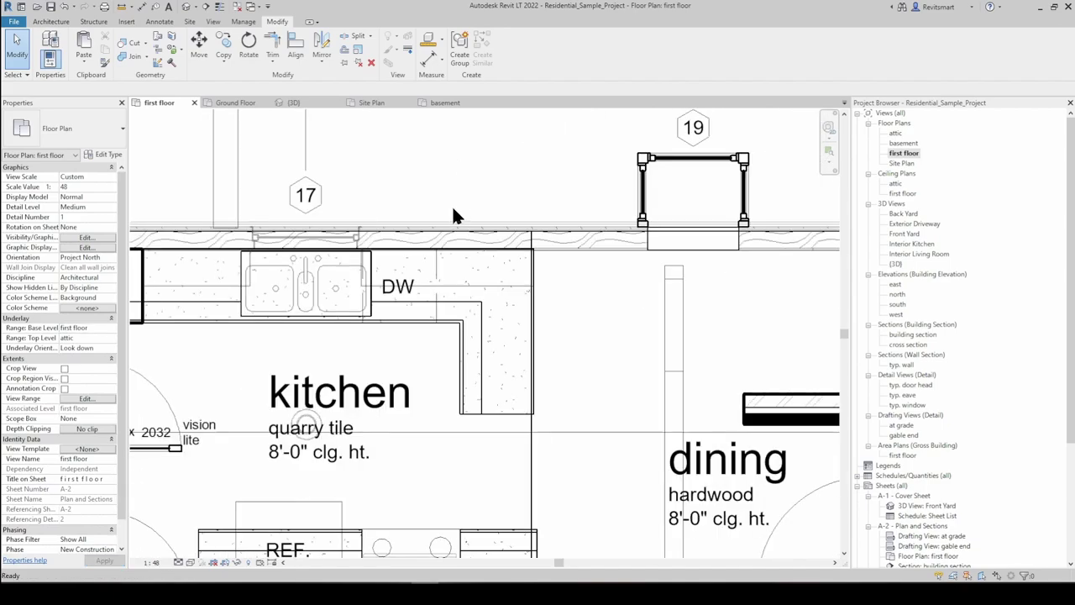
Identify the roof fascia outside the kitchen wall and override both of its edges with the Hidden Lines style using Linework
left_click(442, 227)
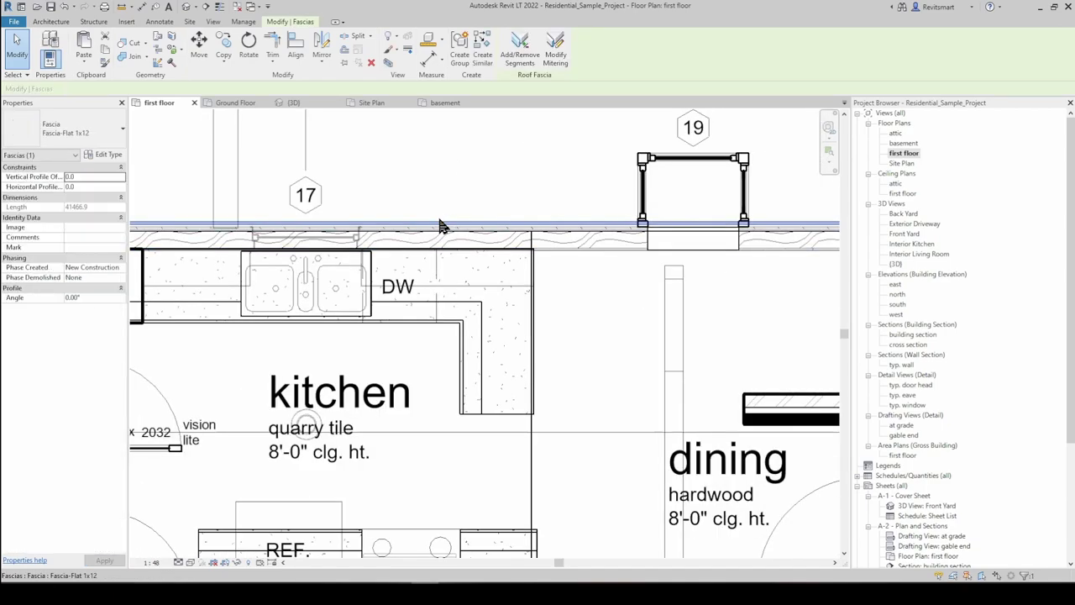
scroll(424, 220, "up", 4)
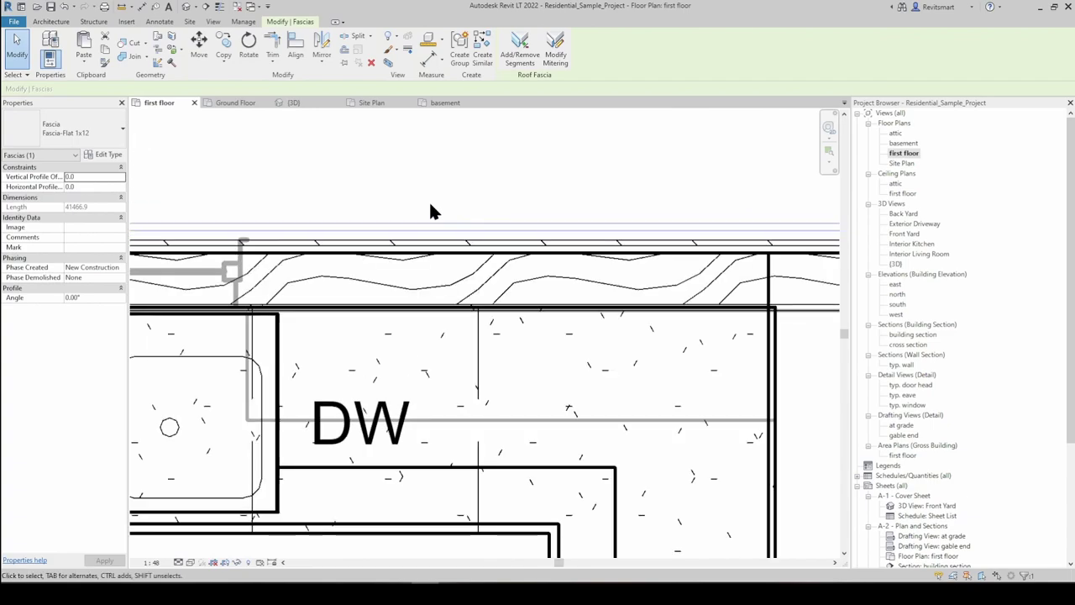
left_click(437, 192)
key("l")
key("w")
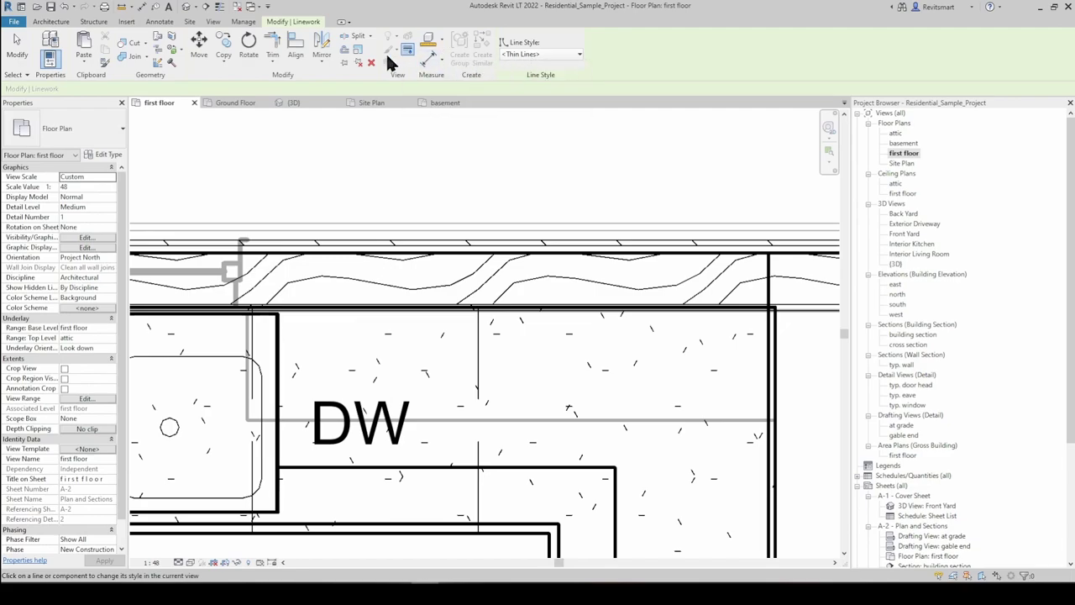
left_click(529, 55)
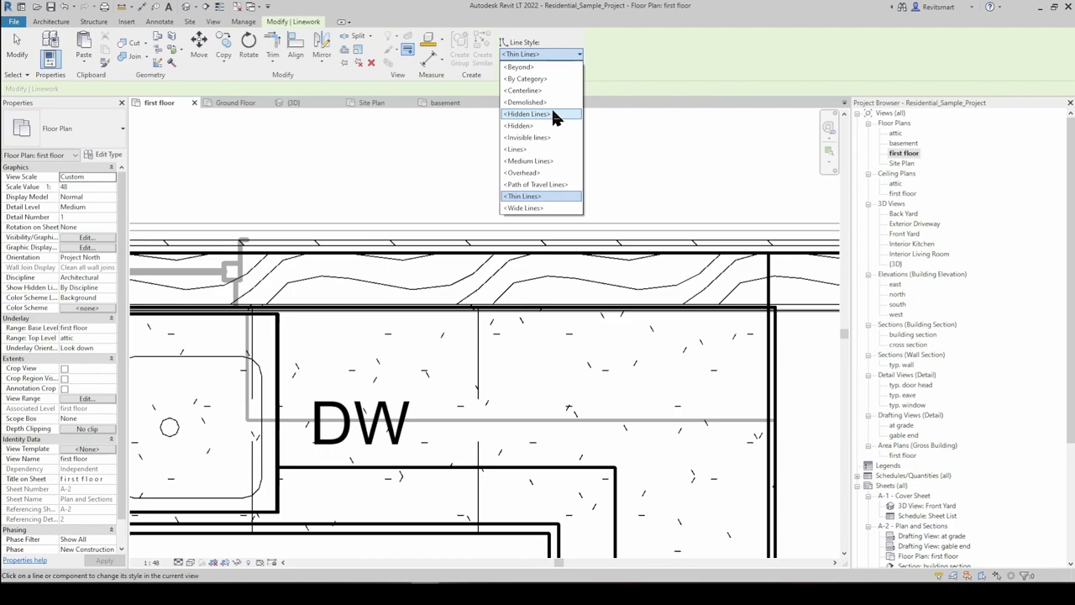
left_click(529, 114)
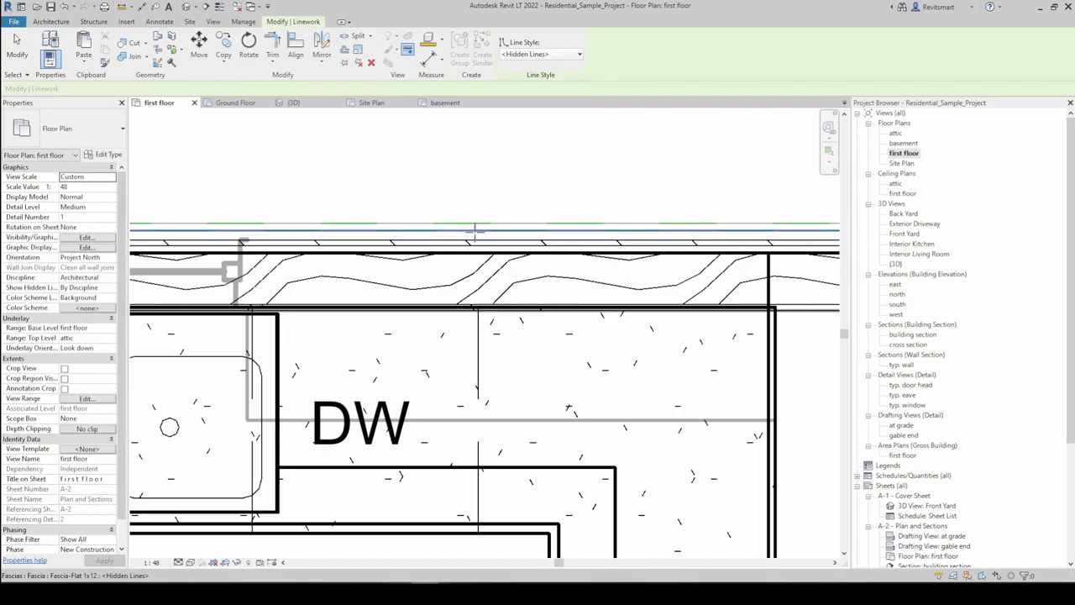
scroll(499, 205, "down", 2)
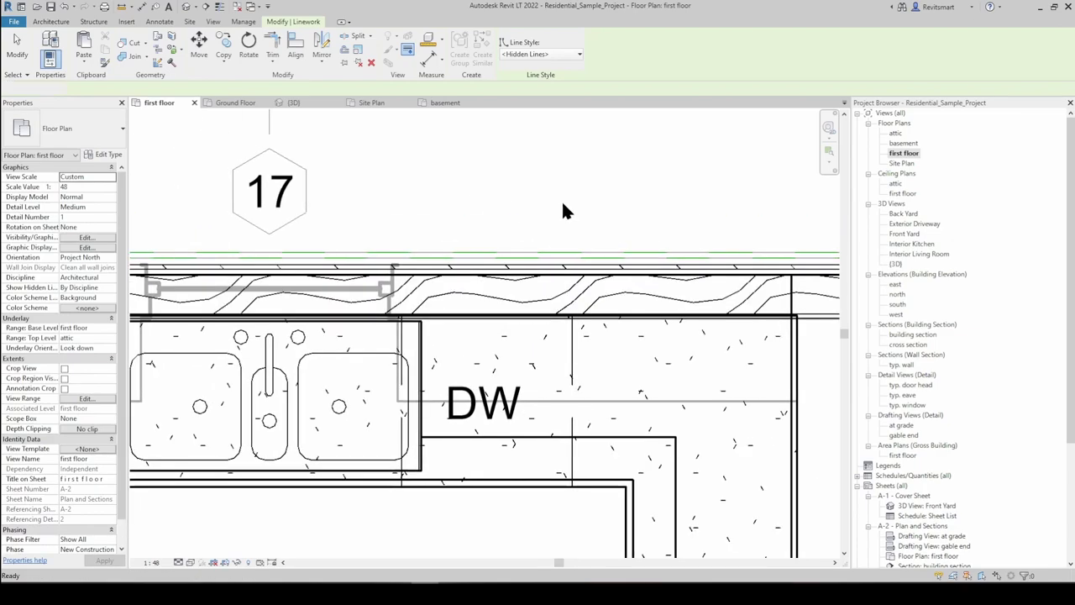
key("Escape")
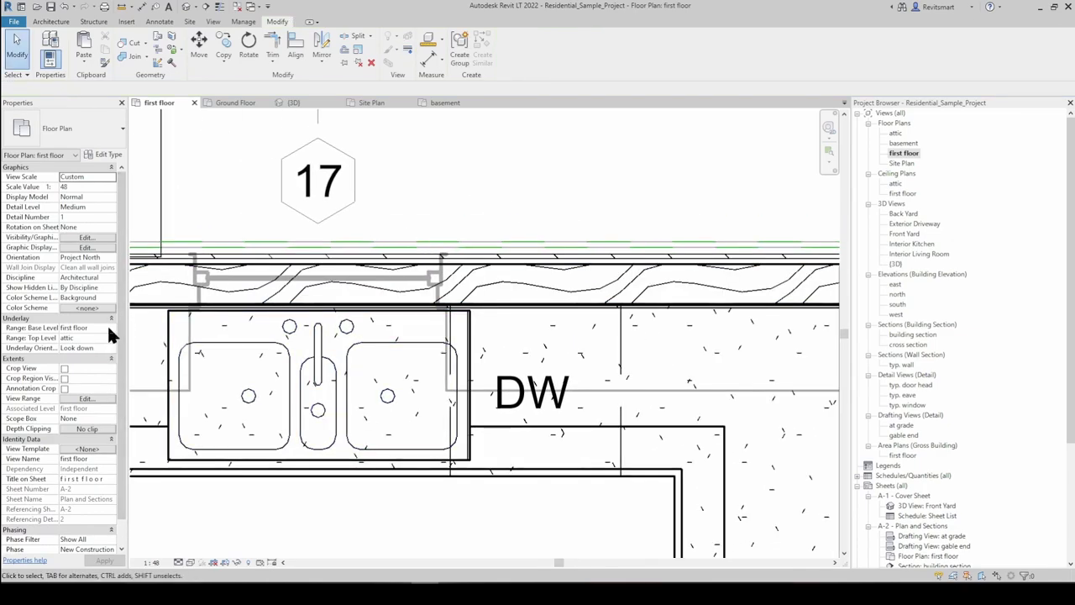
Set the underlay base level back to None and examine the dashed fascia lines along the kitchen wall and its corner
left_click(108, 327)
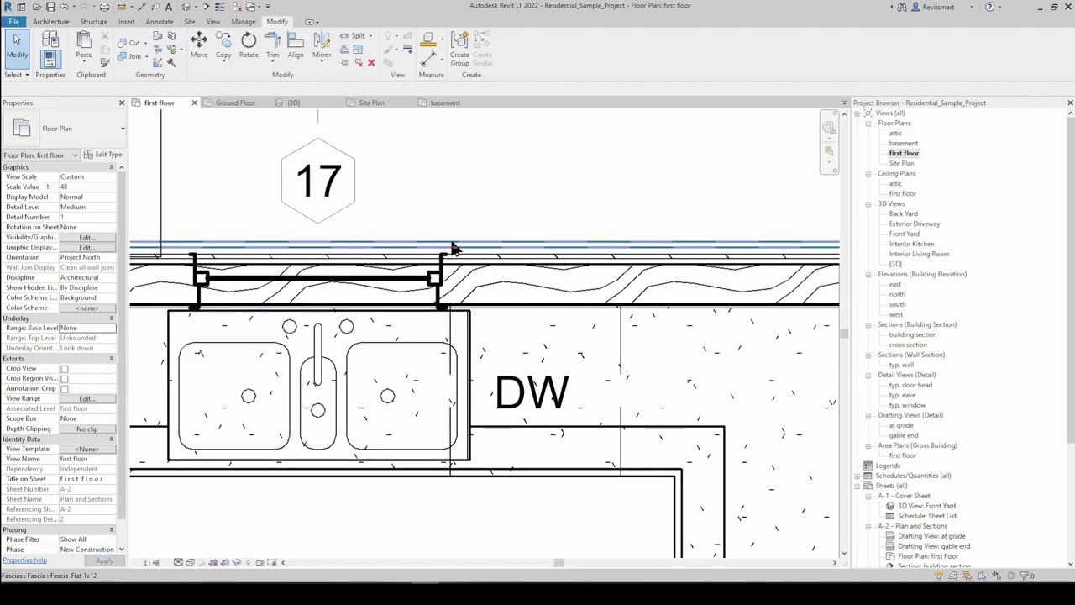
middle_click_drag(568, 247, 466, 283)
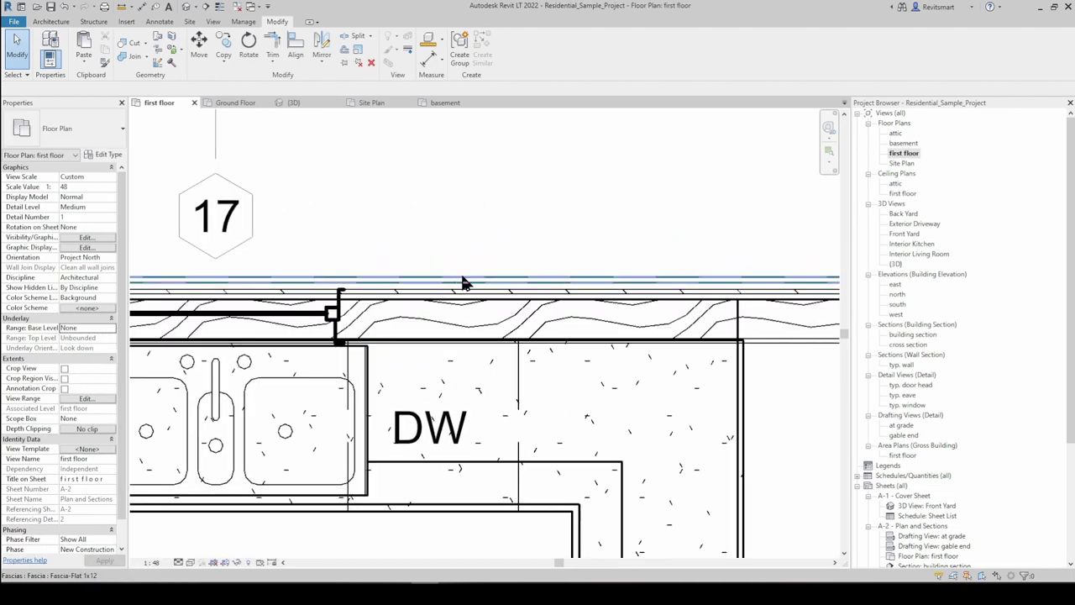
scroll(588, 228, "down", 2)
scroll(492, 244, "up", 5)
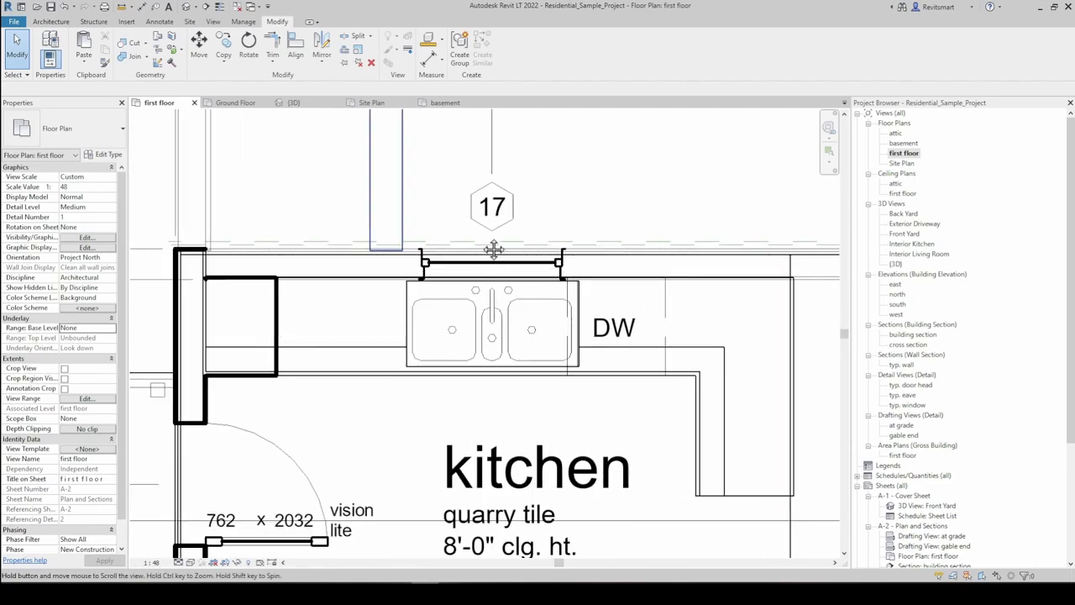
middle_click_drag(468, 271, 451, 269)
scroll(439, 268, "down", 1)
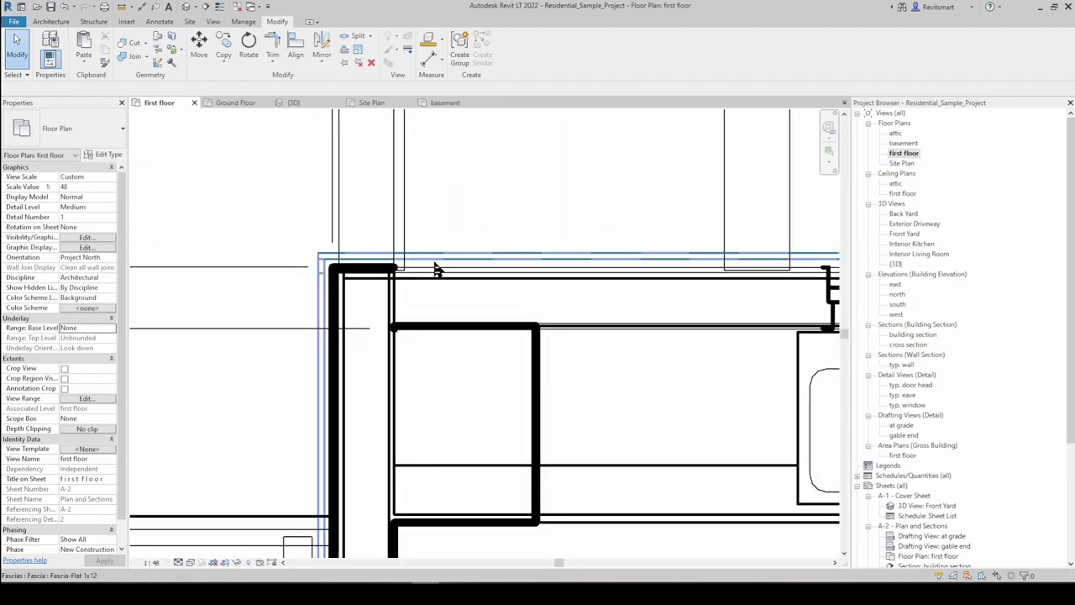
Examine the dashed fascia lines along the exterior wall from the kitchen corner past the dishwasher
middle_click_drag(650, 252, 399, 252)
middle_click_drag(786, 256, 404, 269)
middle_click_drag(798, 268, 439, 285)
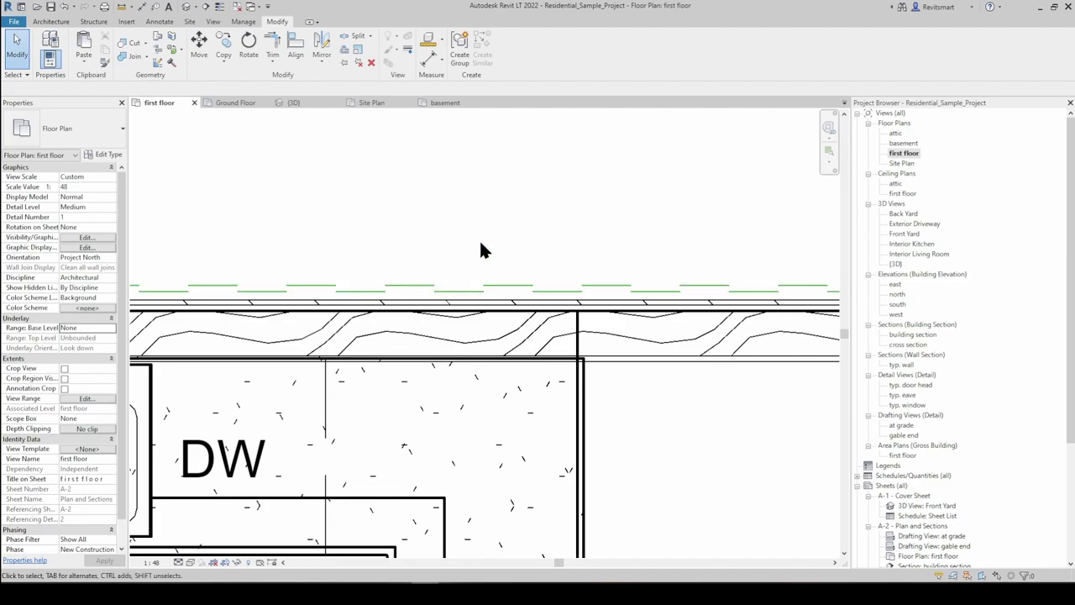
middle_click_drag(510, 238, 525, 220)
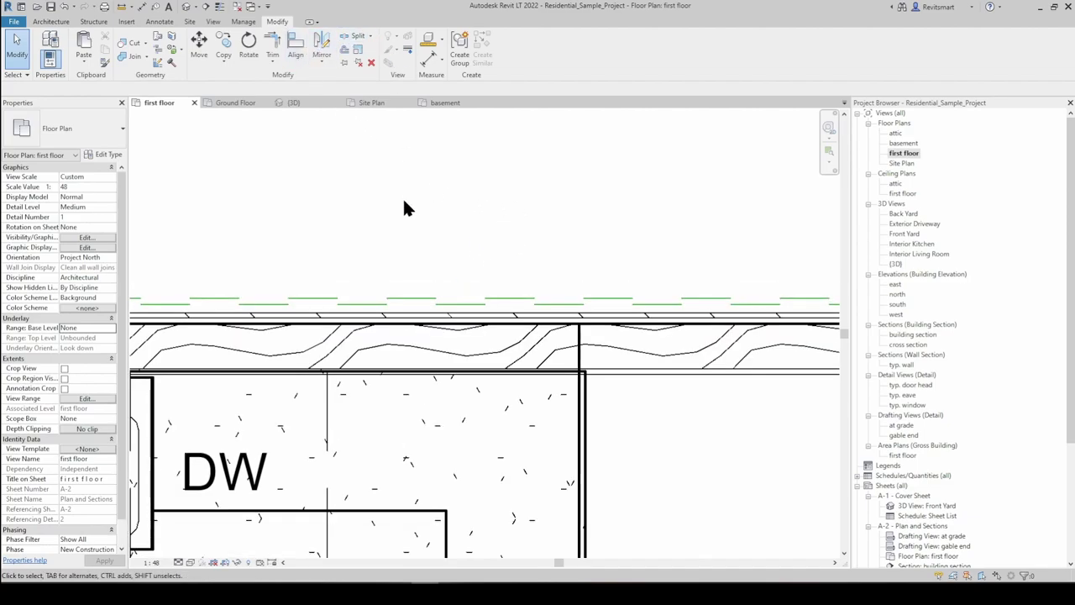
left_click(441, 41)
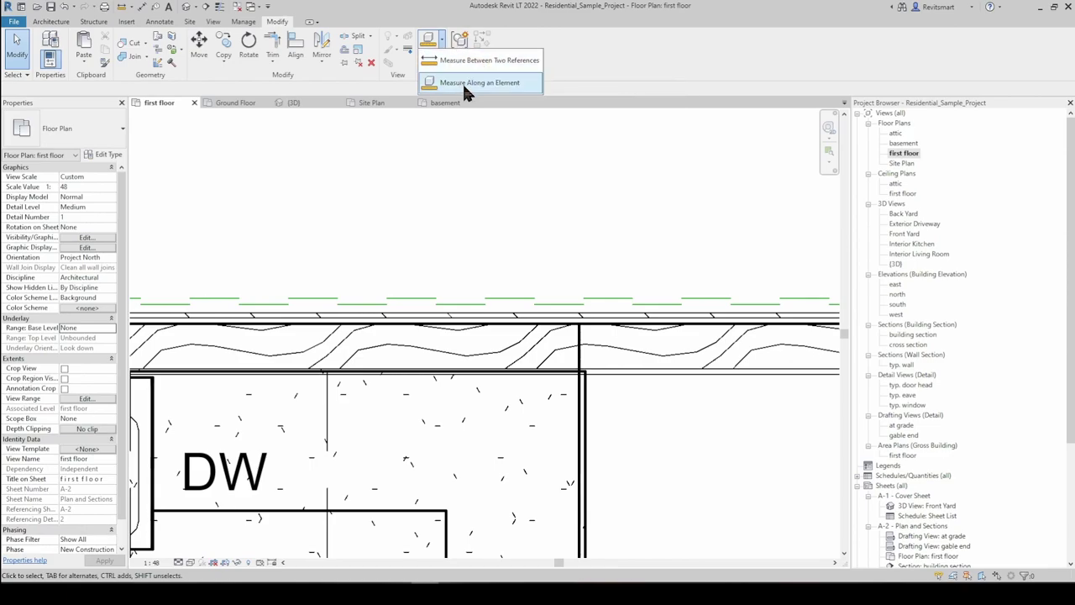
left_click(442, 12)
left_click(430, 64)
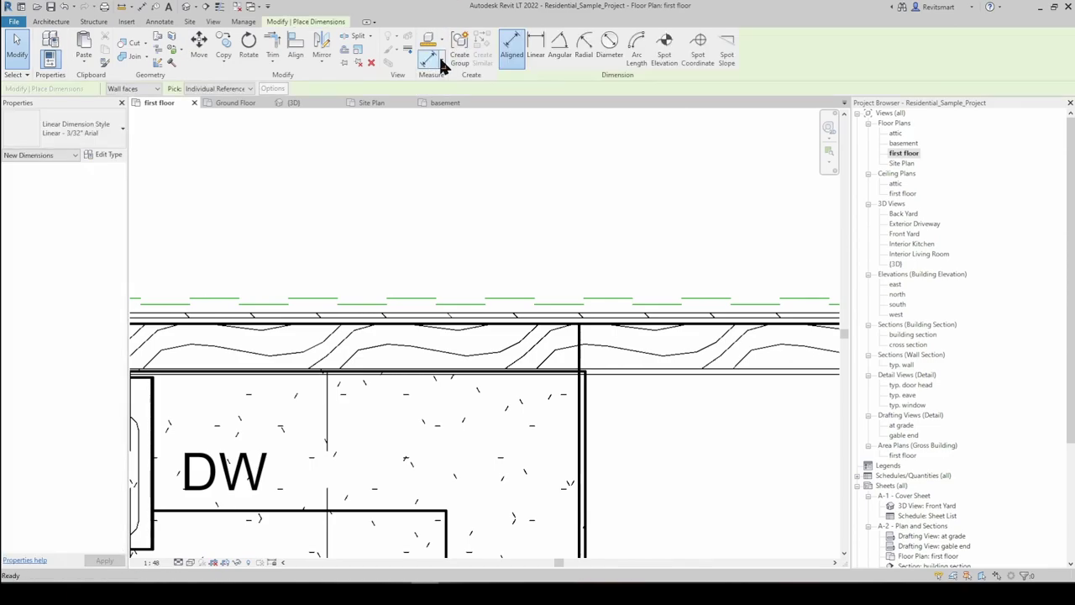
key("Escape")
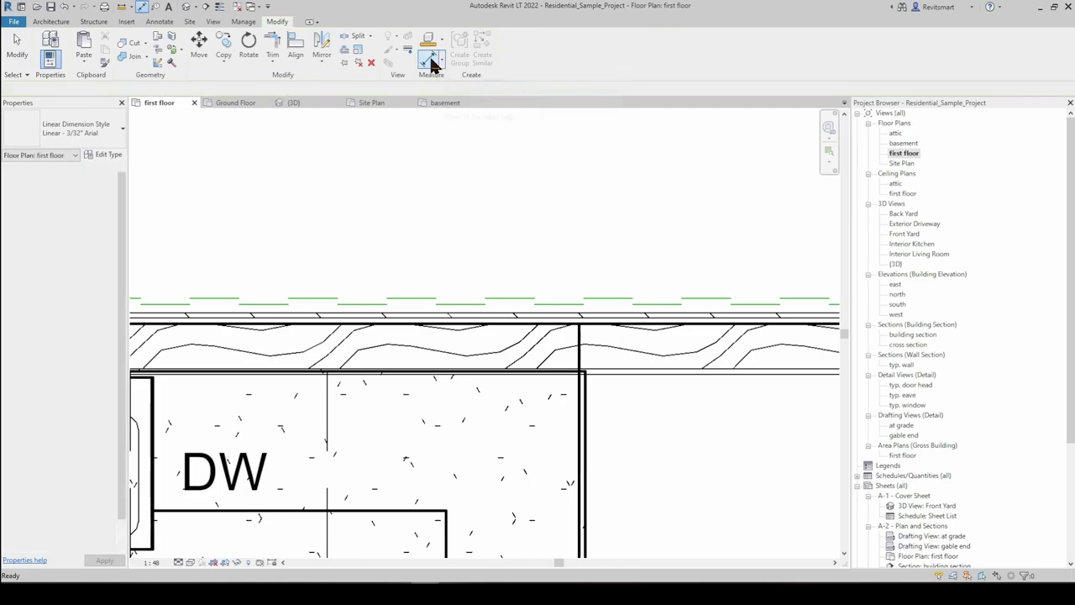
left_click(433, 64)
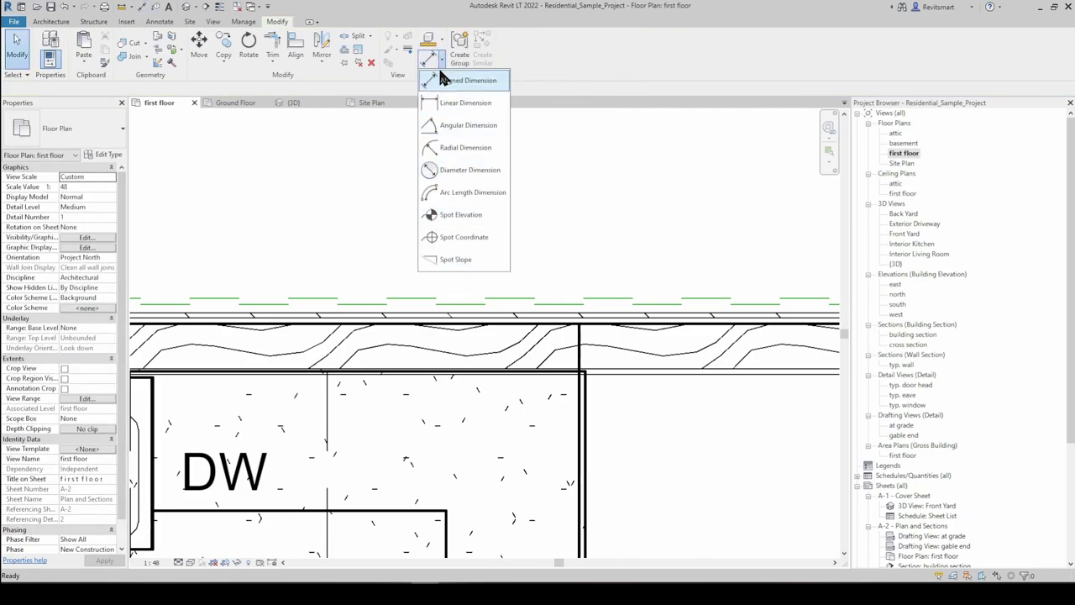
left_click(431, 42)
scroll(470, 231, "down", 3)
middle_click_drag(471, 223, 550, 221)
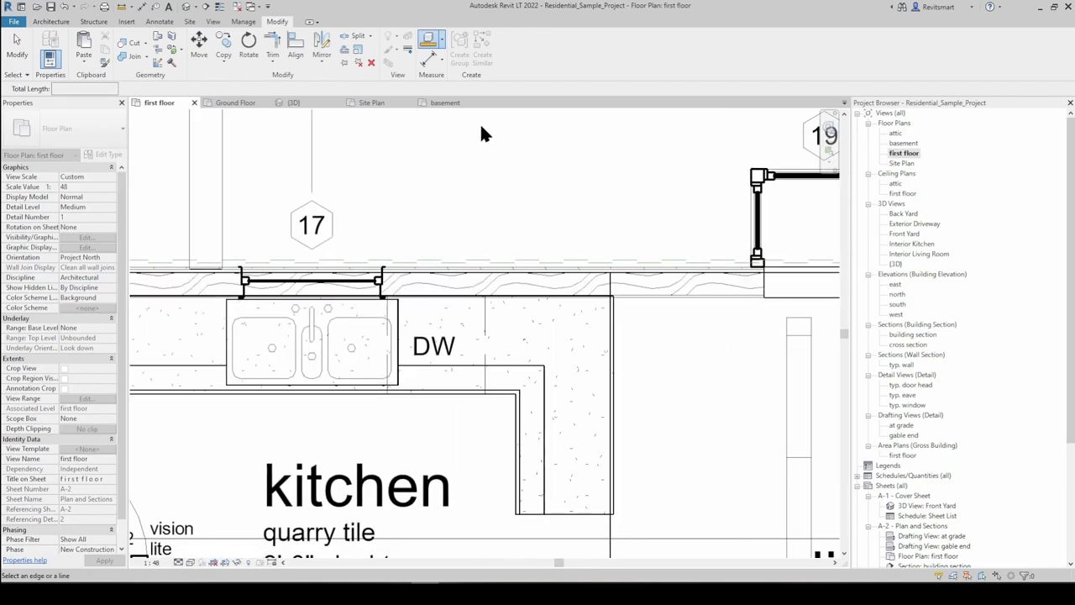
scroll(540, 211, "down", 5)
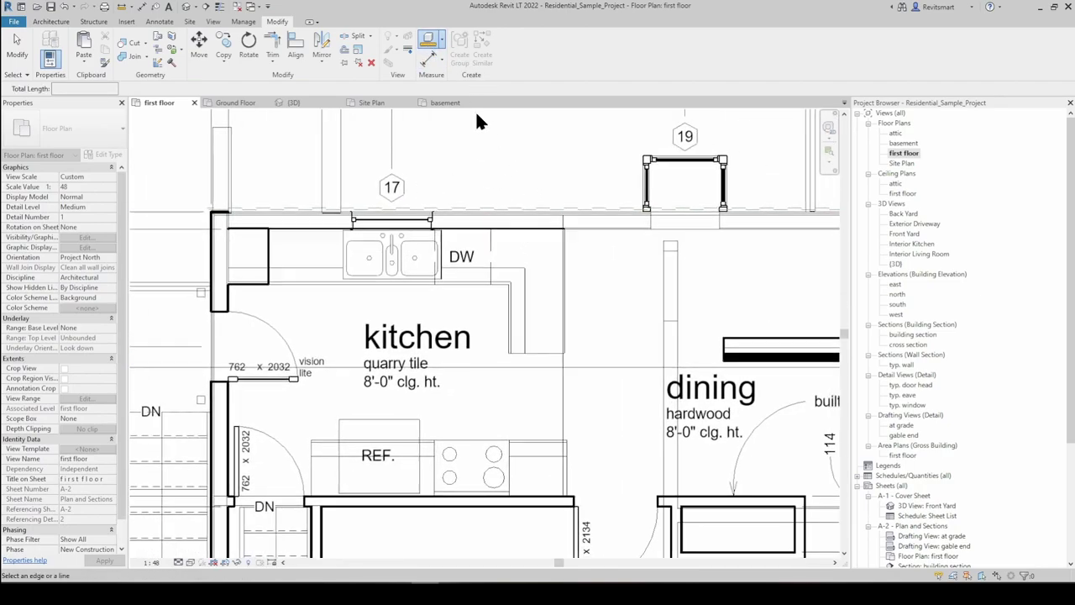
Measure between two references from the free end of the kitchen peninsula counter to the exterior wall behind it, and exit measuring
left_click(443, 40)
left_click(470, 58)
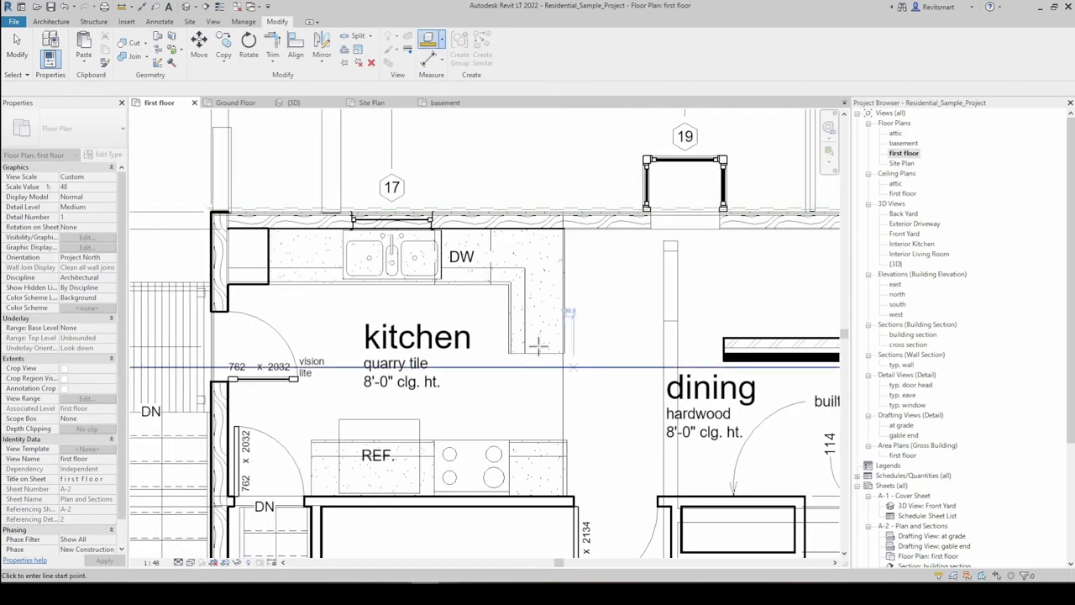
scroll(550, 359, "up", 3)
left_click(550, 359)
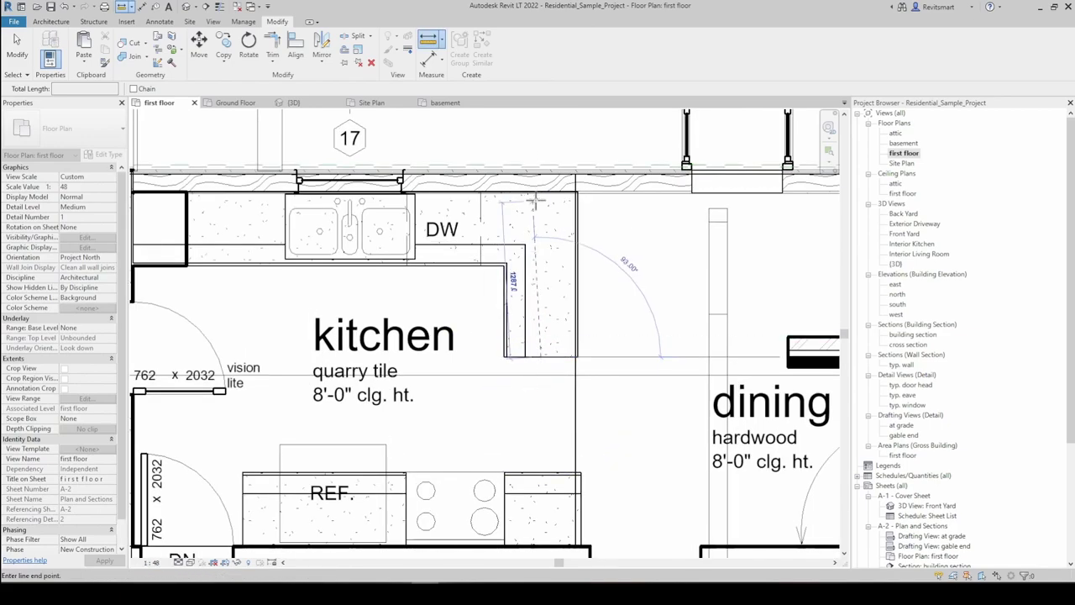
scroll(543, 192, "up", 4)
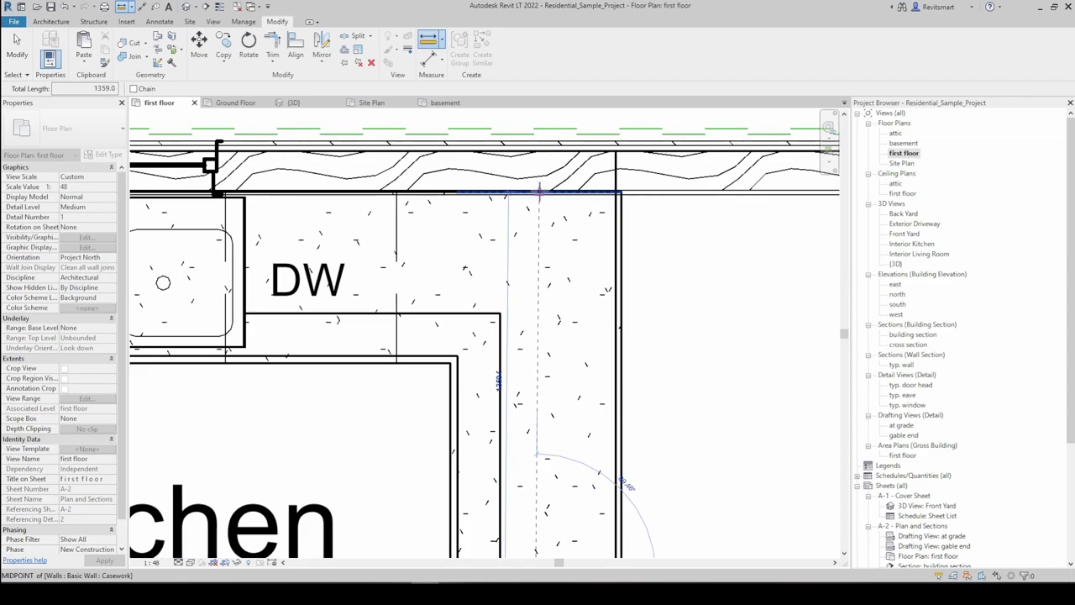
left_click(539, 192)
middle_click_drag(502, 378, 476, 248)
scroll(475, 249, "down", 1)
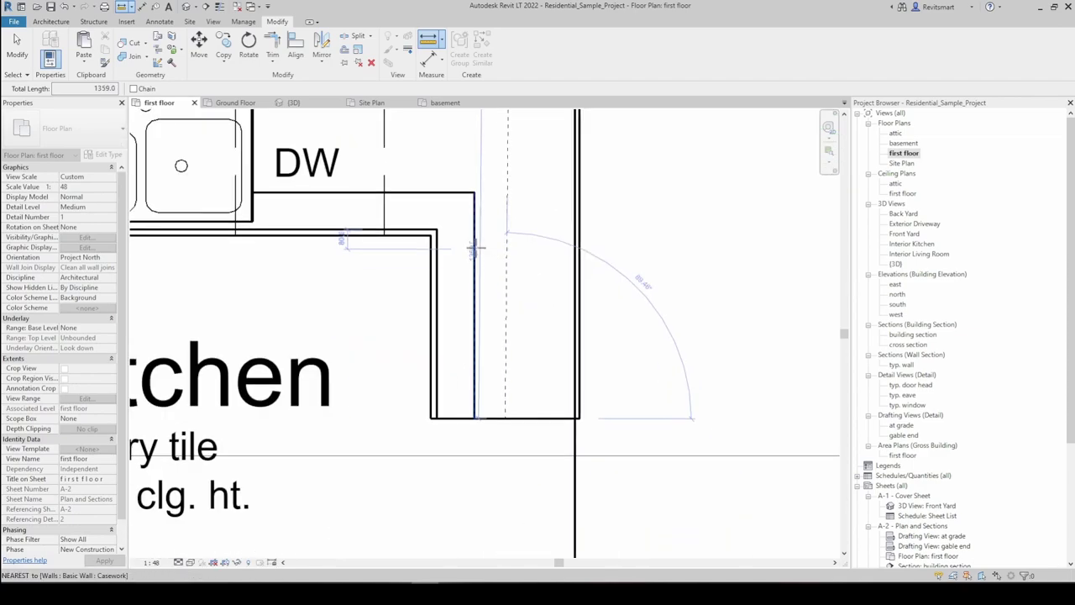
scroll(491, 243, "down", 4)
key("Escape")
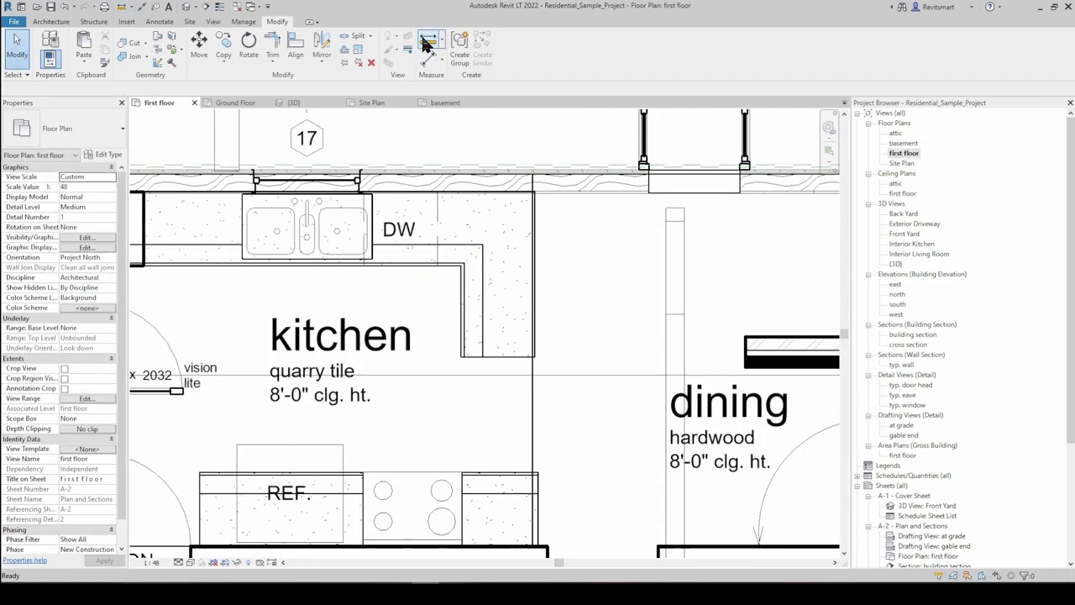
Move the "cool example" text note to the clear area outside the plan, to the right of the displaced wall outlines
scroll(598, 223, "down", 5)
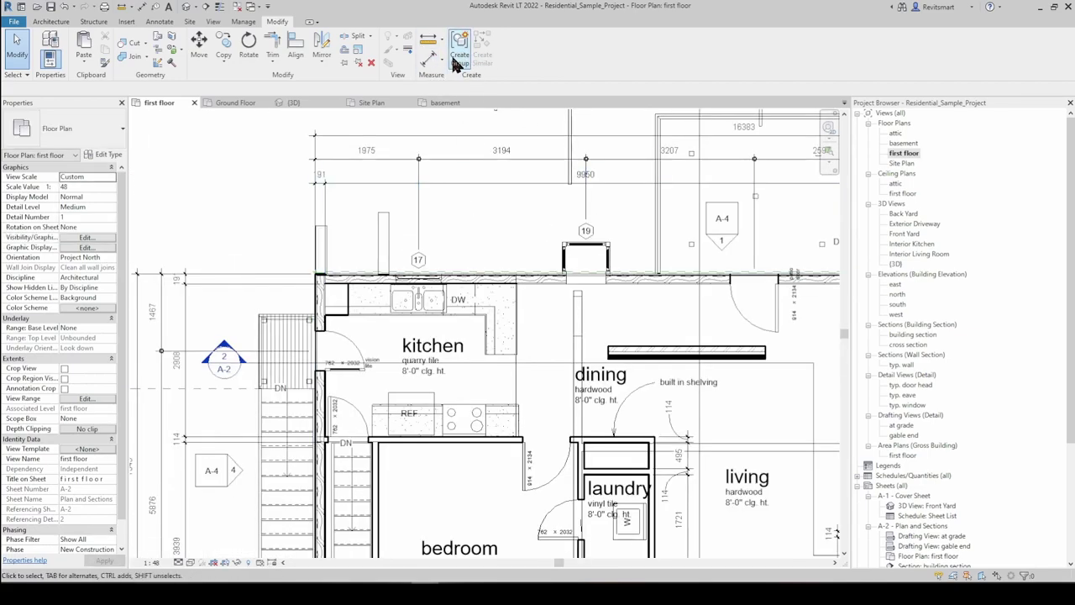
middle_click_drag(457, 241, 336, 303)
scroll(756, 152, "down", 2)
middle_click_drag(756, 151, 512, 227)
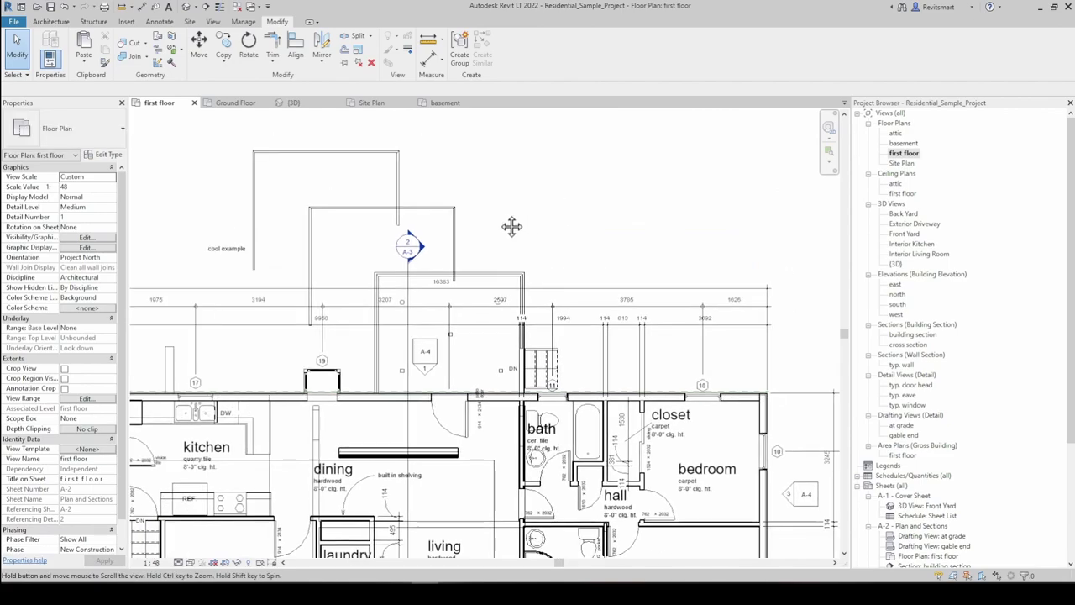
scroll(512, 226, "down", 4)
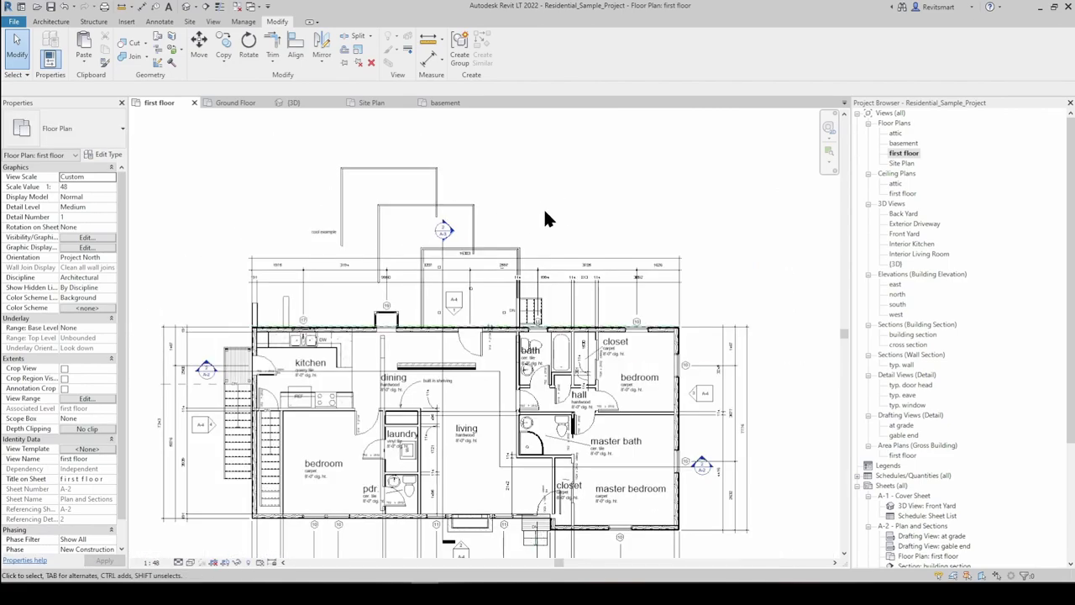
scroll(721, 175, "up", 3)
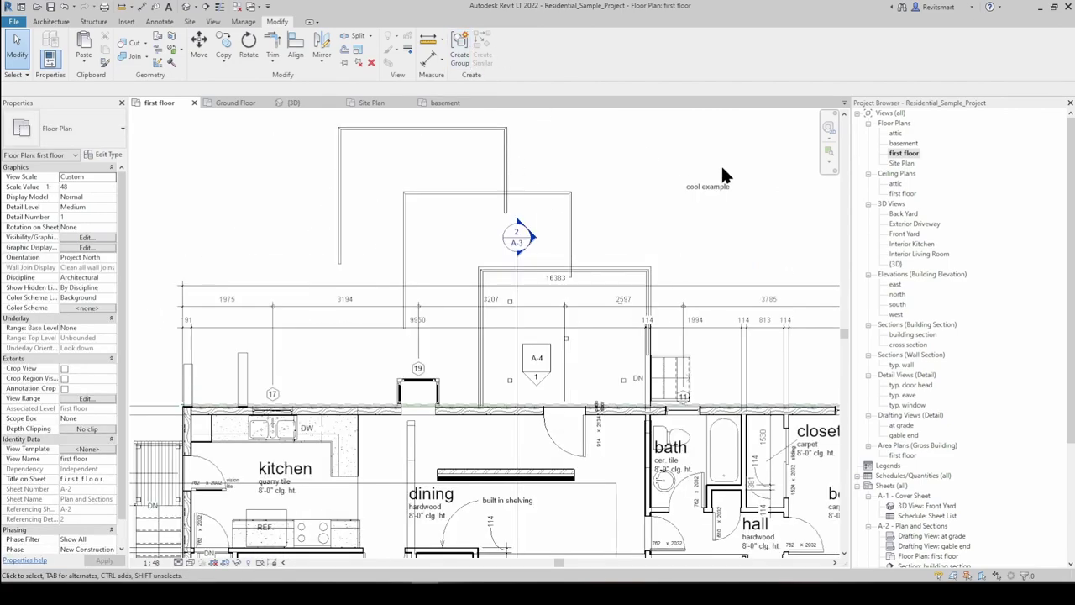
scroll(602, 194, "down", 1)
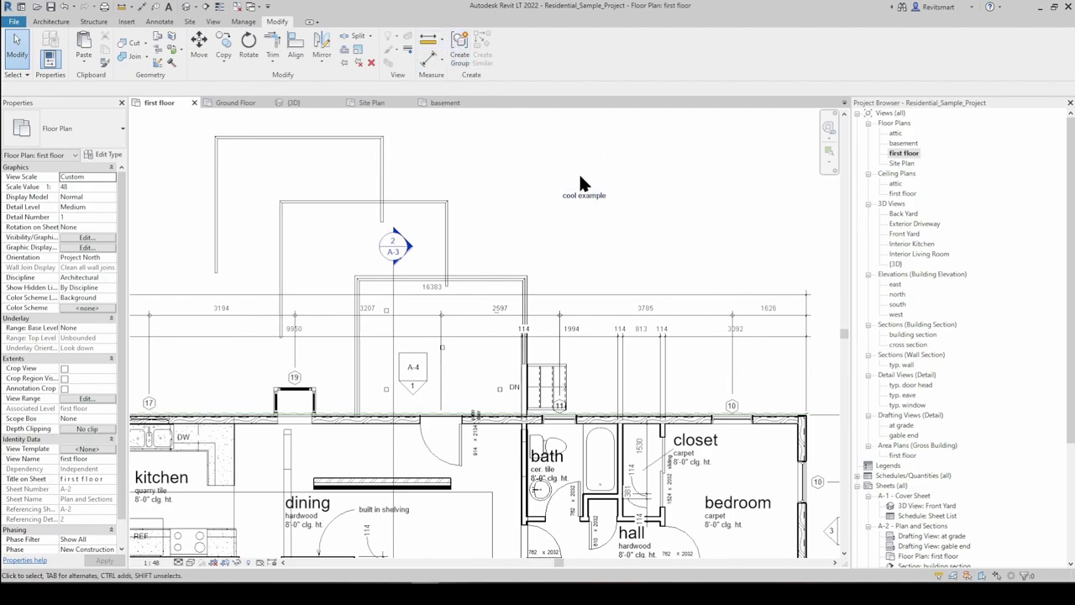
scroll(579, 200, "down", 1)
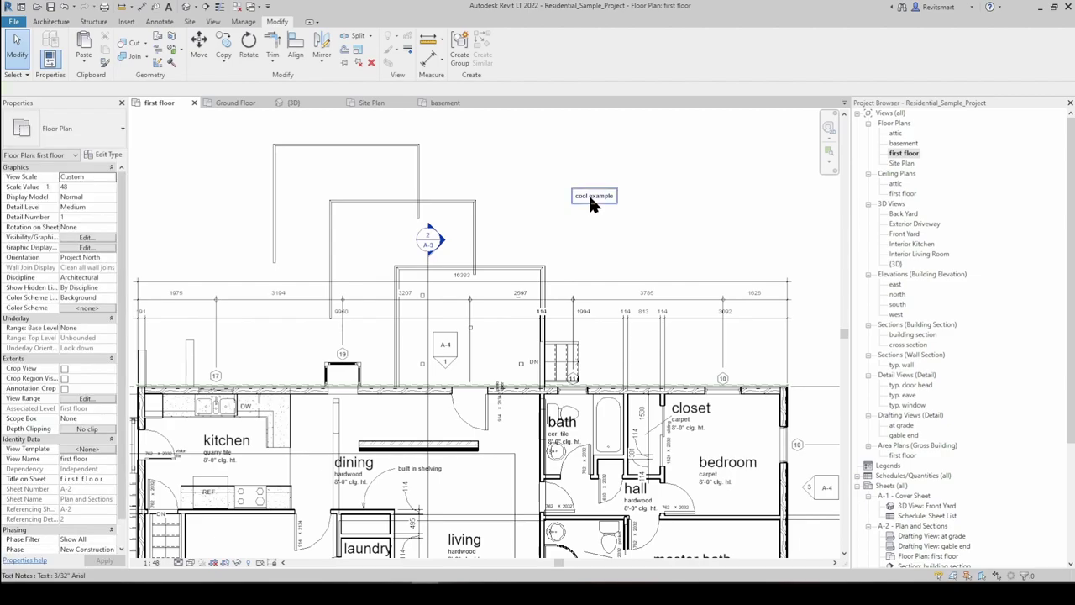
Copy the "cool example" text note three times with Multiple enabled, placing two copies below and one above the original in a vertical column
left_click(578, 200)
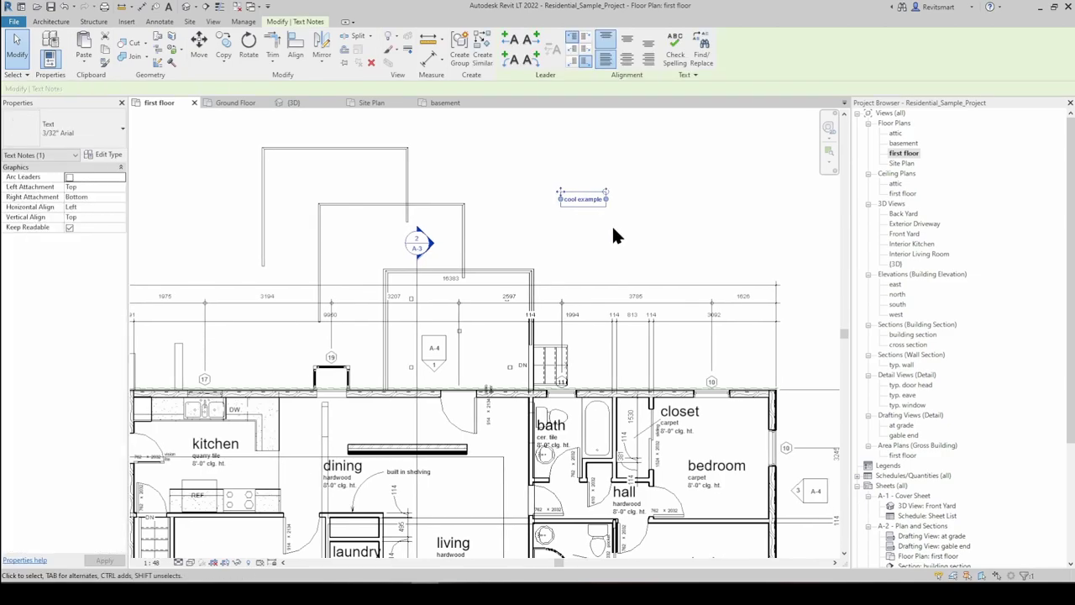
left_click(611, 234)
left_click(592, 208)
key("space")
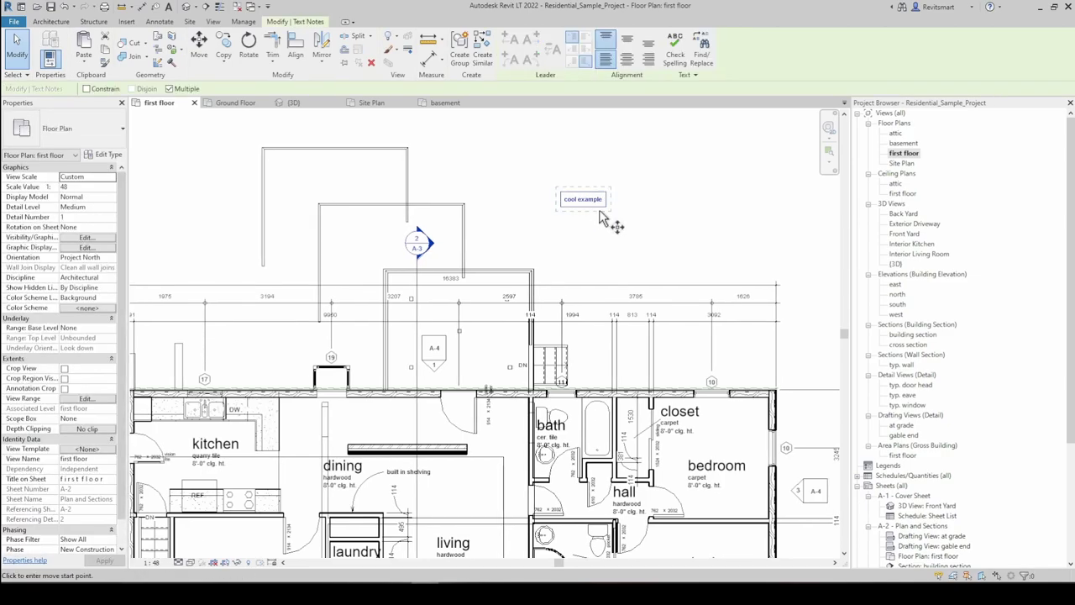
left_click(599, 210)
left_click(599, 234)
left_click(599, 262)
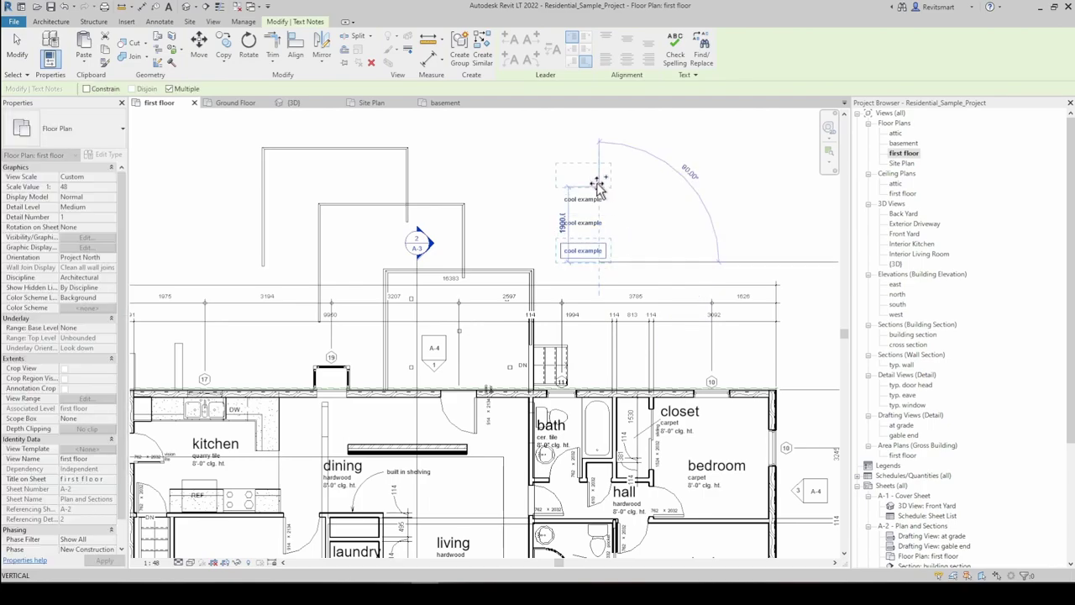
left_click(599, 184)
key("Escape")
Group the four "cool example" text notes into a detail group named Group 1
left_click_drag(624, 268, 553, 163)
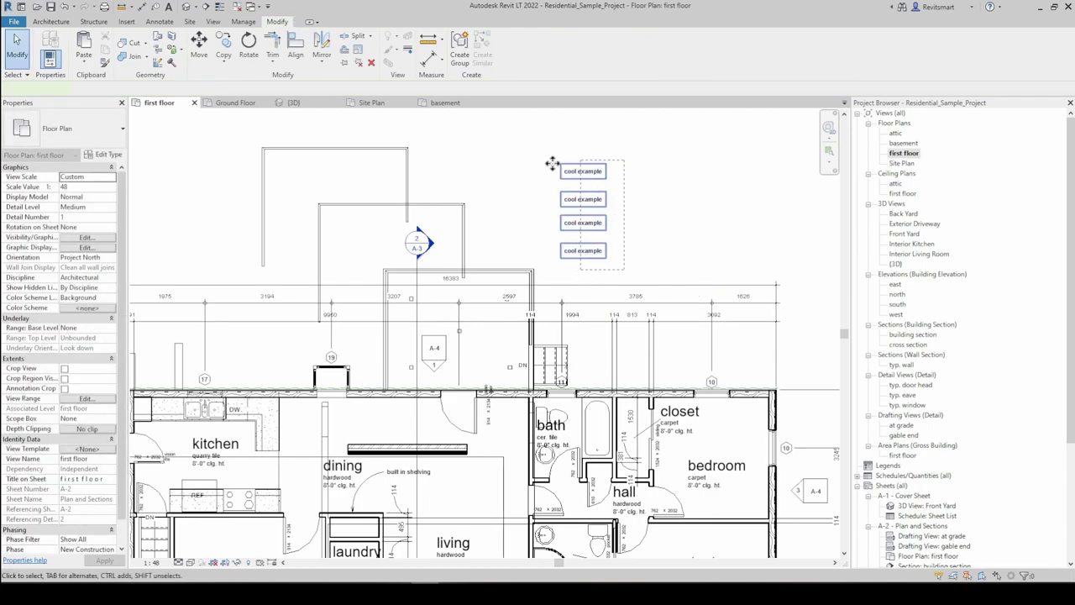
left_click(461, 47)
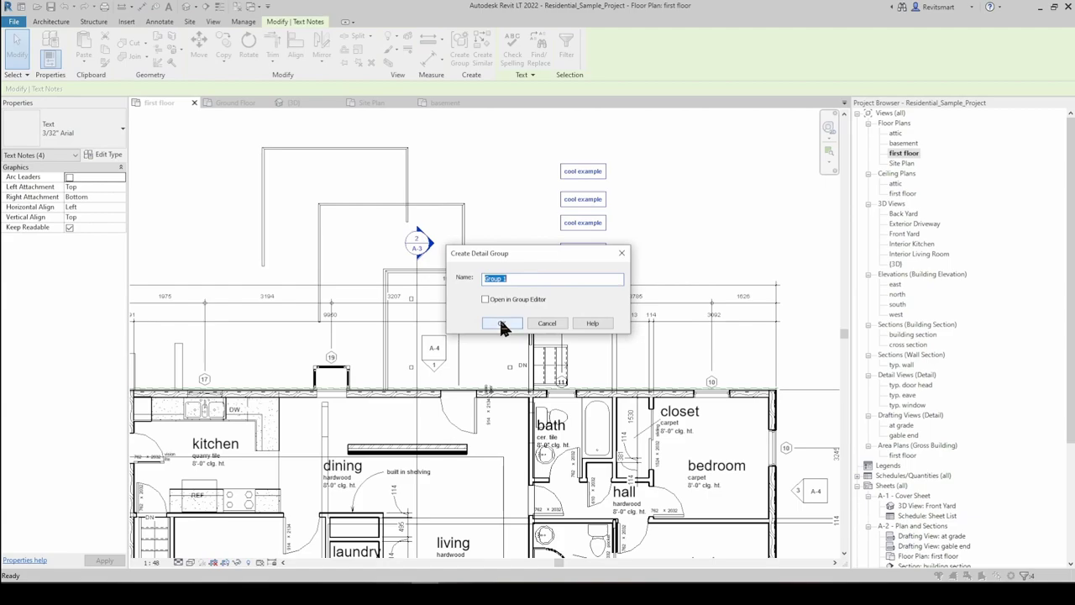
left_click(501, 324)
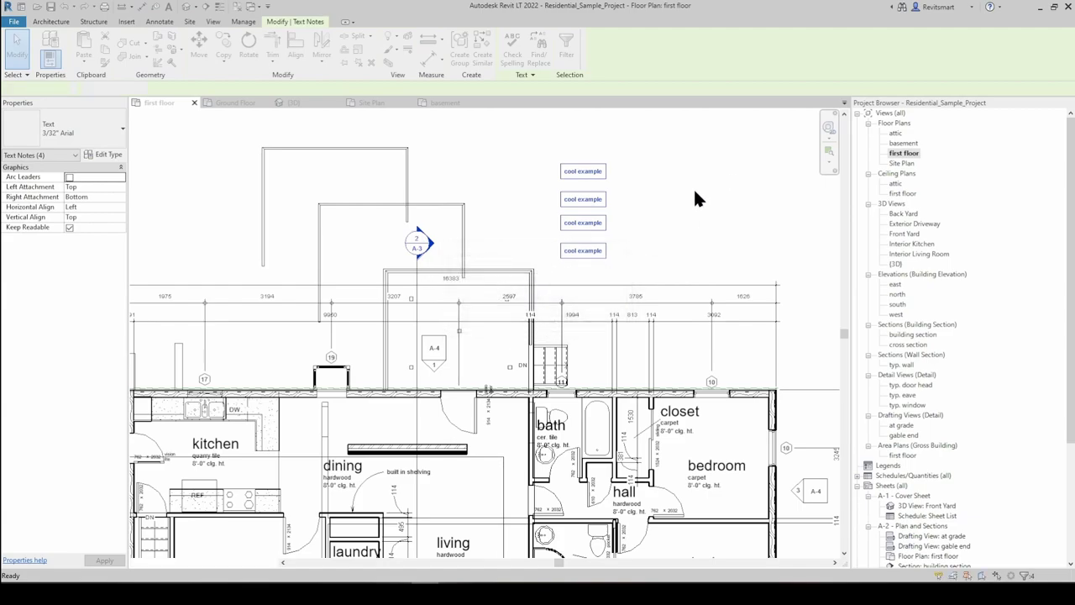
Copy the text note group into the basement floor plan, placing it in the clear area above the unfinished room
left_click(588, 201)
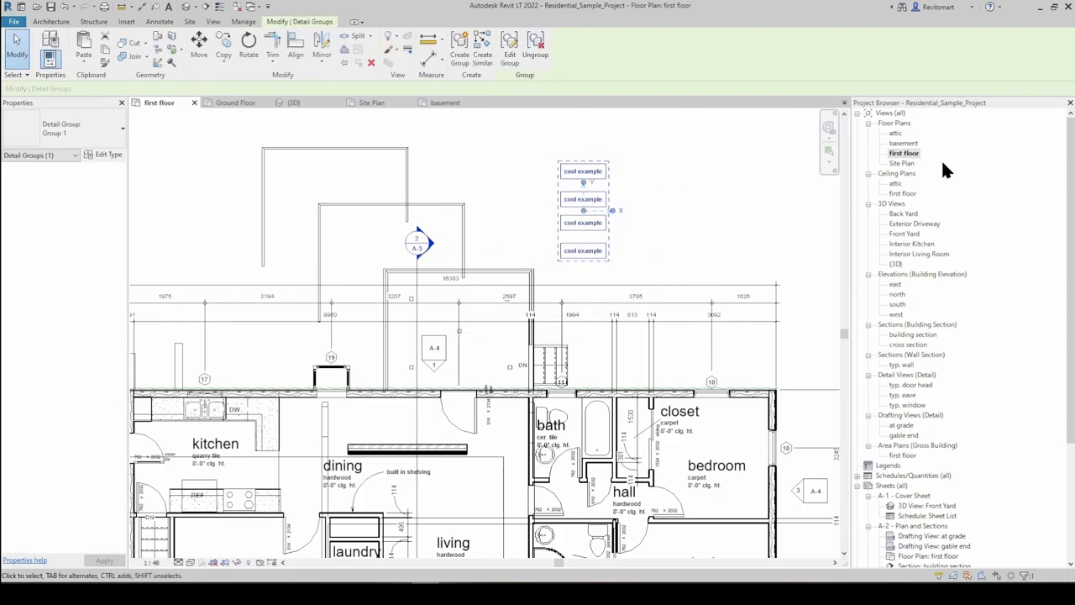
double_click(903, 144)
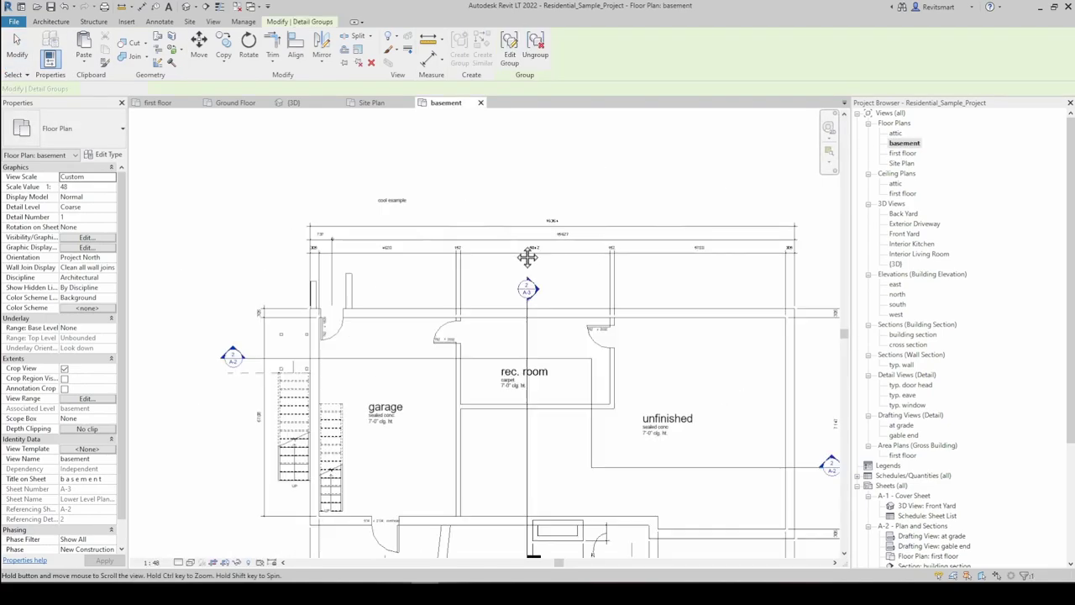
key("ctrl+v")
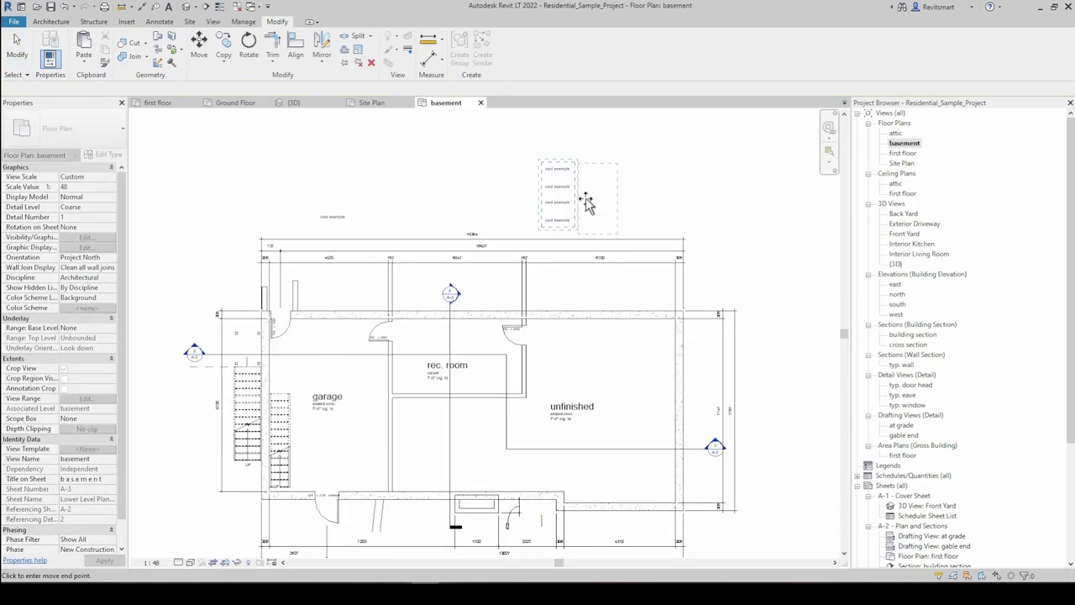
left_click(566, 195)
left_click(637, 198)
scroll(564, 203, "up", 6)
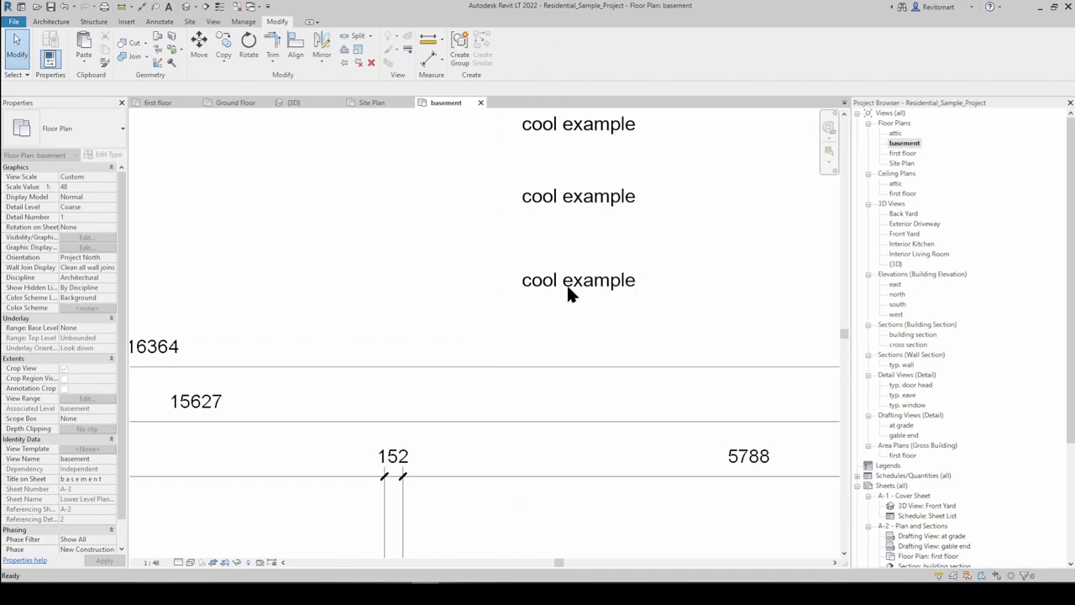
scroll(566, 290, "down", 2)
middle_click_drag(639, 304, 633, 309)
scroll(633, 308, "down", 5)
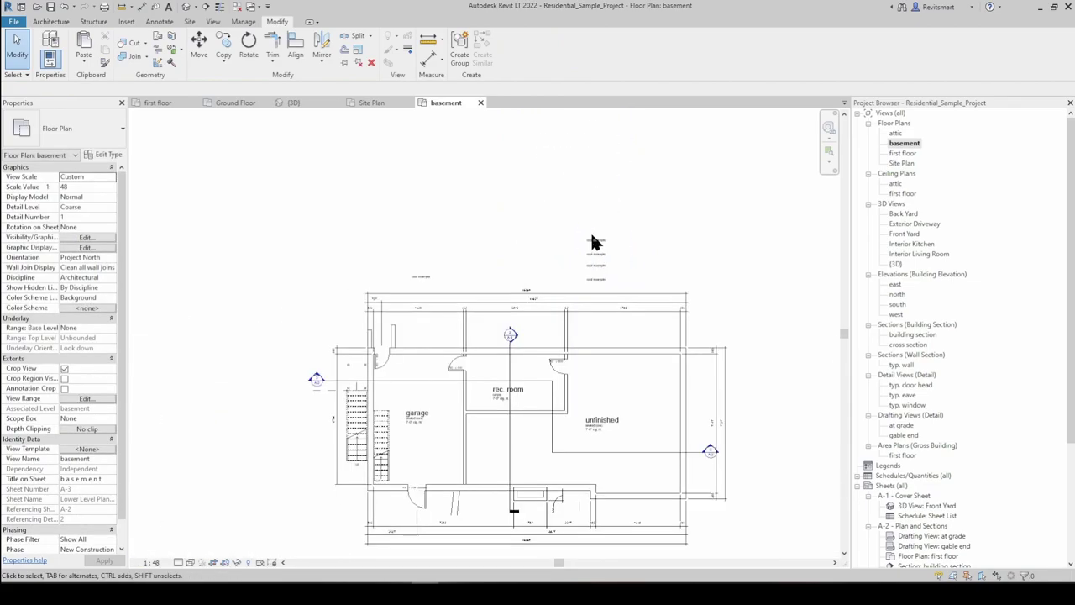
Edit the copied detail group in the basement plan, changing its third text note to "rad example", and finish the group edit
scroll(588, 264, "up", 2)
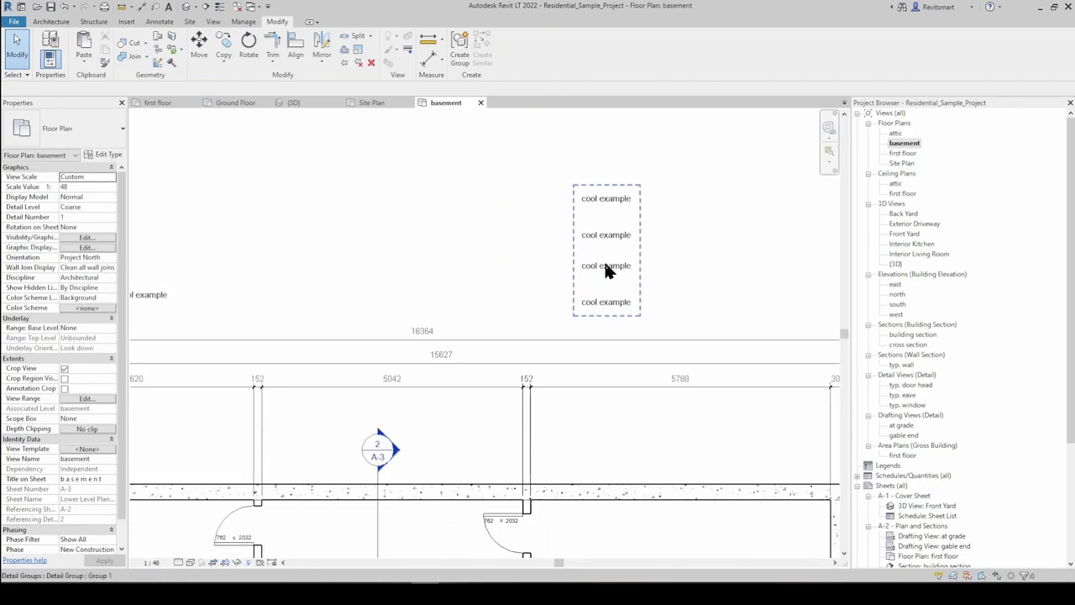
scroll(608, 269, "down", 1)
left_click(574, 275)
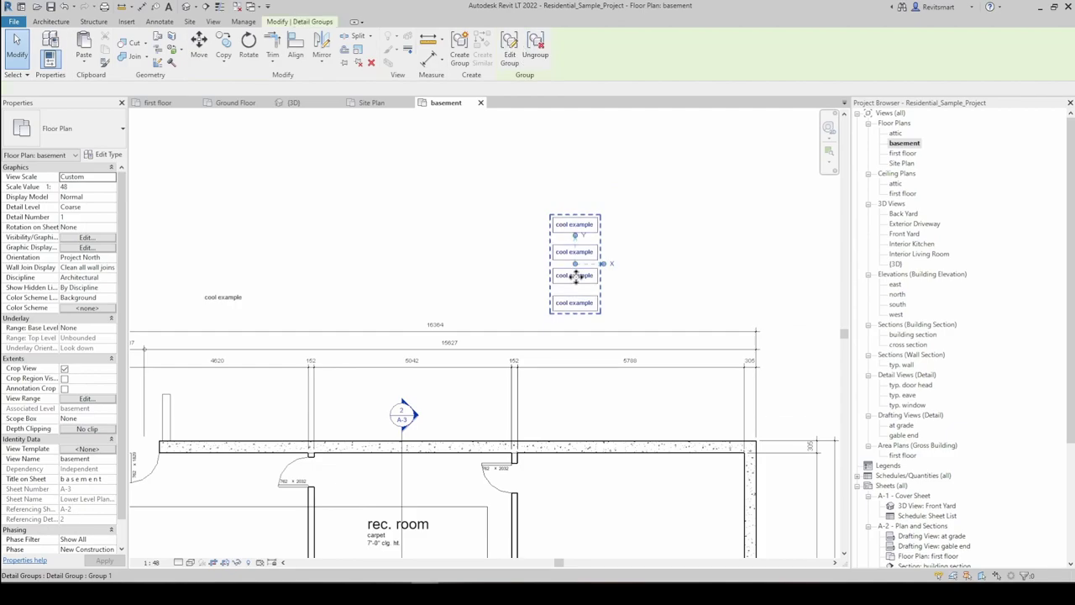
double_click(575, 276)
scroll(564, 273, "up", 2)
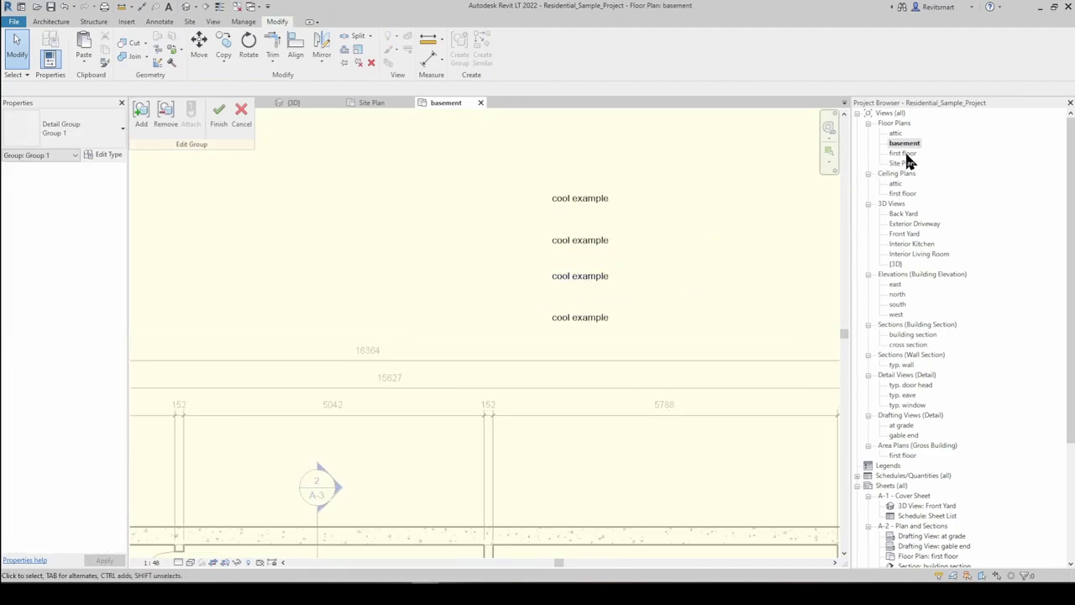
left_click(574, 276)
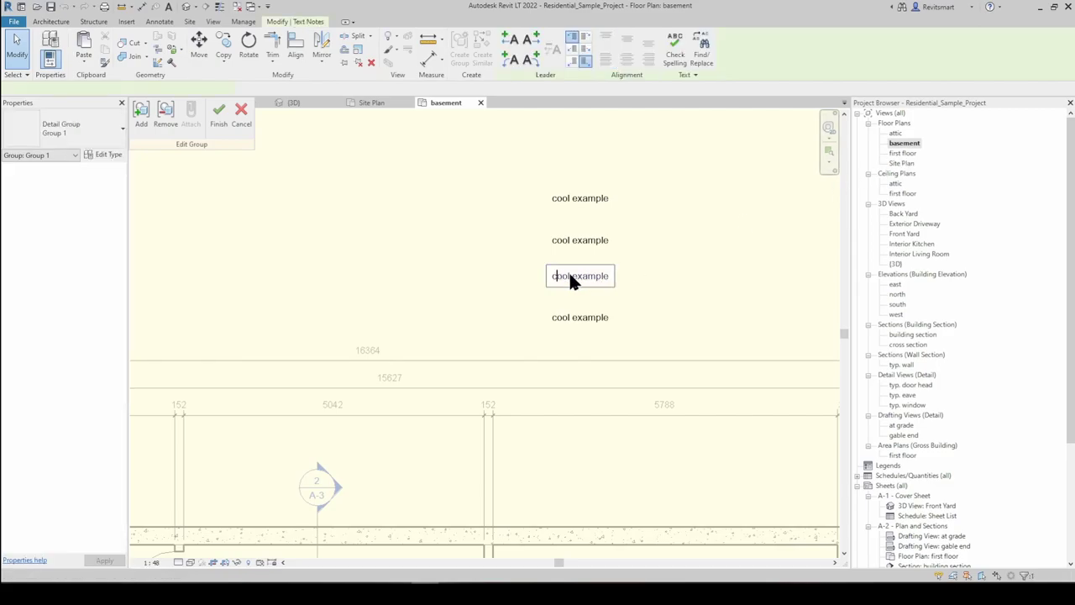
left_click_drag(568, 278, 541, 288)
type("rad")
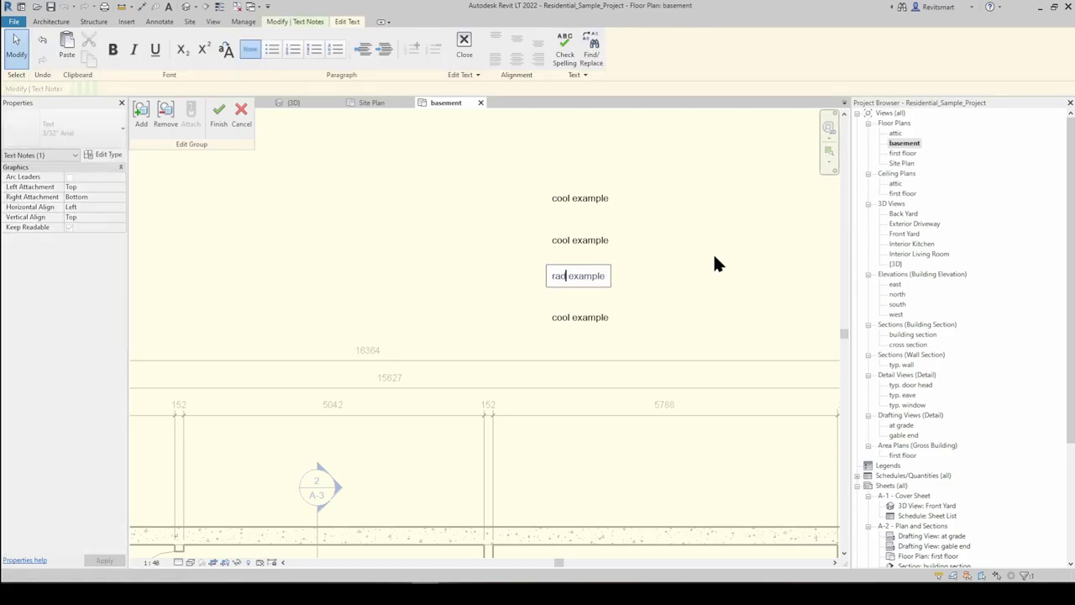
left_click(600, 235)
left_click(219, 116)
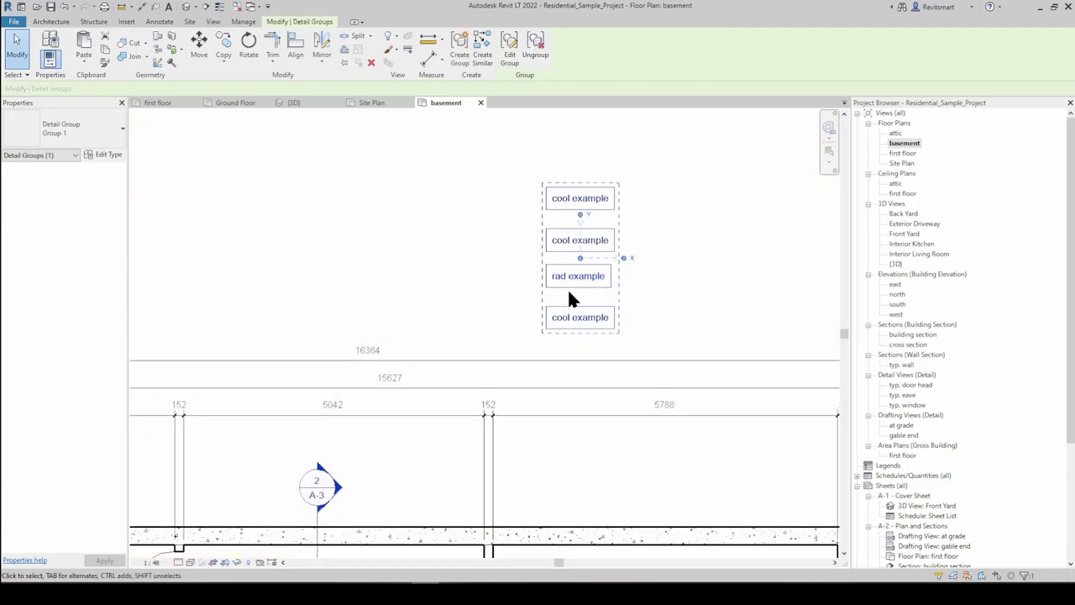
Open the first floor plan and check whether the text edit carried over to the original note group
double_click(901, 154)
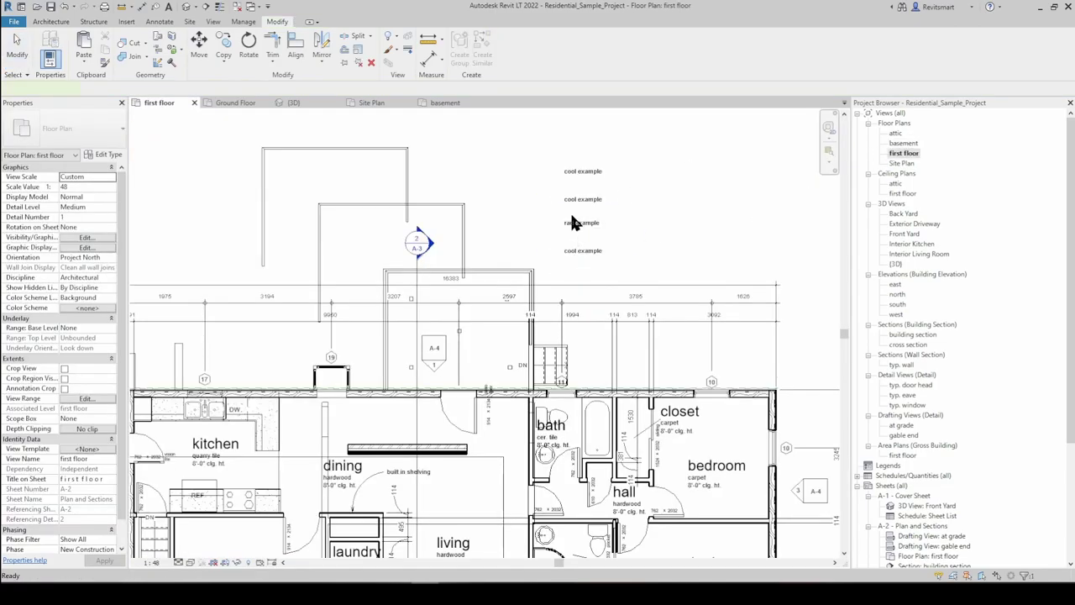
scroll(571, 223, "up", 4)
scroll(578, 300, "down", 2)
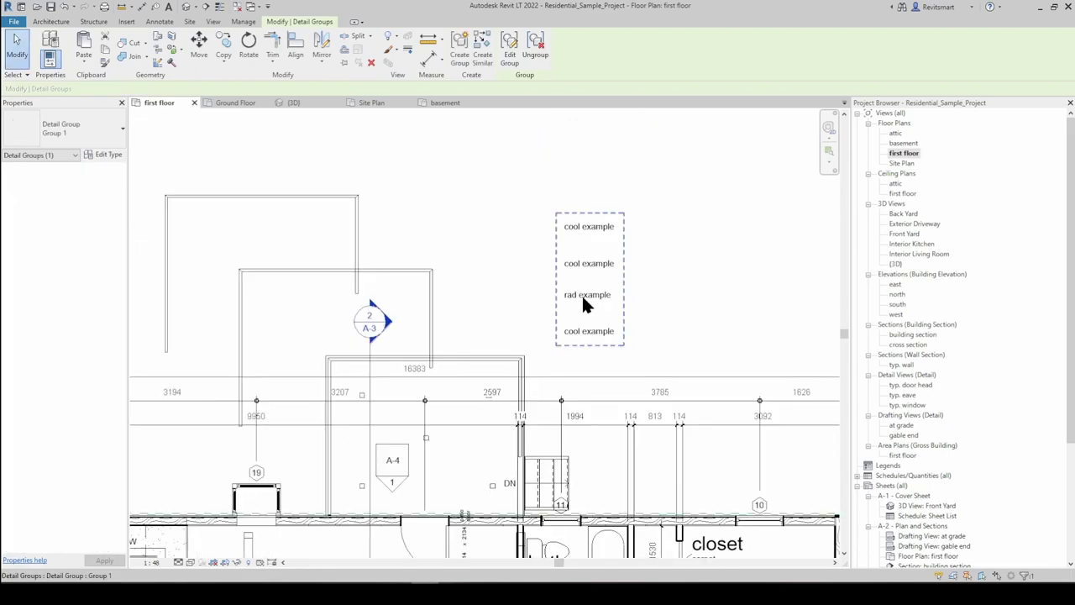
scroll(586, 277, "down", 3)
middle_click_drag(688, 239, 594, 203)
scroll(576, 188, "down", 1)
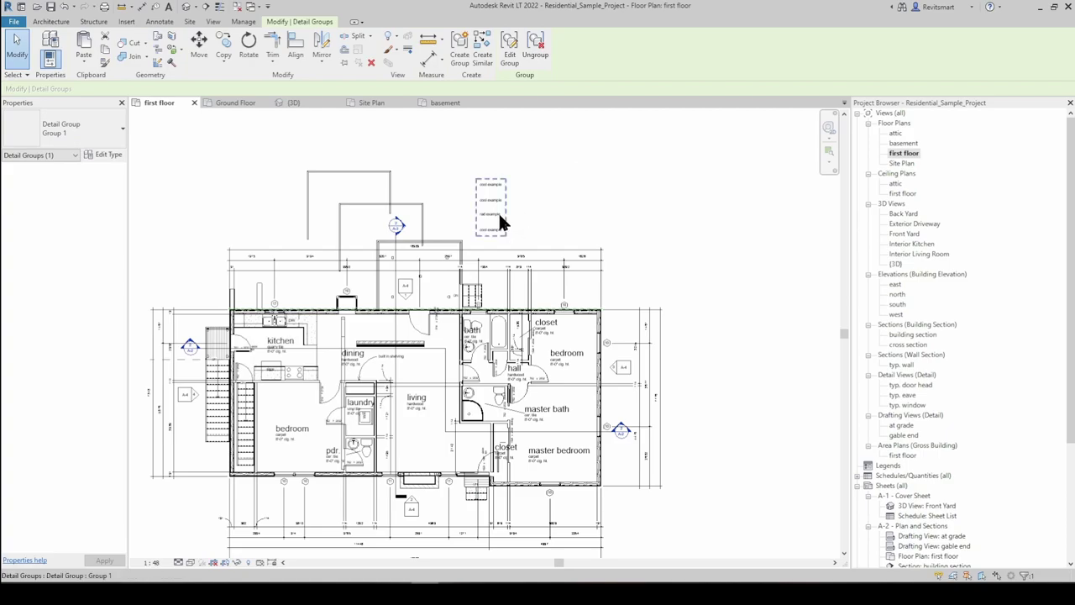
scroll(499, 217, "up", 3)
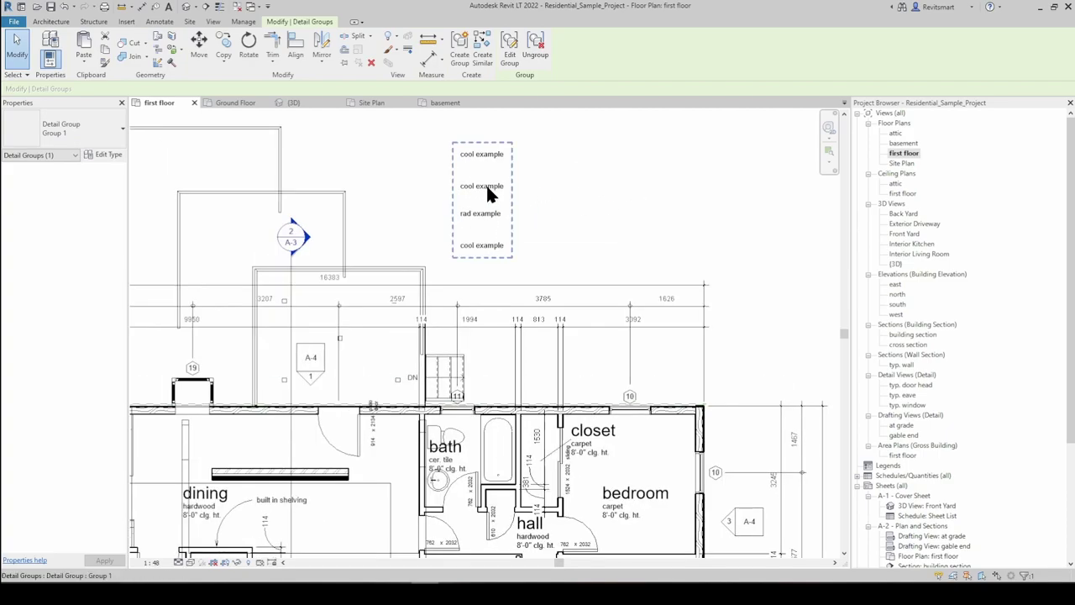
left_click(450, 149)
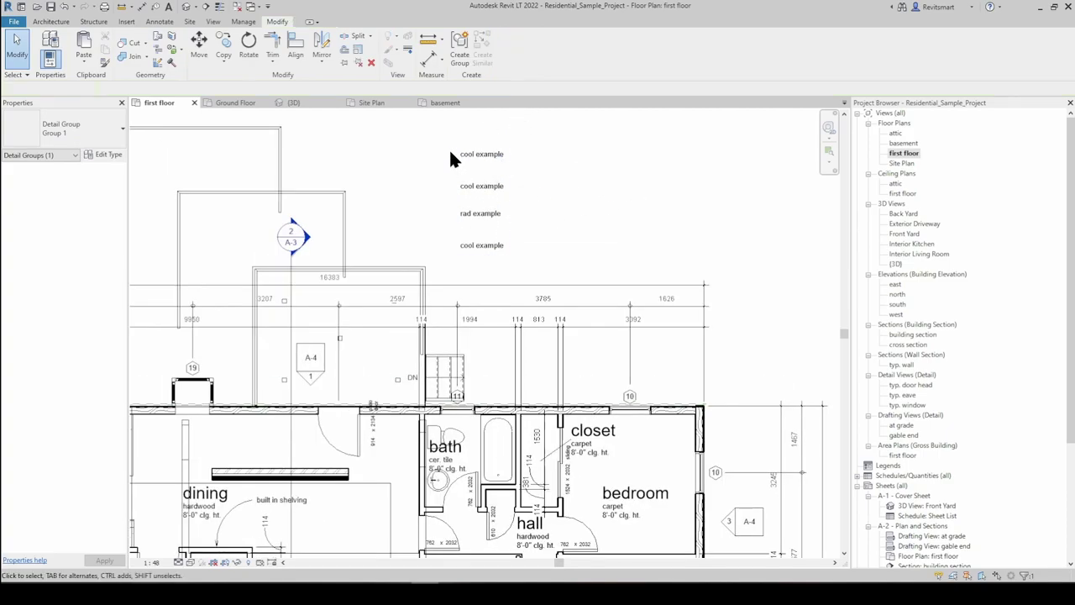
left_click(489, 159)
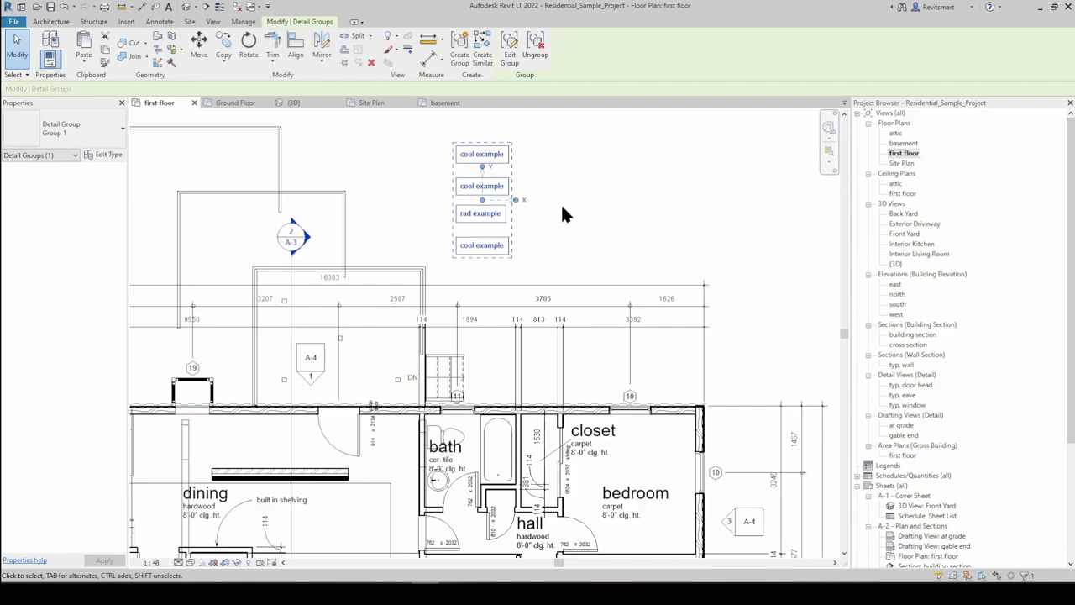
left_click(574, 176)
In the 3D view, use Create Similar on the gable wall's Double Hung 36" x 48" window to place another midway between the existing two
middle_click_drag(579, 146, 619, 173)
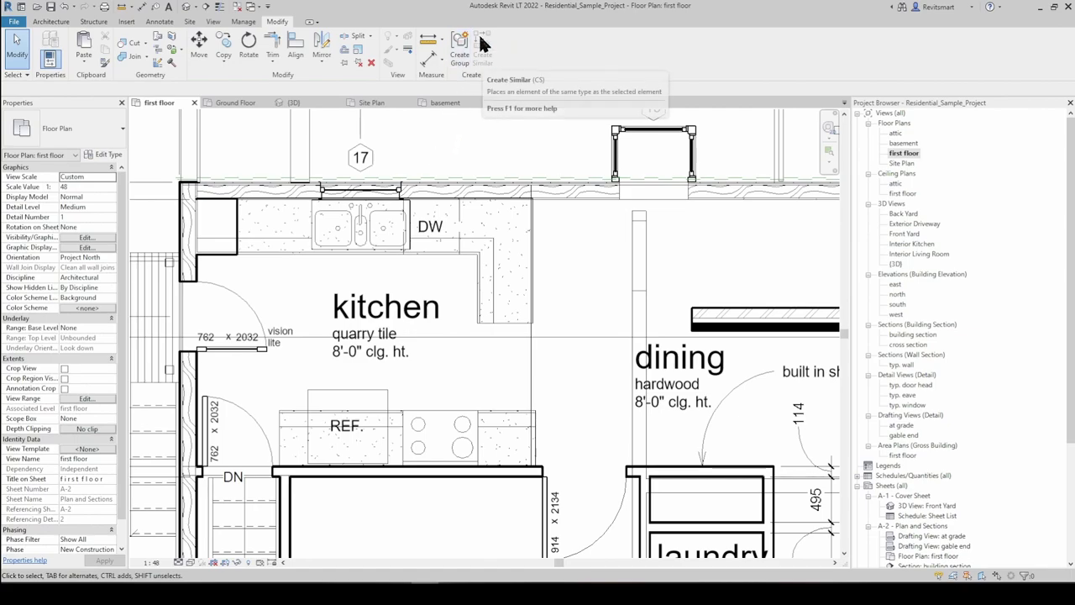
scroll(445, 252, "down", 2)
middle_click_drag(449, 263, 425, 138)
left_click(185, 8)
middle_click_drag(439, 286, 508, 208, "shift")
scroll(496, 317, "up", 3)
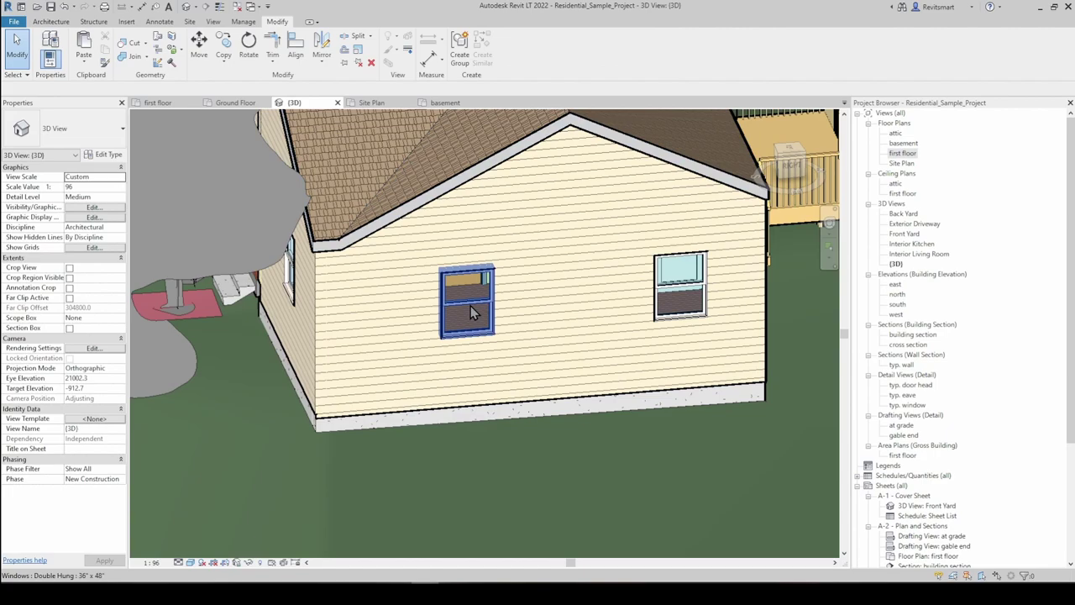
left_click(465, 303)
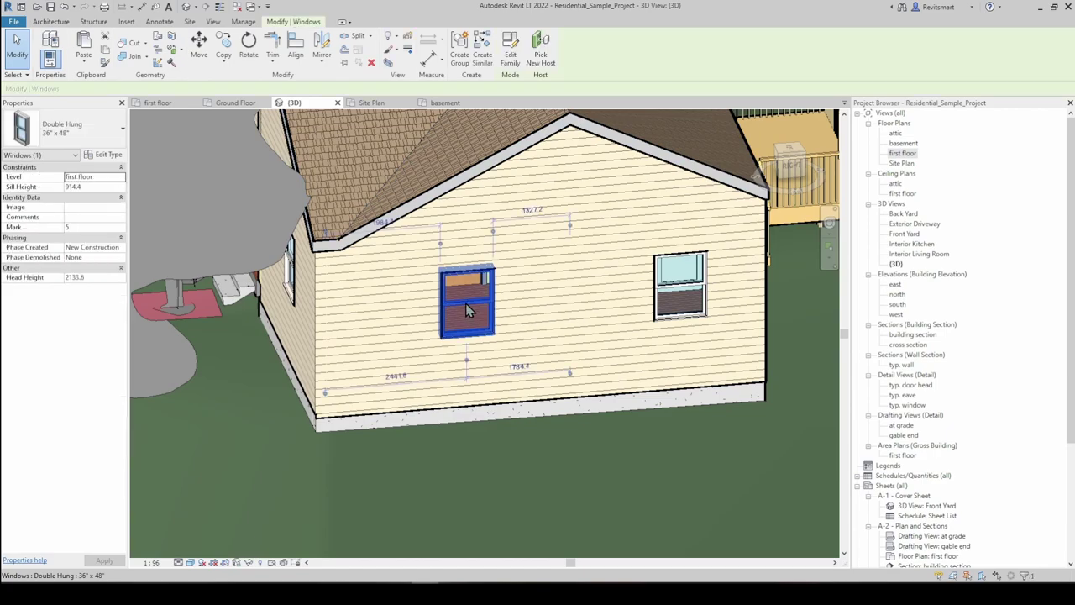
left_click(483, 52)
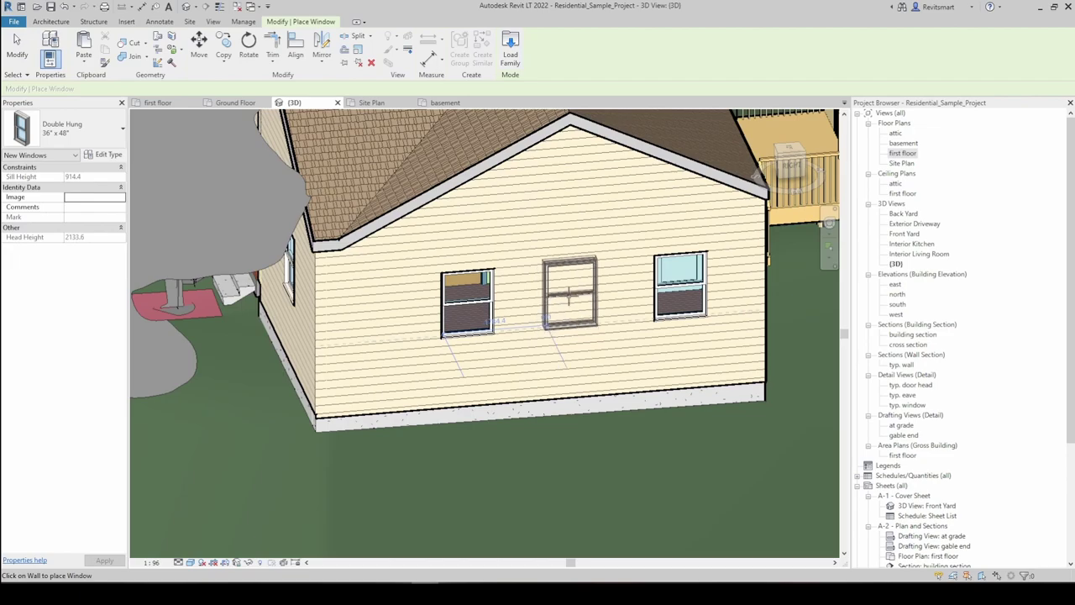
scroll(568, 296, "up", 2)
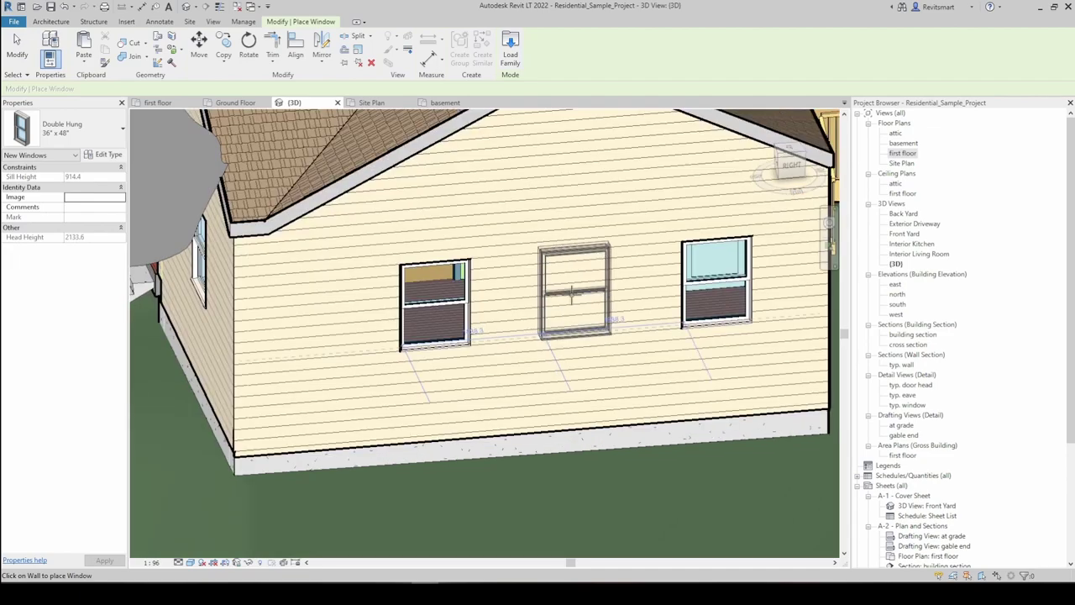
left_click(573, 294)
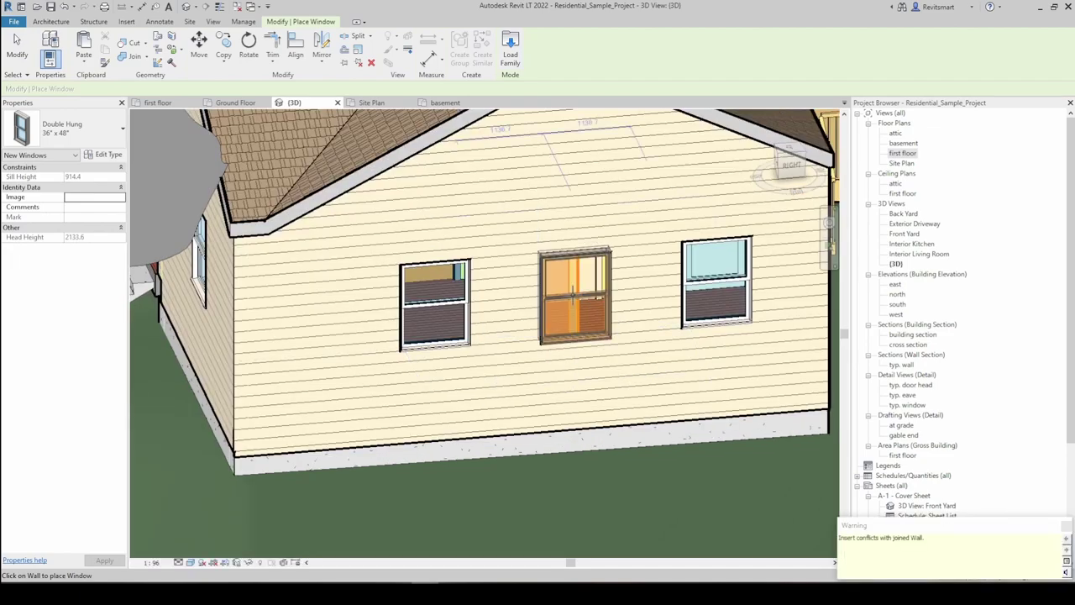
Delete the newly added middle window from the gable wall
key("Escape")
key("Escape")
left_click(570, 306)
key("Delete")
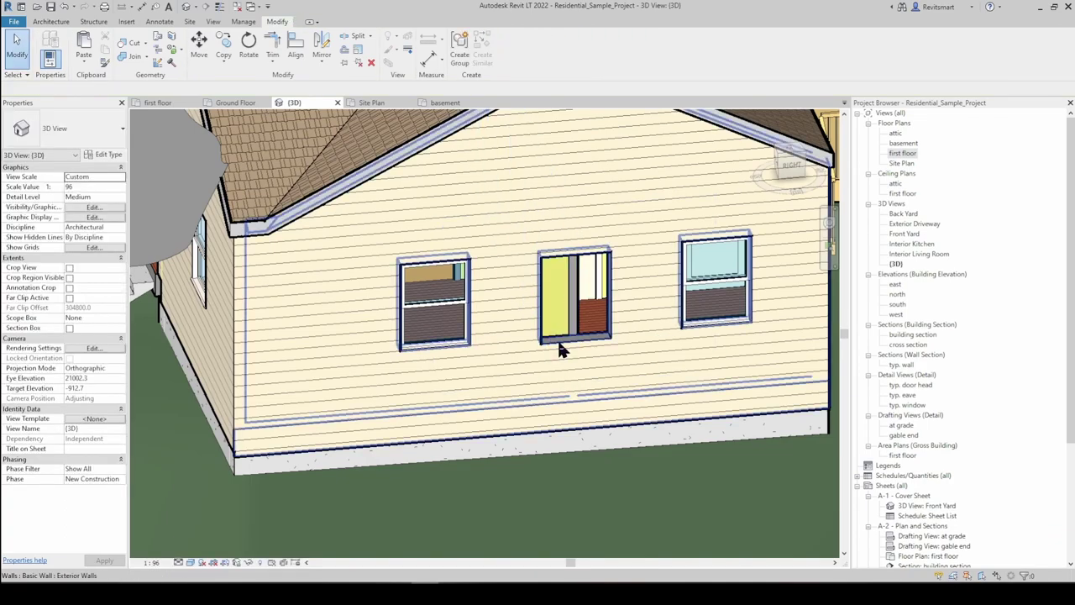
key("ctrl+z")
left_click(570, 297)
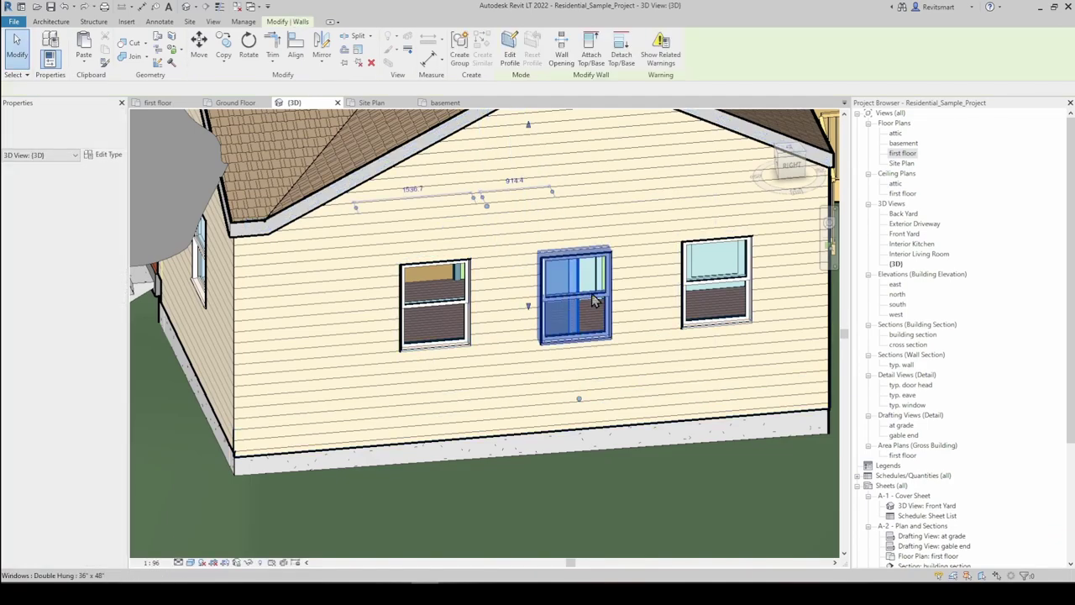
key("Escape")
left_click(598, 302)
key("Delete")
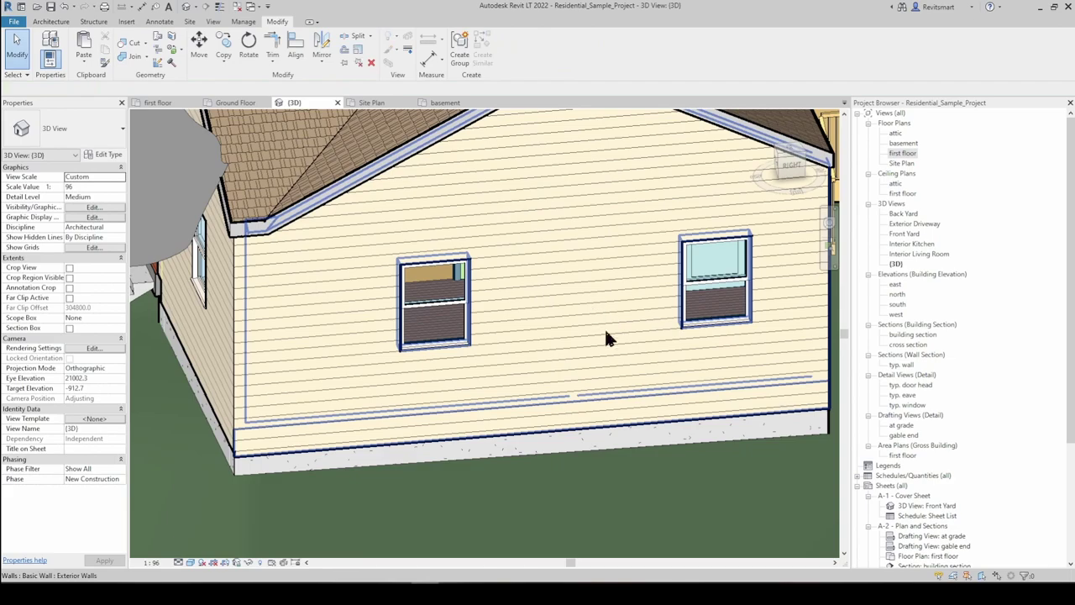
Try the Window tool on the gable wall, finding the Double Hung 36" x 48" type by searching for 36
middle_click_drag(604, 327, 563, 336, "shift")
scroll(561, 329, "down", 2)
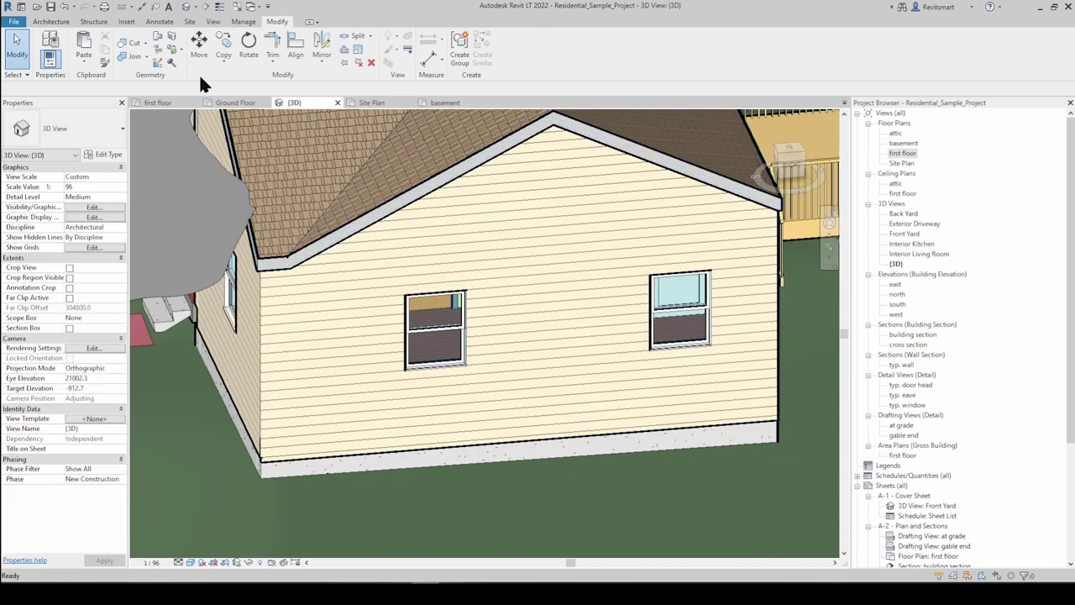
left_click(50, 21)
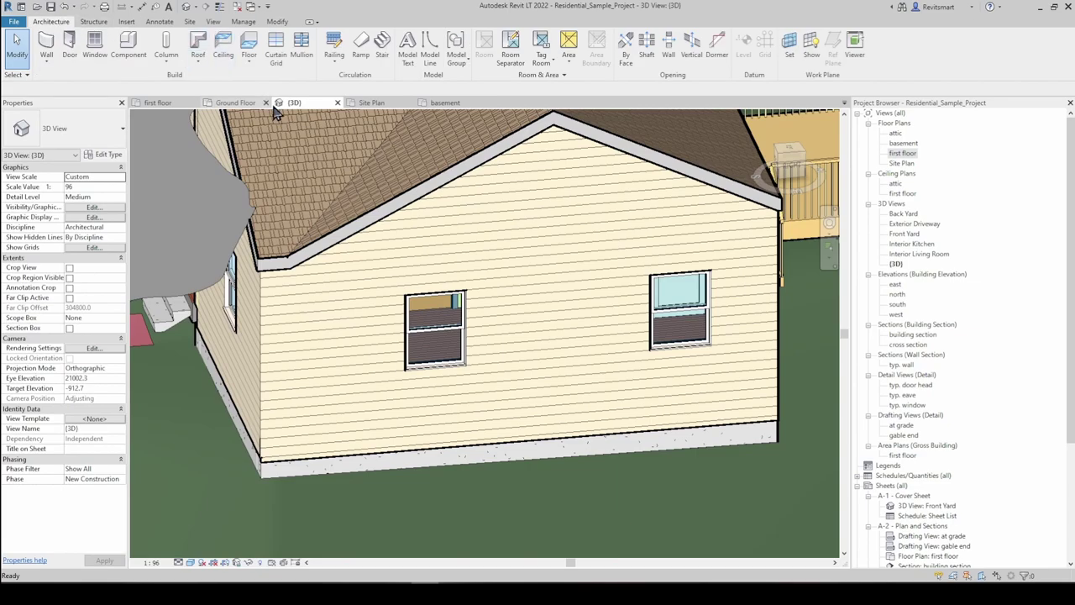
left_click(94, 43)
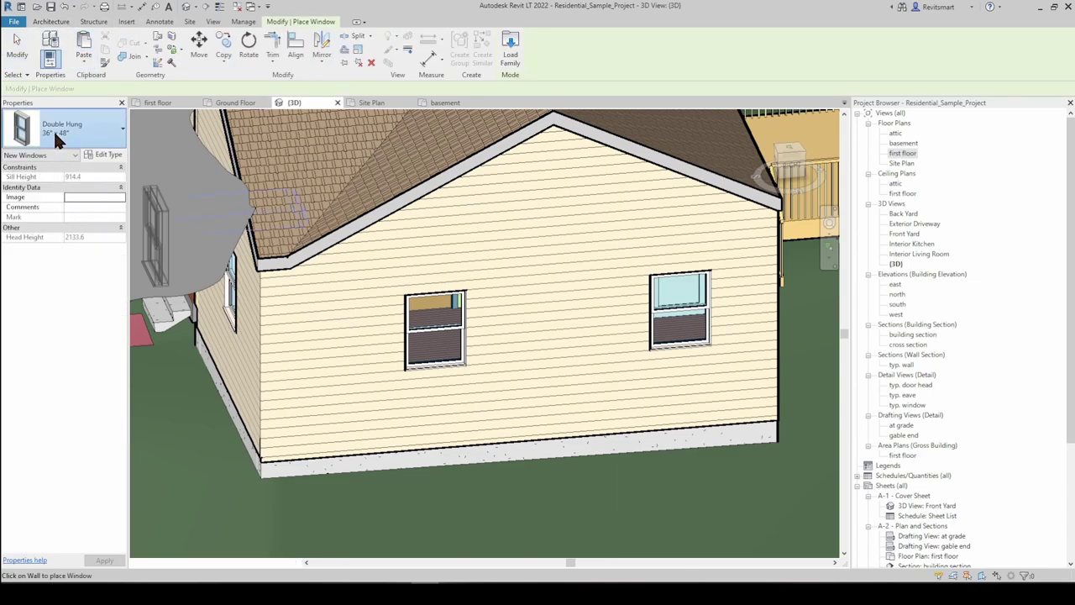
left_click(53, 129)
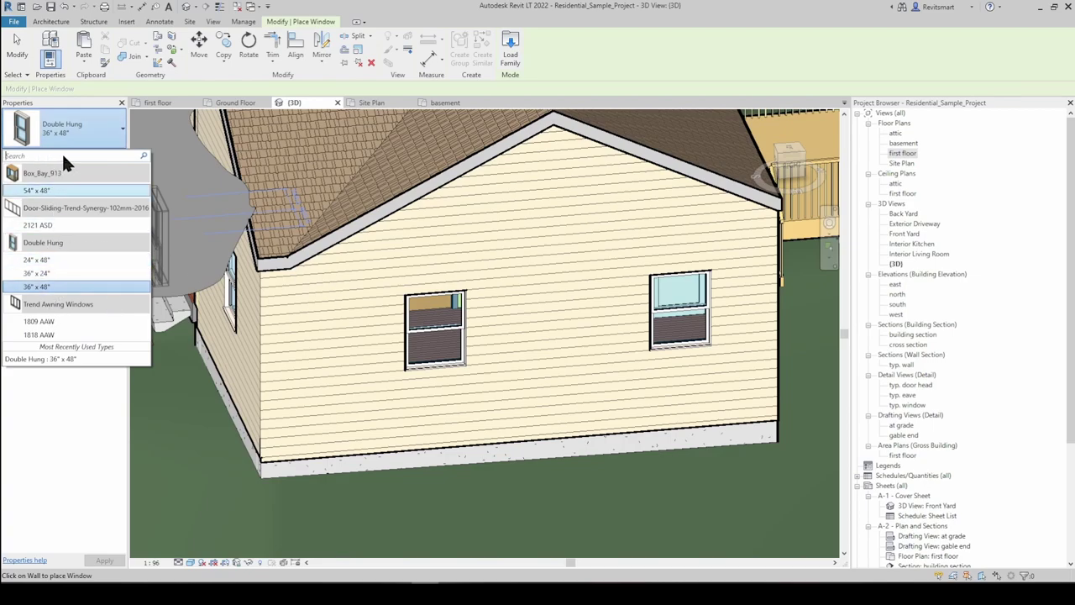
type("36")
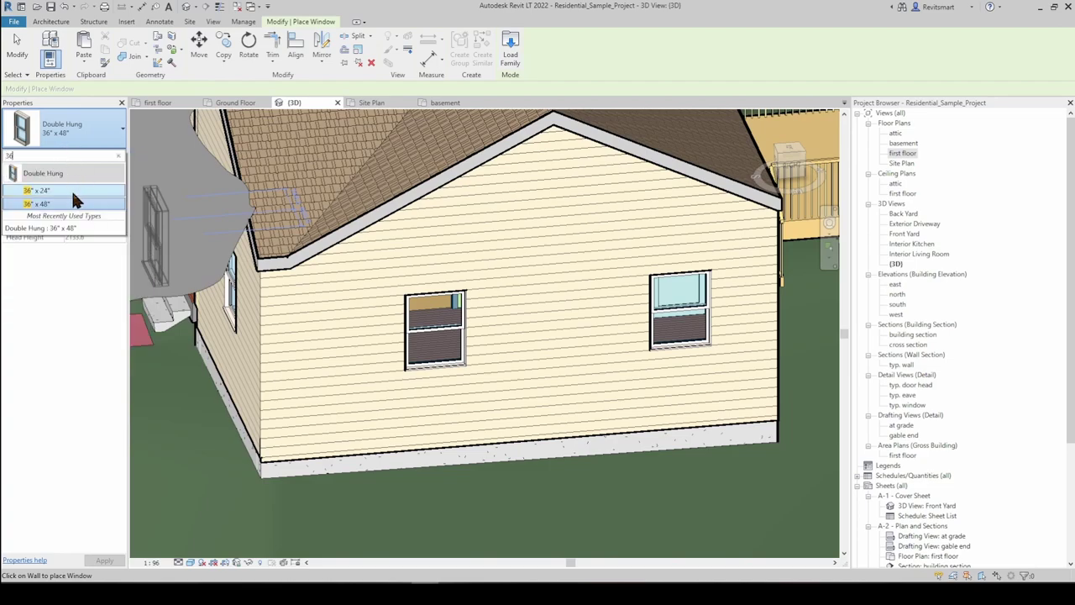
left_click(47, 203)
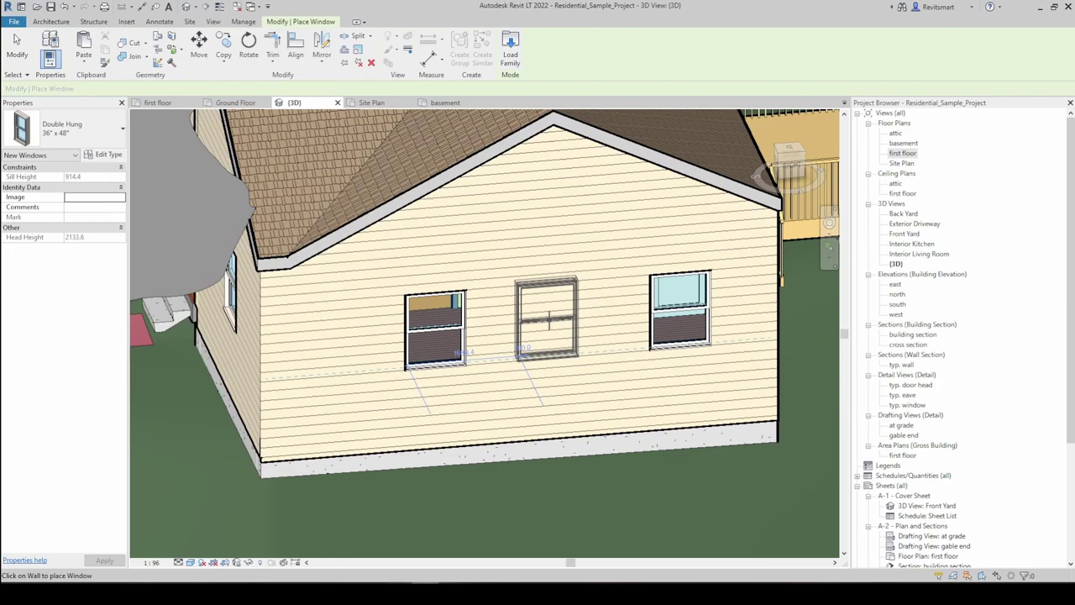
key("Escape")
key("Escape")
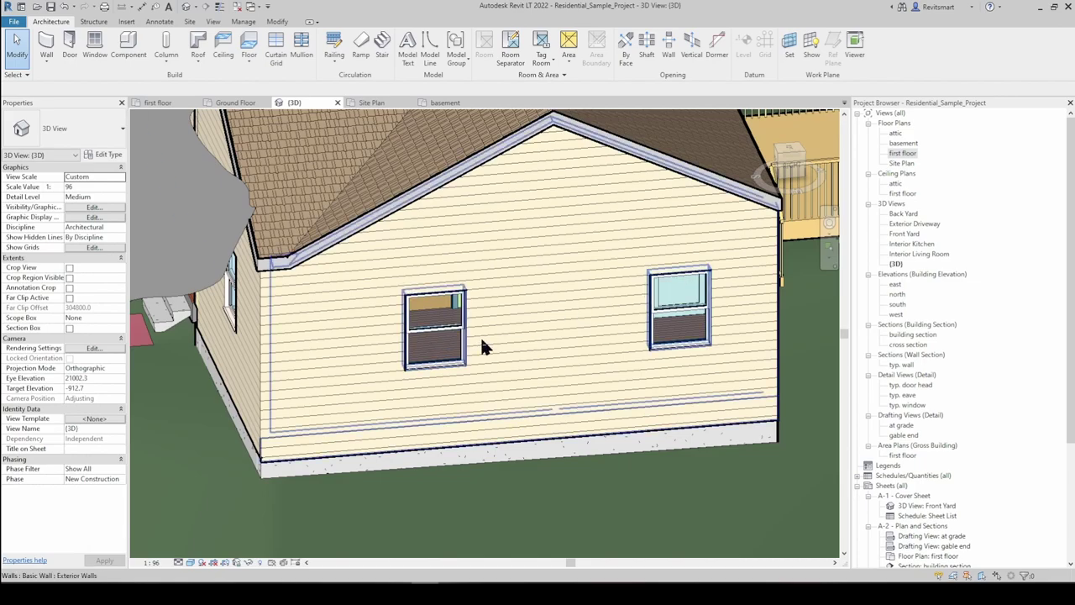
In the first floor plan, create a window similar to the master bedroom's Double Hung 36" x 48" and place it in the kitchen's exterior wall between windows 17 and 19
double_click(903, 155)
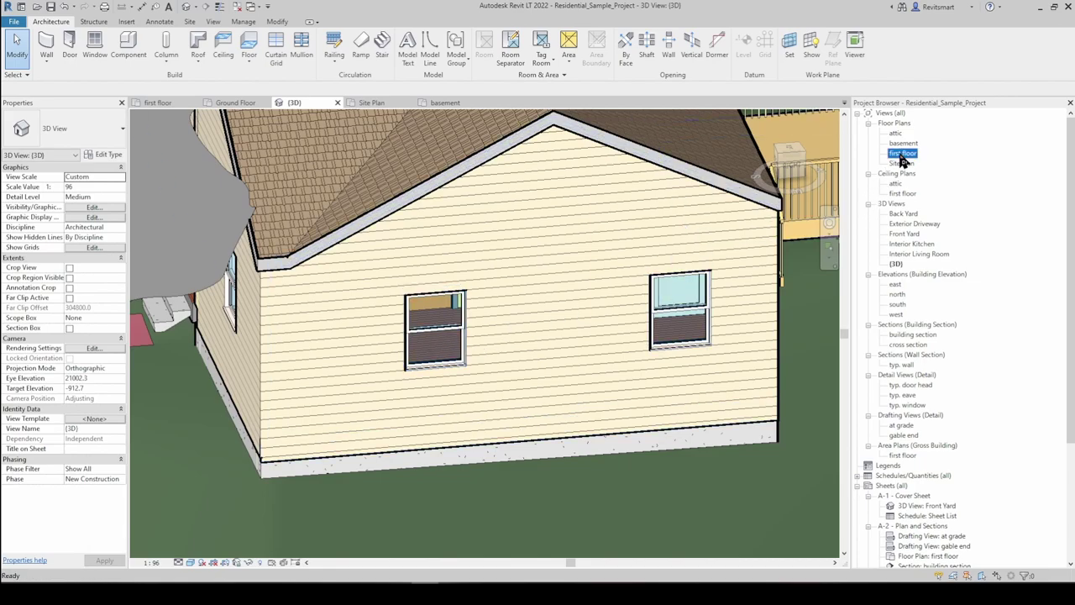
middle_click_drag(605, 385, 331, 233)
scroll(331, 232, "down", 2)
middle_click_drag(543, 313, 421, 309)
scroll(488, 296, "up", 5)
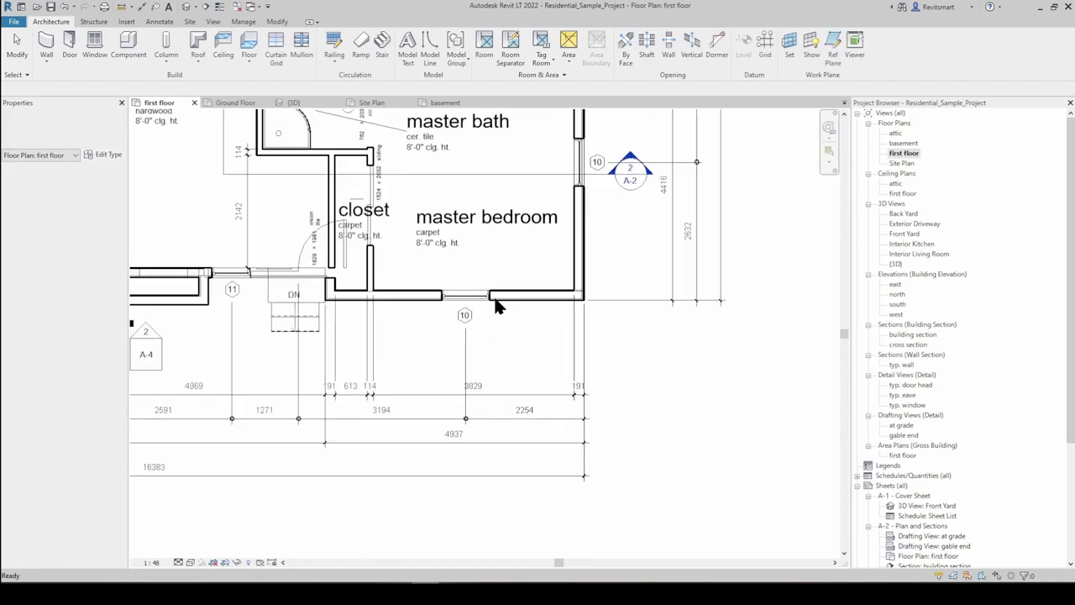
left_click(450, 298)
scroll(538, 403, "up", 2)
middle_click_drag(549, 424, 679, 512)
scroll(680, 511, "down", 2)
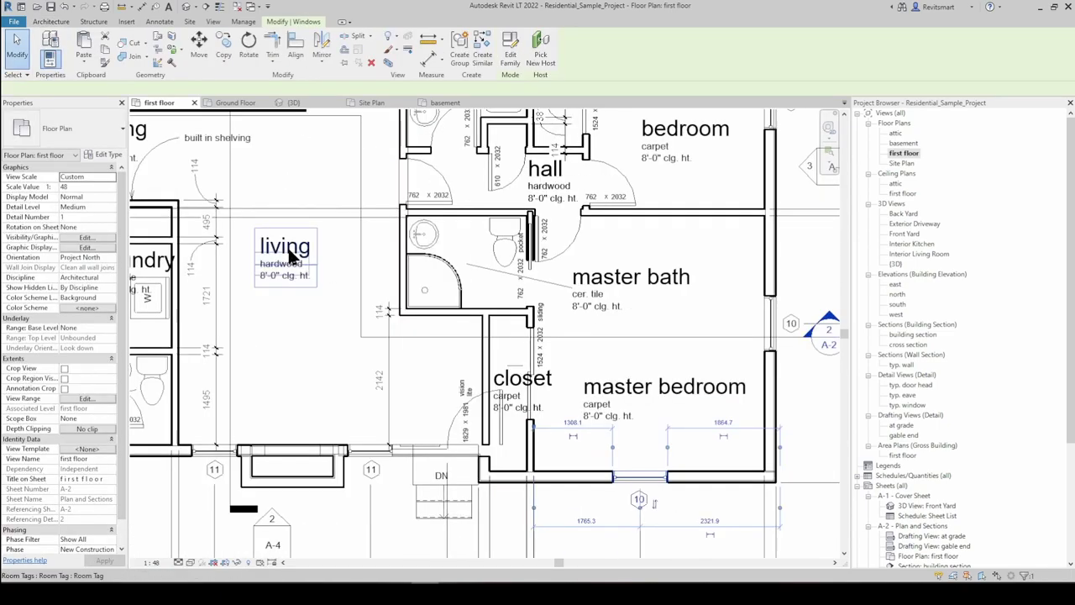
scroll(288, 252, "down", 3)
scroll(555, 408, "up", 3)
middle_click_drag(412, 335, 754, 476)
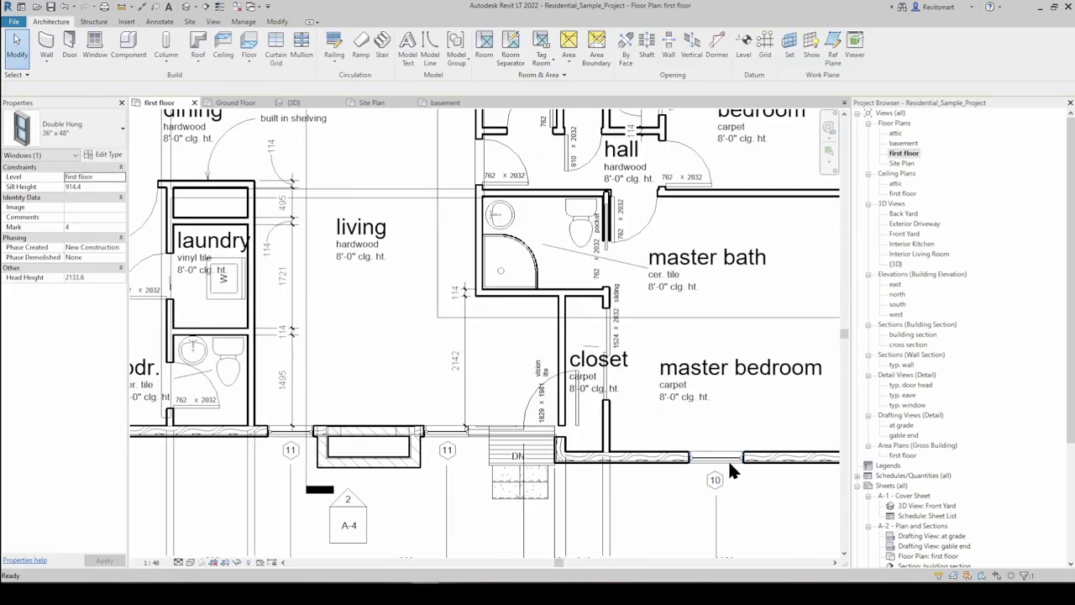
left_click(485, 57)
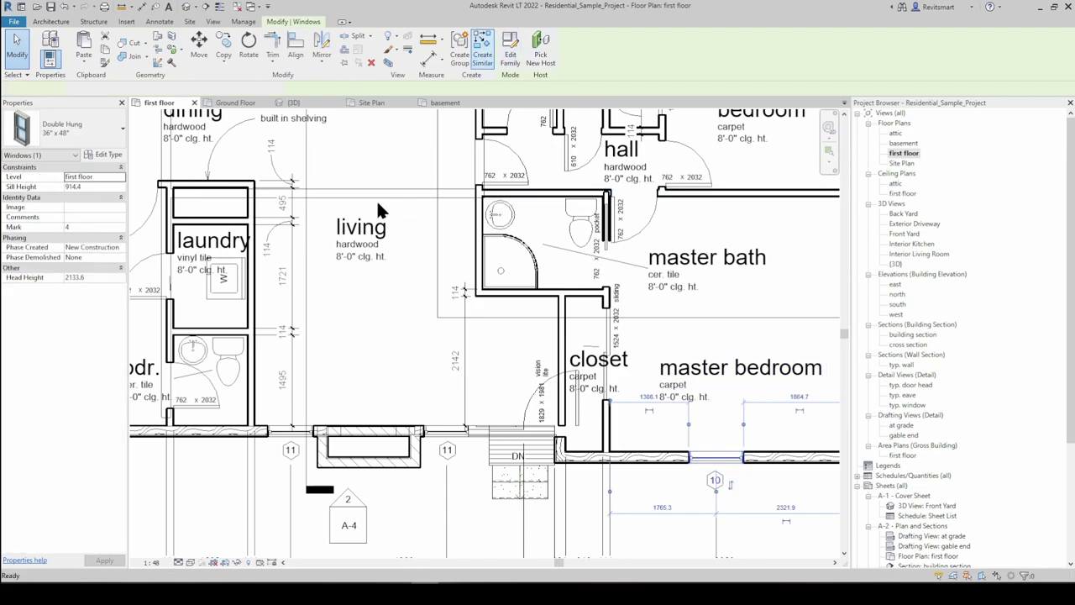
middle_click_drag(378, 206, 611, 495)
scroll(253, 288, "up", 3)
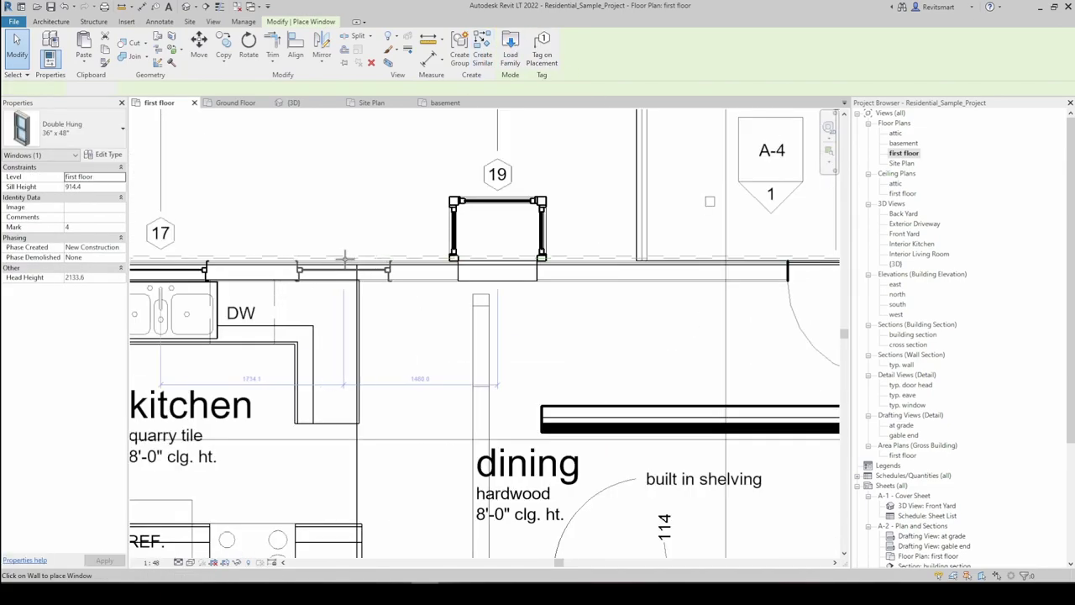
left_click(346, 267)
key("Escape")
key("Escape")
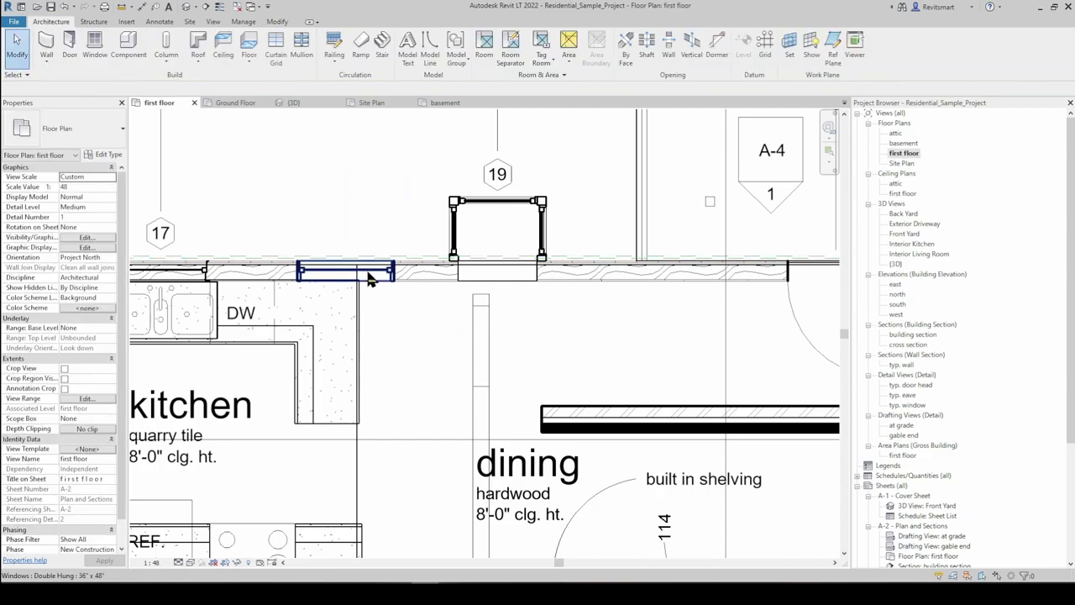
Look over the general Modify tools available with nothing selected in the first floor plan
scroll(374, 249, "down", 2)
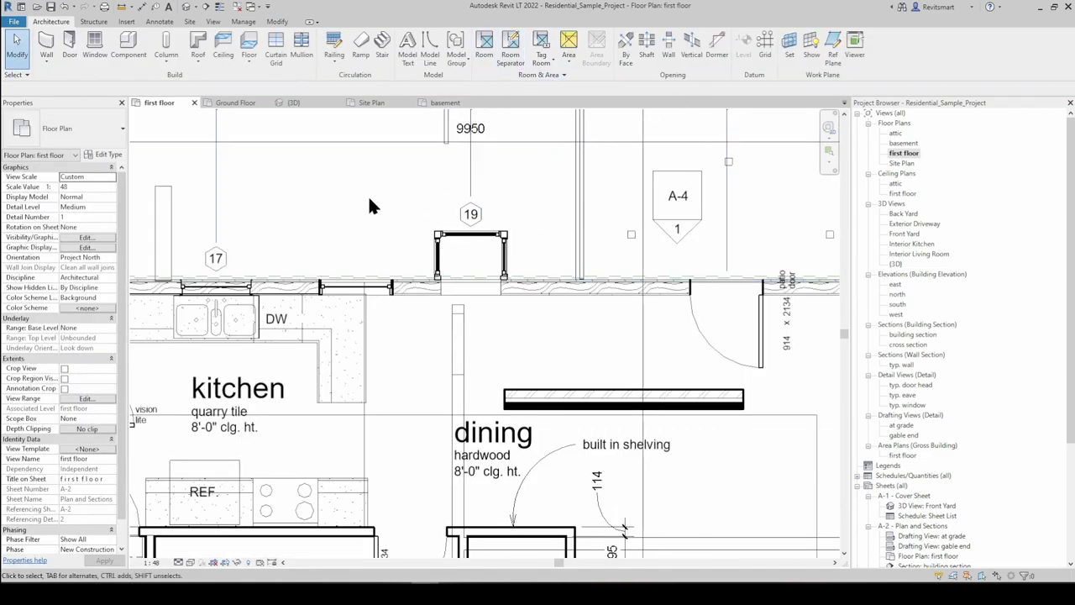
scroll(378, 202, "down", 5)
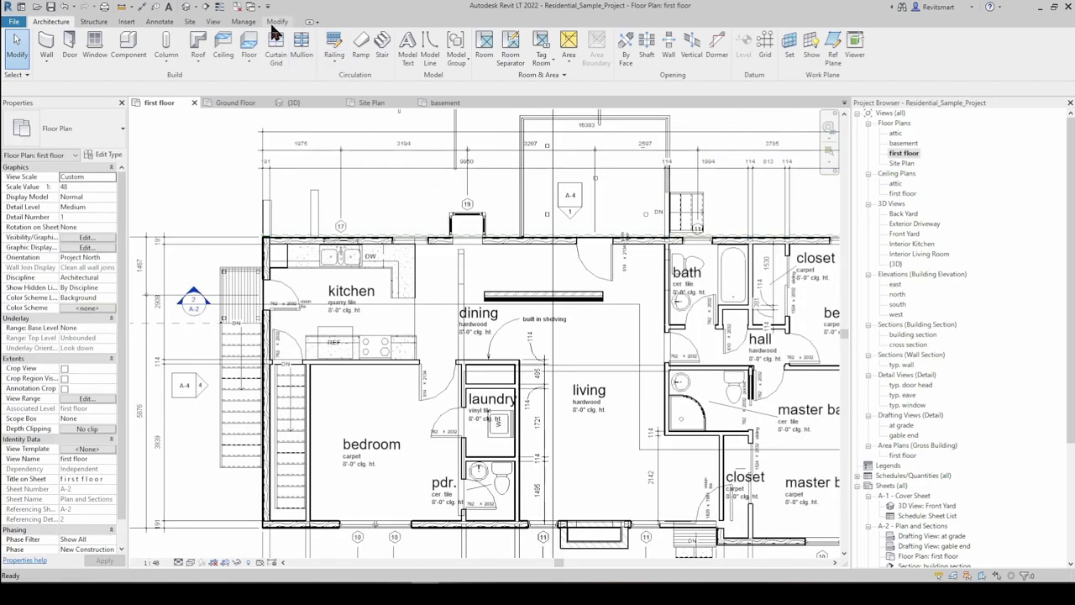
left_click(277, 21)
scroll(408, 163, "down", 3)
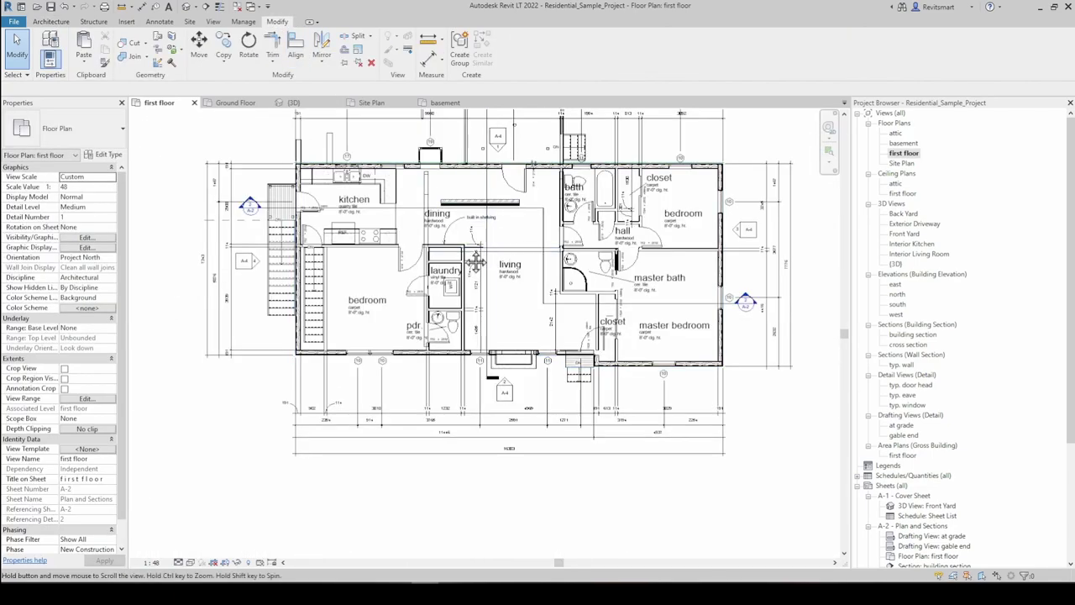
scroll(476, 262, "up", 1)
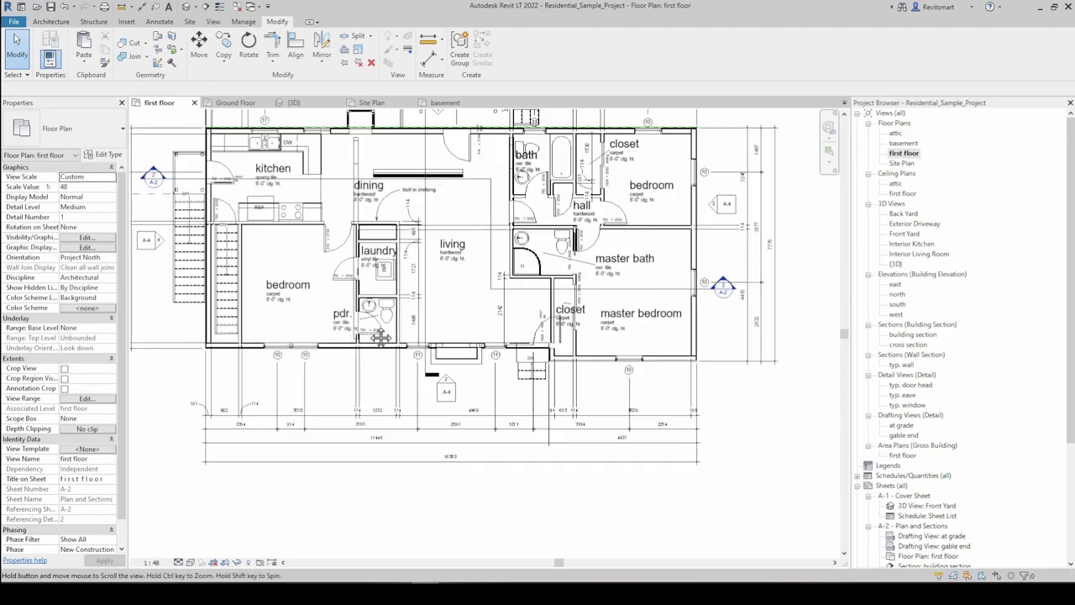
scroll(381, 336, "up", 2)
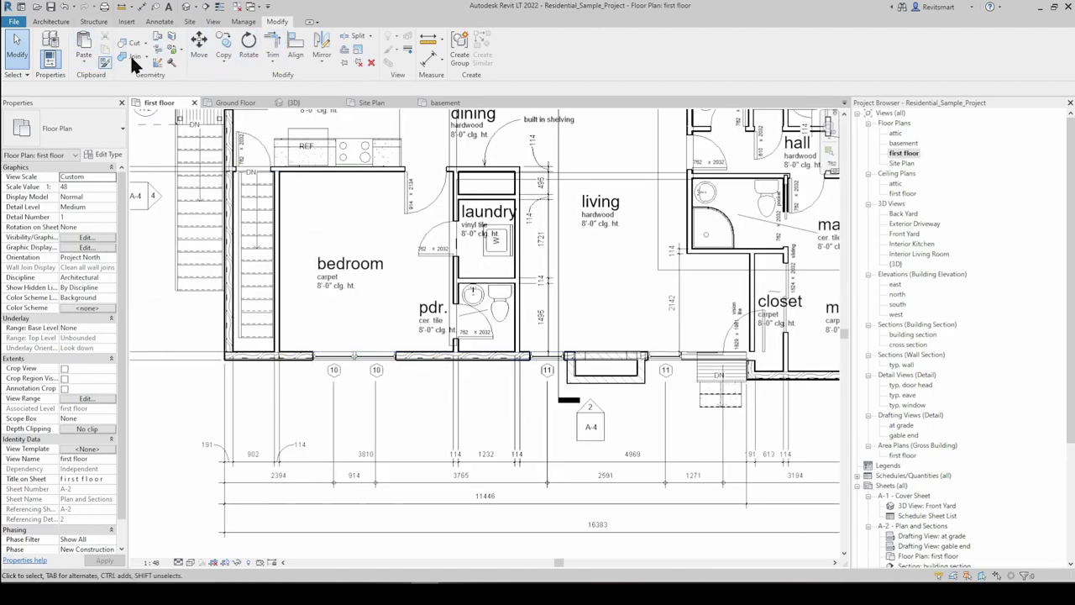
scroll(386, 228, "down", 3)
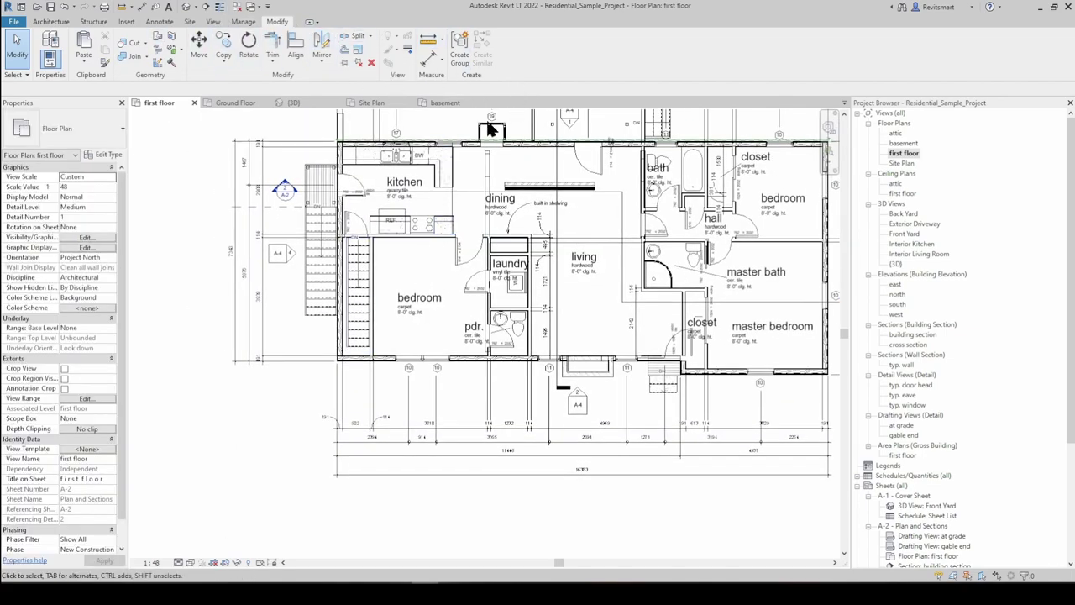
Select the Double Hung 36" x 48" window between windows 17 and 19 to examine its contextual tools, and clear the selection
middle_click_drag(474, 159, 411, 220)
scroll(386, 227, "down", 1)
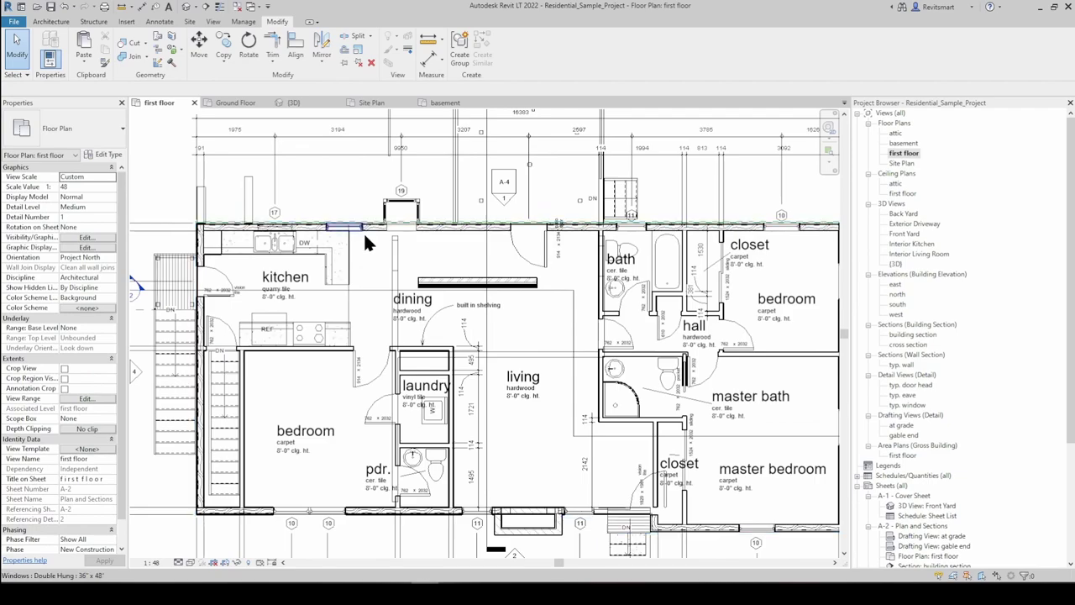
scroll(365, 231, "up", 4)
left_click(349, 225)
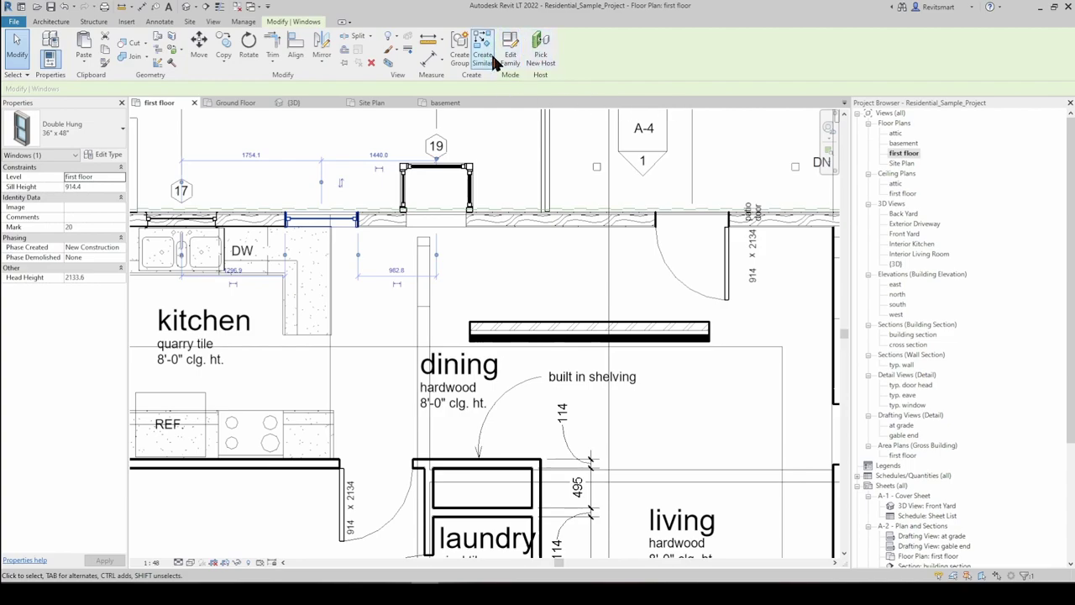
scroll(504, 172, "down", 1)
middle_click_drag(651, 219, 585, 208)
key("Escape")
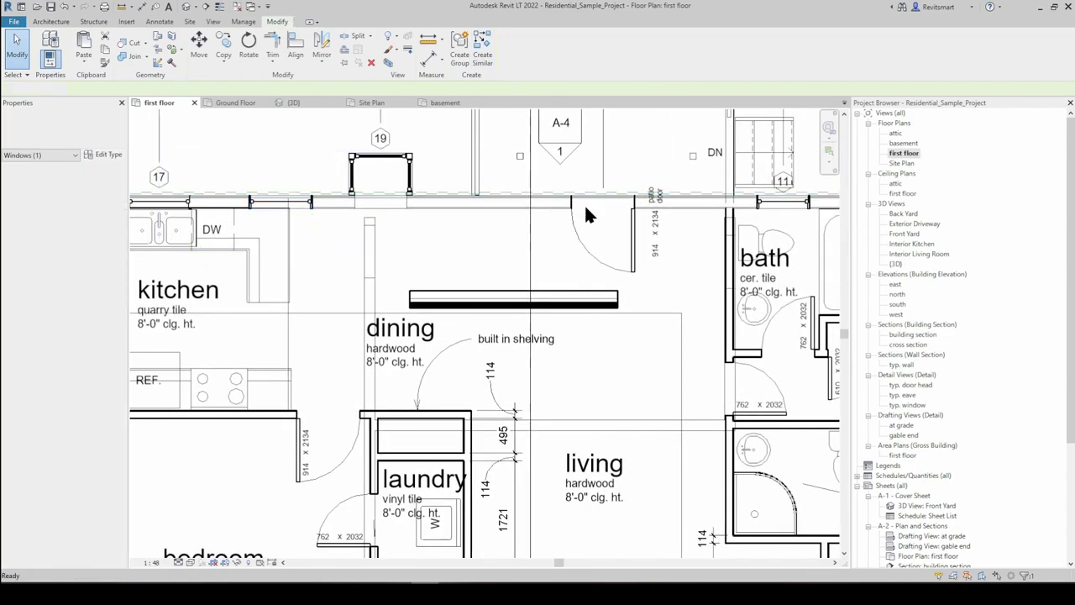
Select the Single-Panel 3 patio door to examine its door-specific modify tools, and clear the selection
left_click(584, 217)
left_click(578, 237)
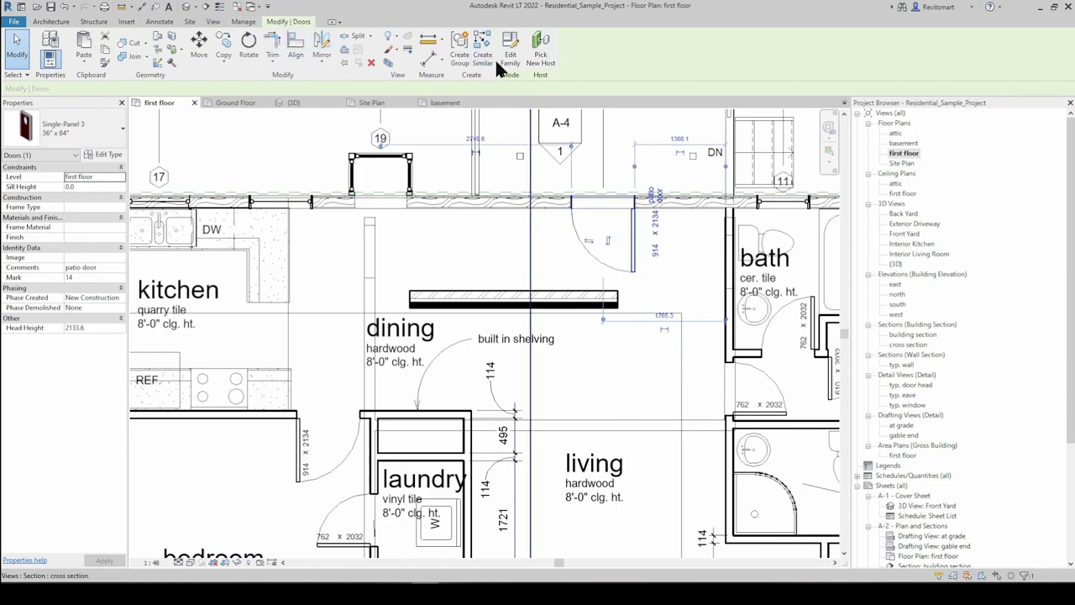
scroll(454, 169, "down", 4)
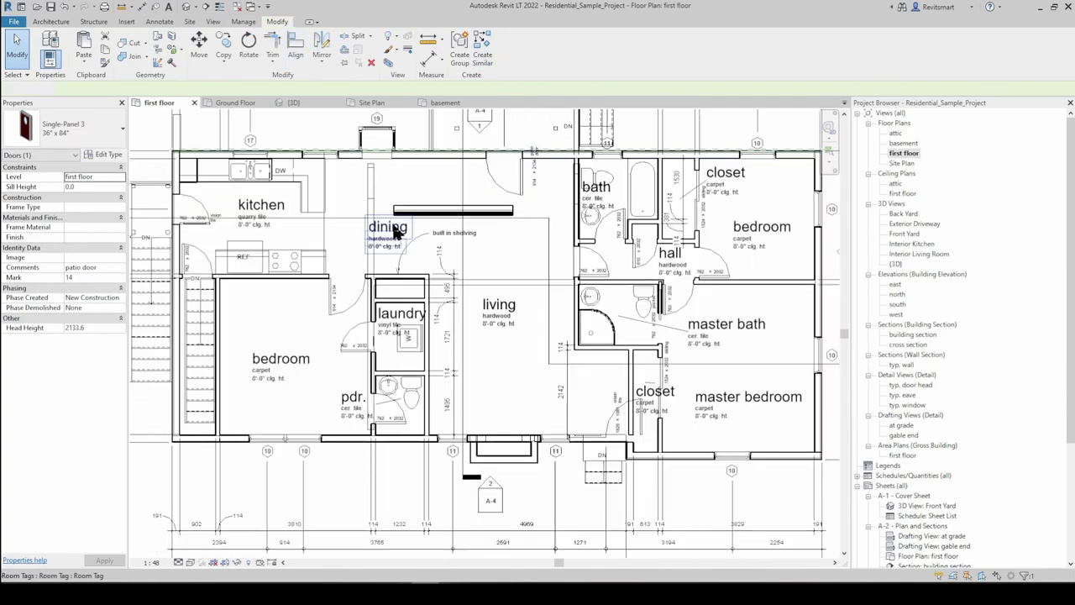
left_click(317, 130)
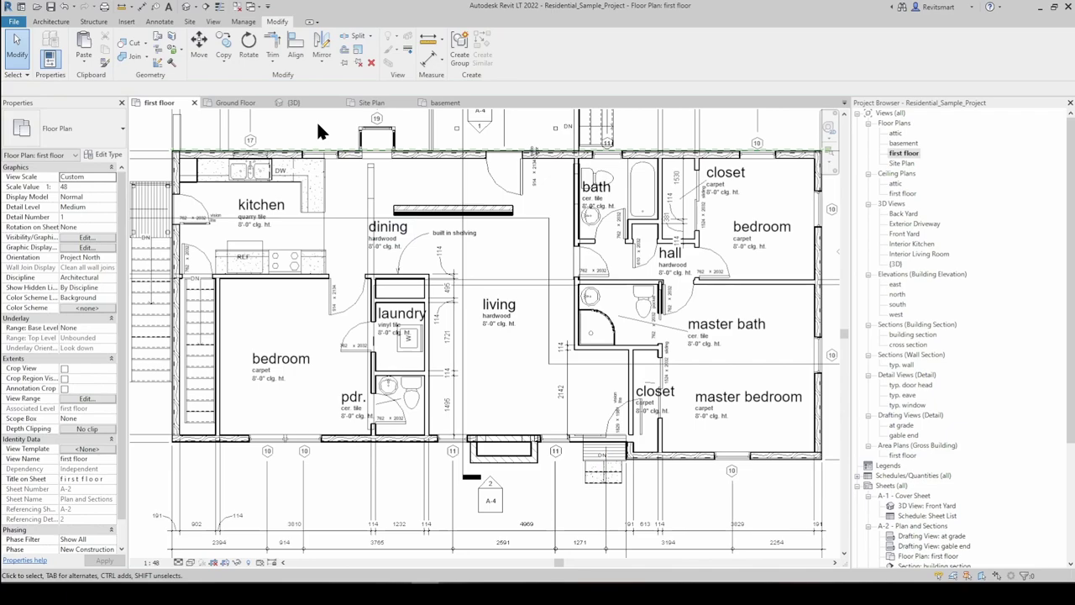
Look over the Insert tools and the wall-specific tools offered for the brick veneer wall by the dining room
left_click(126, 21)
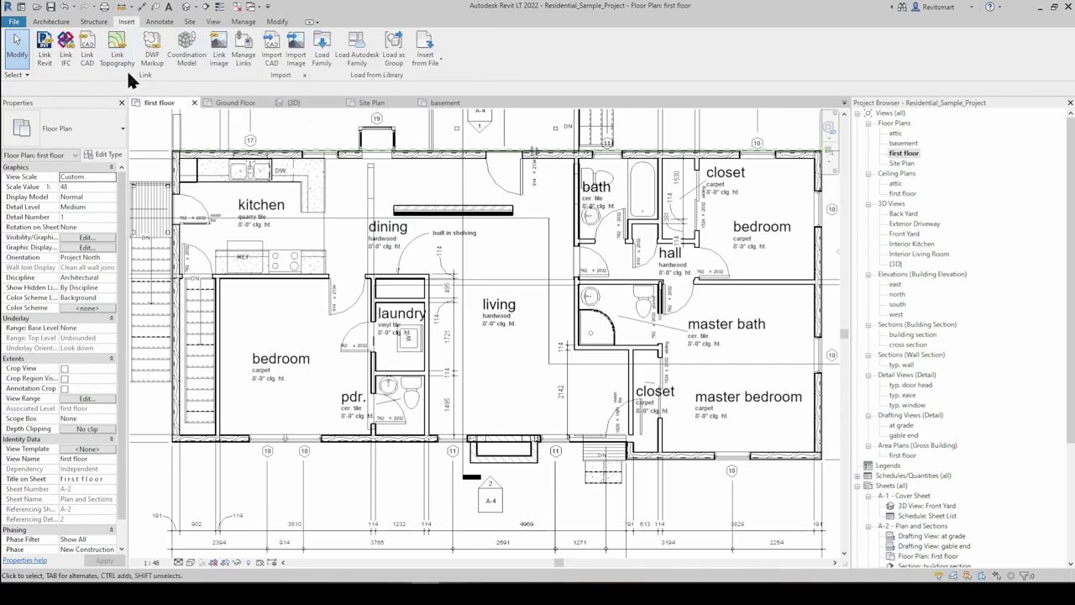
left_click(427, 210)
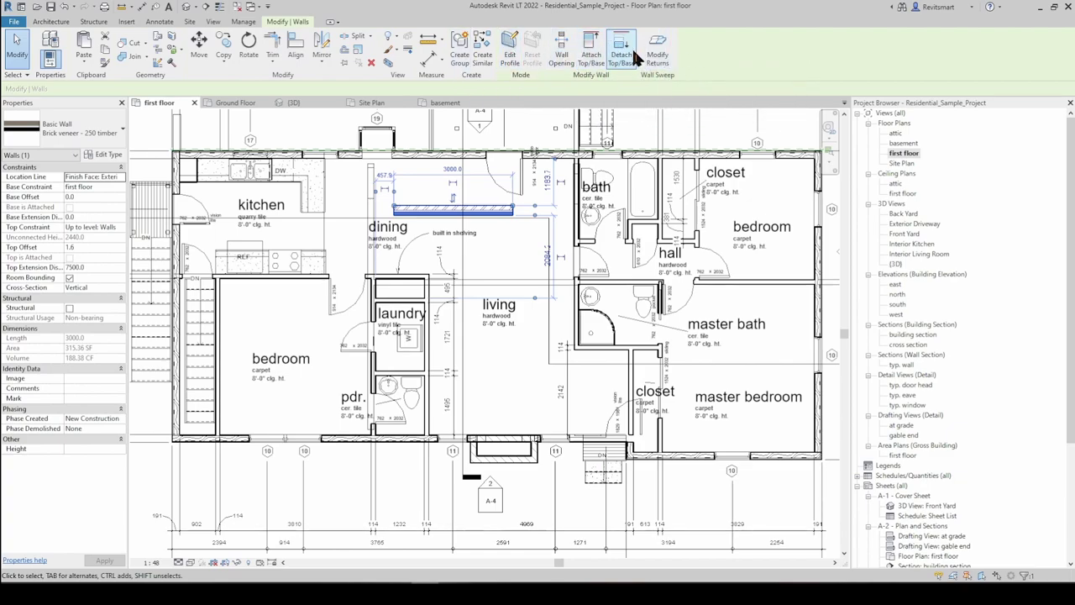
scroll(470, 172, "down", 3)
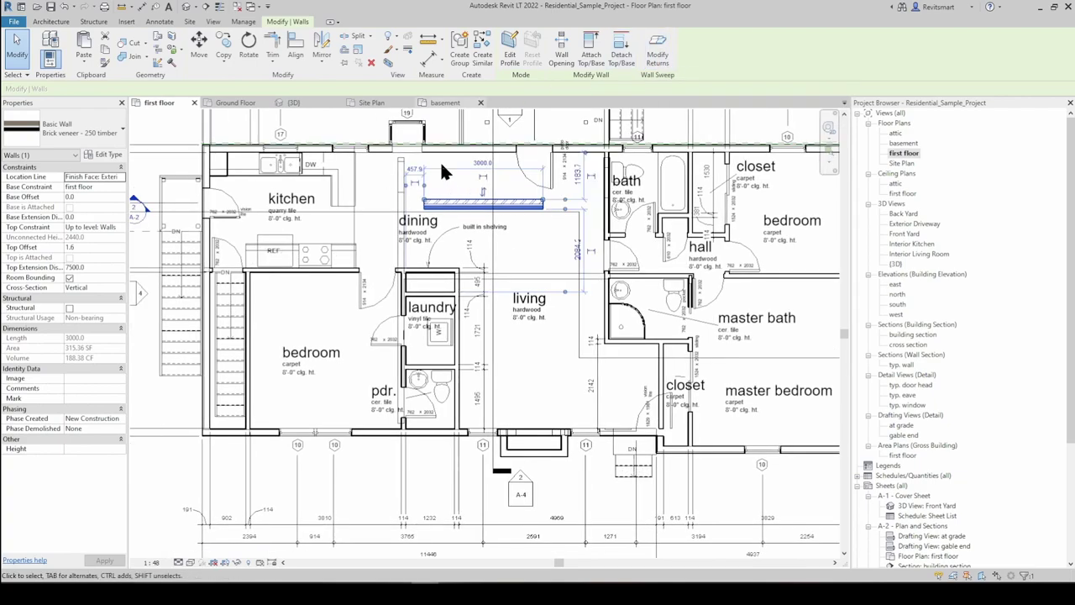
key("Escape")
scroll(454, 378, "up", 3)
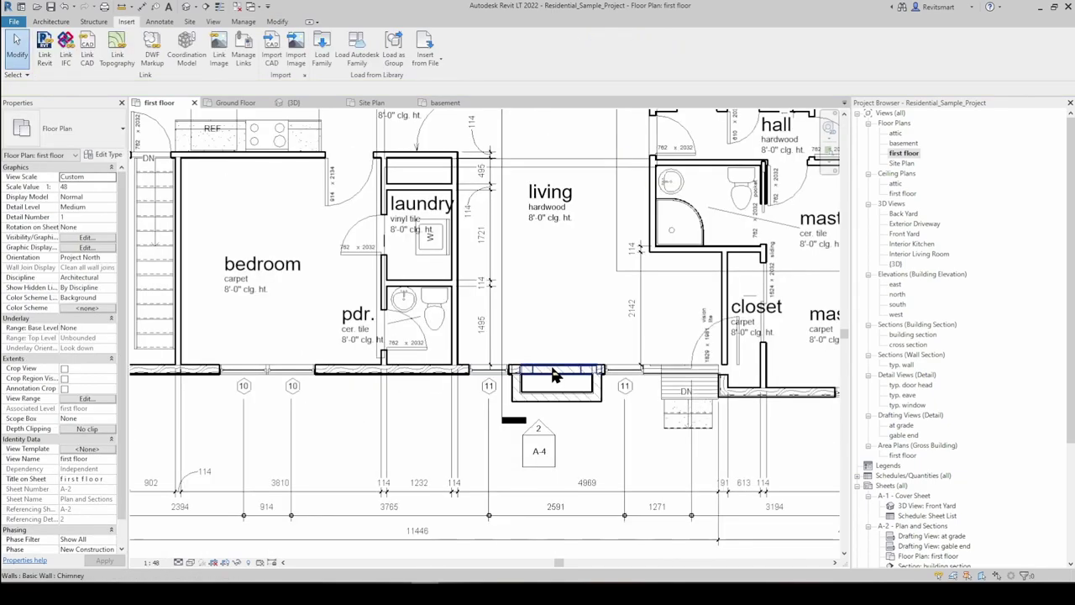
Select the powder room toilet and the monolithic entry stair in turn to compare their contextual tools
left_click(437, 298)
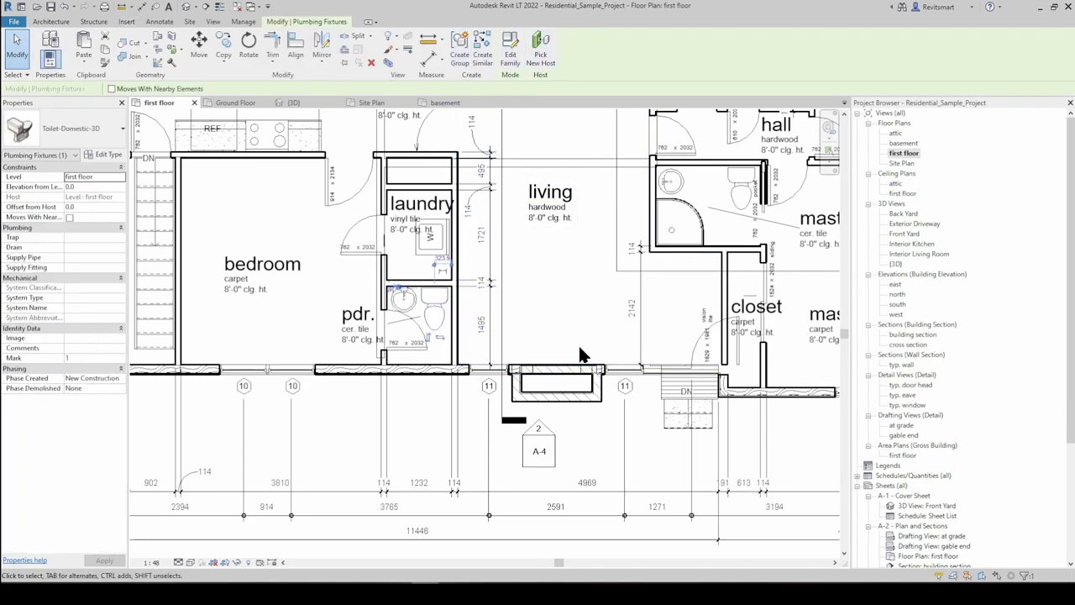
left_click(682, 415)
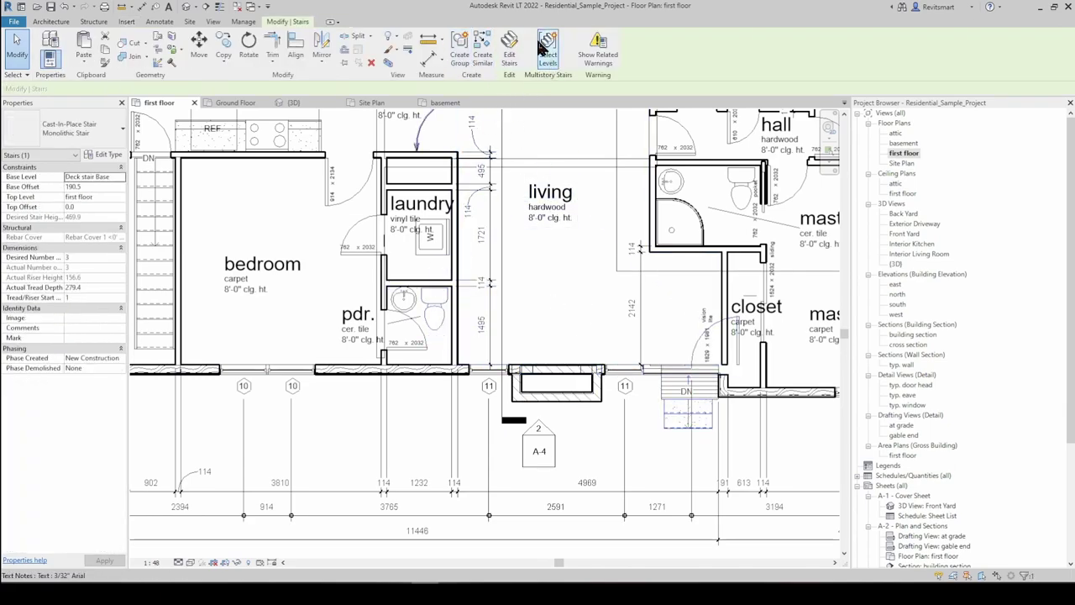
scroll(544, 267, "down", 4)
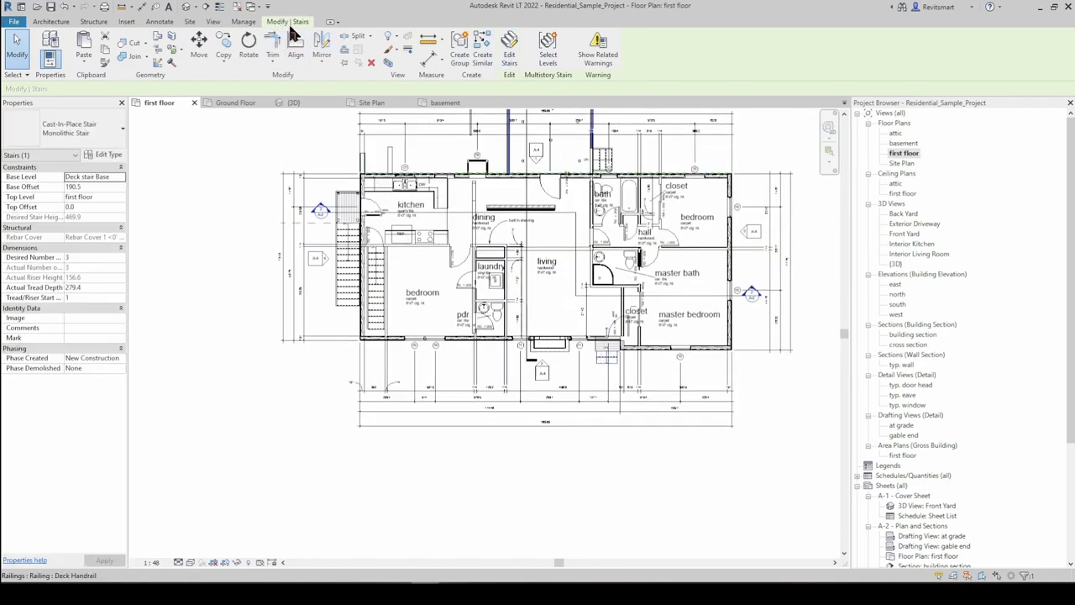
middle_click_drag(590, 206, 480, 255)
middle_click_drag(557, 240, 579, 319)
left_click(390, 225)
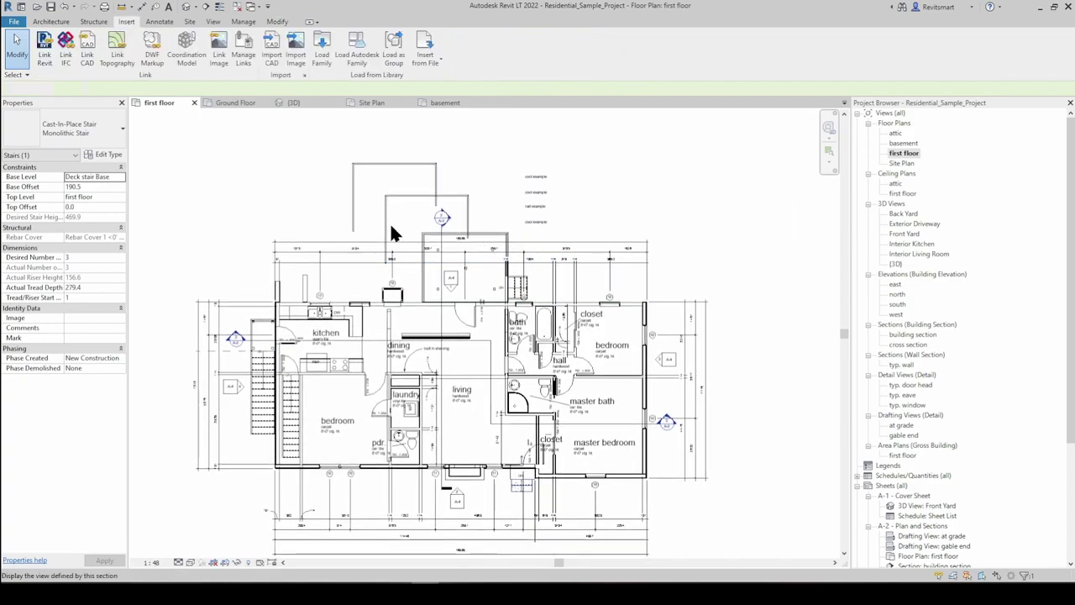
Select the outermost copied deck railing to examine the railing-specific tools, and clear the selection
left_click(359, 210)
middle_click_drag(324, 209, 336, 208)
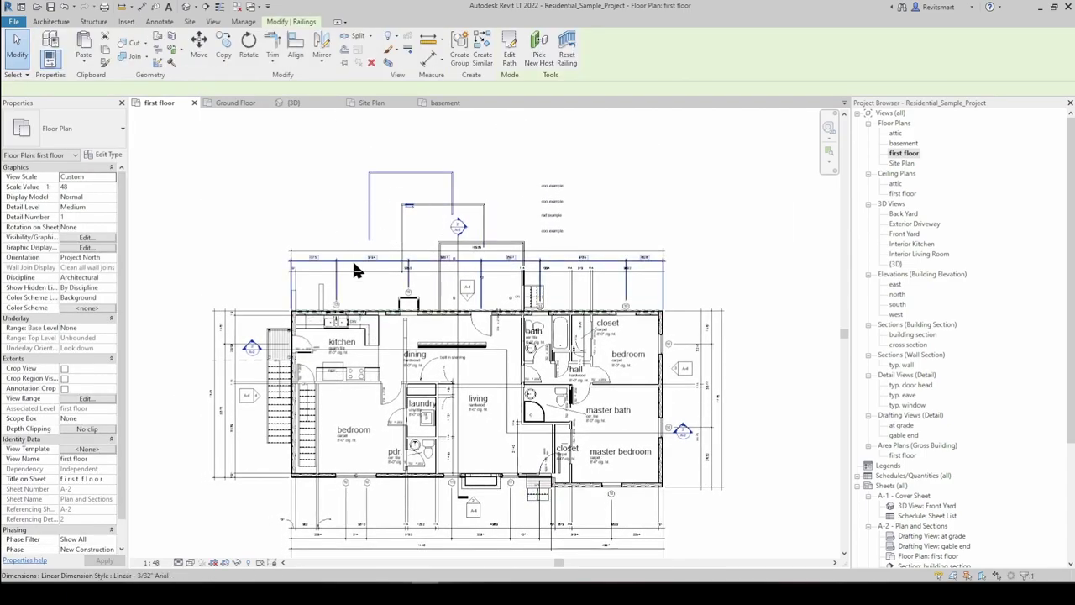
middle_click_drag(266, 243, 333, 233)
middle_click_drag(356, 186, 347, 174)
left_click(347, 173)
Examine the modify and create tools for the exterior wall beside the master bedroom, and check the landing floor outside the kitchen
left_click(277, 22)
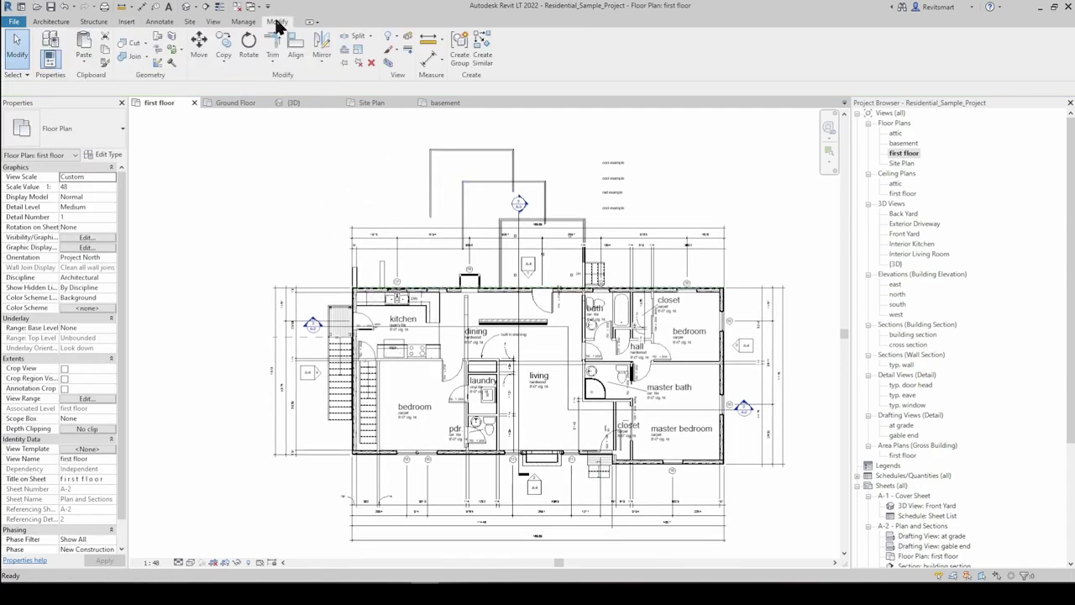
left_click(722, 370)
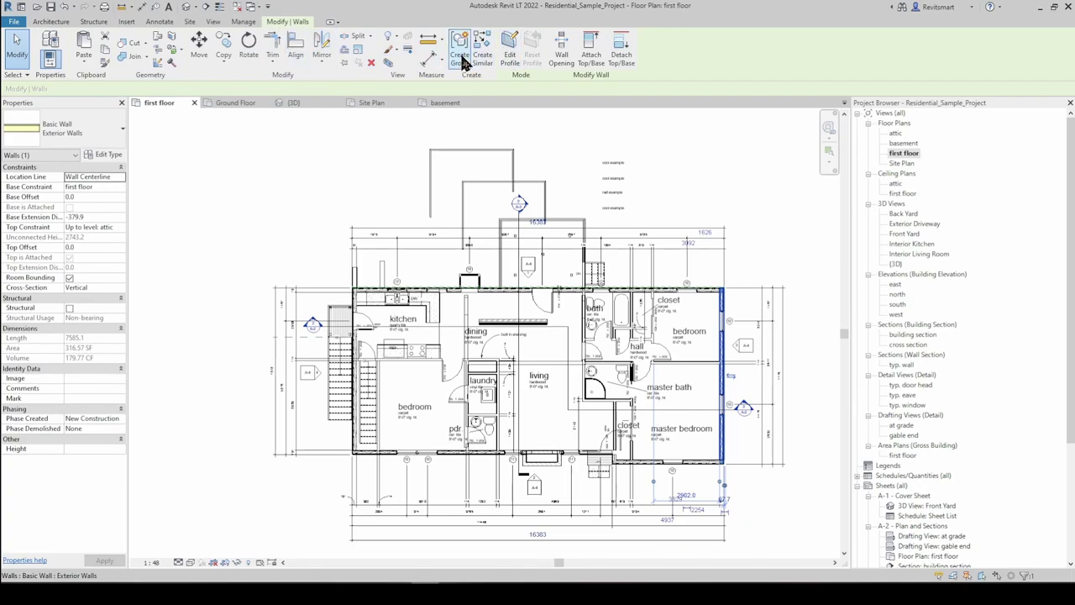
left_click(389, 277)
scroll(336, 318, "up", 3)
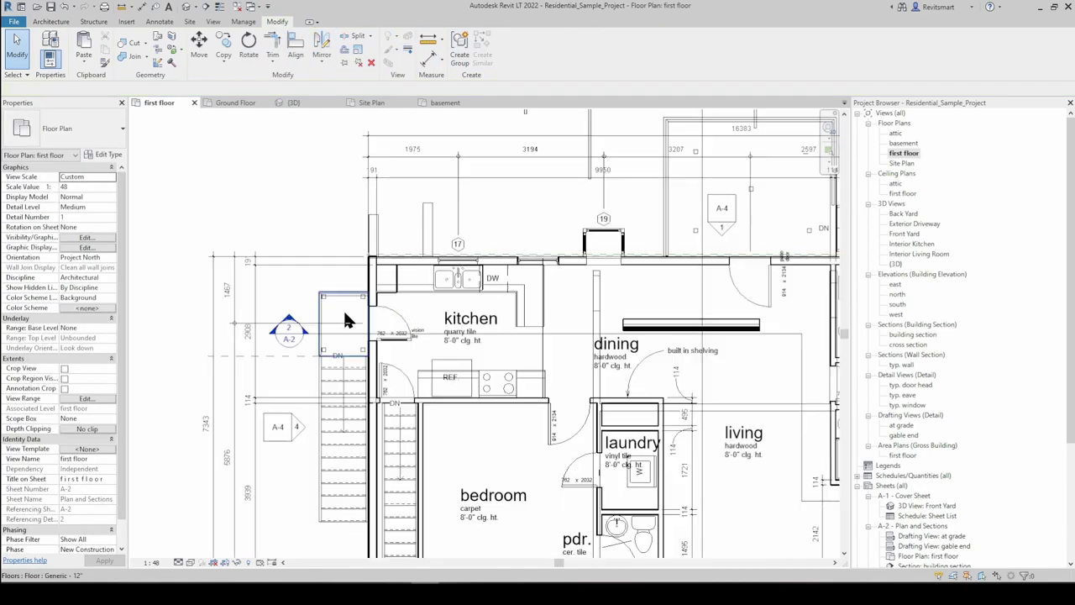
left_click(344, 313)
left_click(416, 305)
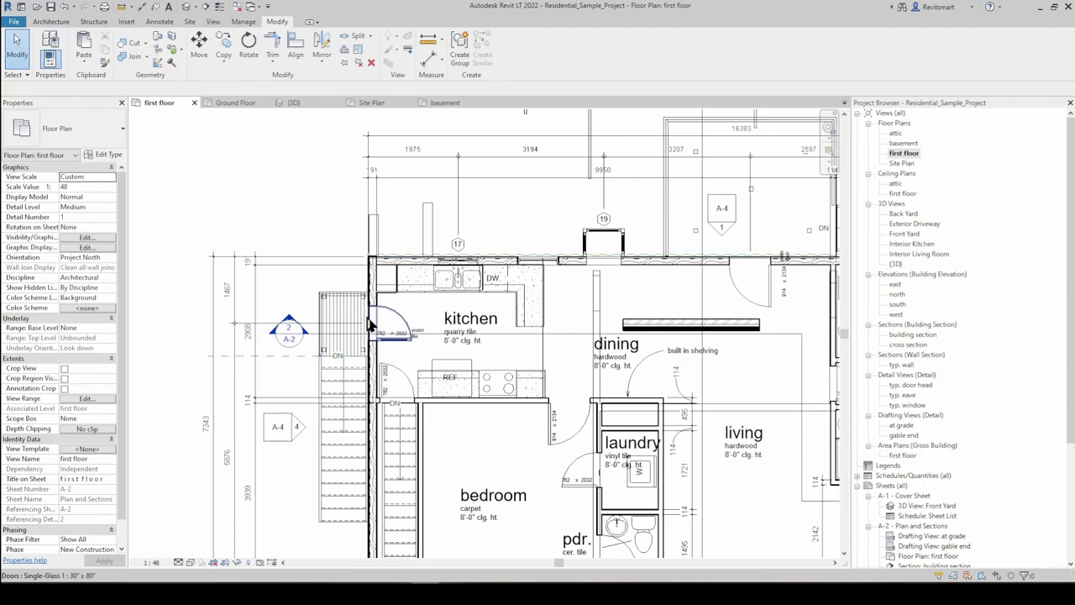
Select the three vertical dimension strings beside the exterior stair with a crossing selection to examine their tools, and clear the selection
scroll(252, 152, "down", 2)
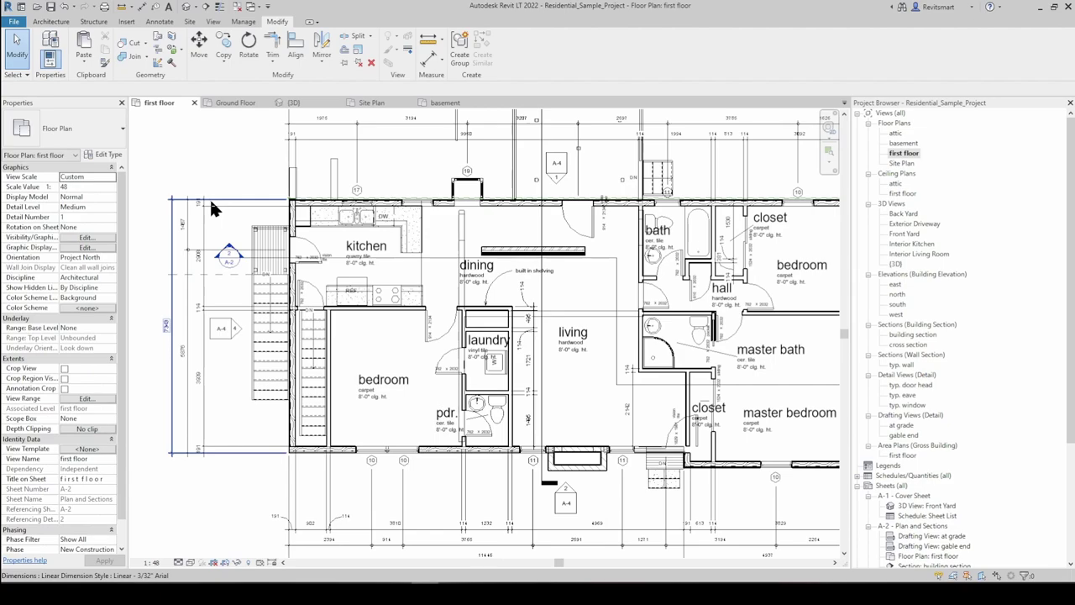
middle_click_drag(210, 188, 215, 189)
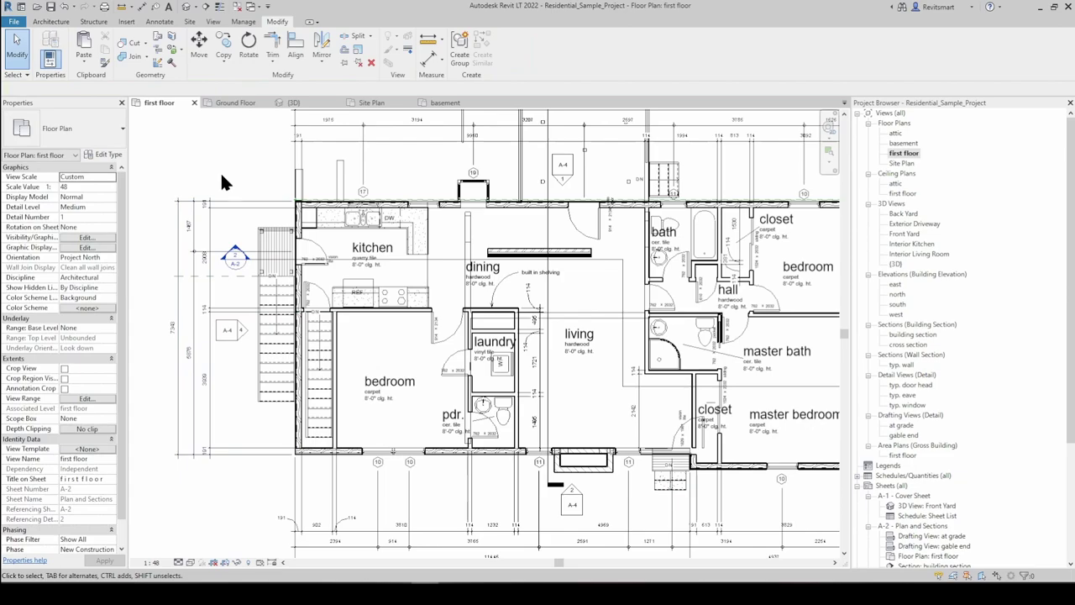
left_click_drag(222, 183, 152, 224)
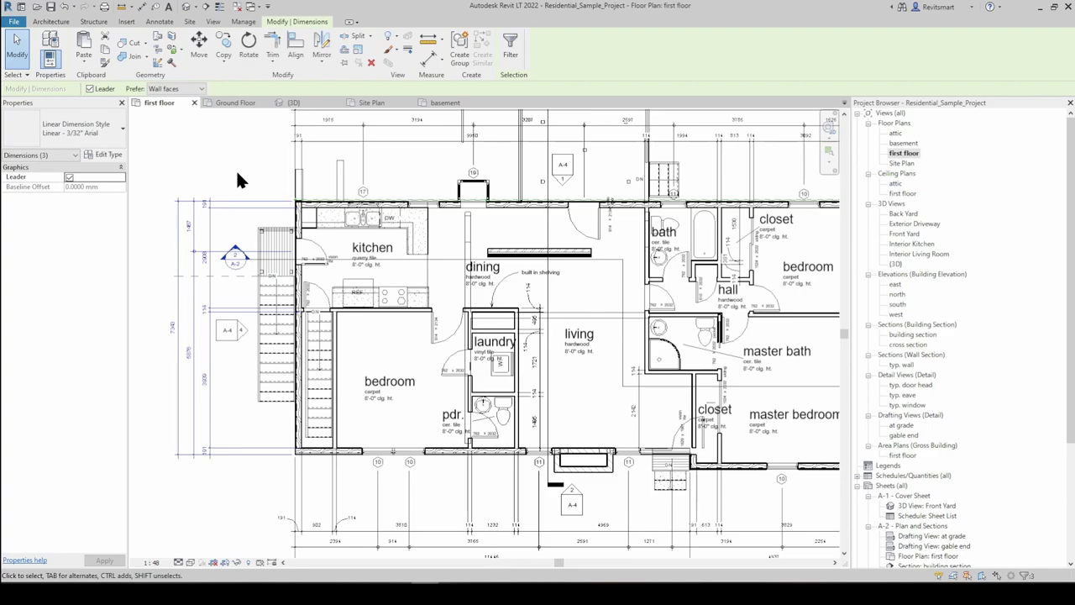
left_click_drag(227, 171, 167, 212)
left_click_drag(232, 187, 162, 209)
left_click_drag(227, 174, 164, 211)
left_click(200, 172)
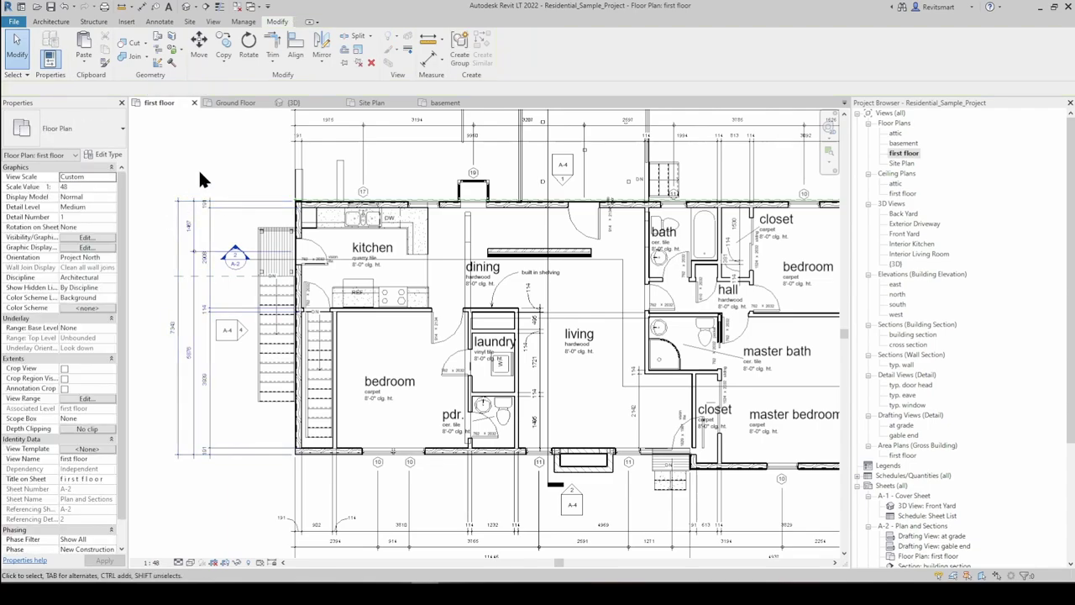